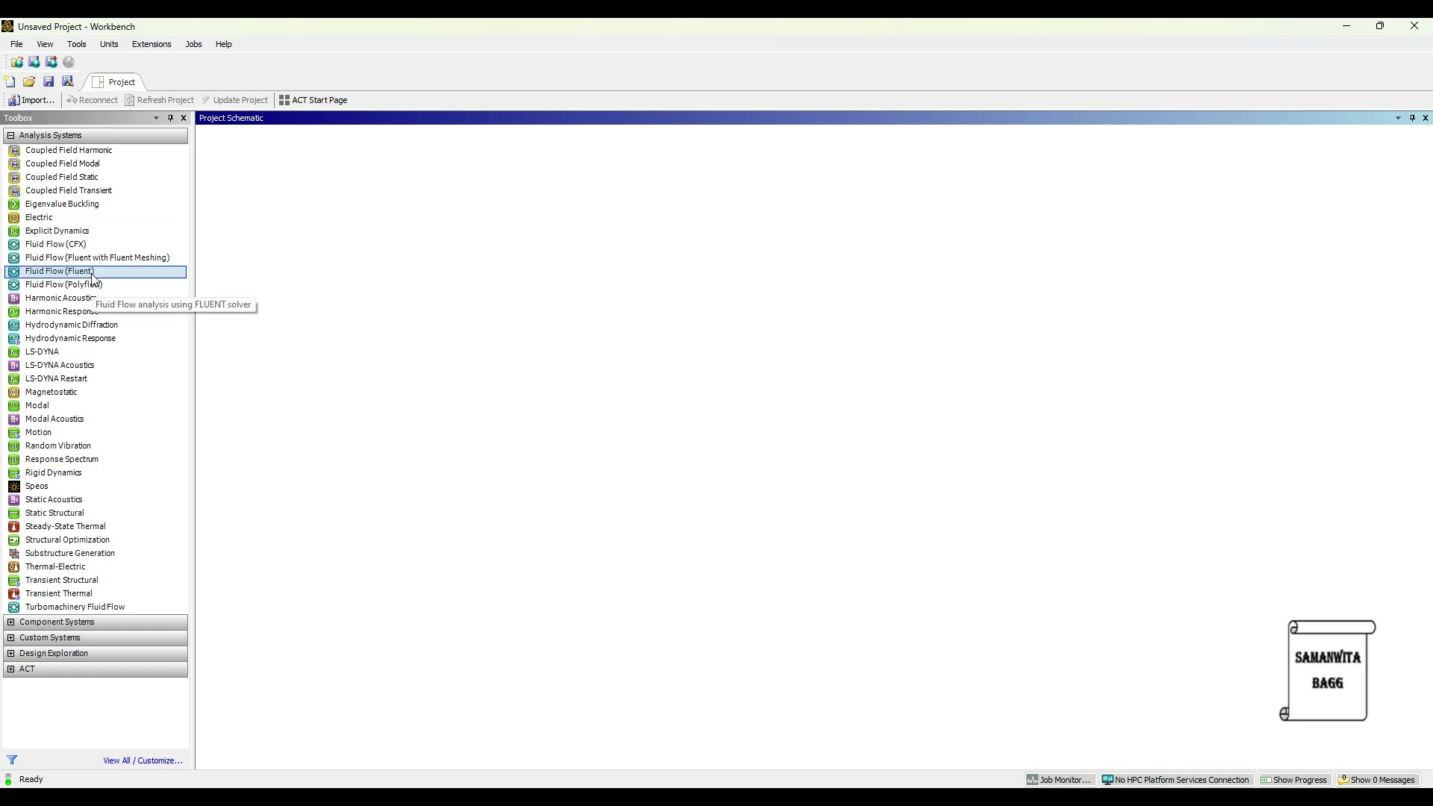
Add a Fluid Flow (Fluent) system with its default name and create its geometry in DesignModeler
left_click_drag(687, 405, 682, 403)
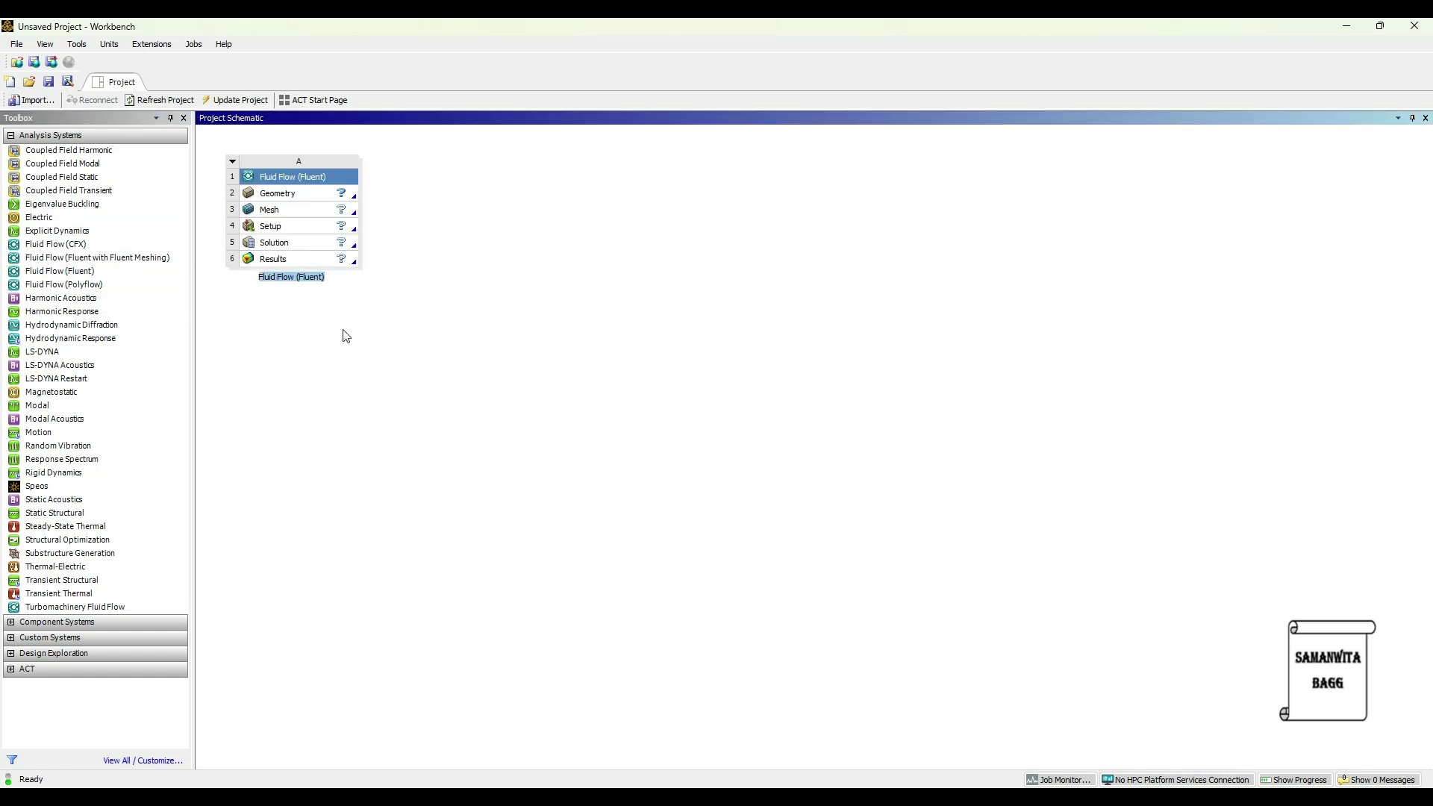
key("Return")
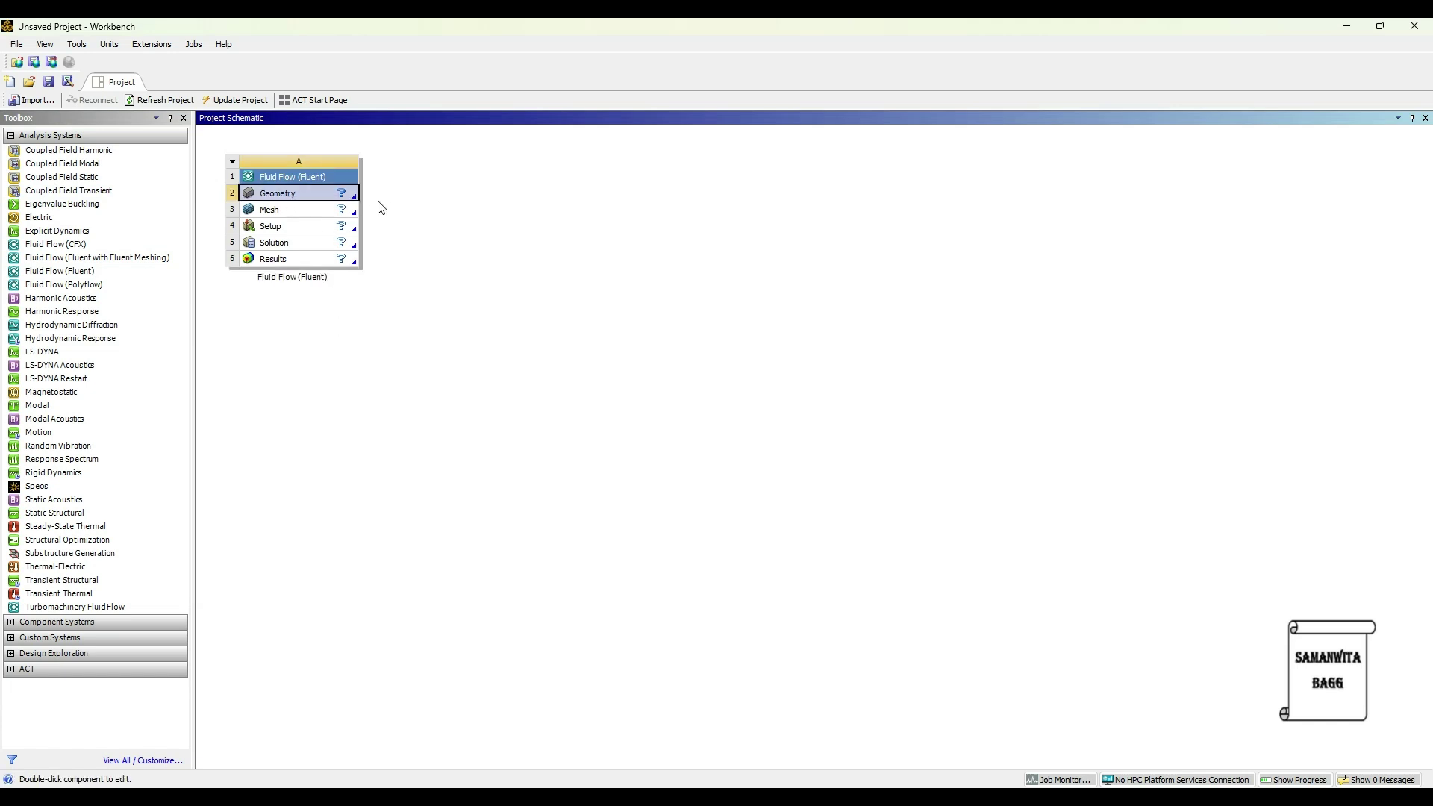
right_click(297, 196)
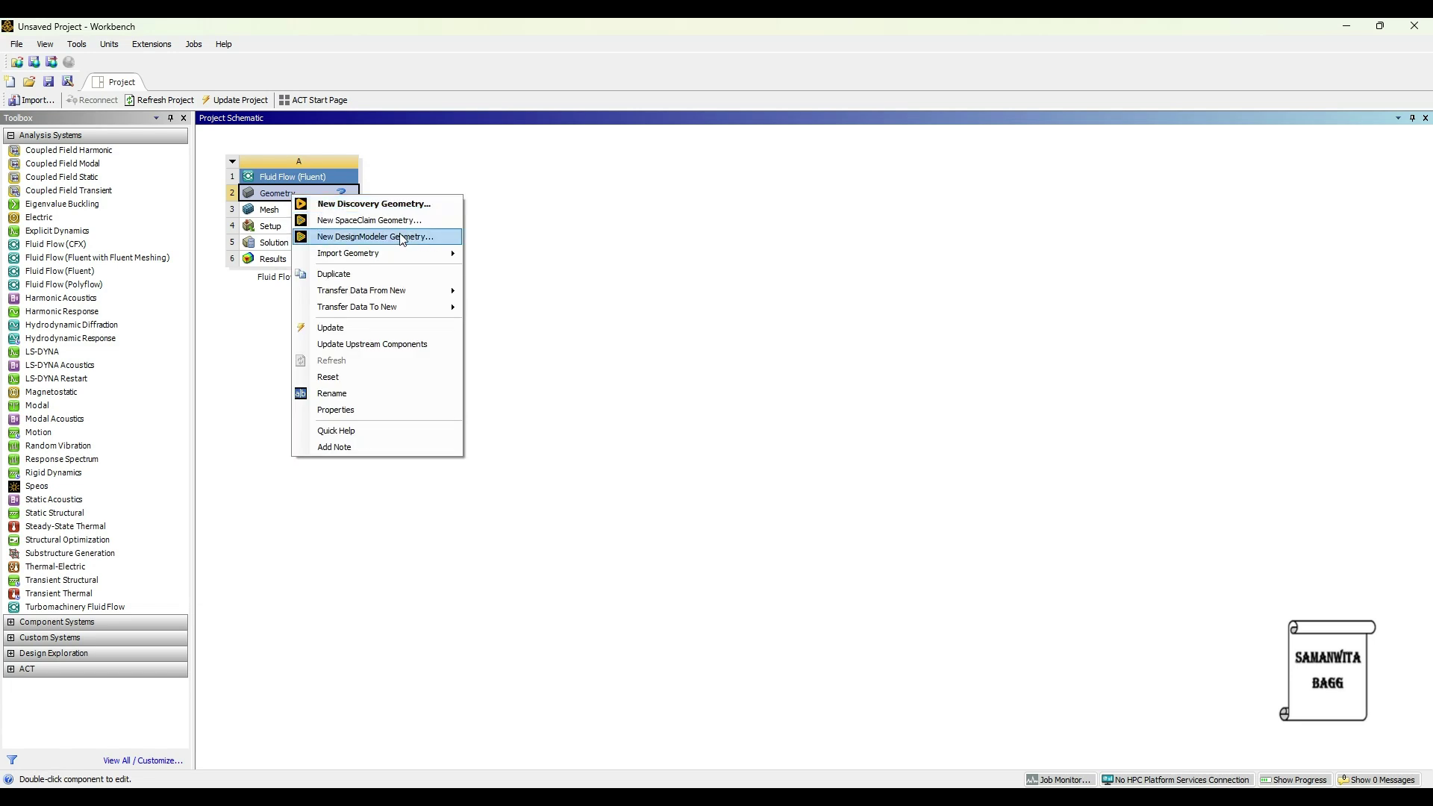
left_click(403, 237)
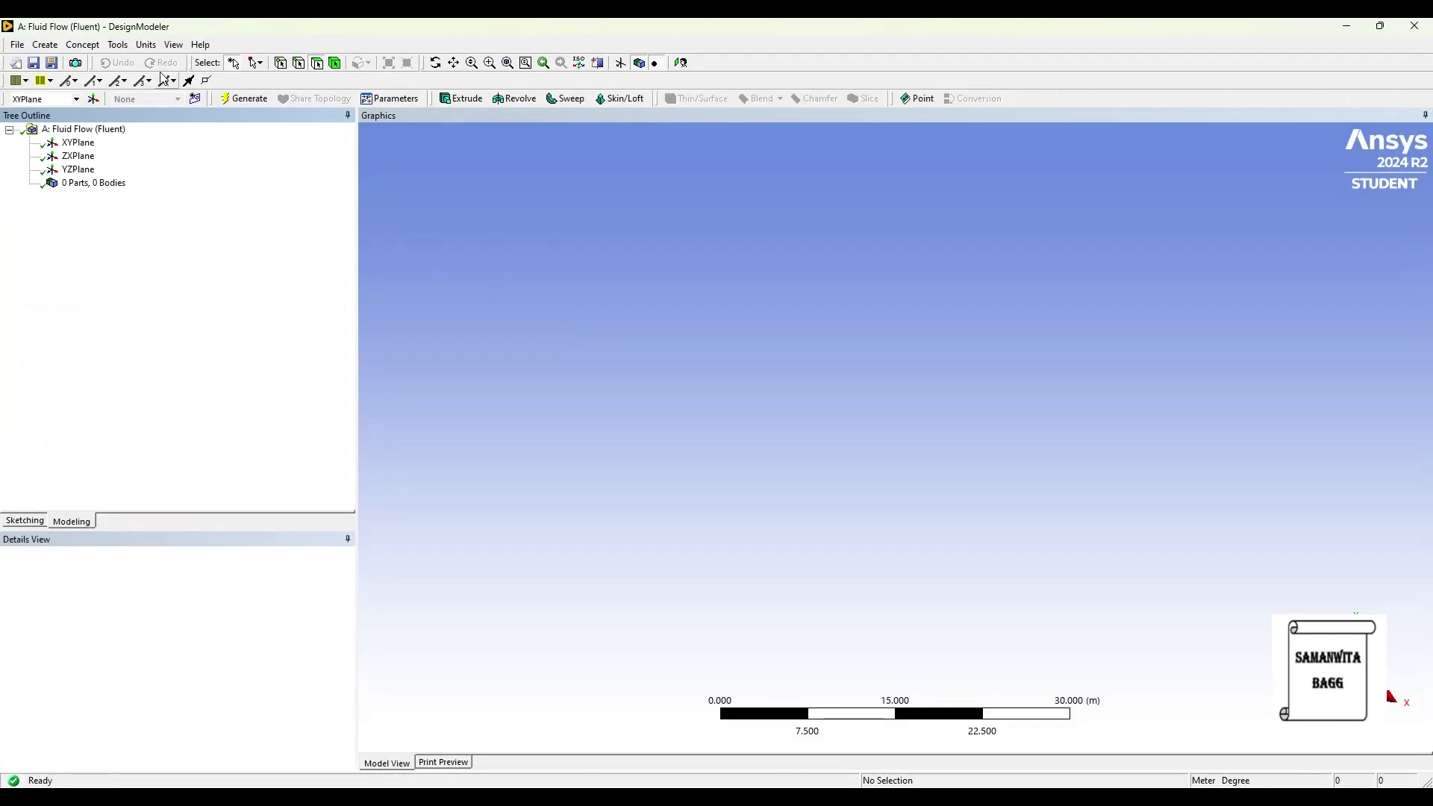
Set model units to millimetres and sketch facing the XY plane with the Line tool
left_click(146, 45)
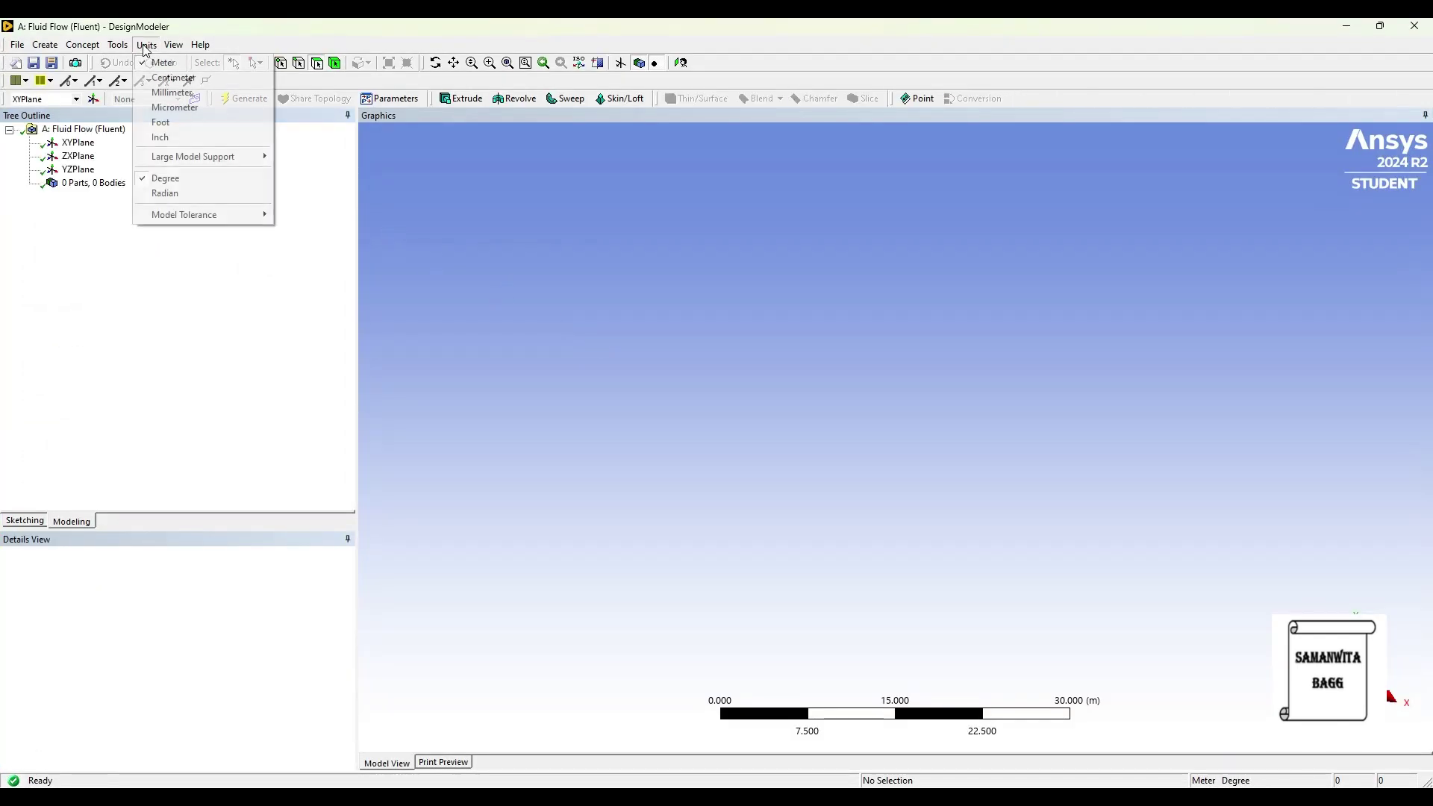
left_click(165, 92)
left_click(78, 143)
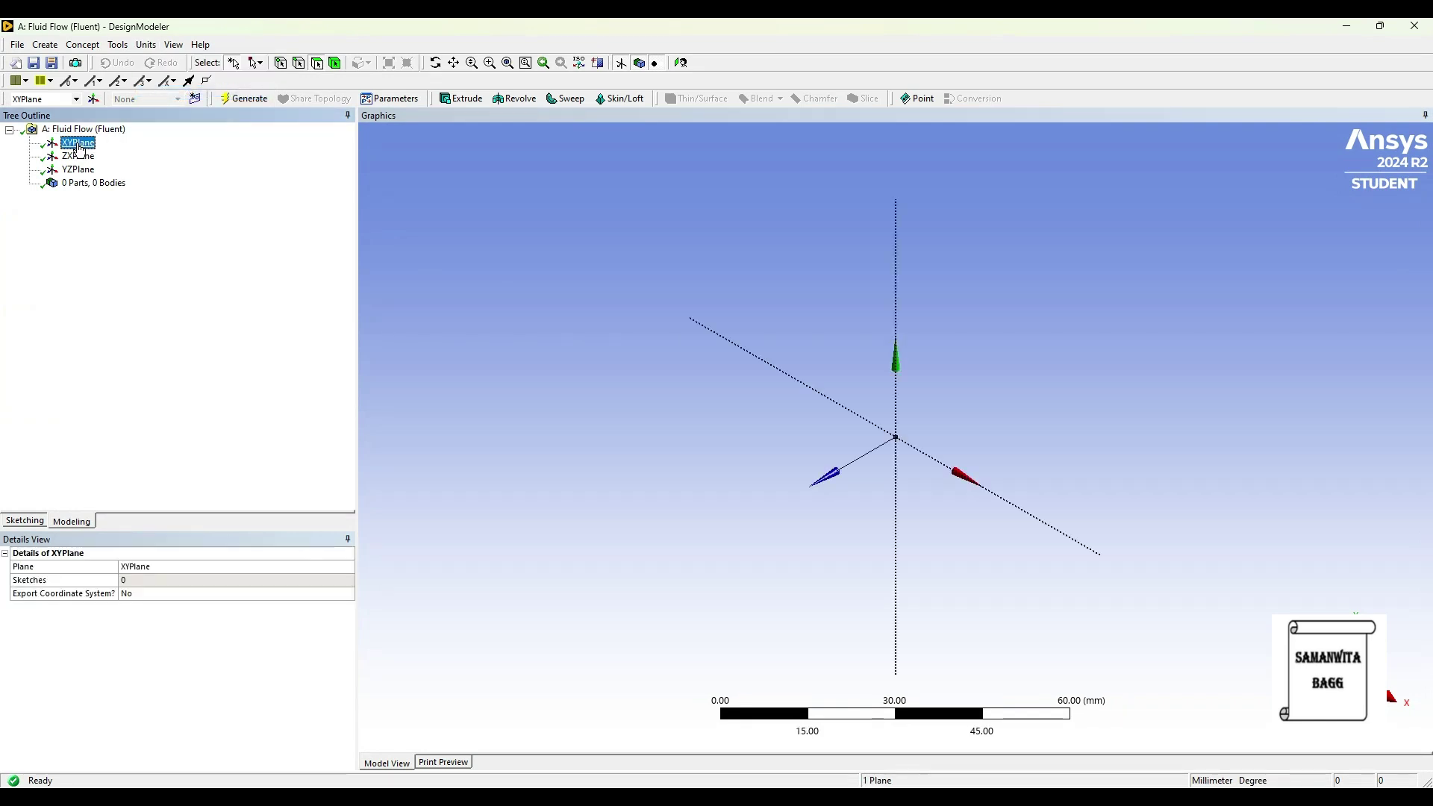
left_click(679, 63)
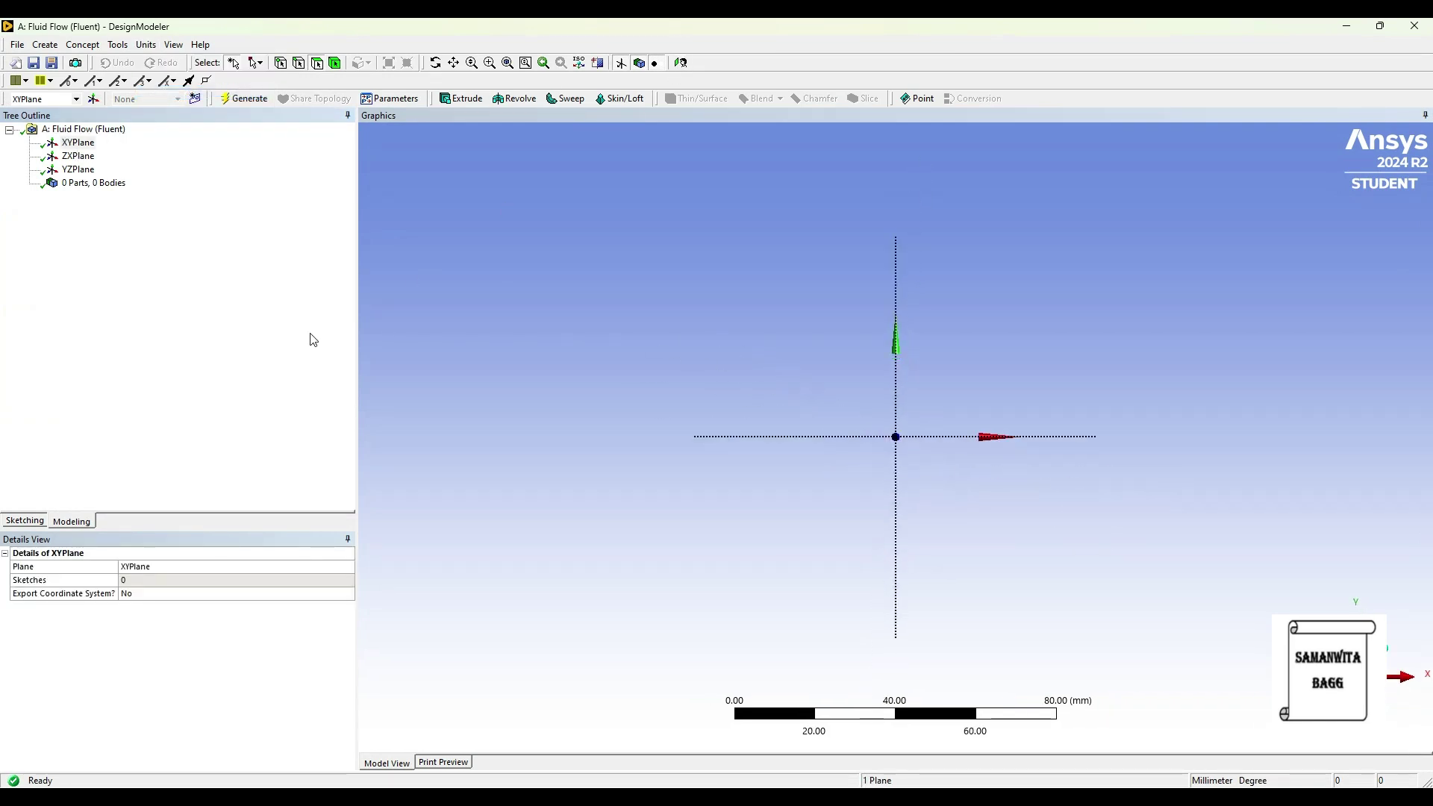
left_click(15, 523)
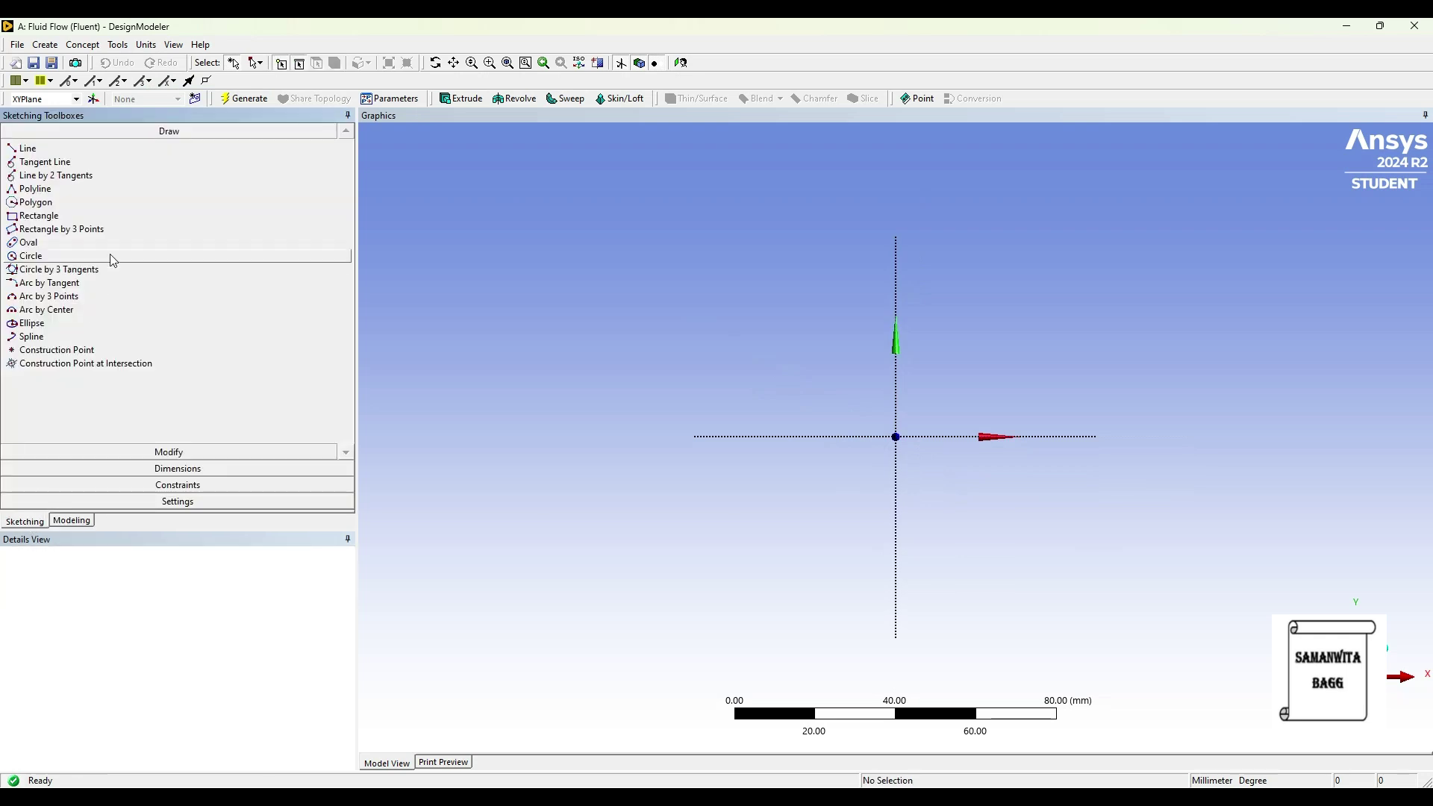
left_click(28, 148)
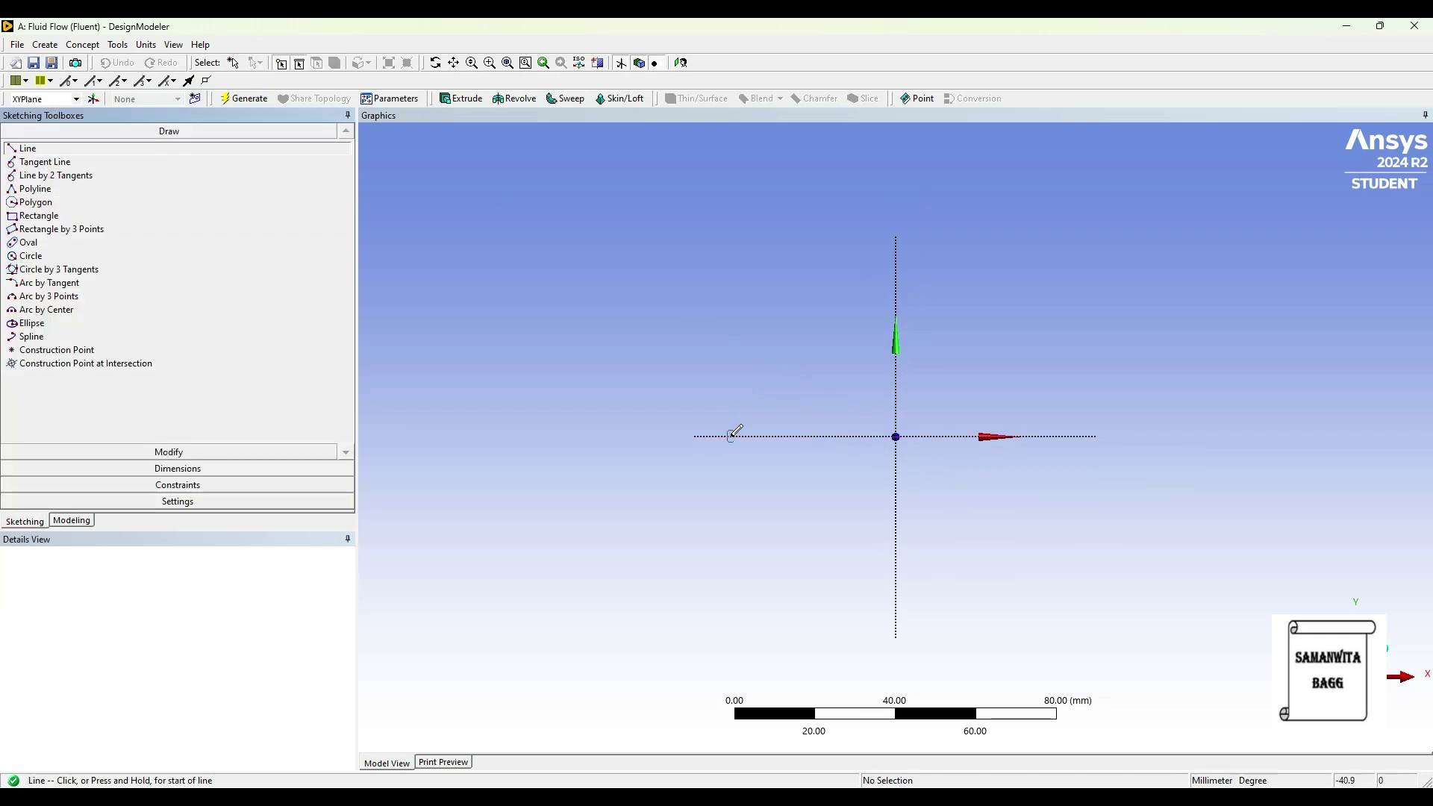
Draw the nozzle outline: x-axis base, left and right verticals, and a sloped top line
left_click(731, 436)
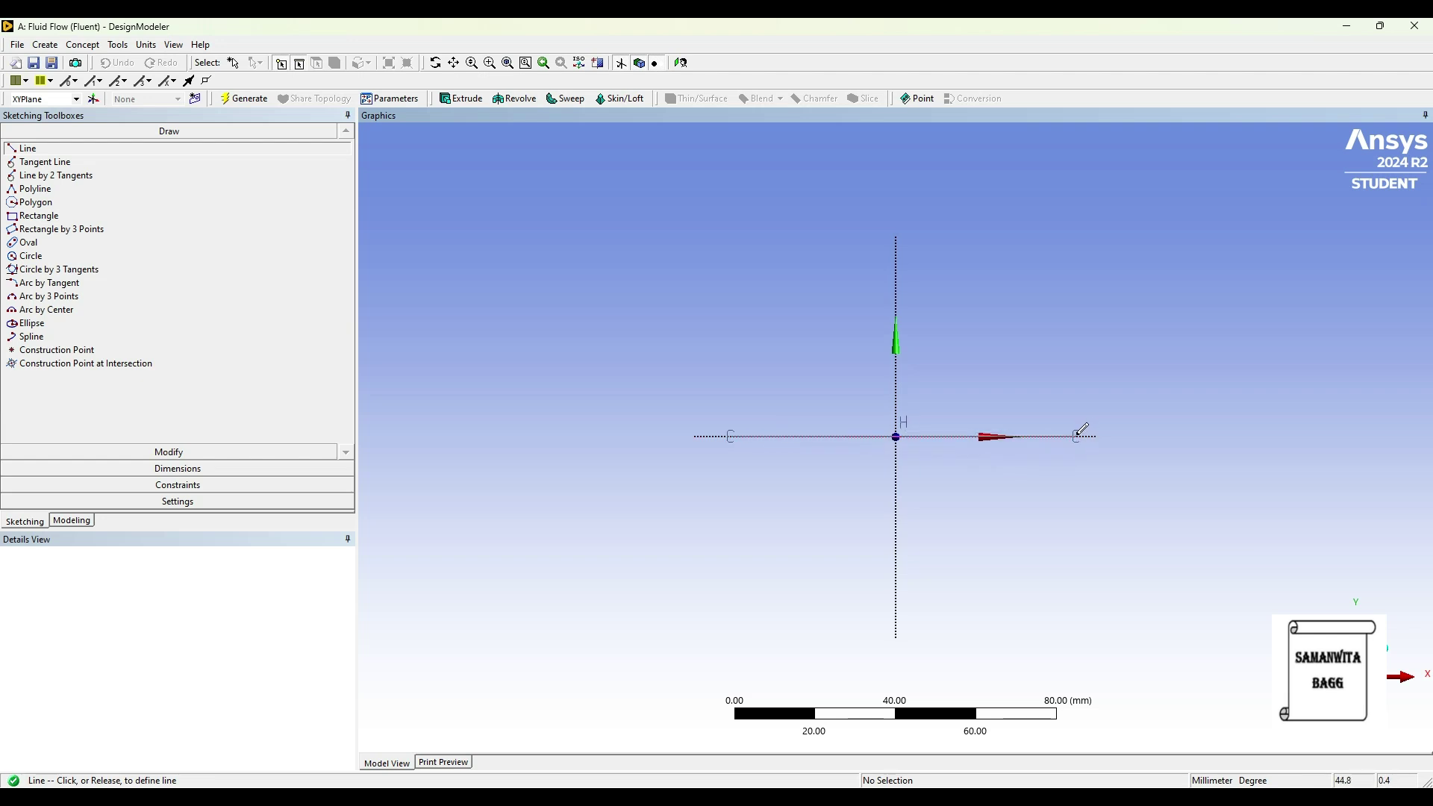
left_click(1077, 436)
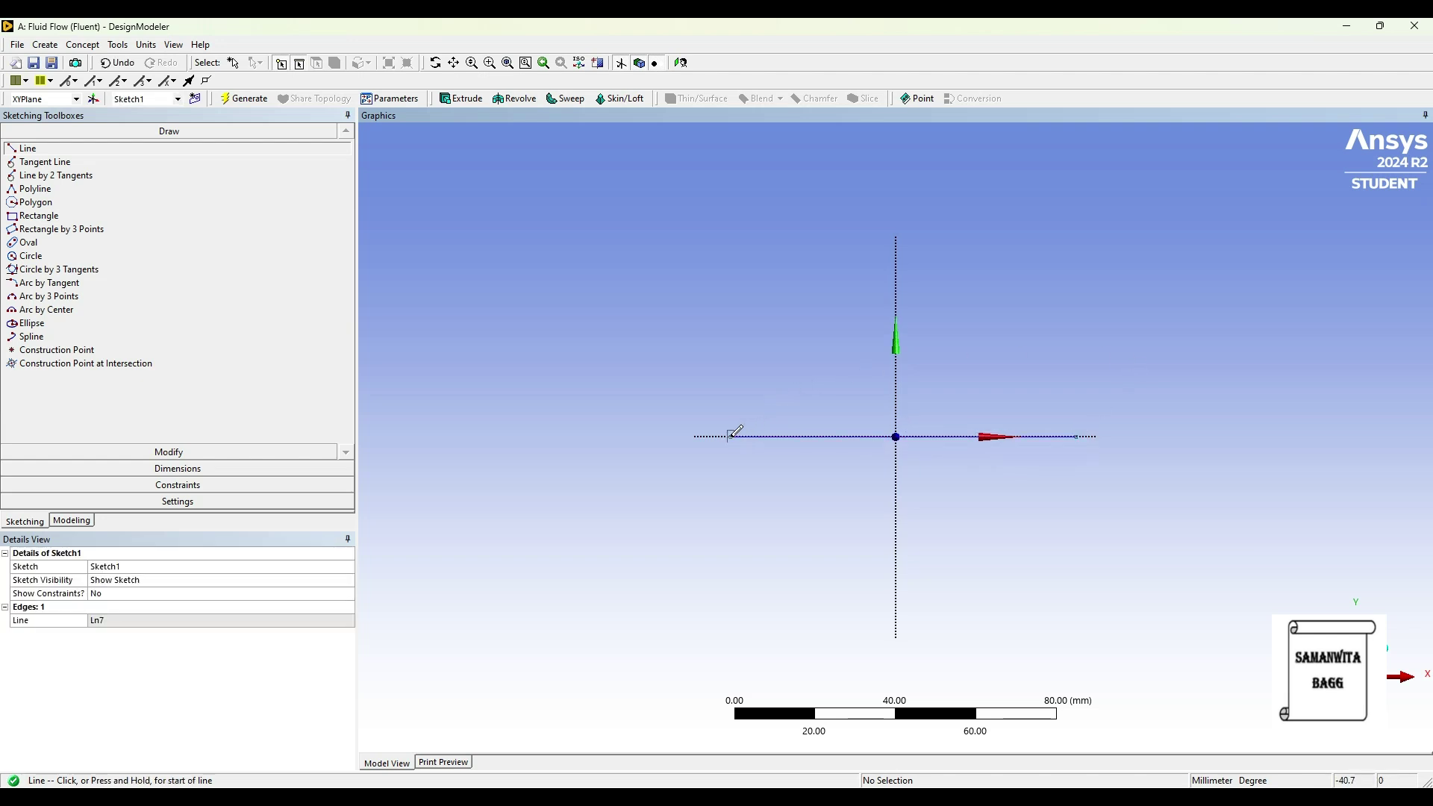
left_click(730, 435)
left_click(731, 363)
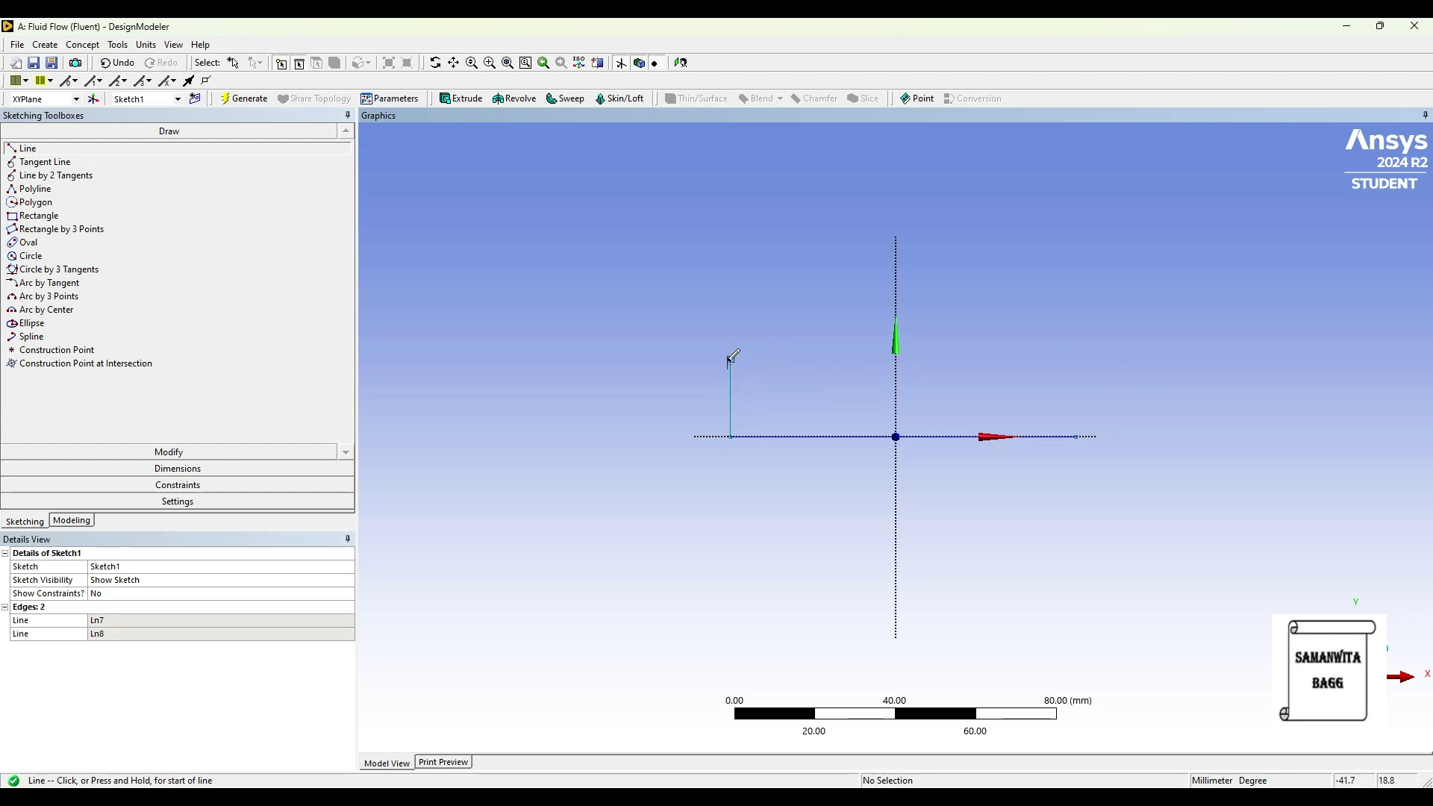
left_click(730, 362)
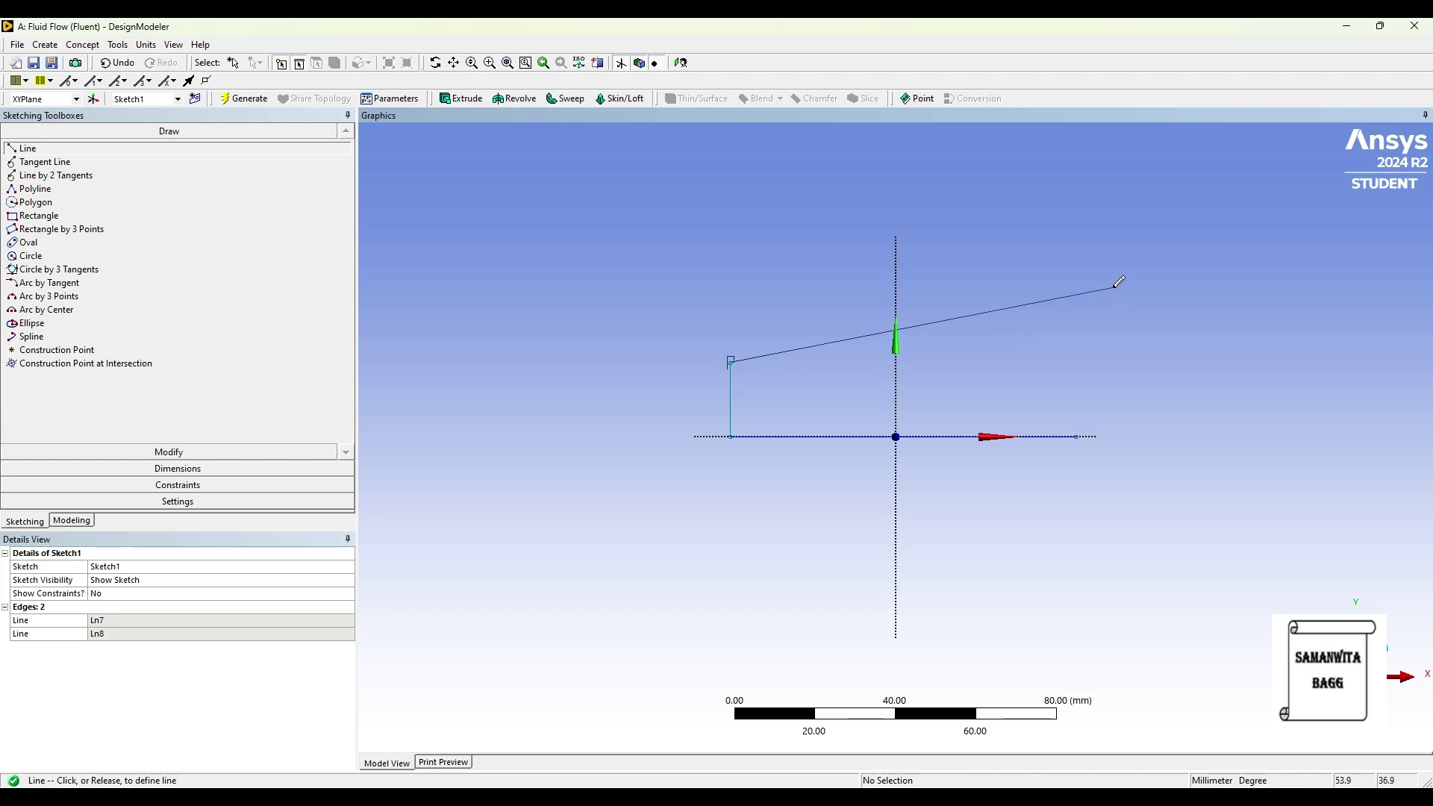
left_click(1113, 287)
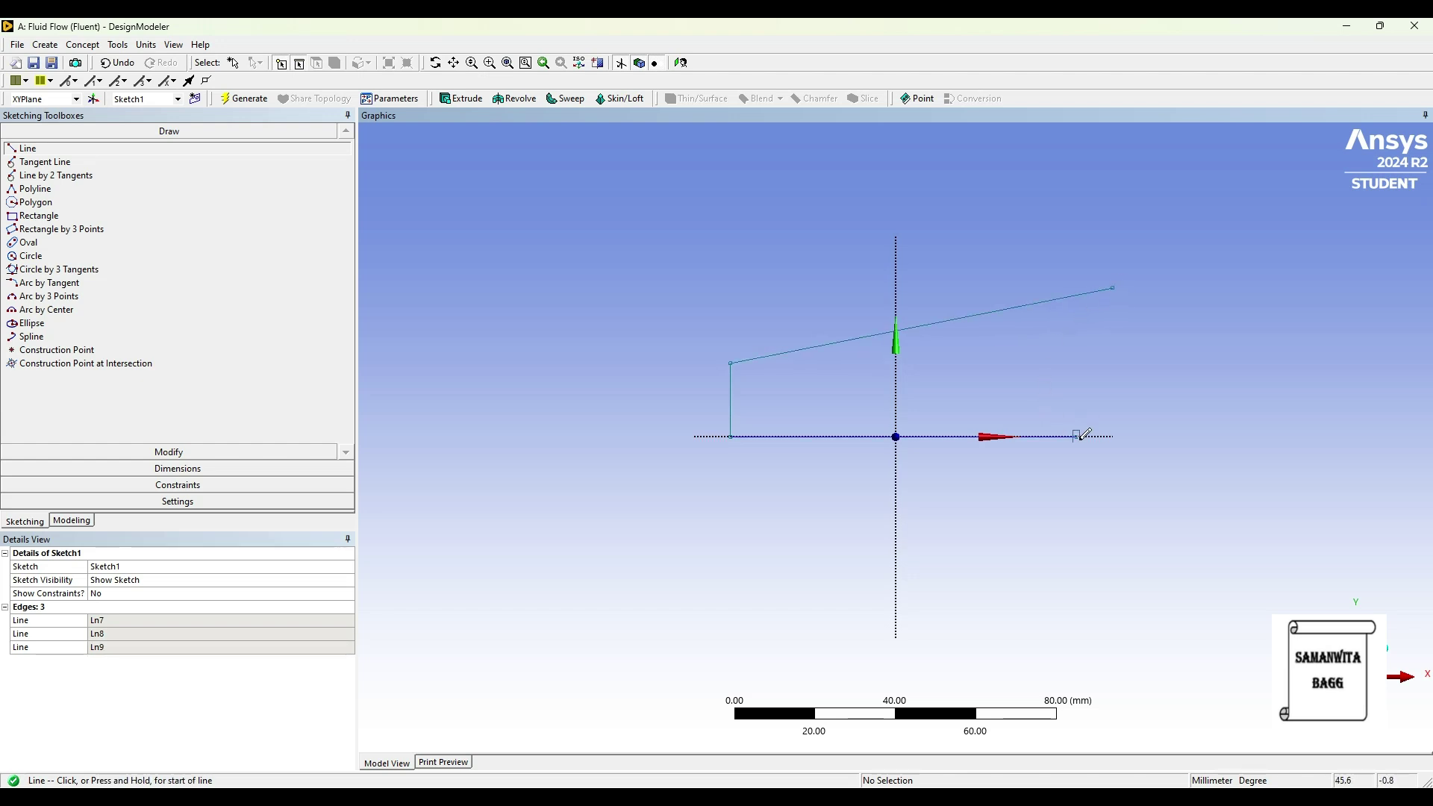
left_click(1077, 436)
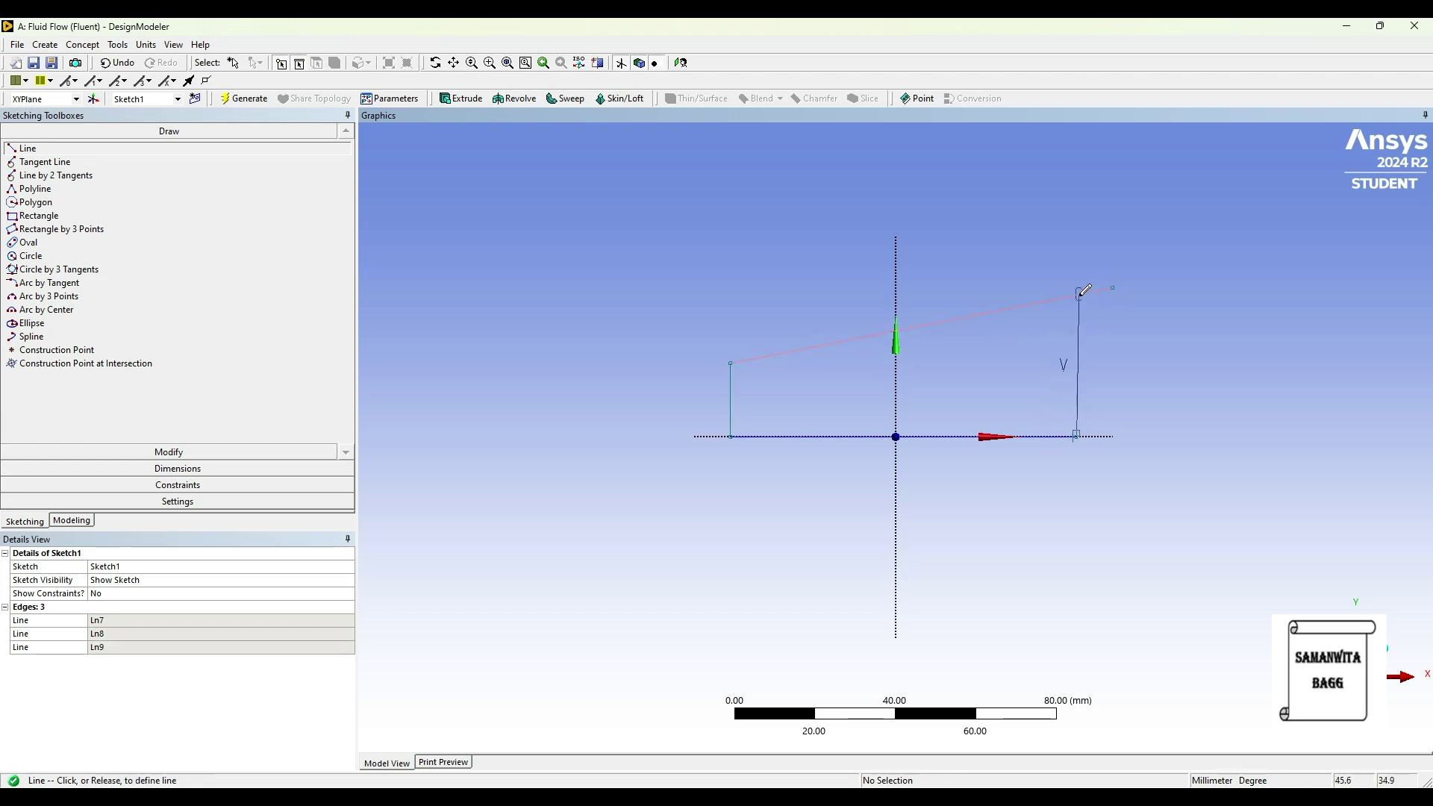
left_click(1076, 265)
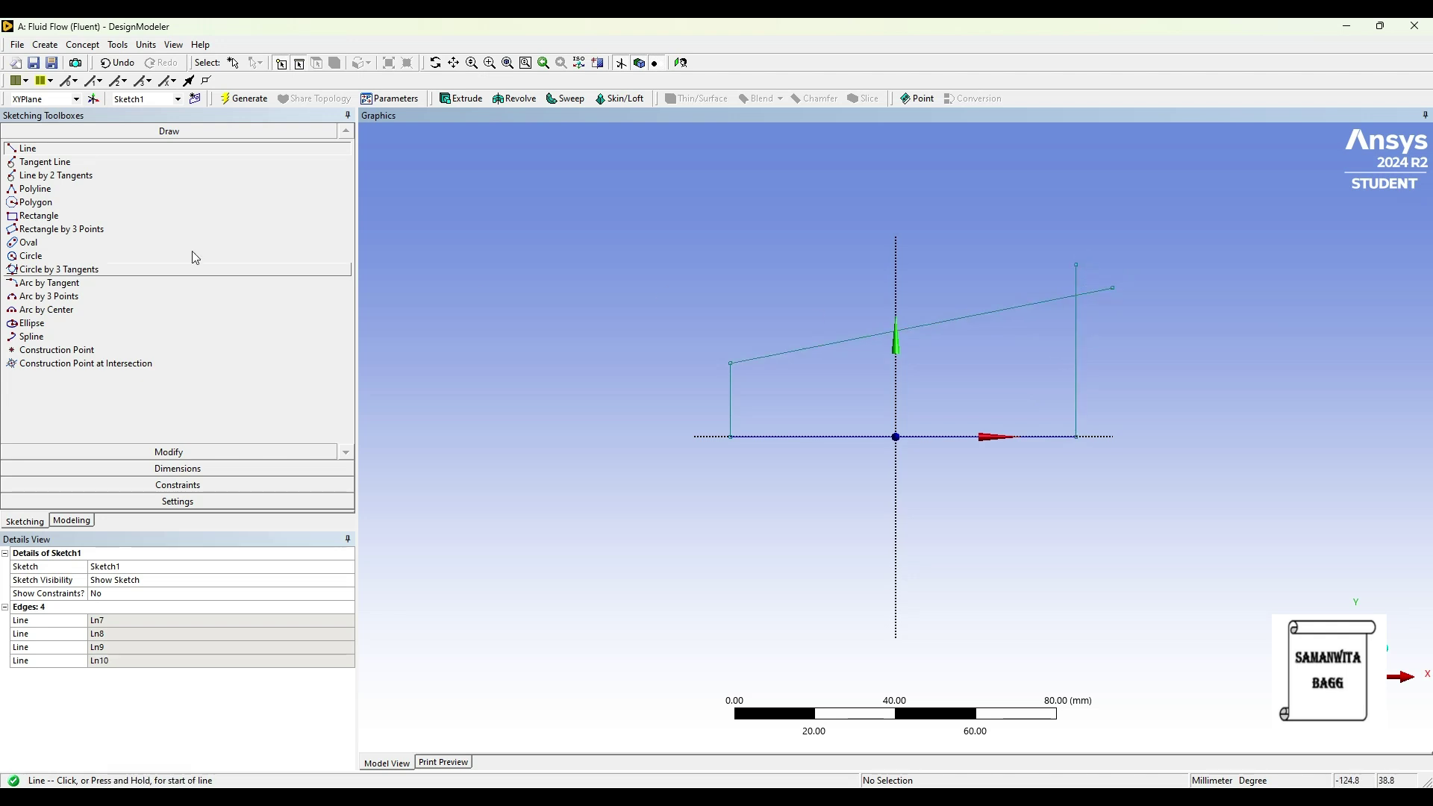
left_click(177, 452)
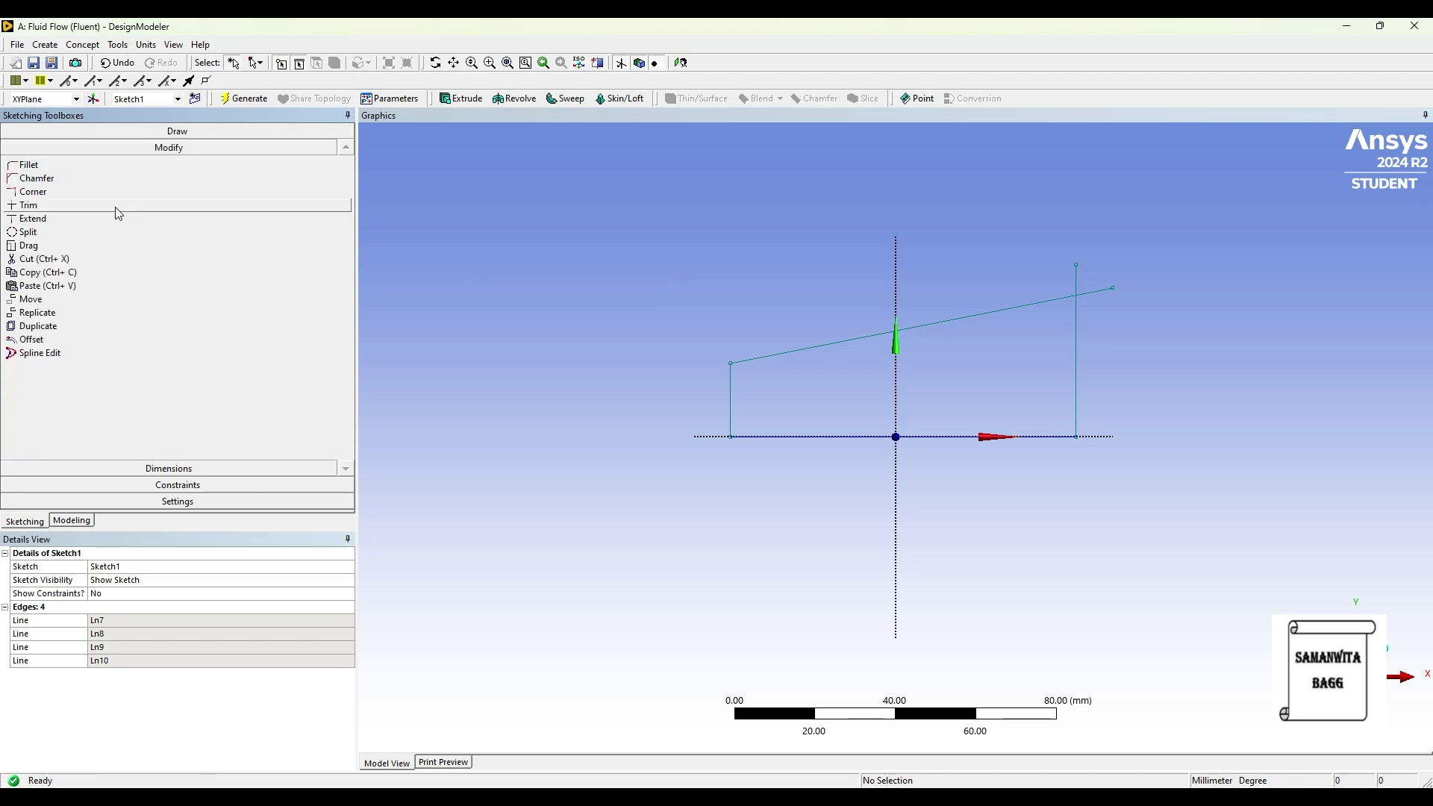
Trim the overhanging stubs of the right edge and the top line
left_click(59, 209)
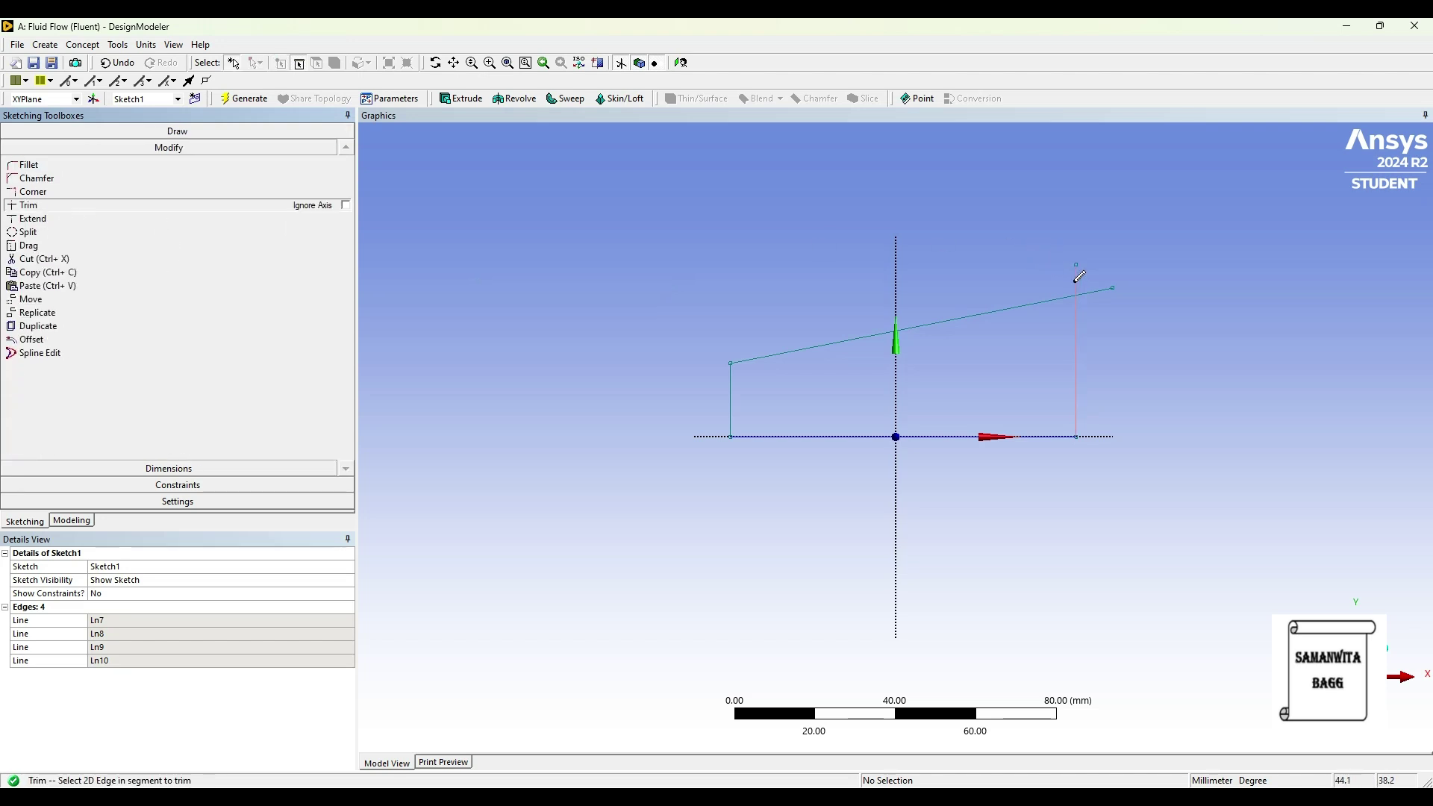
left_click(1076, 276)
left_click(1094, 291)
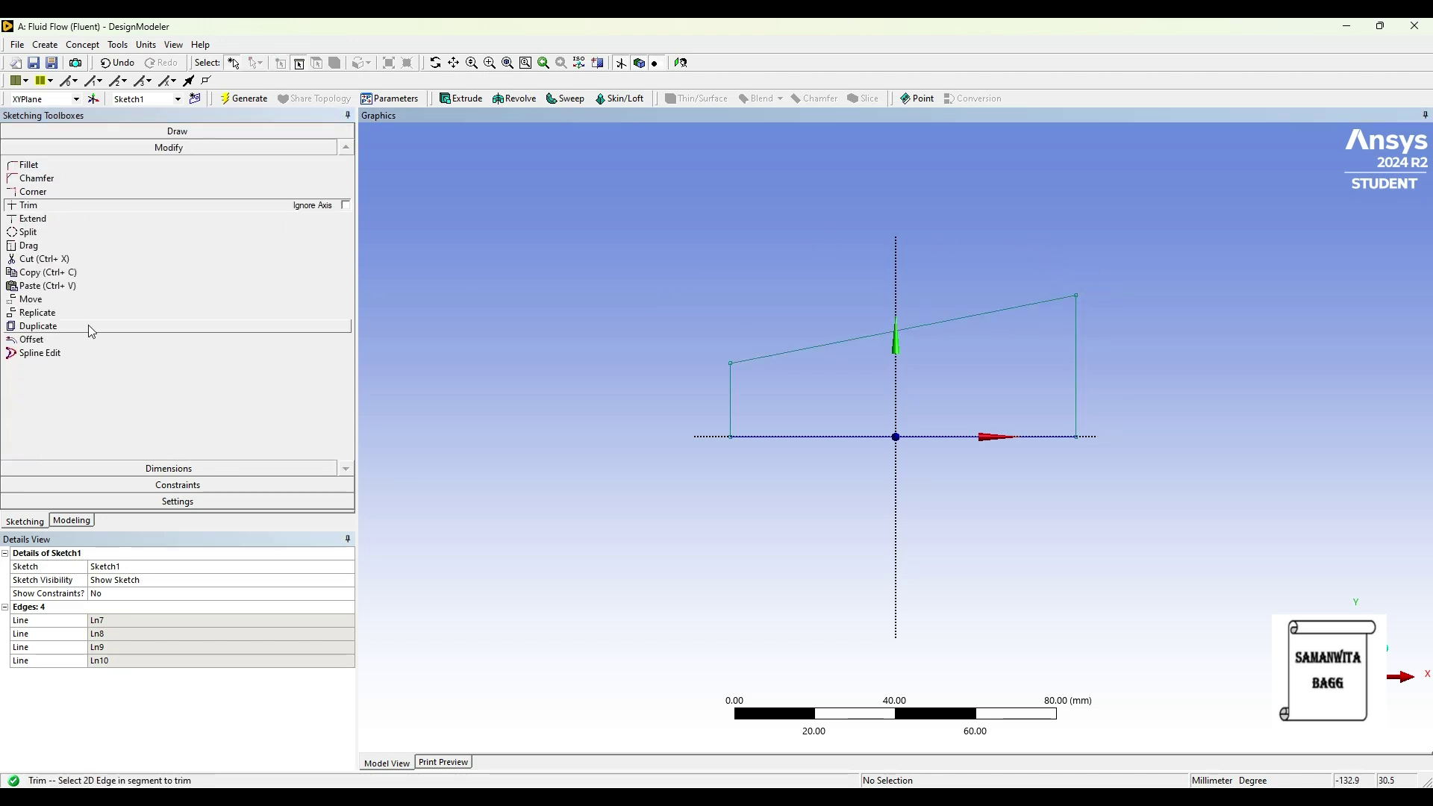
Add the base length dimension and the left and right edge height dimensions
left_click(169, 468)
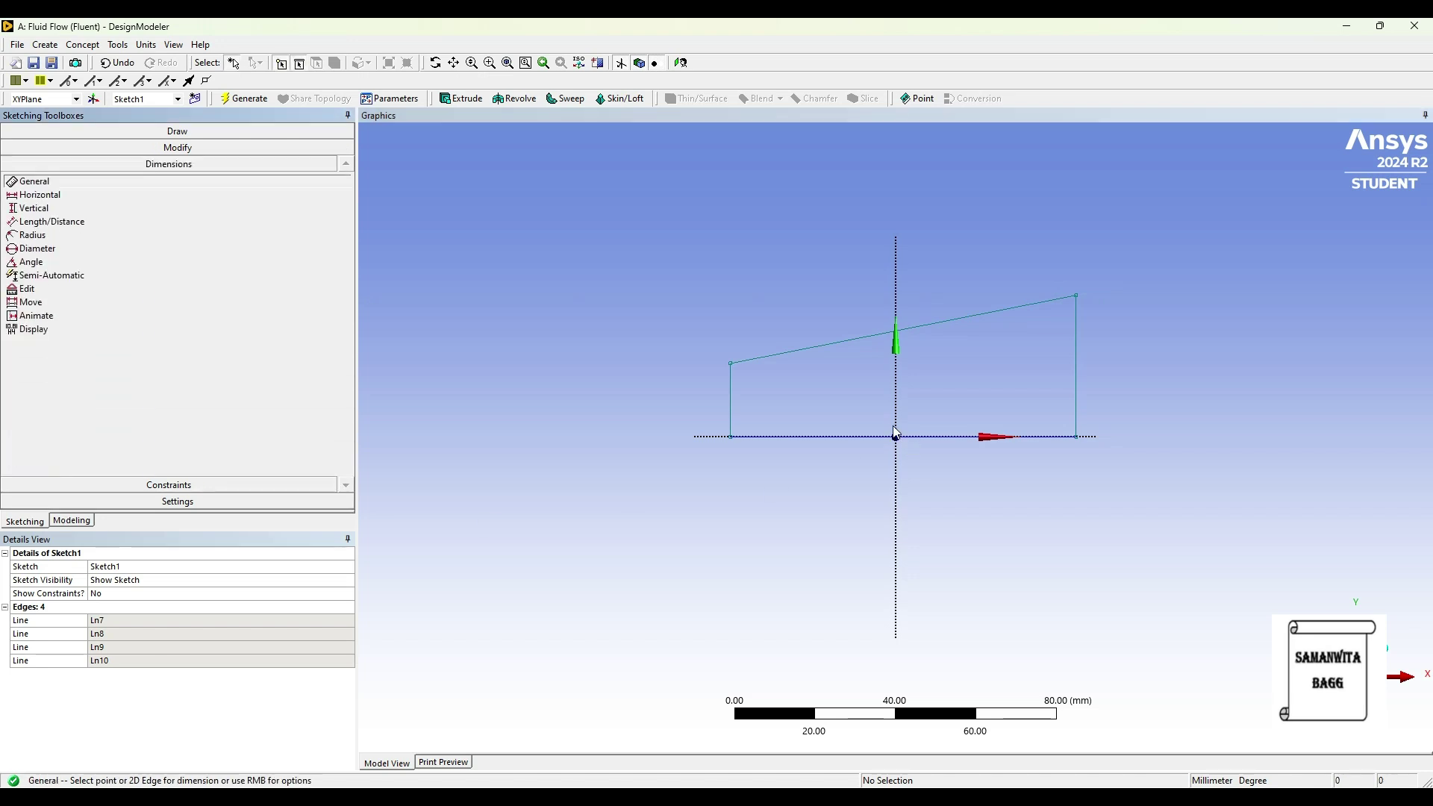
left_click(819, 441)
left_click(823, 479)
left_click(732, 397)
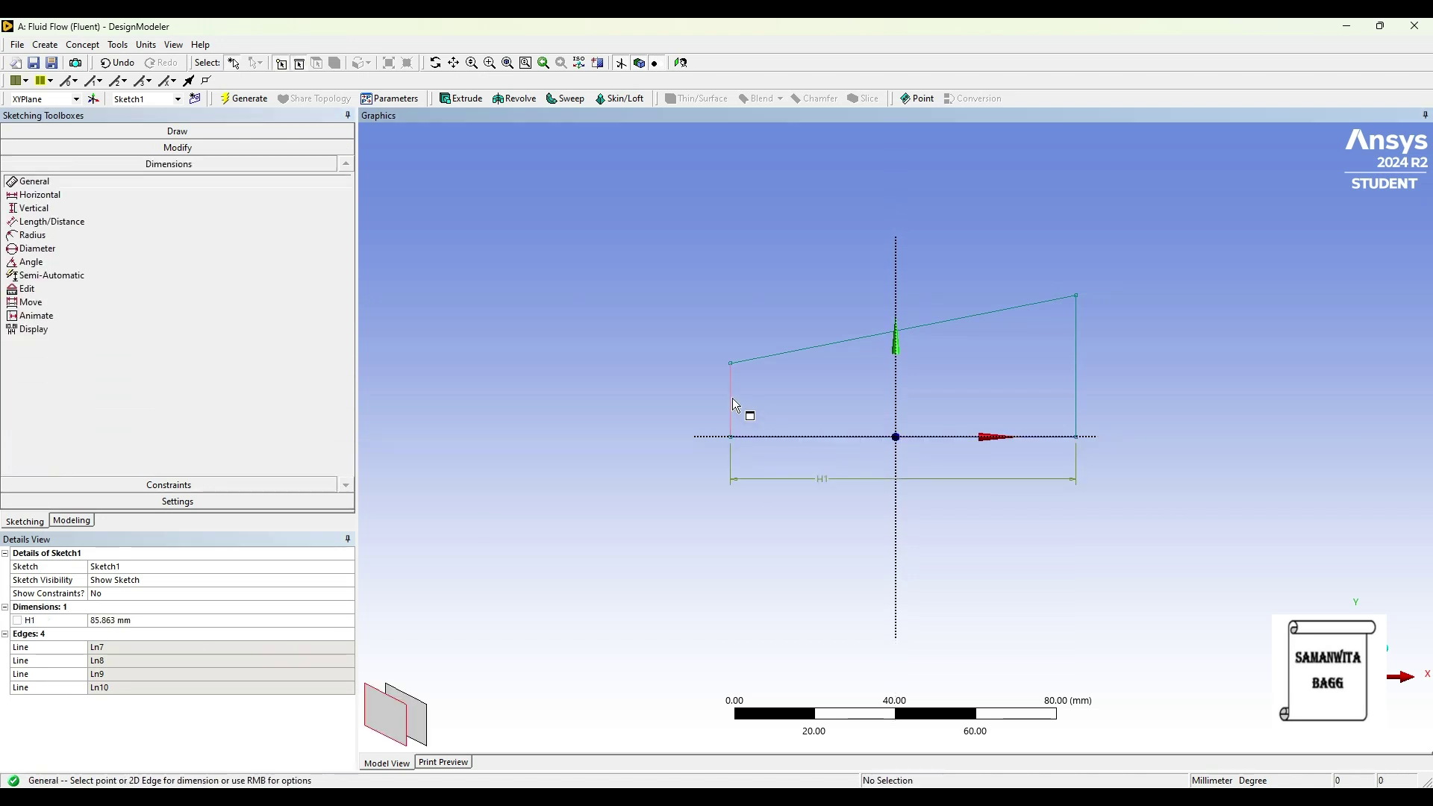
left_click(658, 396)
left_click(1075, 377)
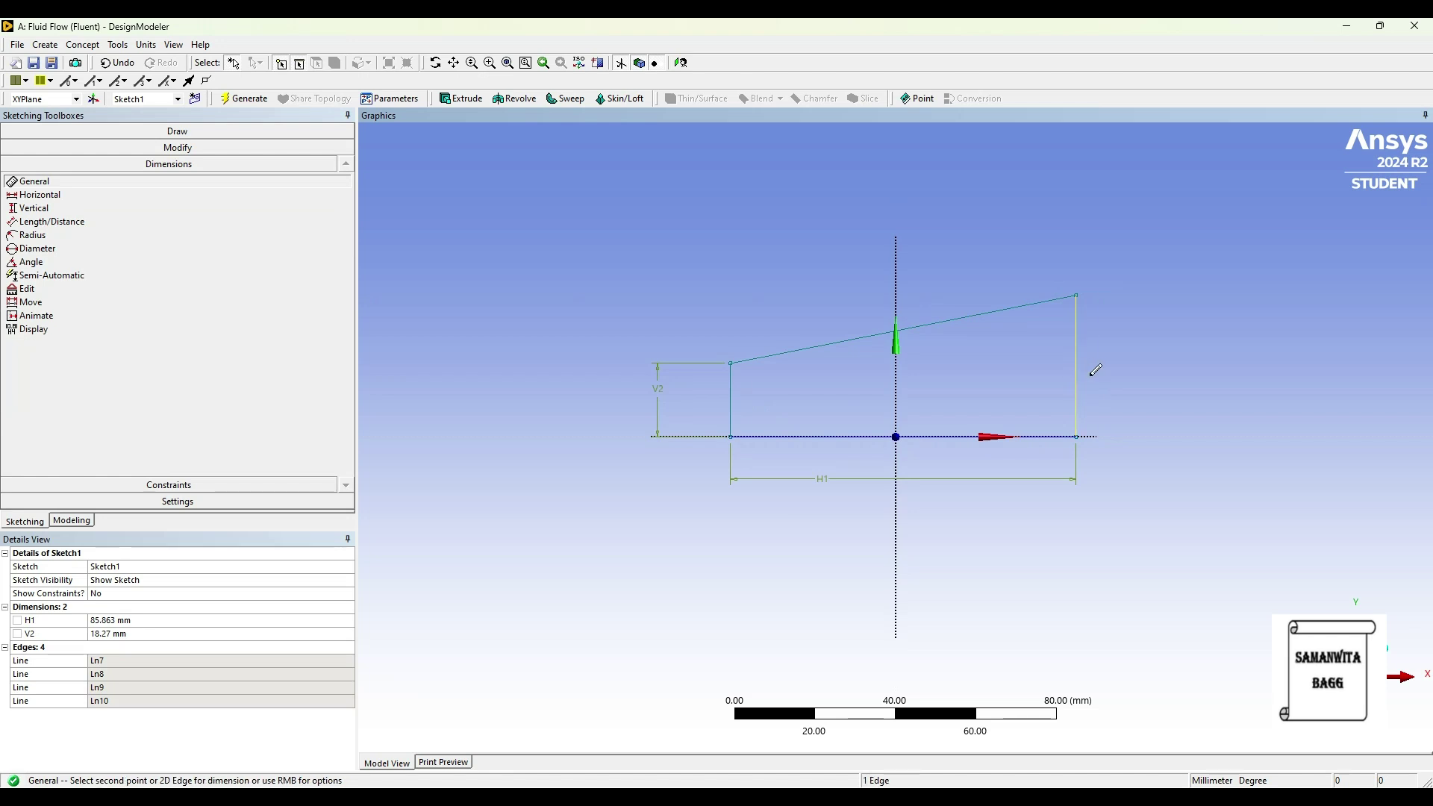
left_click(1101, 376)
Set H1 to 80 mm, V2 to 15 mm and V3 to 30 mm
left_click(125, 620)
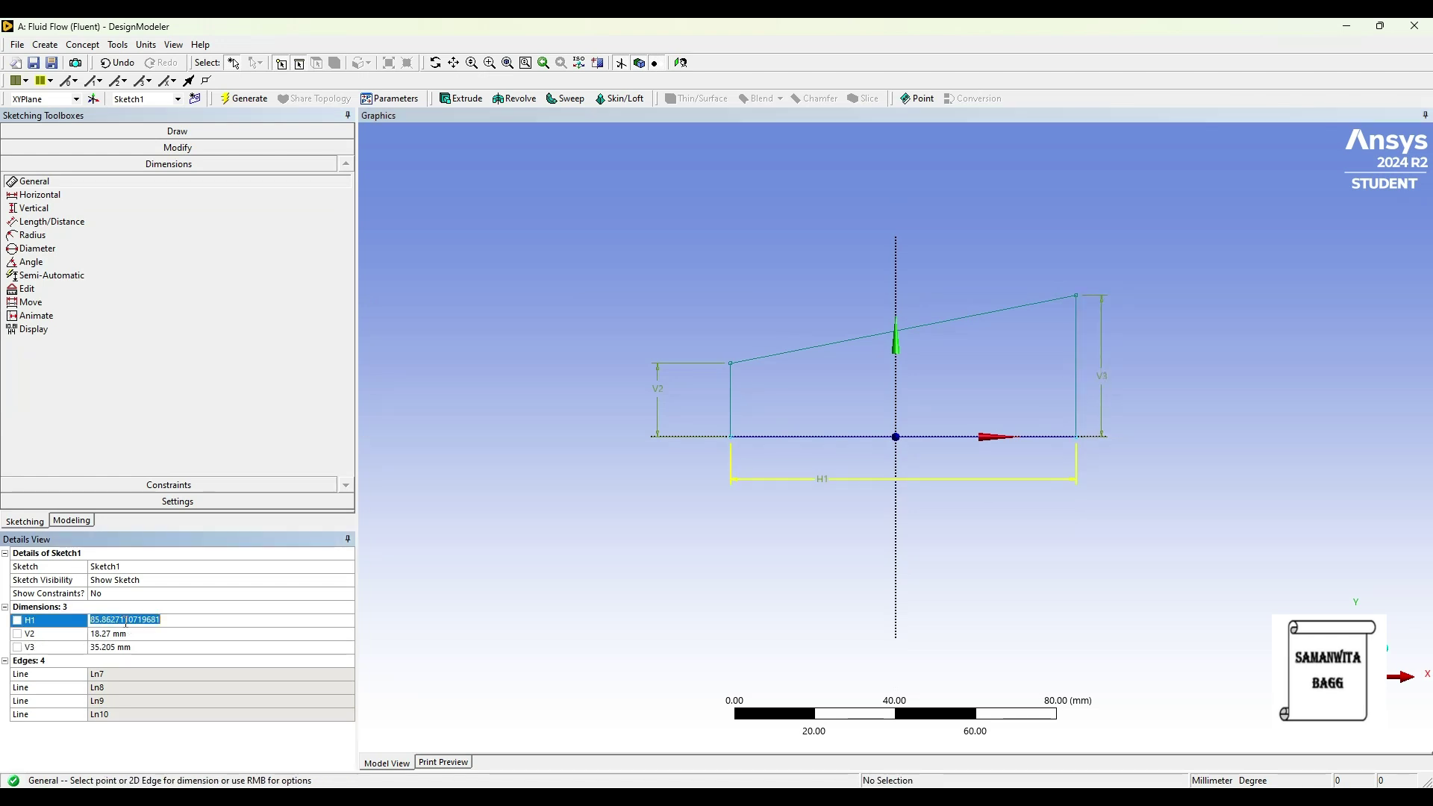
type("80")
key("Return")
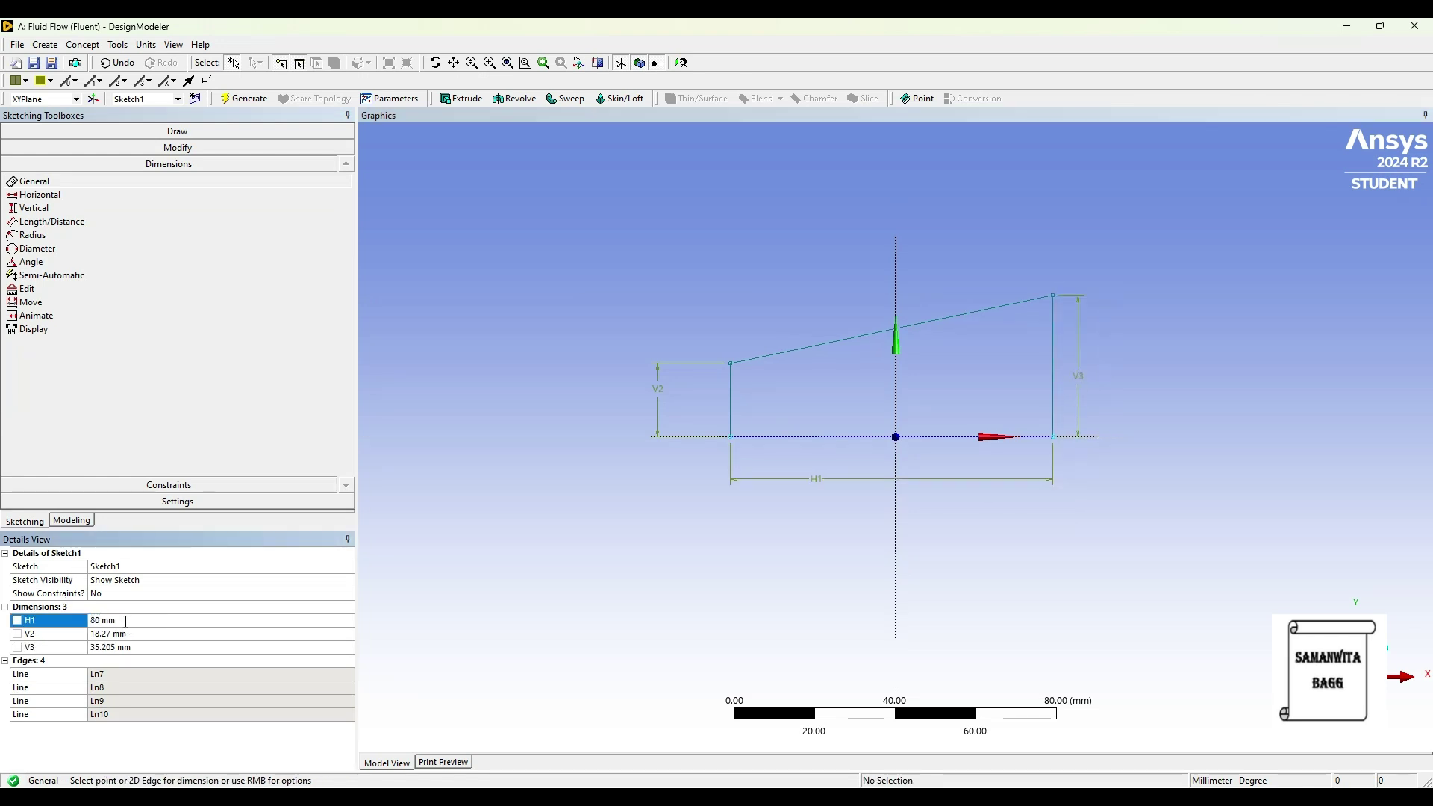
left_click(126, 634)
type("15")
key("Return")
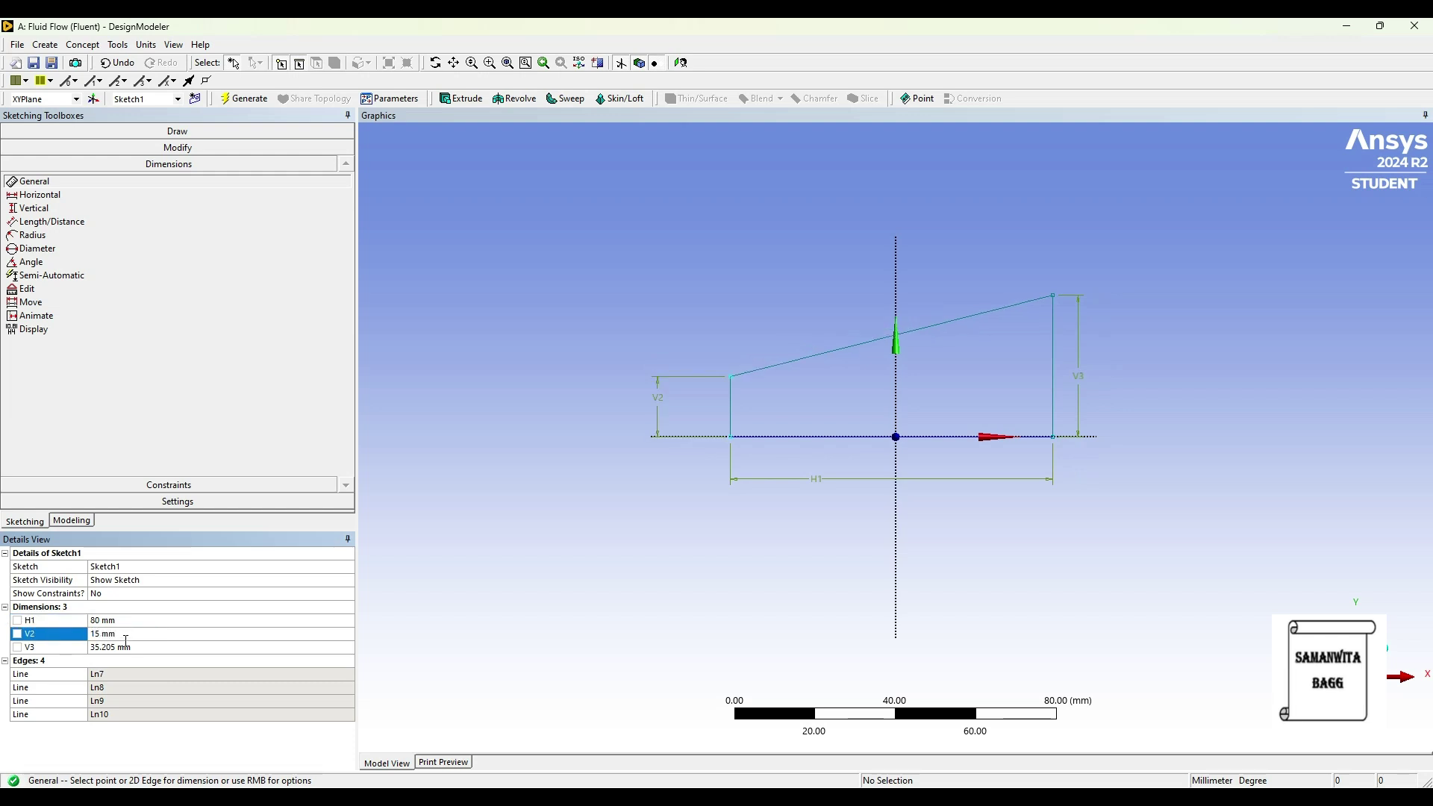
left_click(125, 647)
type("3")
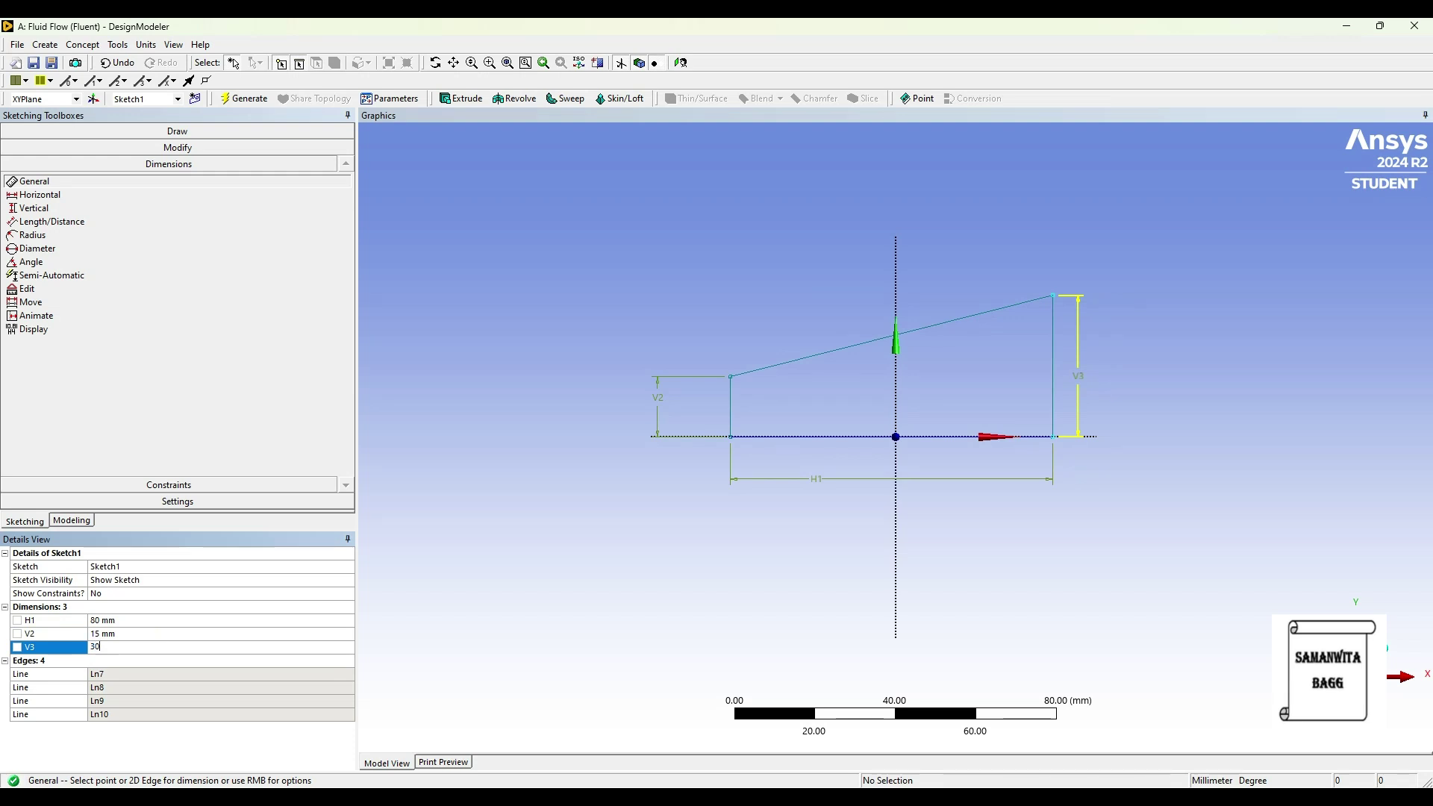
type("0")
key("Return")
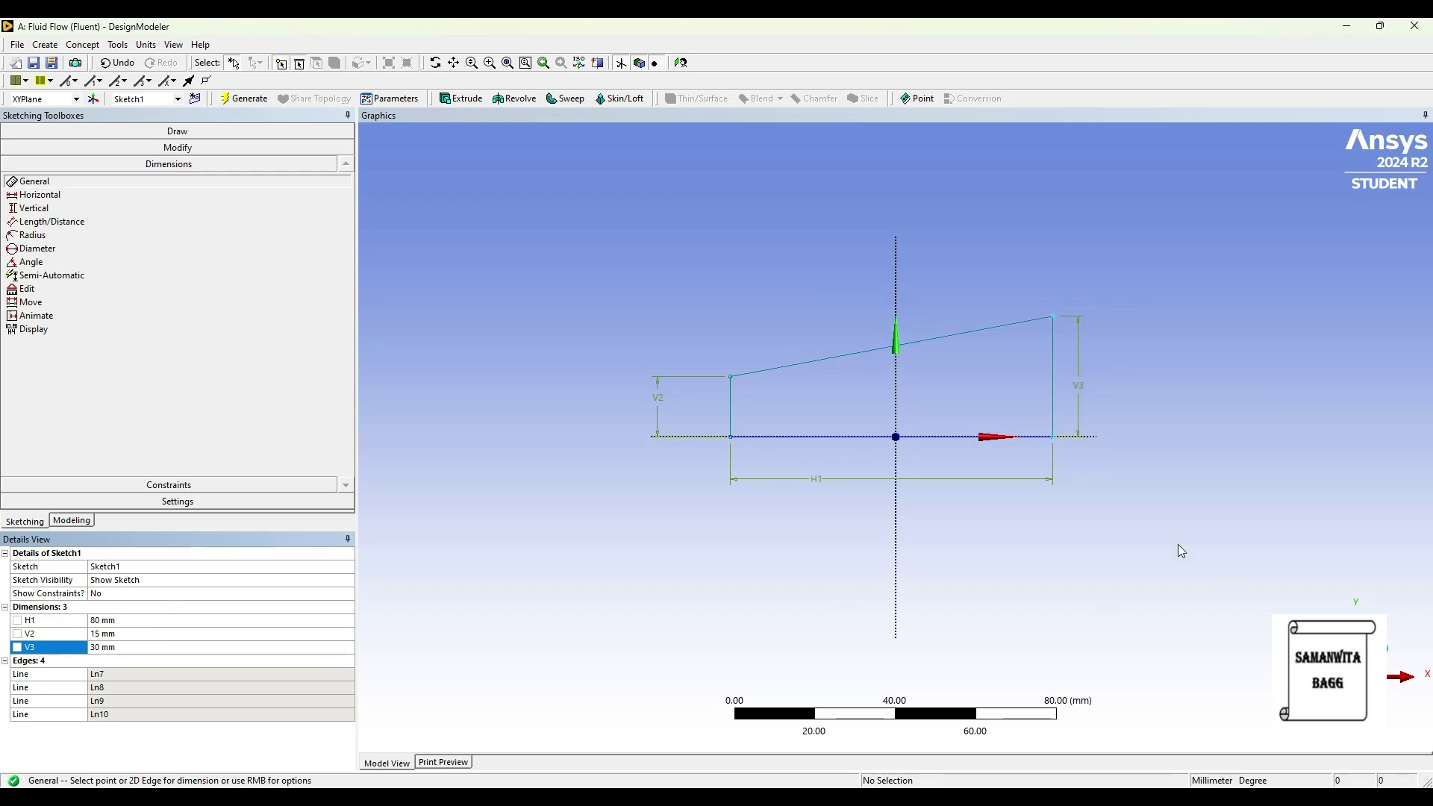
left_click(73, 520)
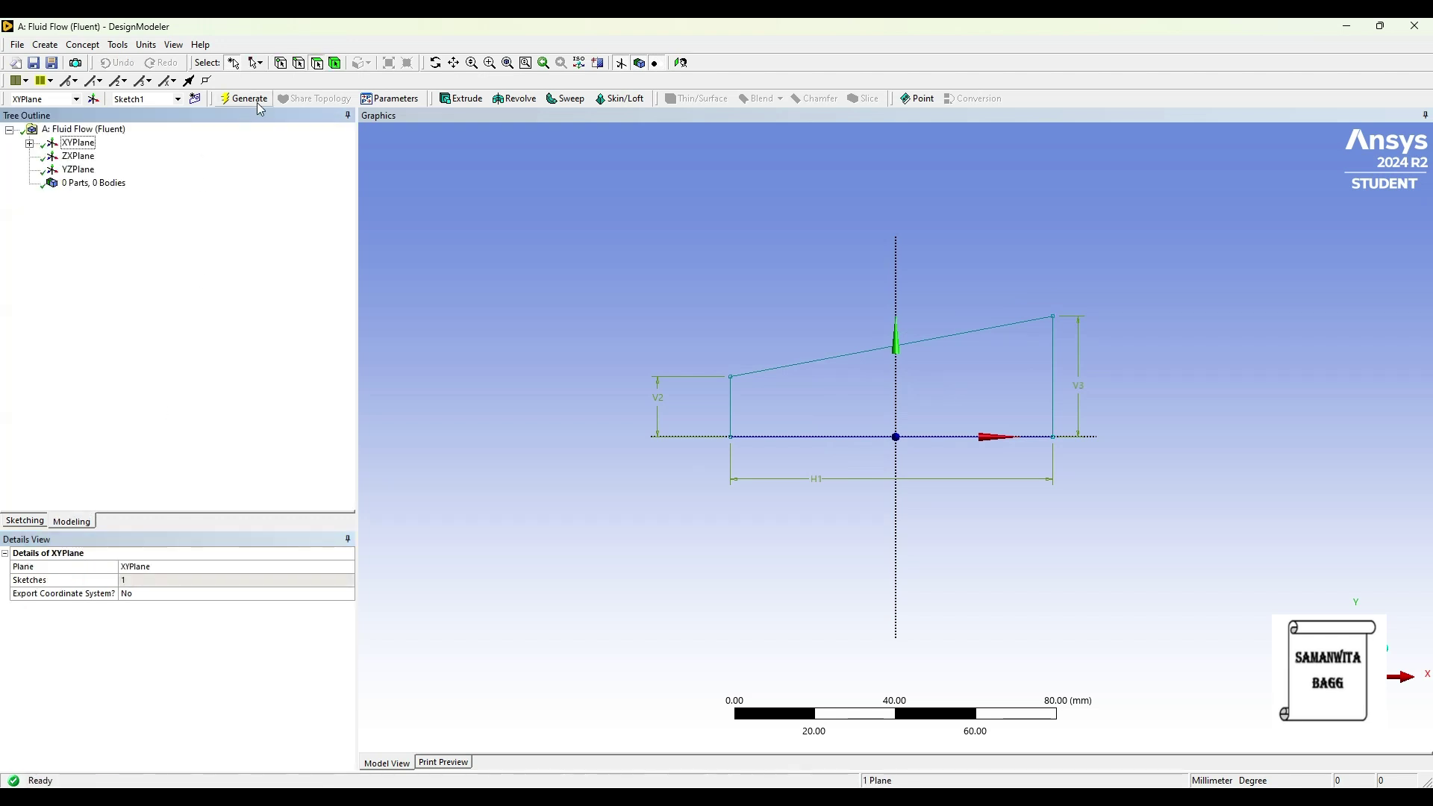
Revolve Sketch1 about its bottom horizontal edge as the axis
left_click(514, 98)
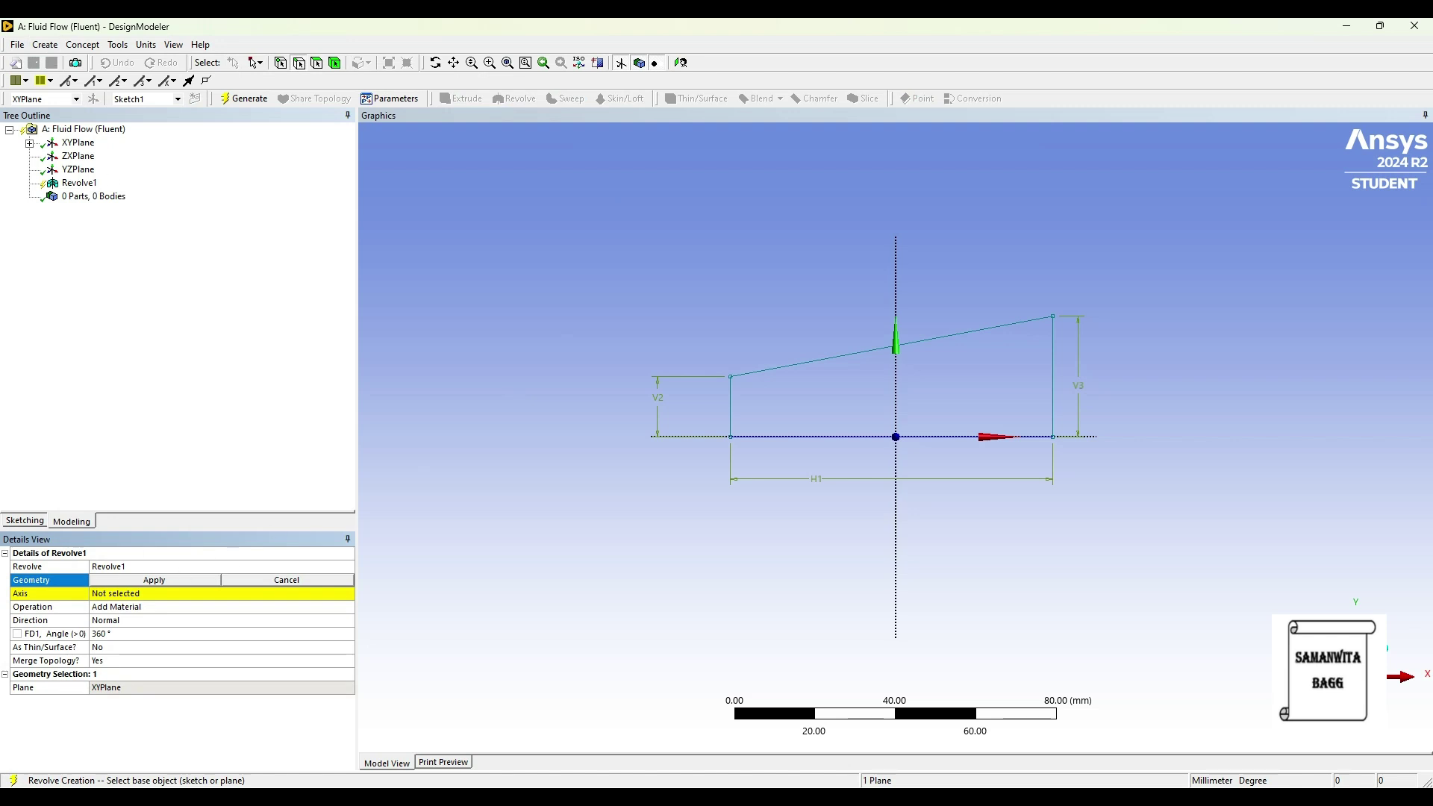
left_click(30, 143)
left_click(97, 156)
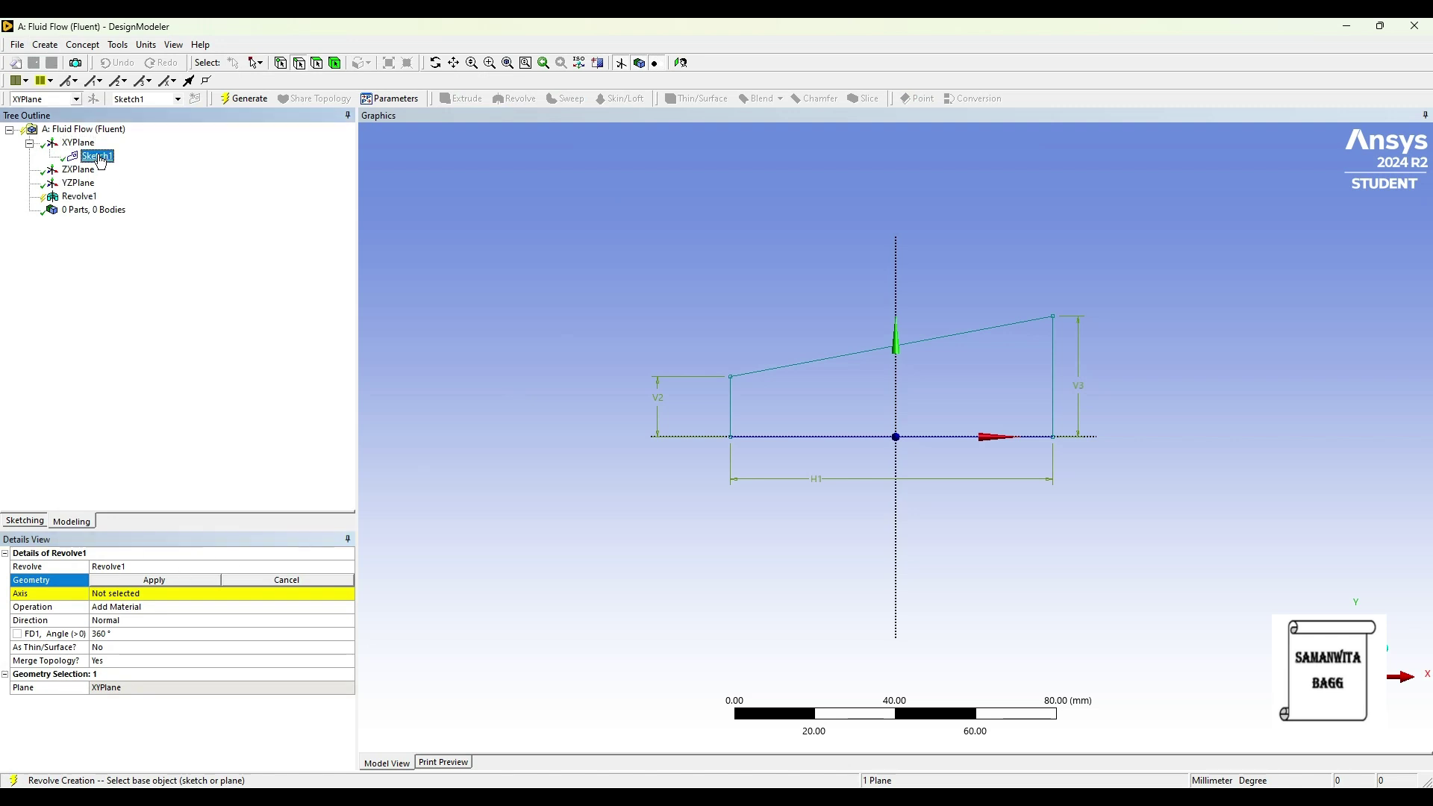
left_click(122, 580)
left_click(130, 582)
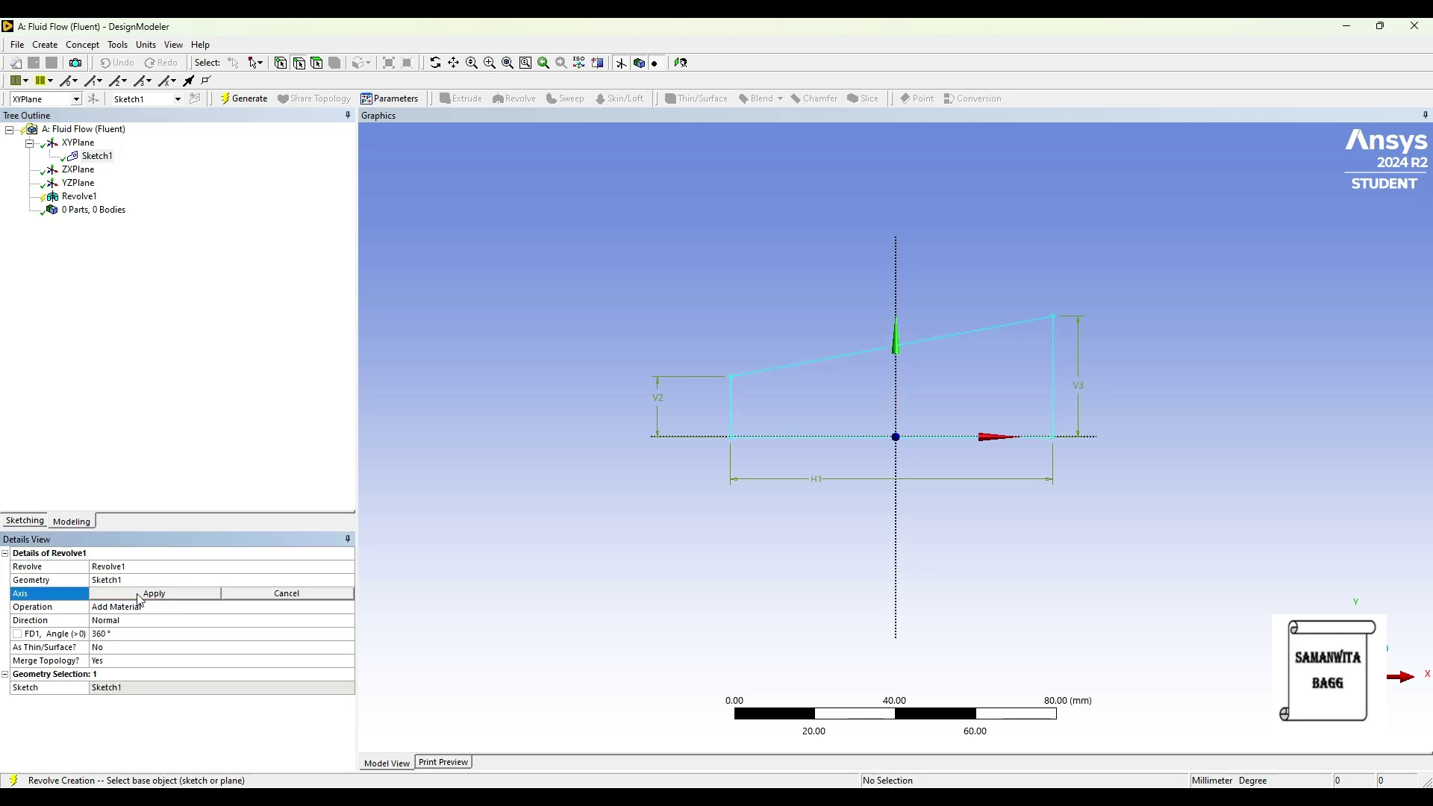
left_click(772, 437)
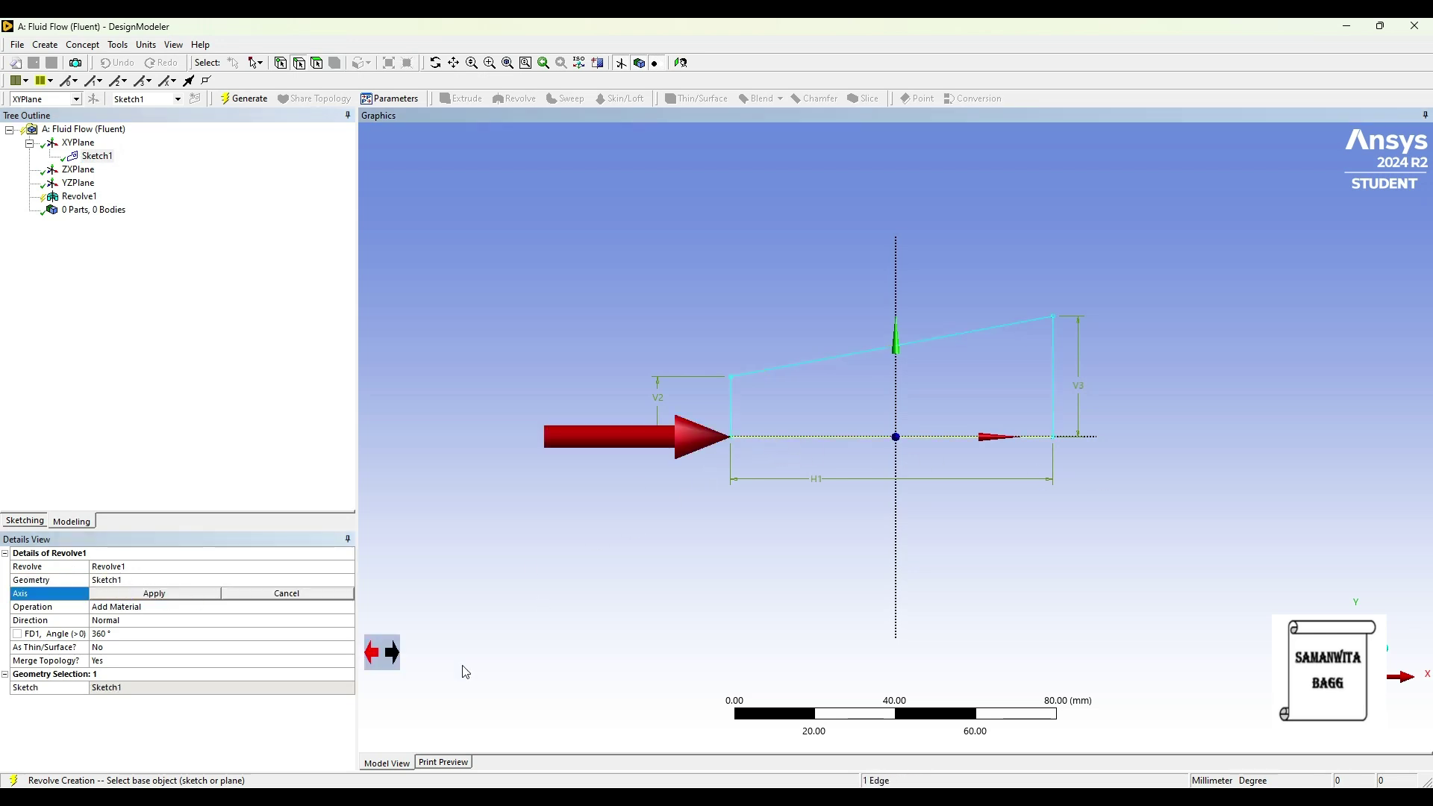
left_click(172, 595)
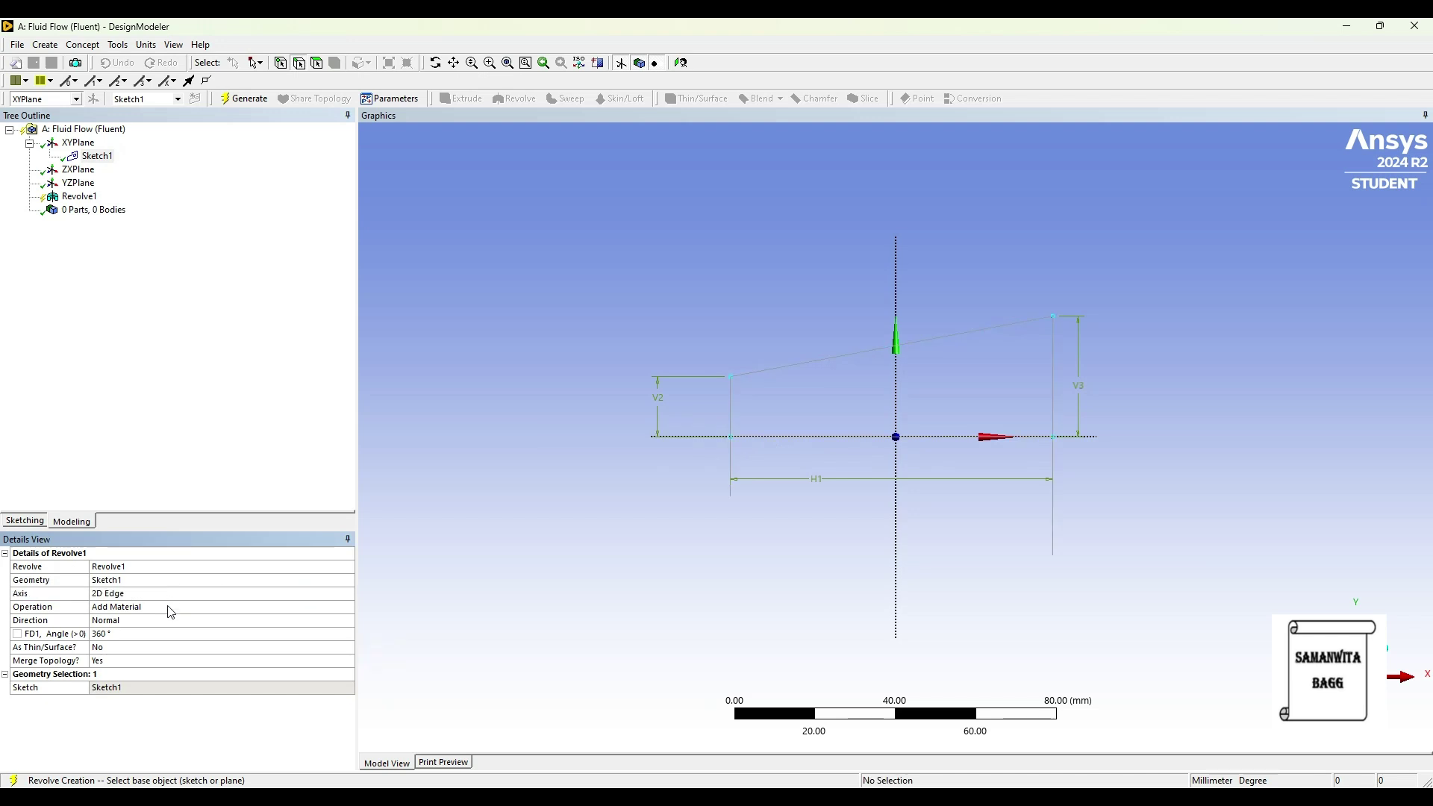
Set the revolve operation to Add Frozen and generate the 360° cone body
left_click(219, 620)
left_click(306, 608)
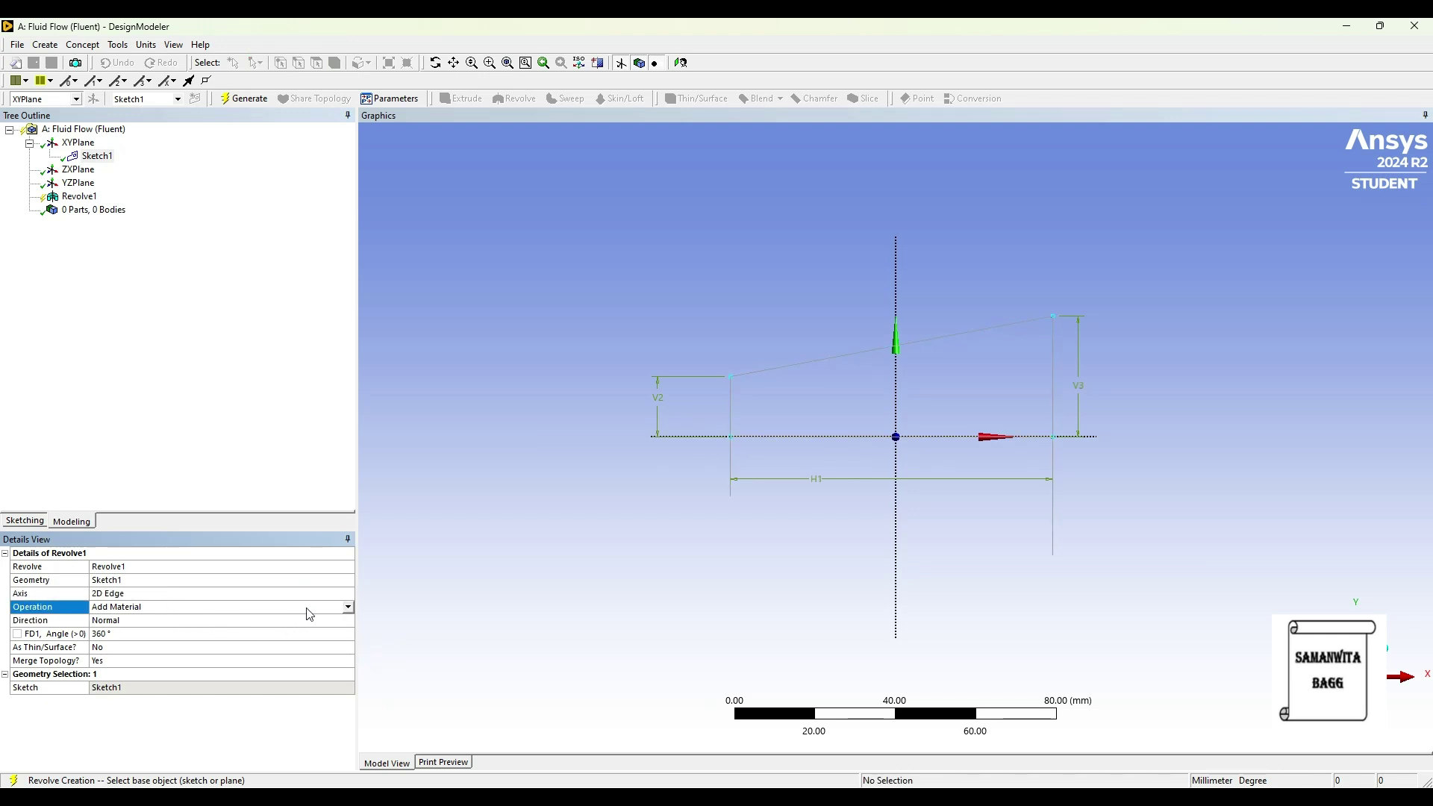
left_click(349, 608)
left_click(169, 626)
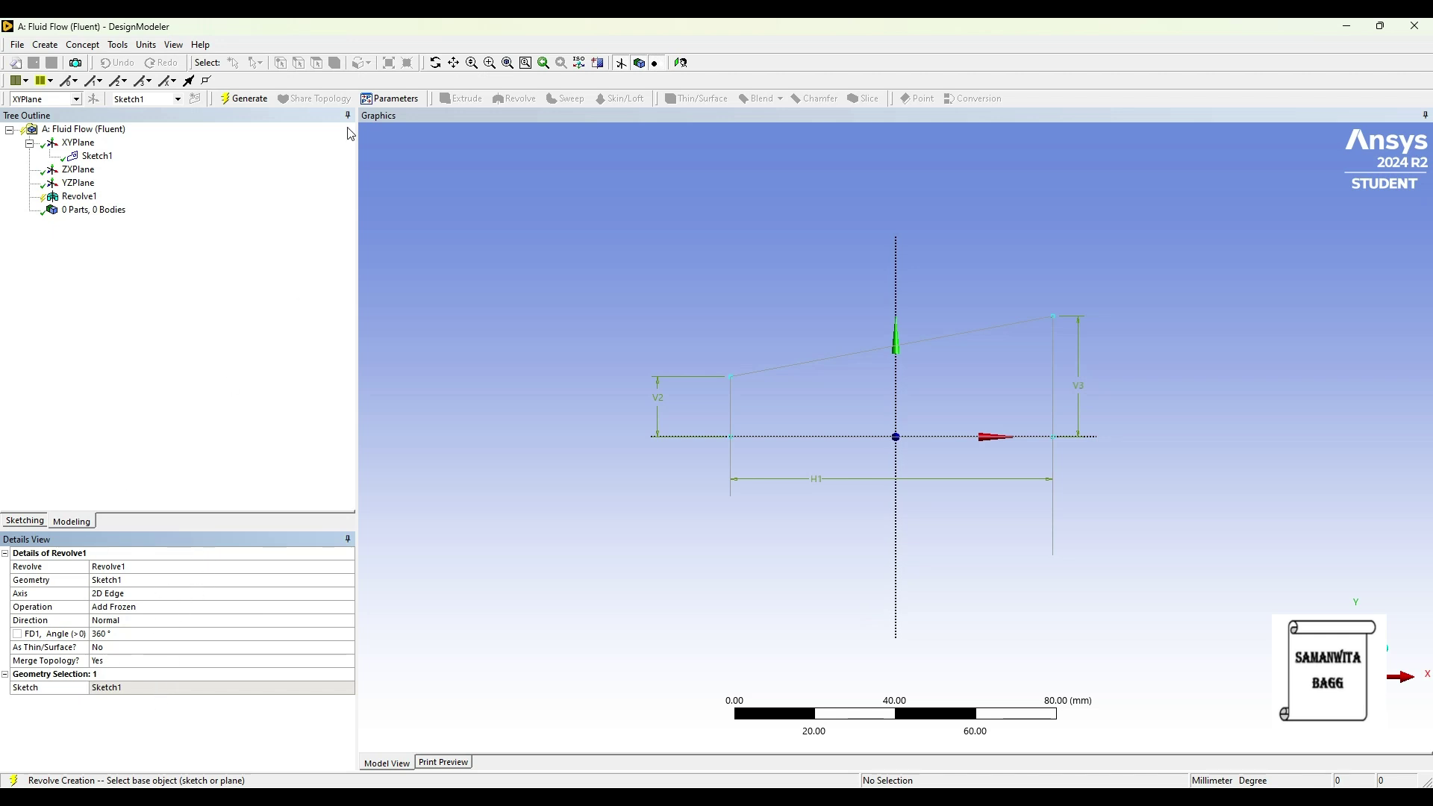
left_click(244, 99)
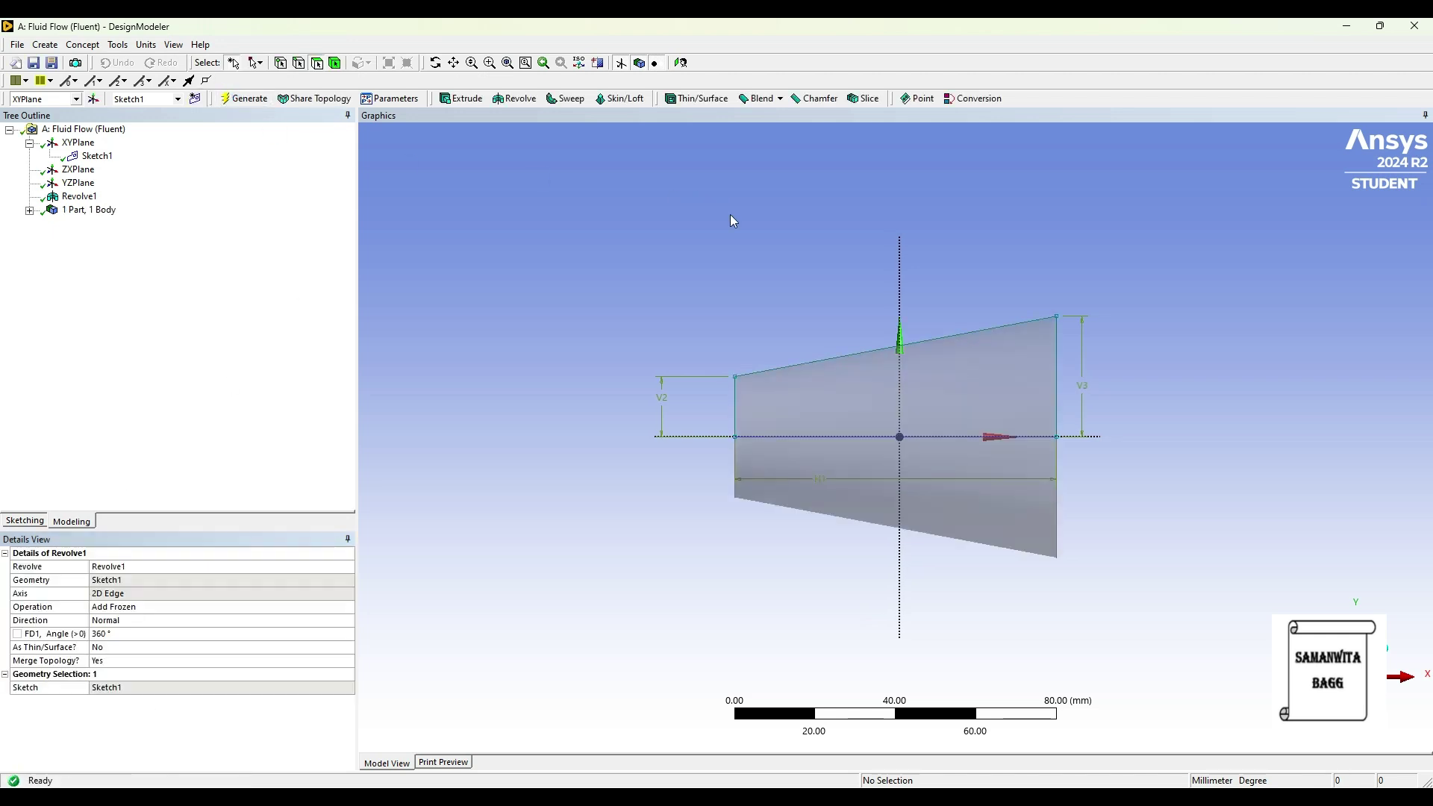
middle_click_drag(860, 370, 888, 454)
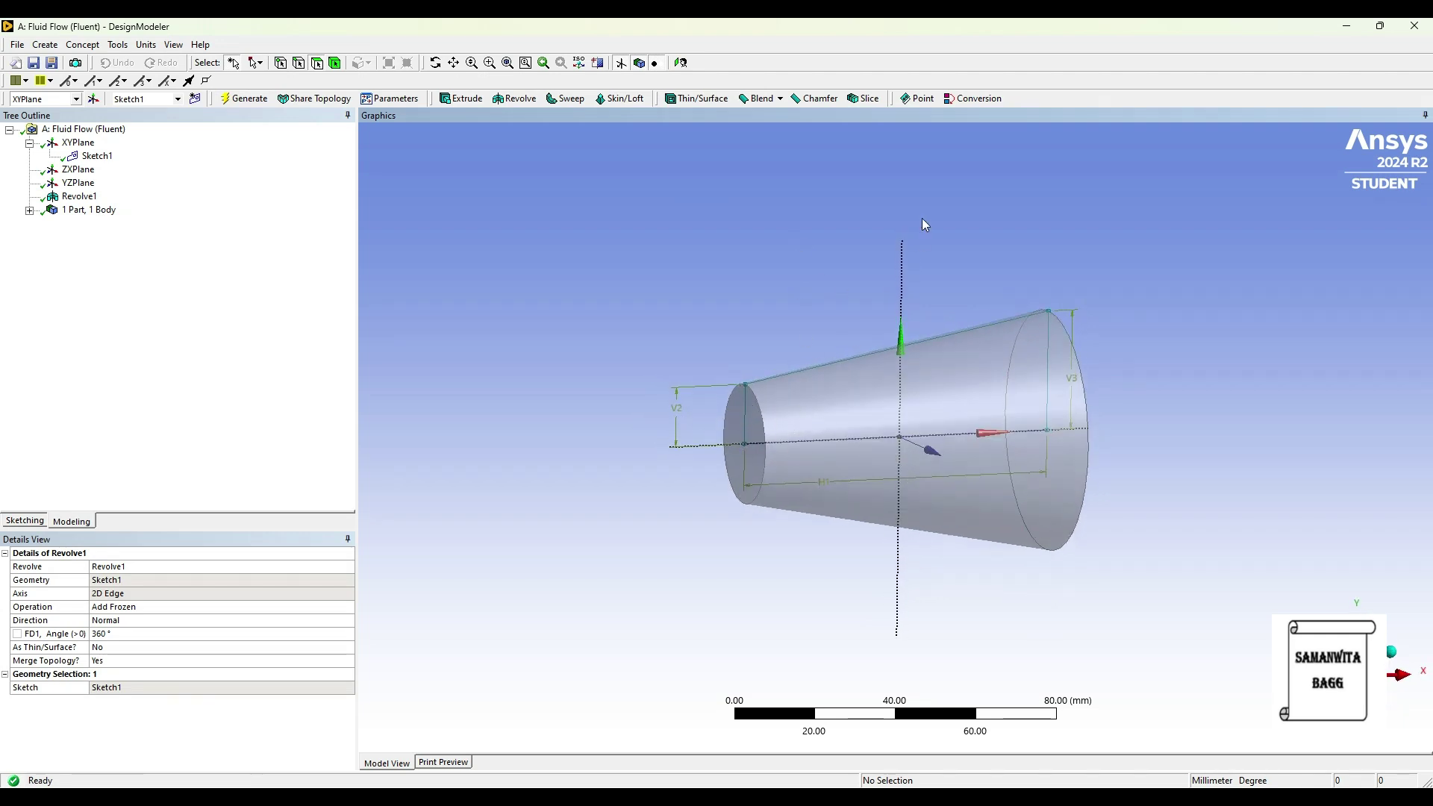
left_click(700, 99)
Shell the cone inward to 0.05 mm thickness on its lateral face and generate it
left_click(840, 406)
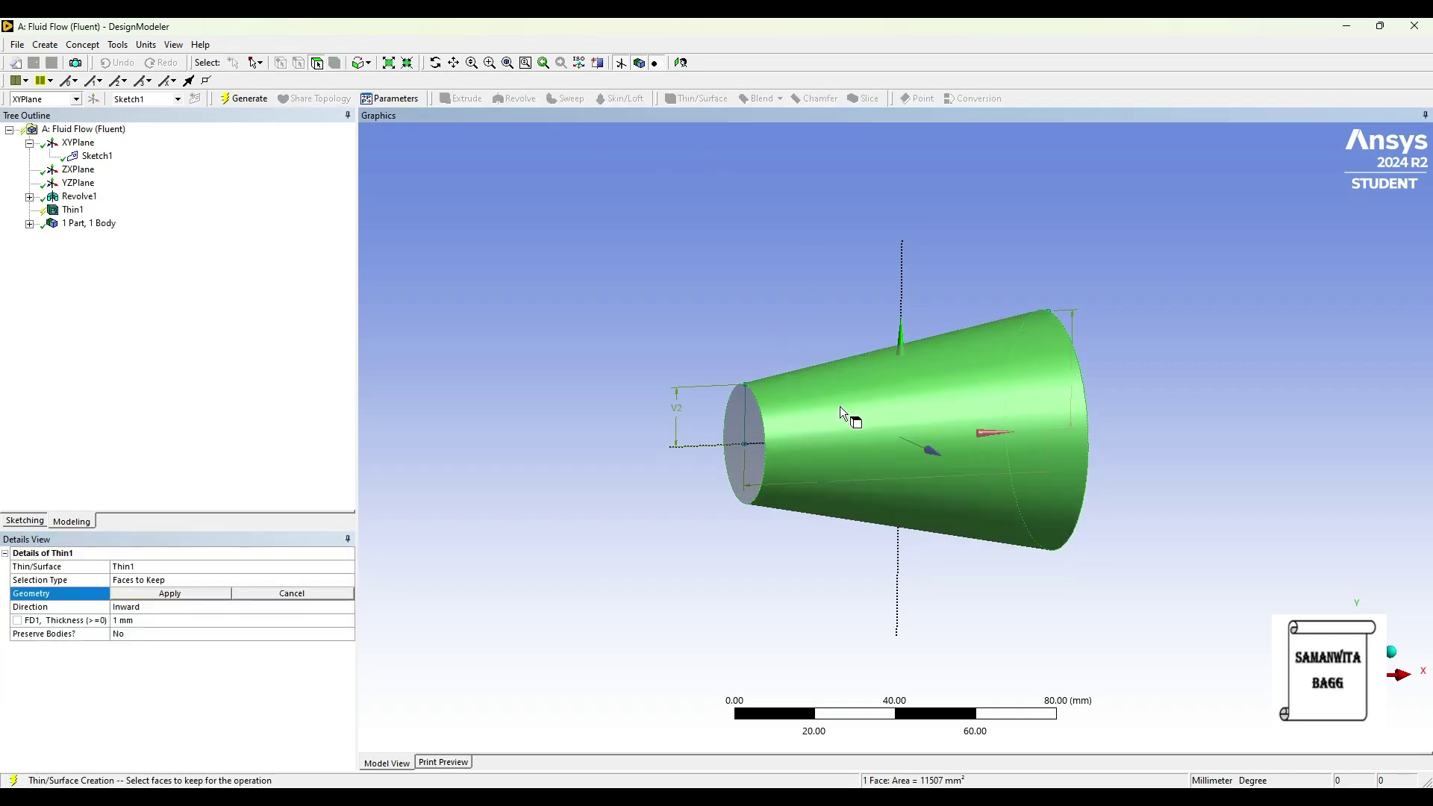
left_click(171, 594)
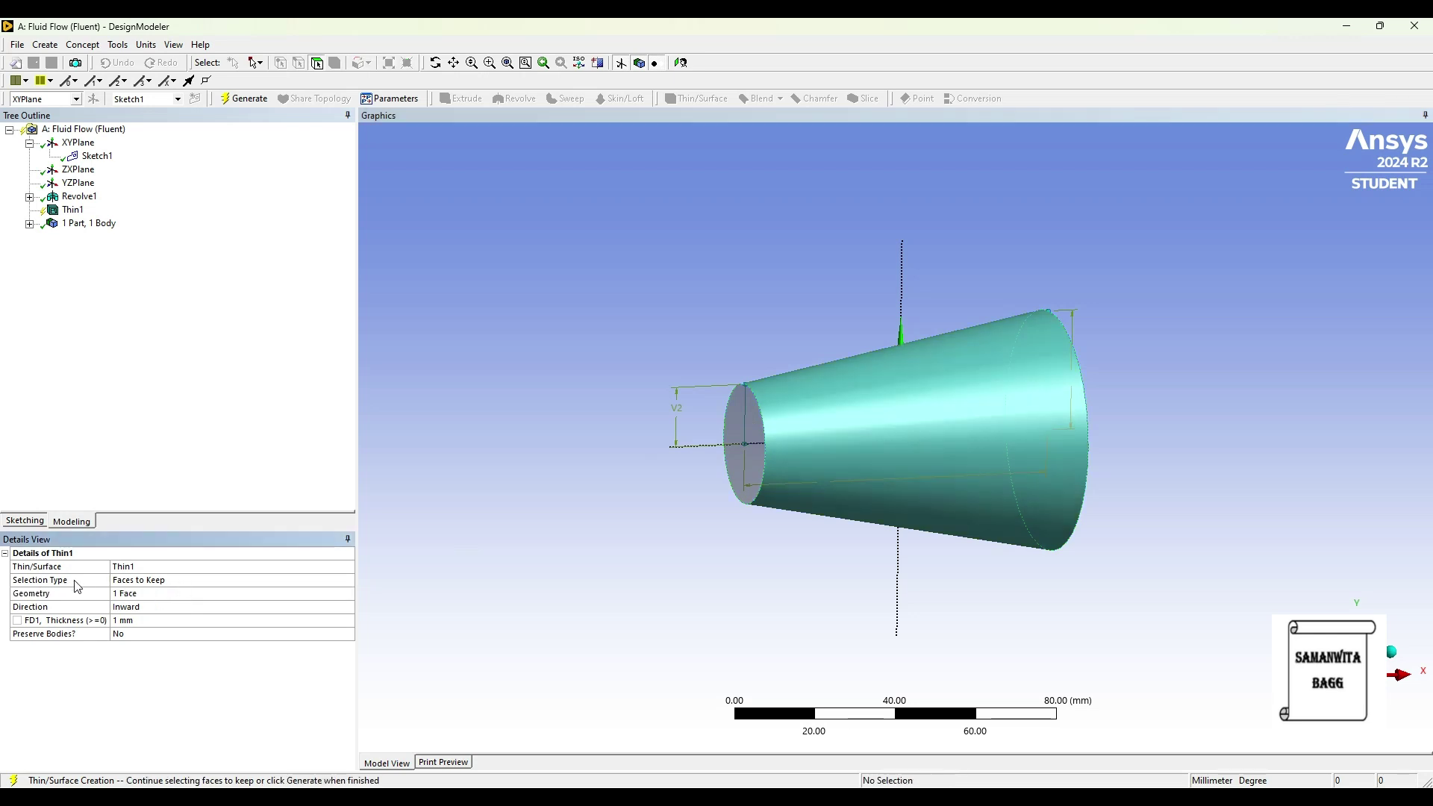
left_click(179, 624)
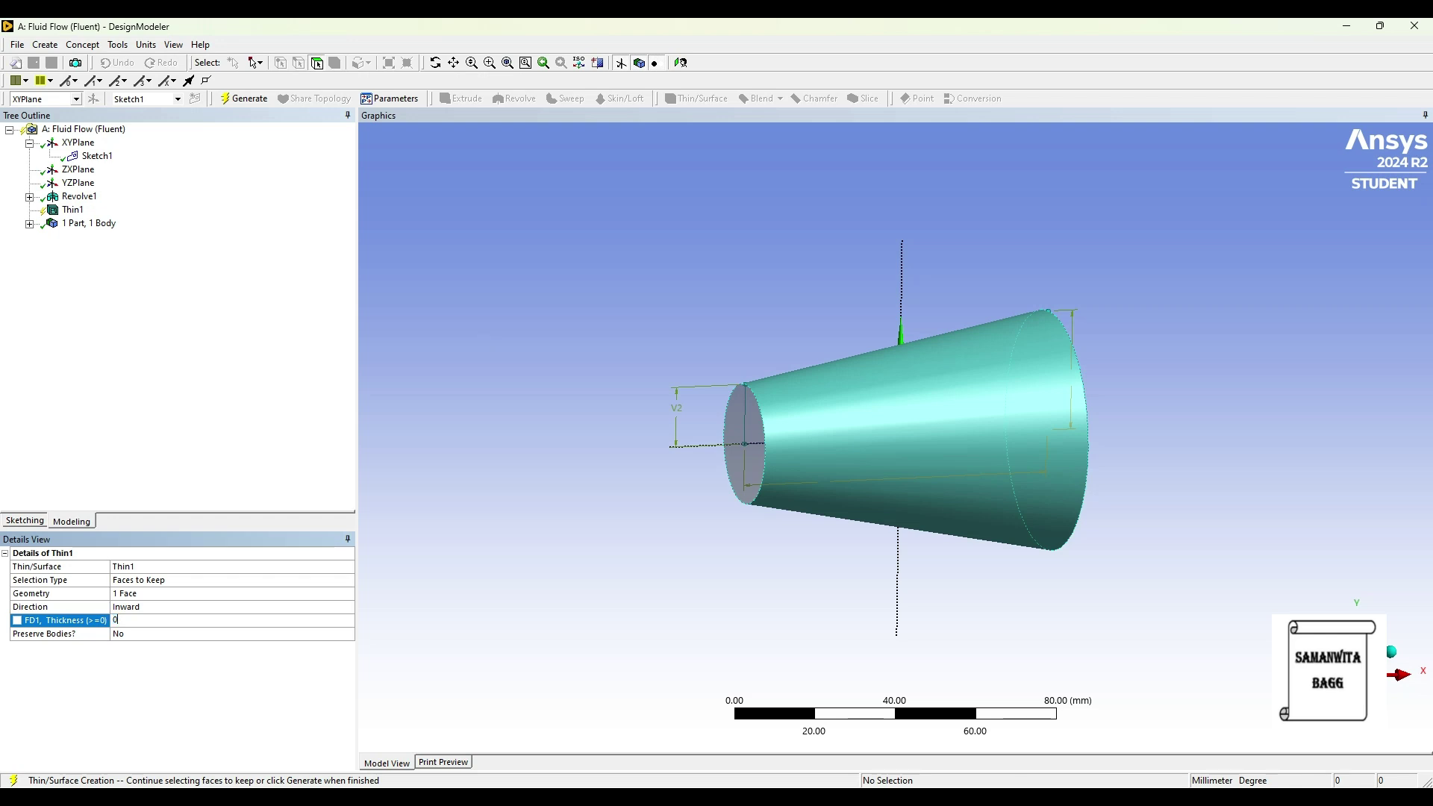
key("Return")
left_click(245, 98)
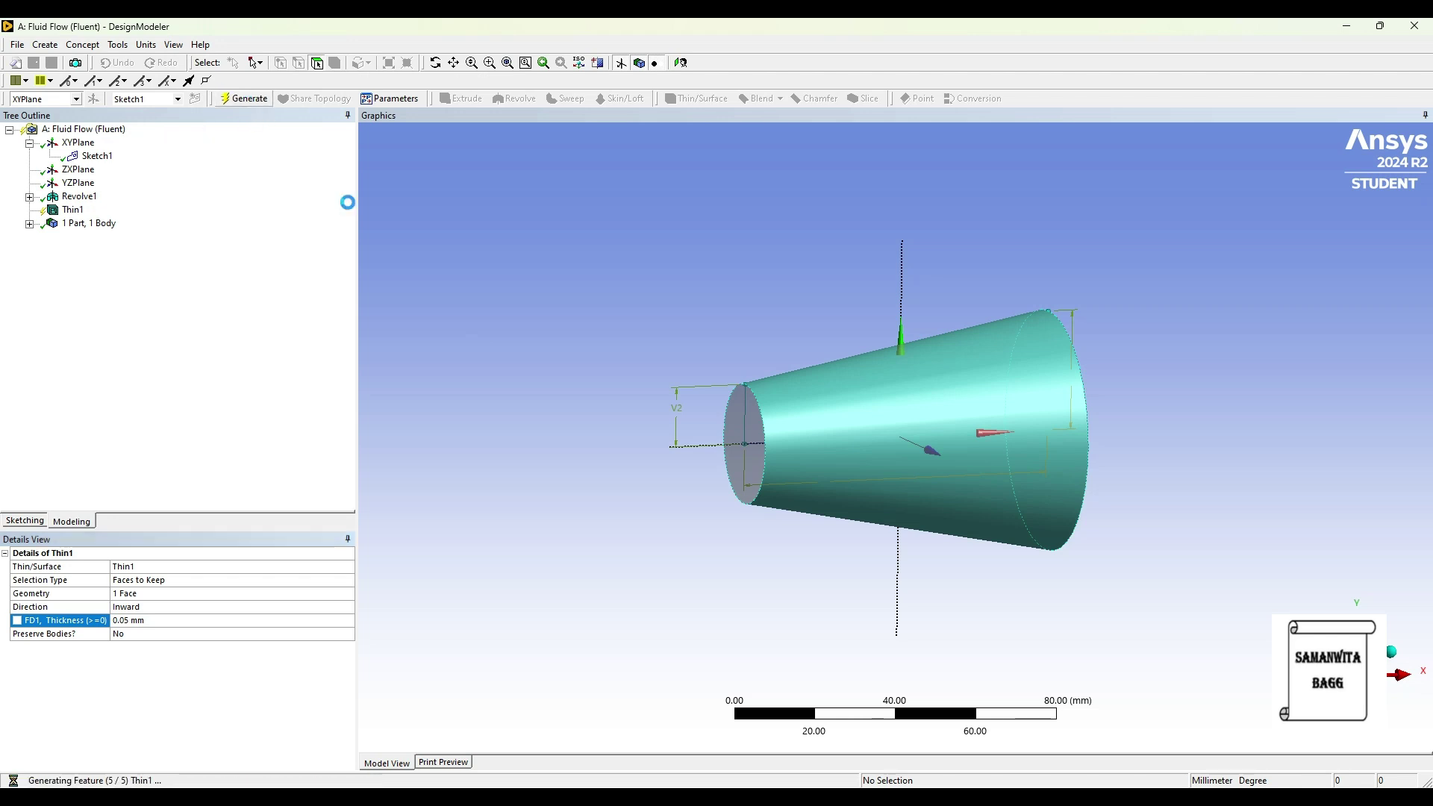
middle_click_drag(918, 374, 885, 380)
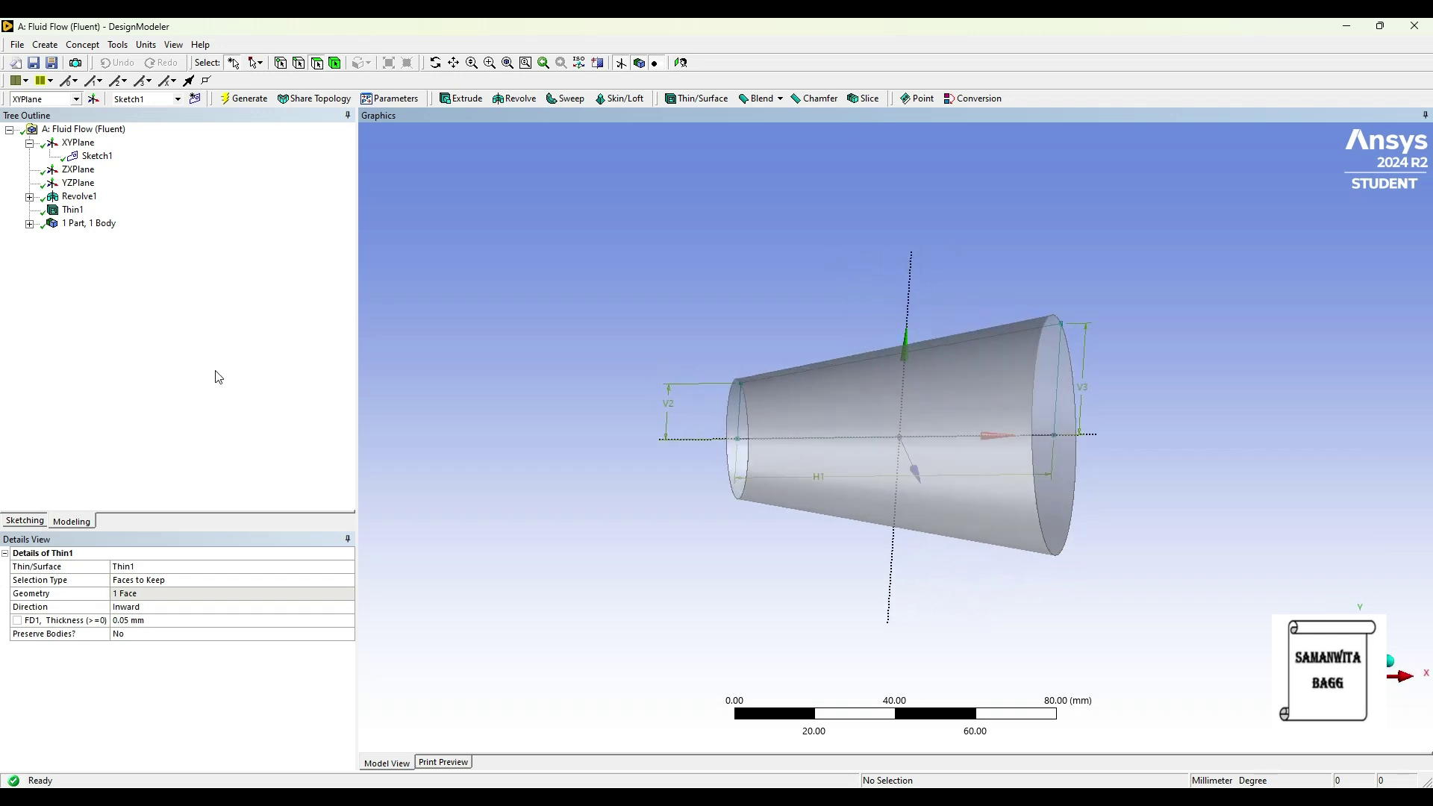
left_click(30, 224)
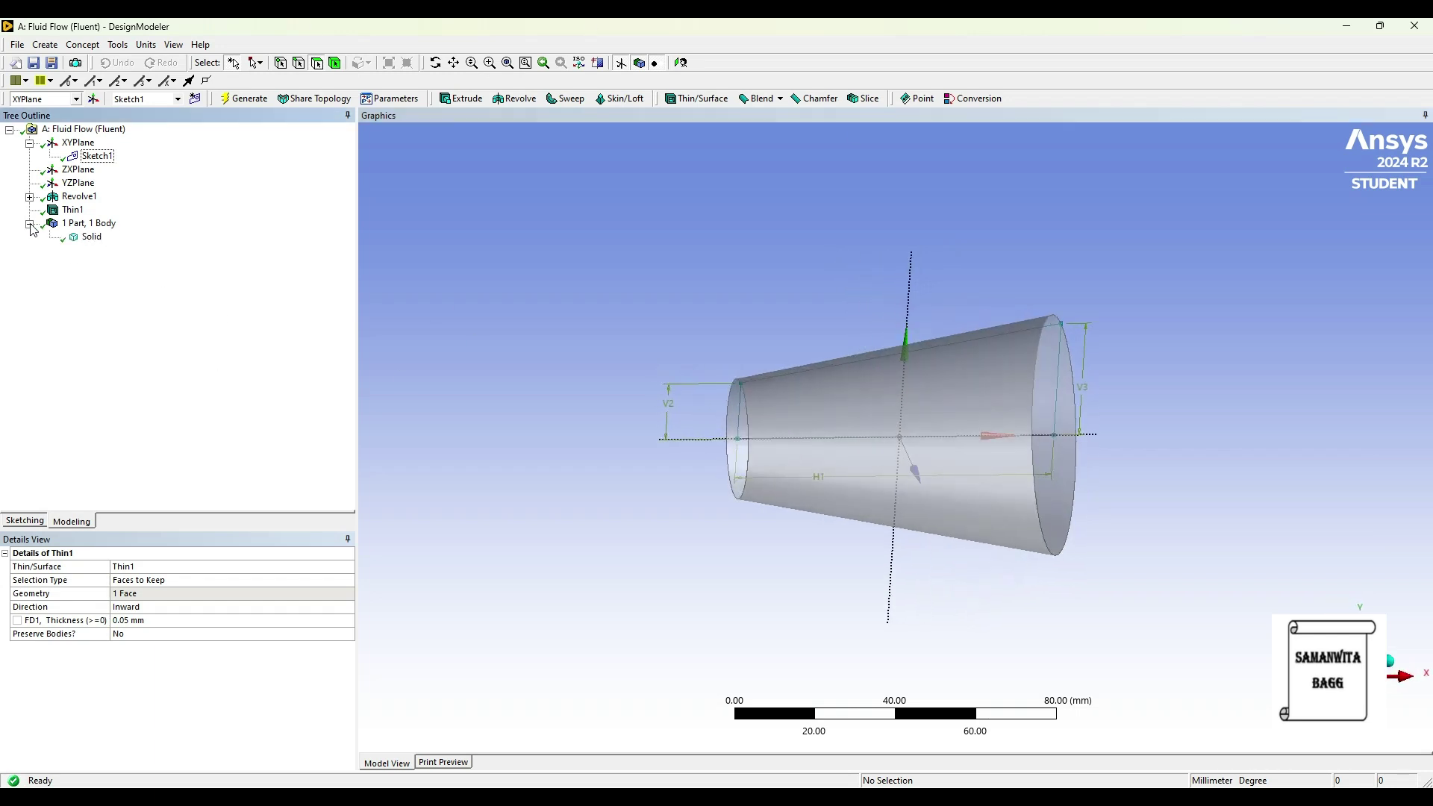
middle_click_drag(778, 460, 830, 488)
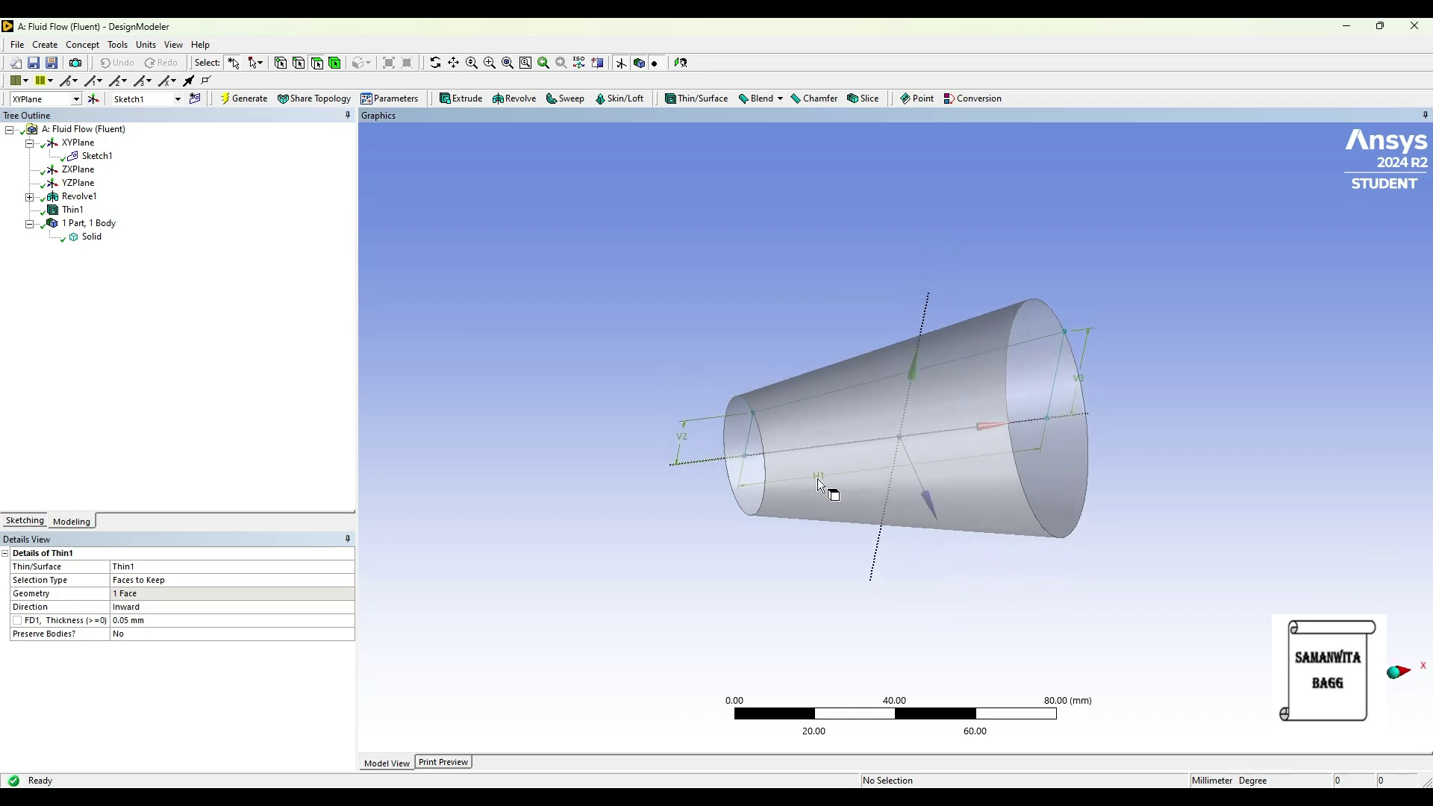
Fill the shell's inner cavity face to create a second body
left_click(117, 48)
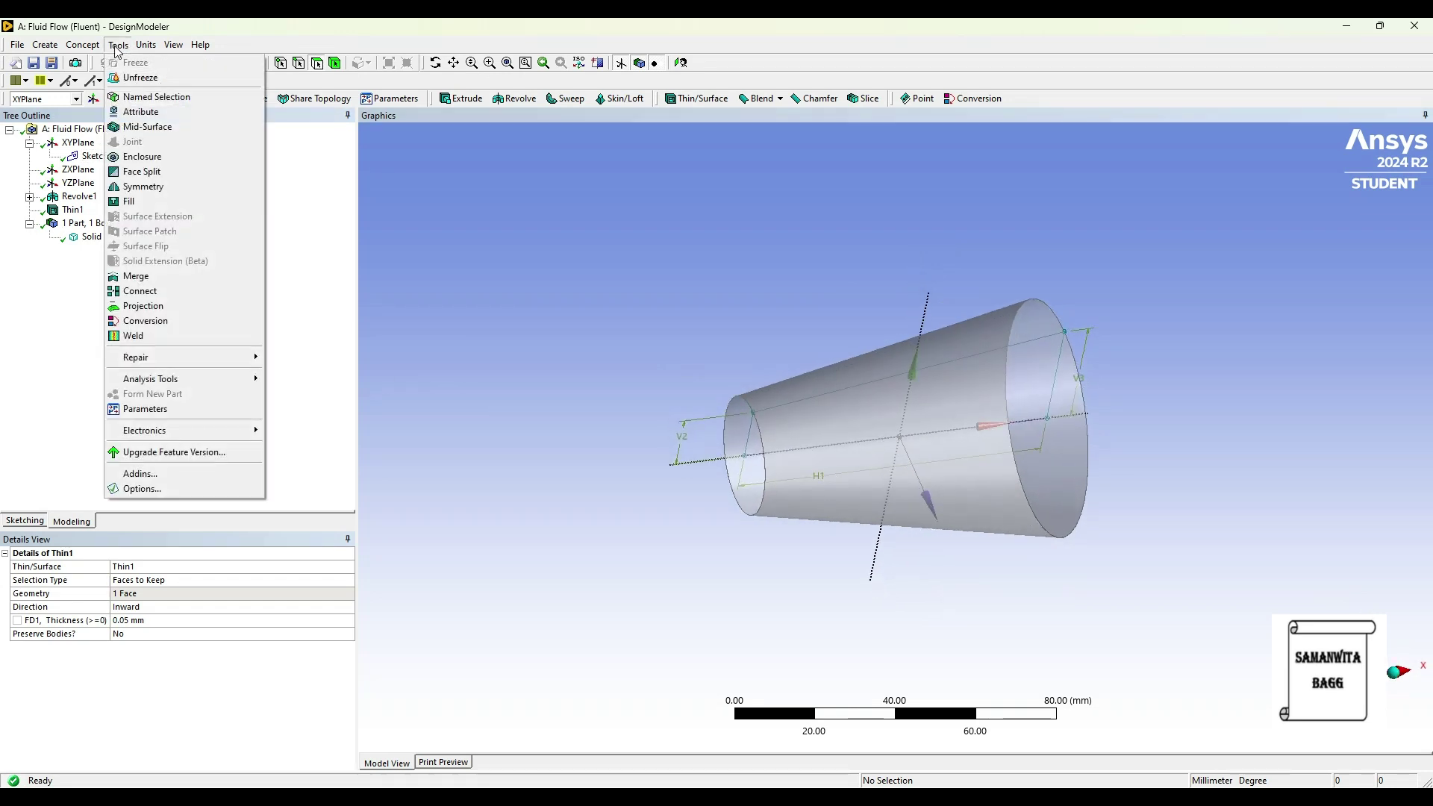
left_click(138, 203)
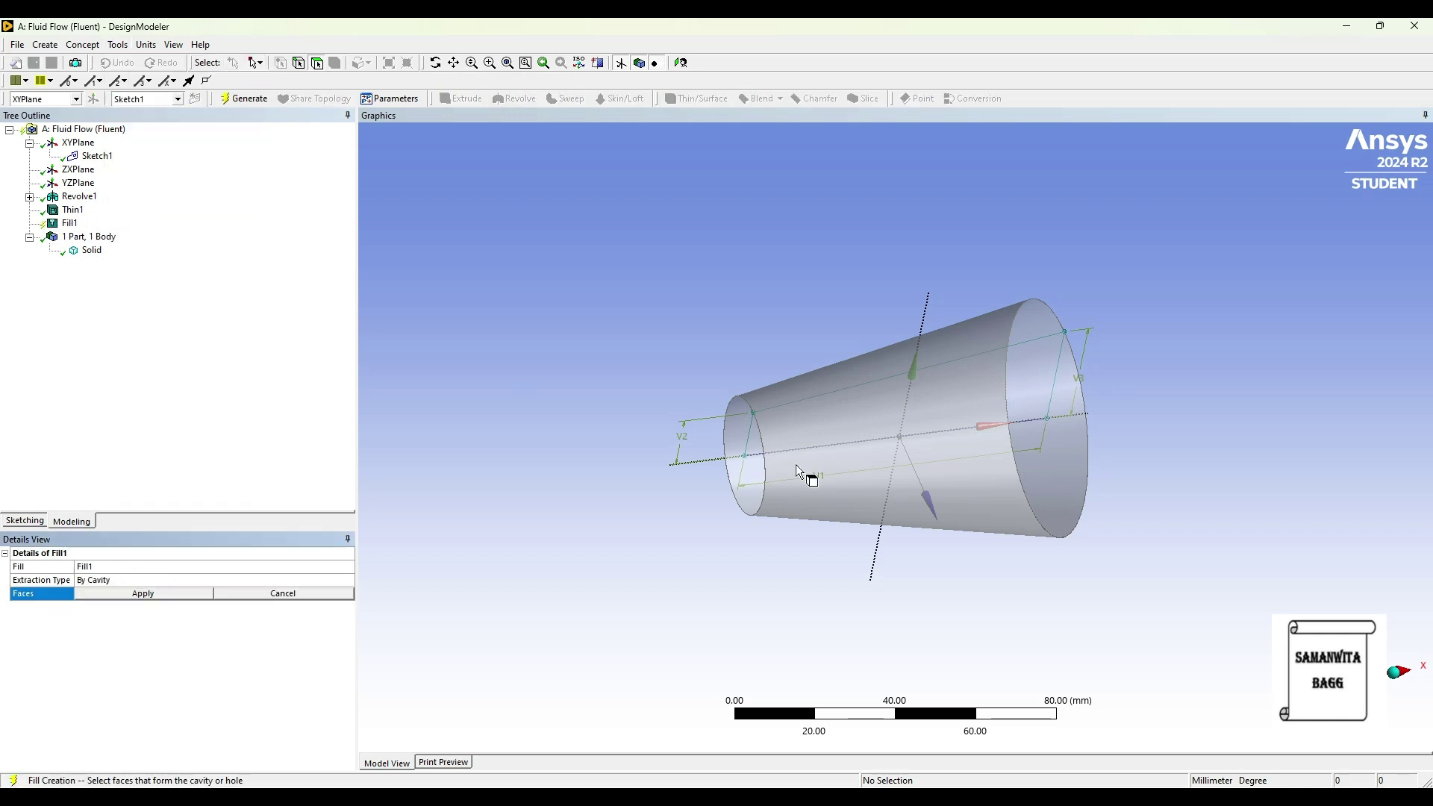
left_click(746, 432)
left_click(101, 595)
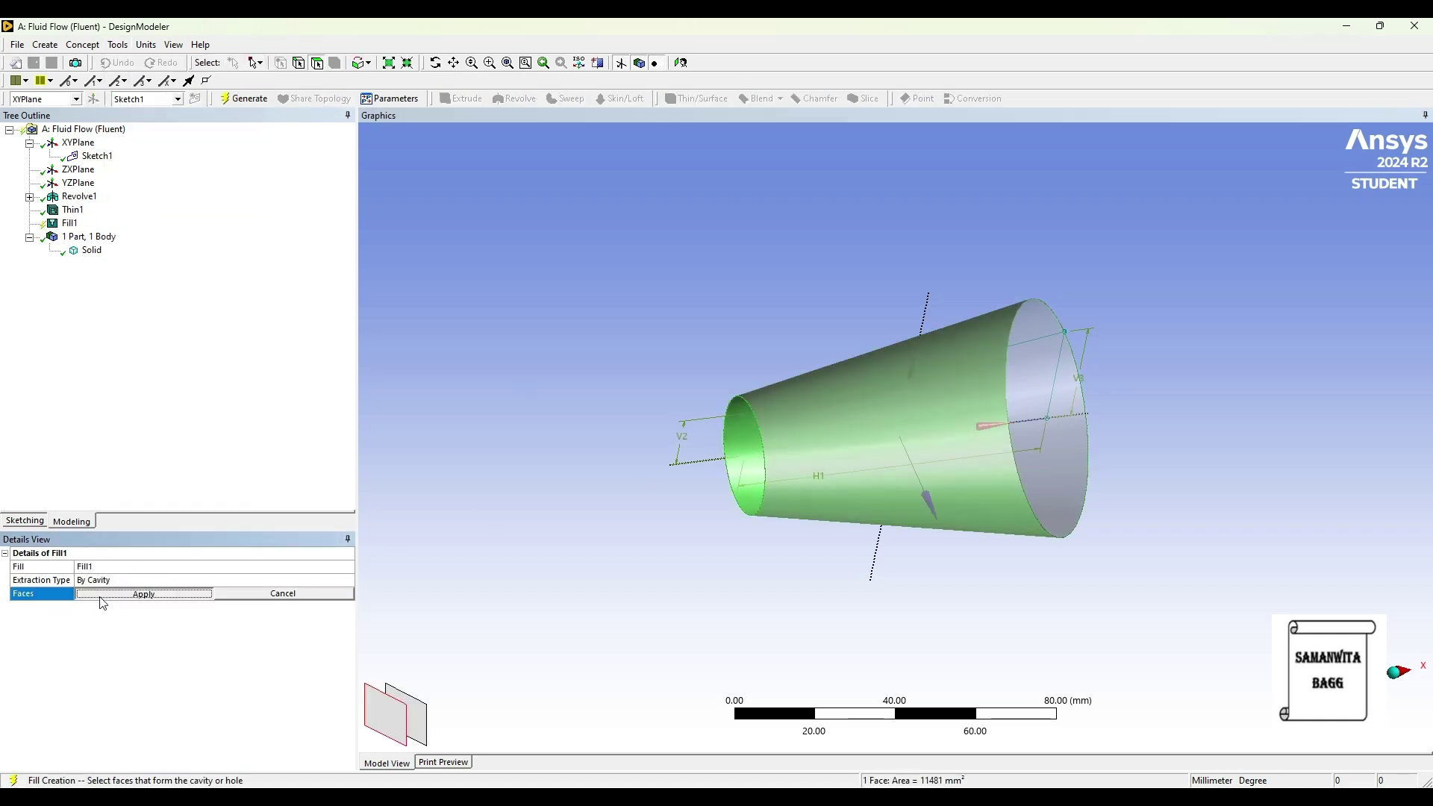
left_click(244, 99)
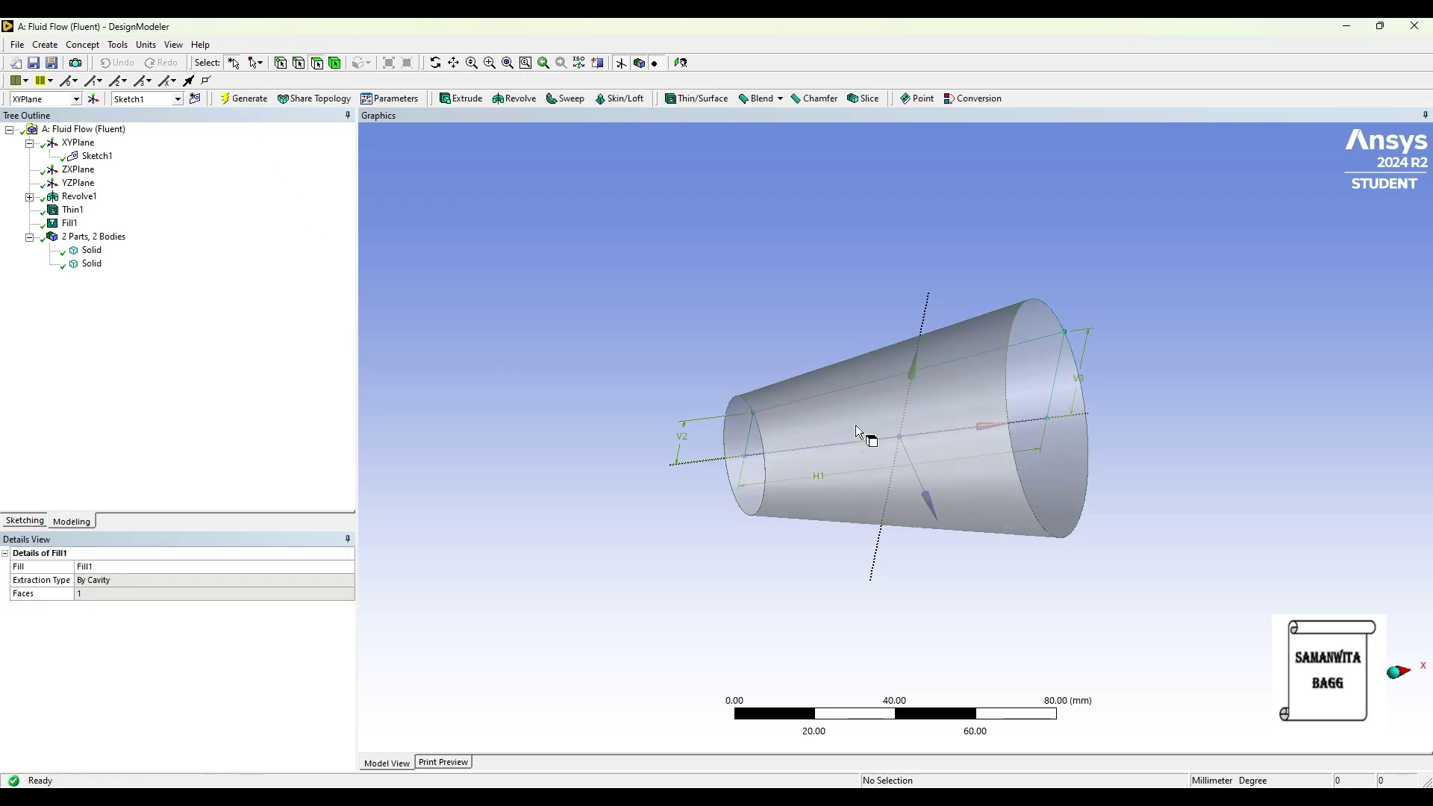
Rename the shell body 'wall' and the inner body 'fluid'
left_click(90, 251)
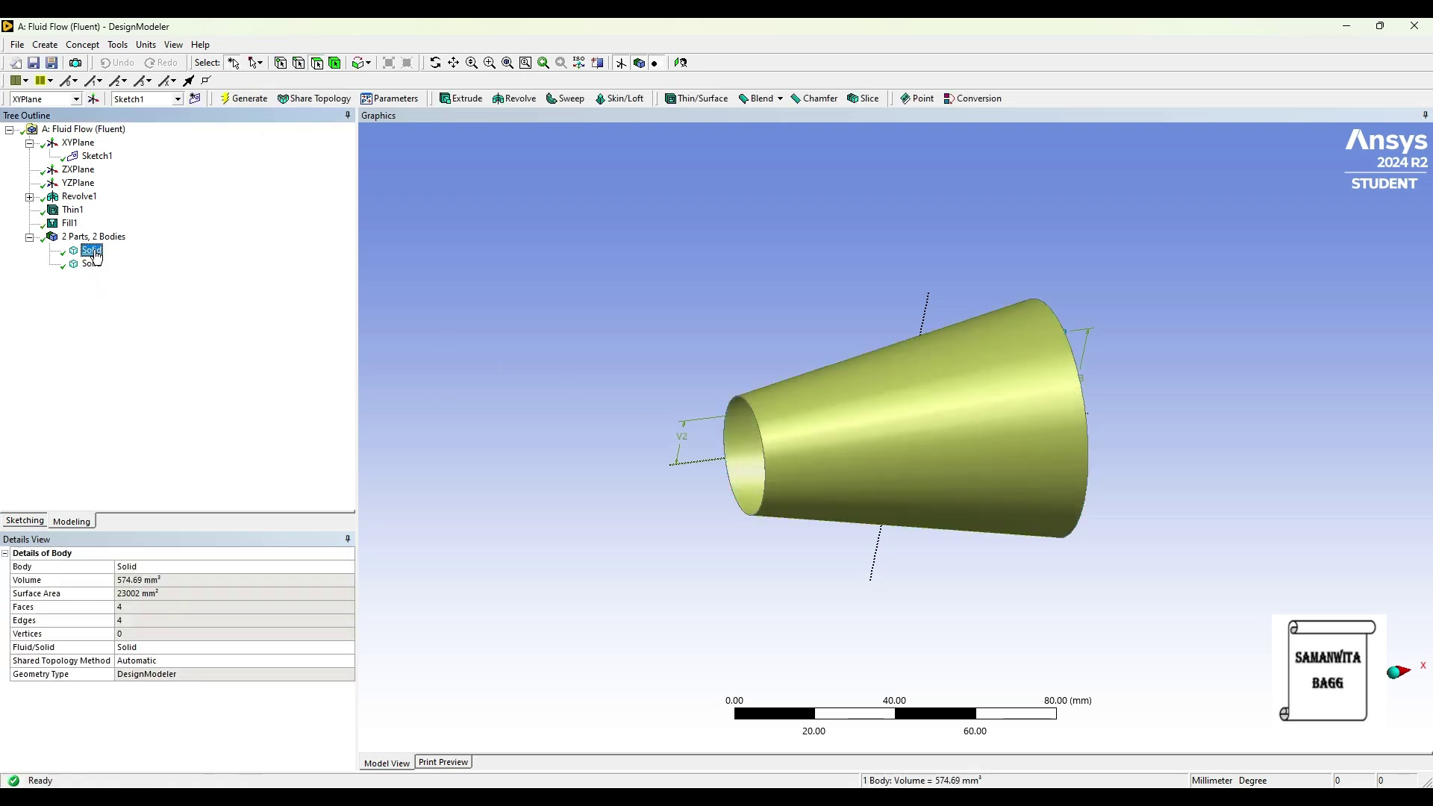
right_click(95, 257)
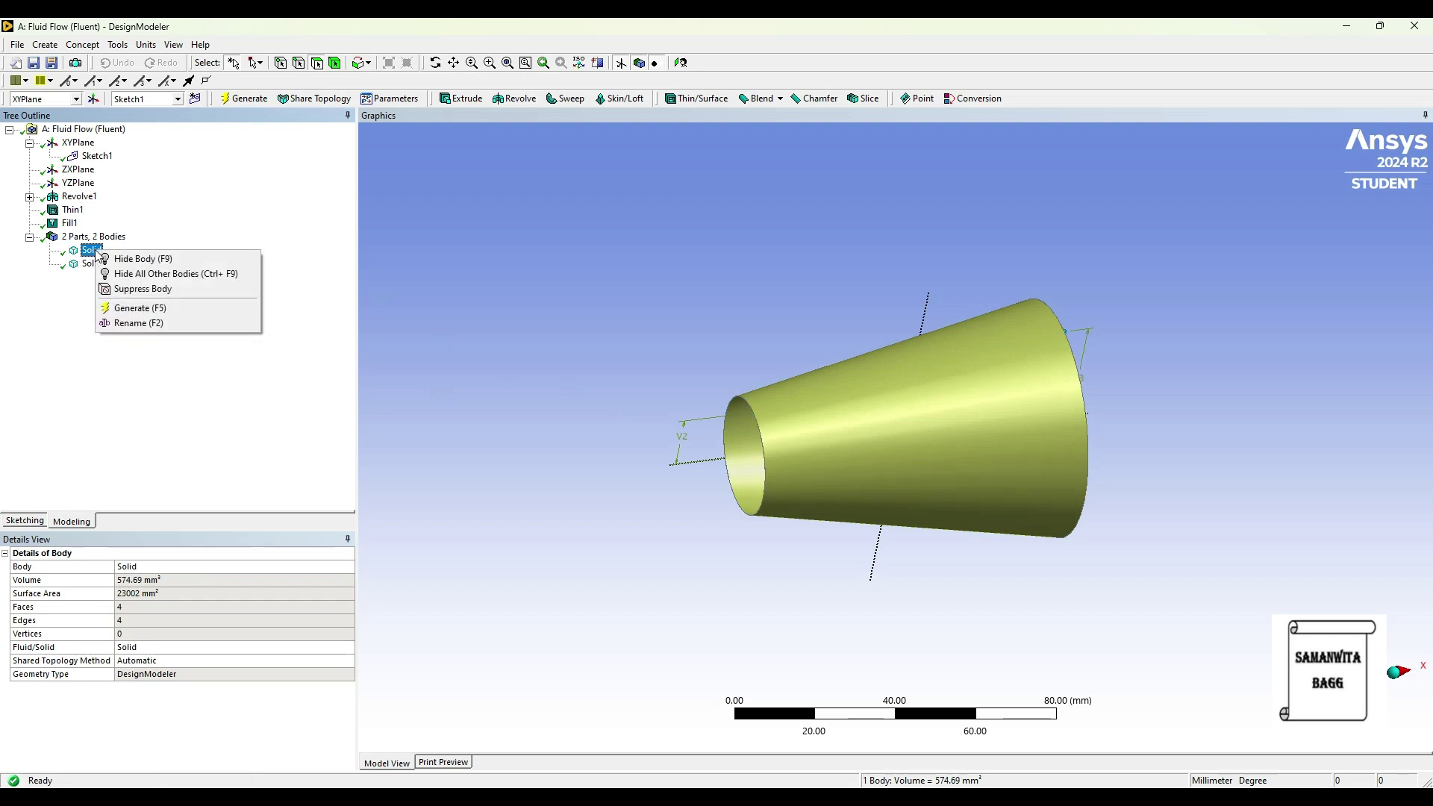
left_click(137, 322)
type("wall")
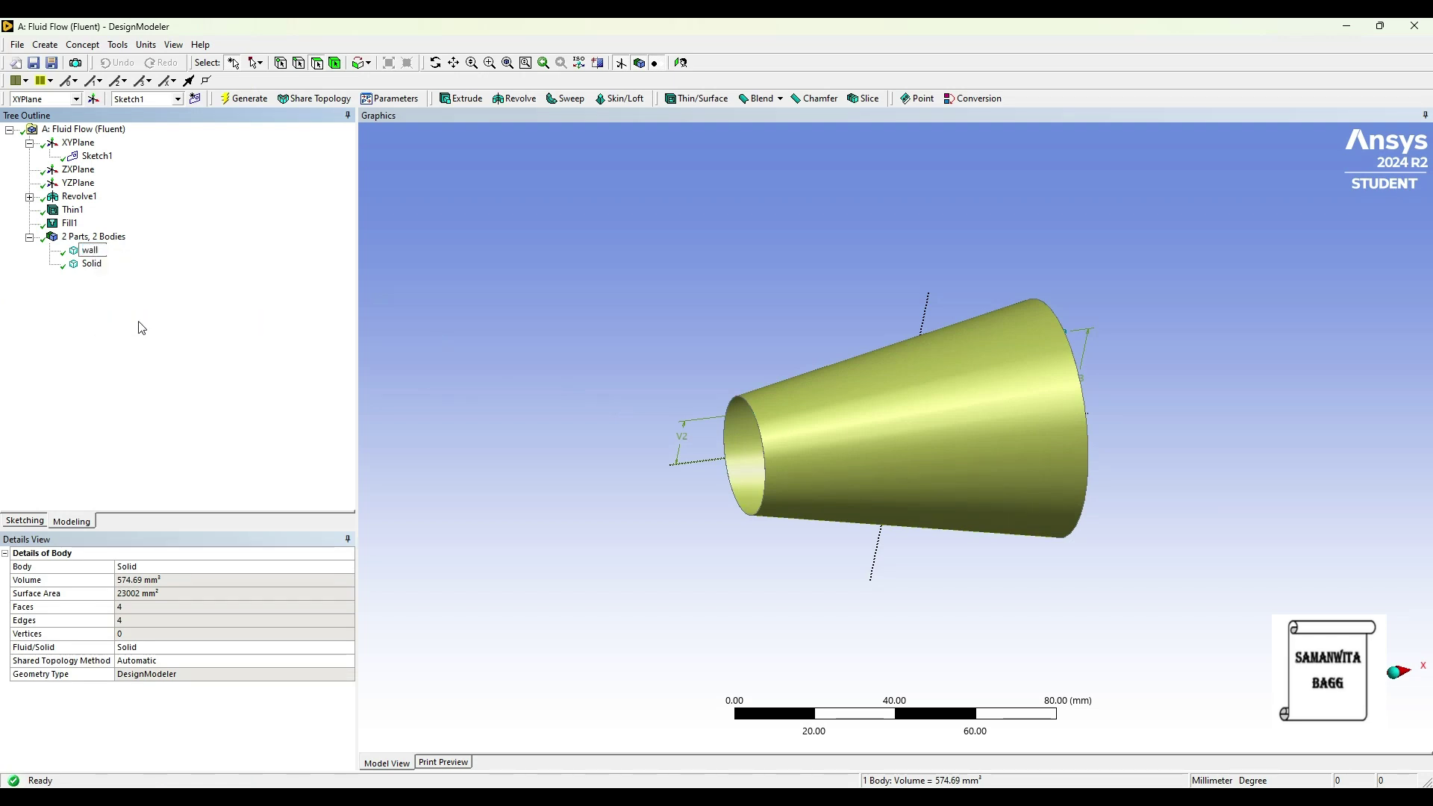
key("Return")
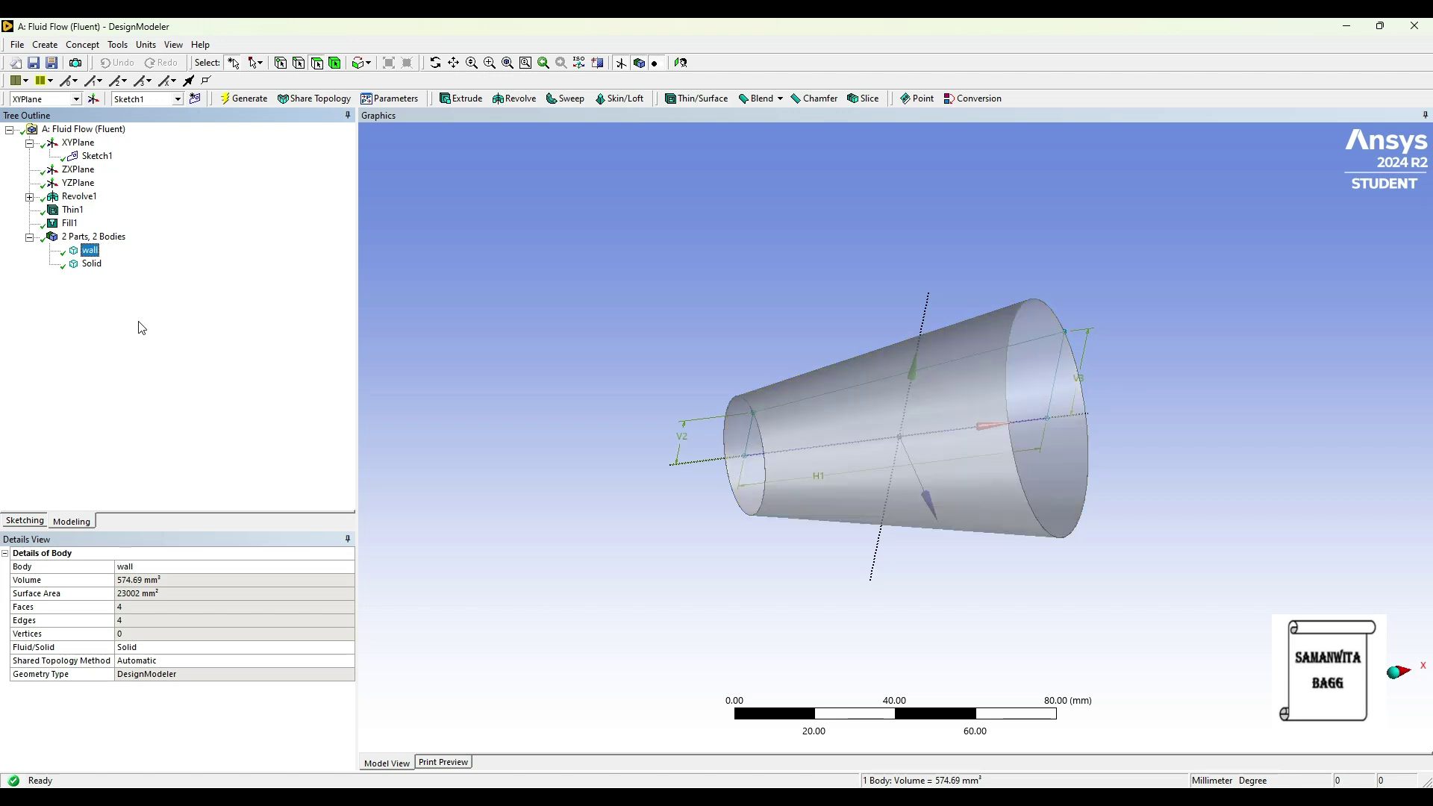
left_click(94, 265)
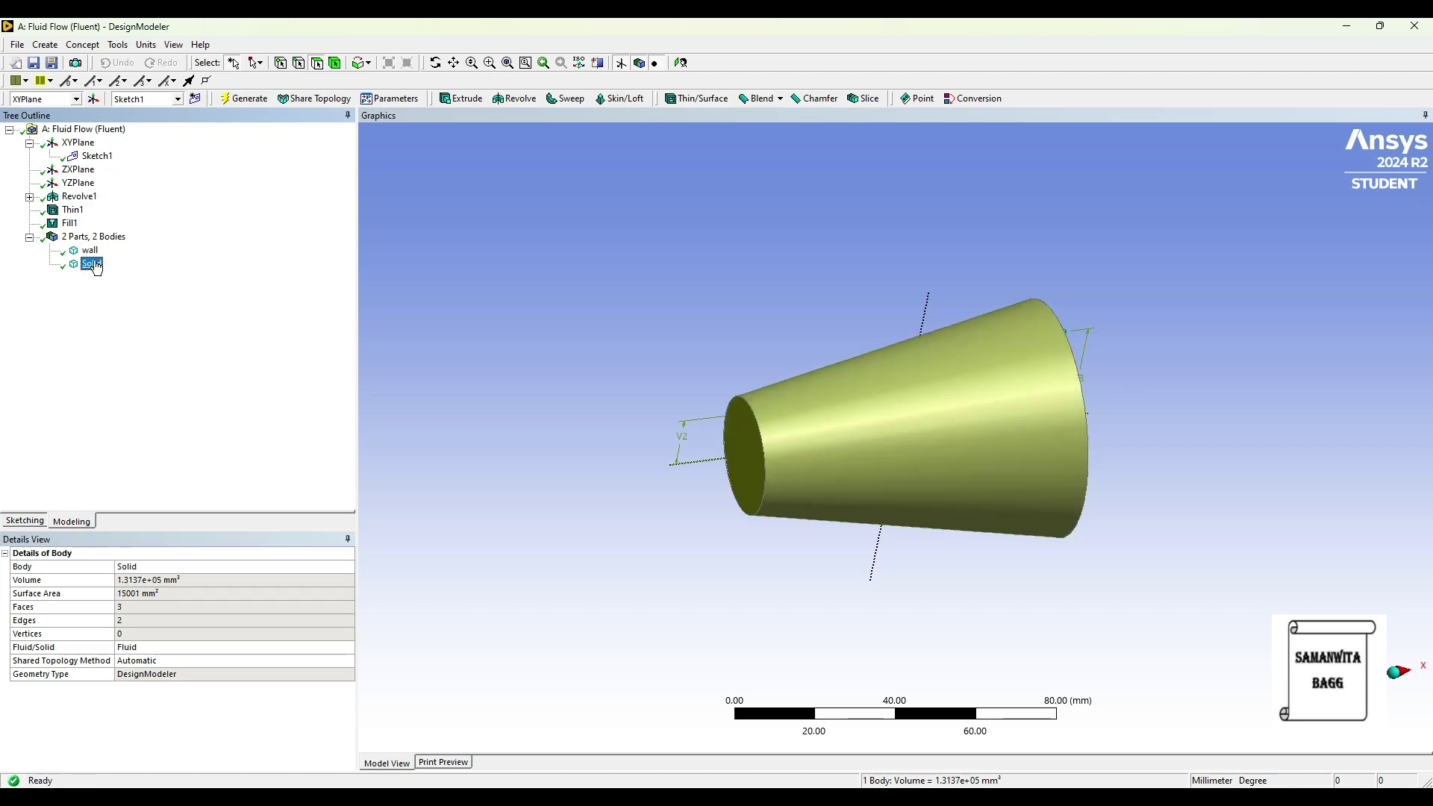
right_click(94, 267)
left_click(139, 335)
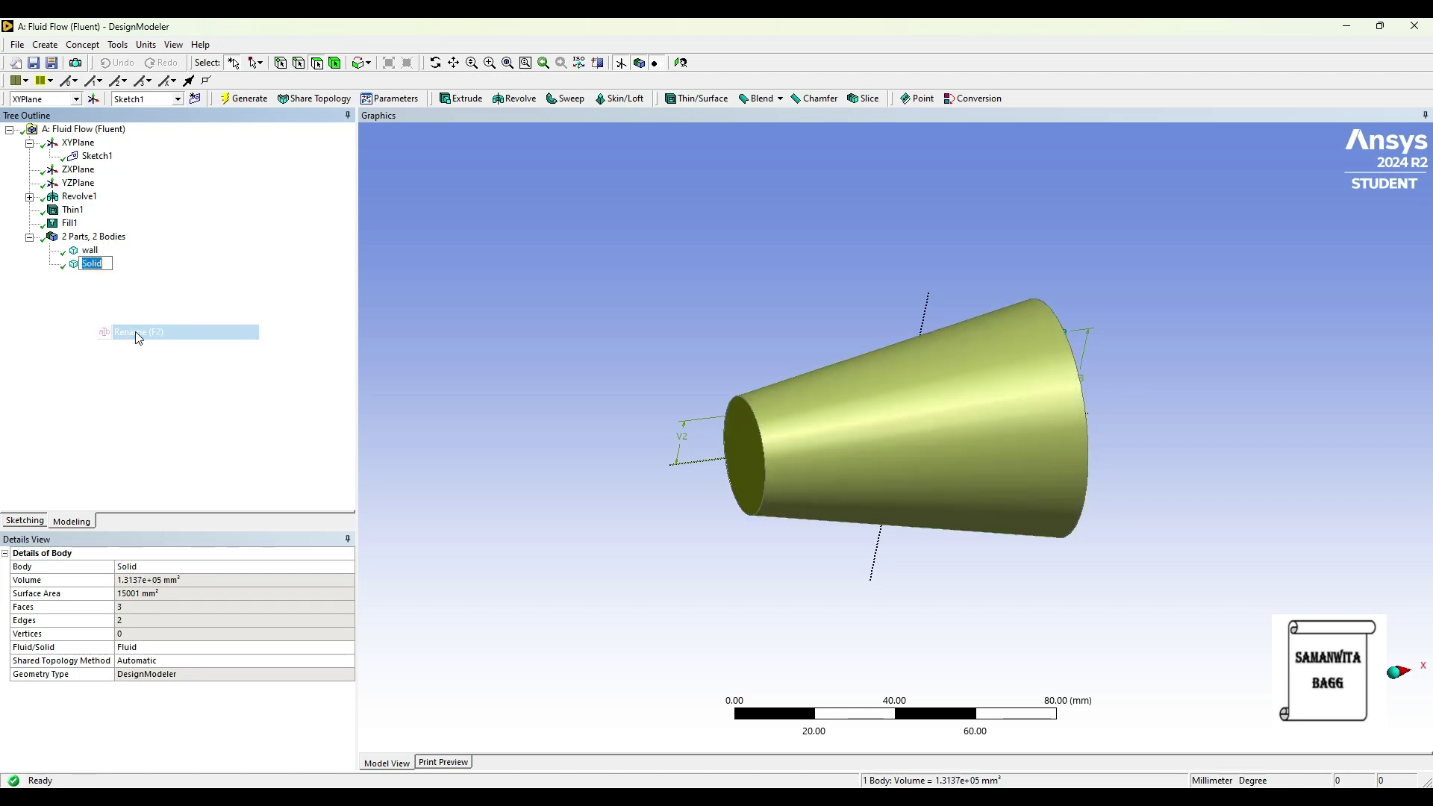
type("flu")
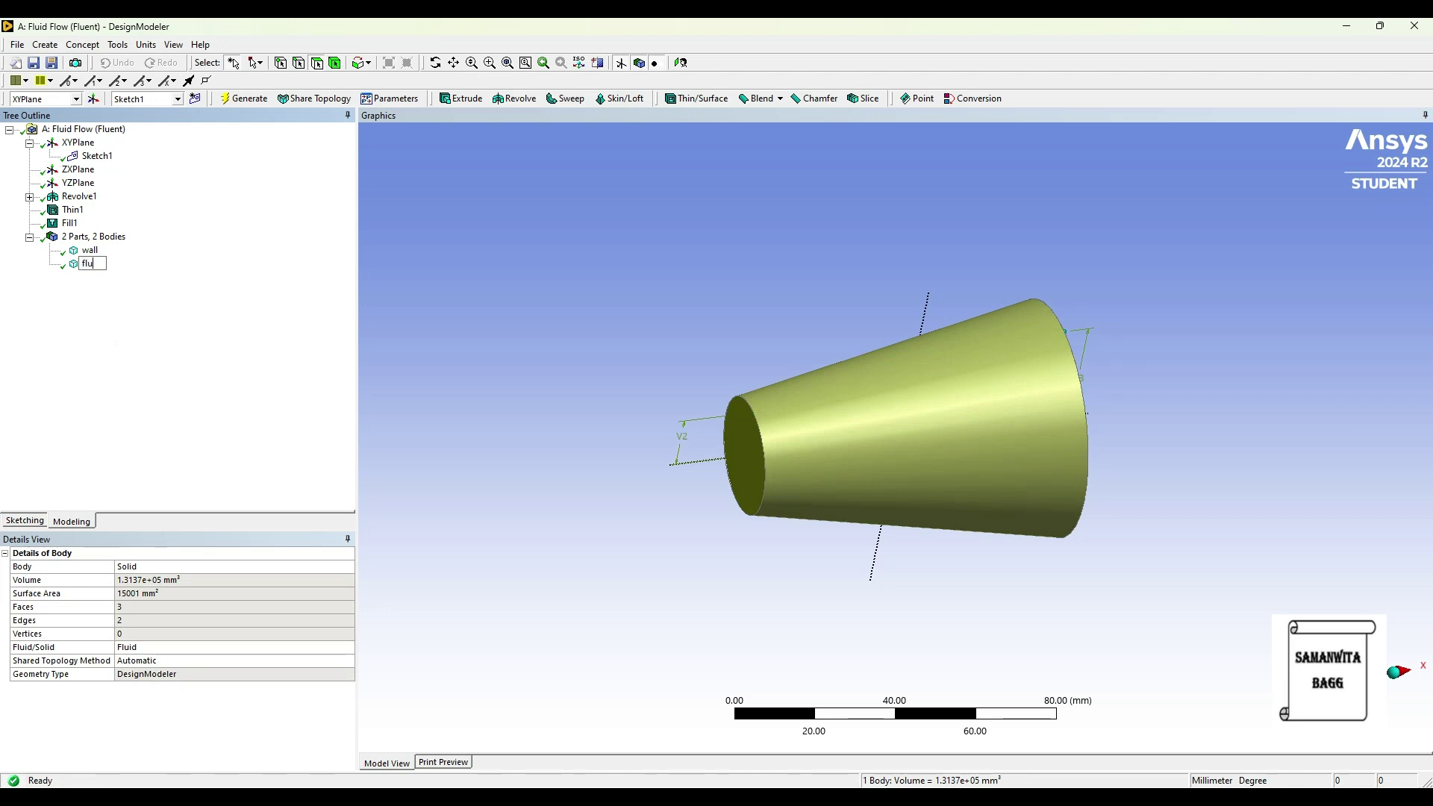
type("id")
key("Return")
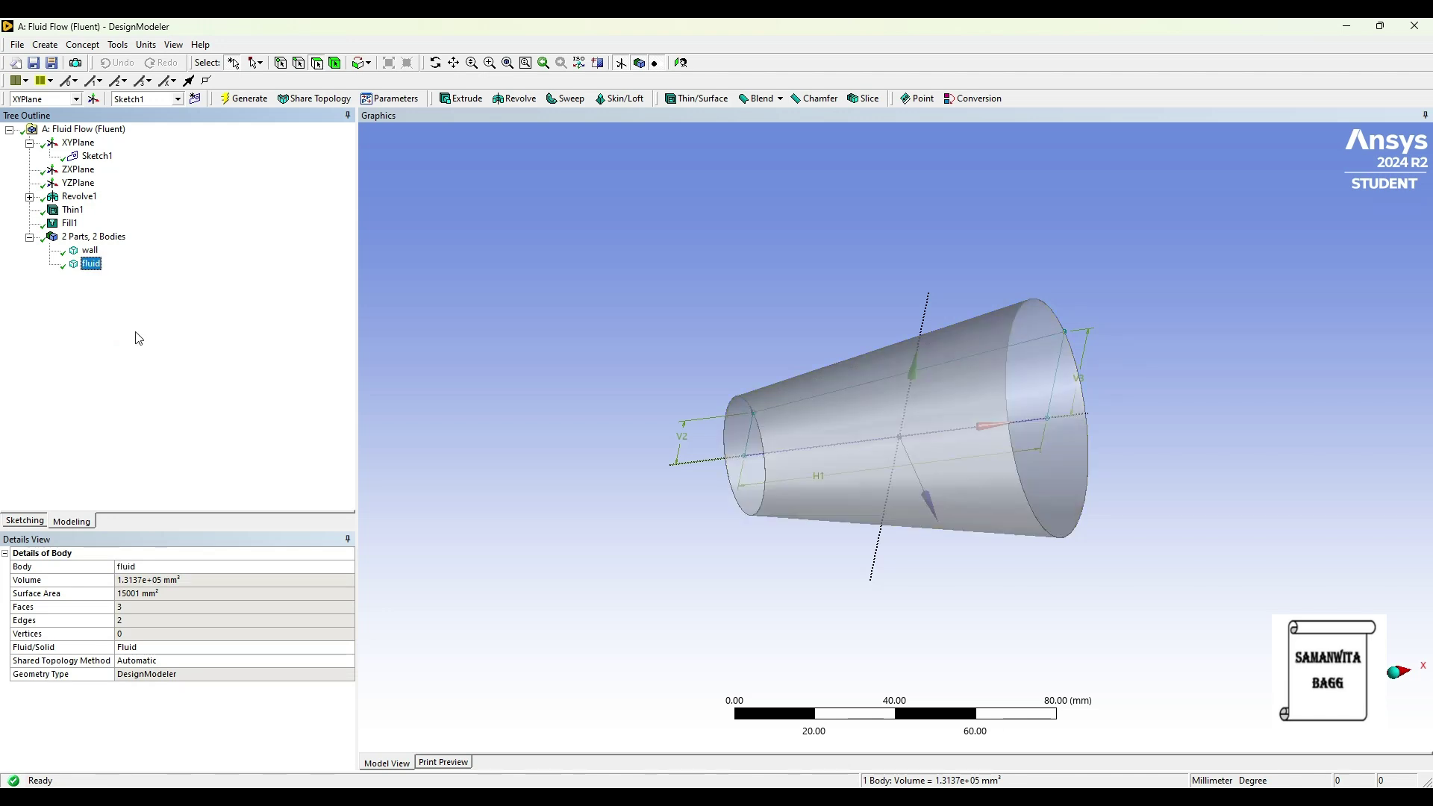
left_click(456, 351)
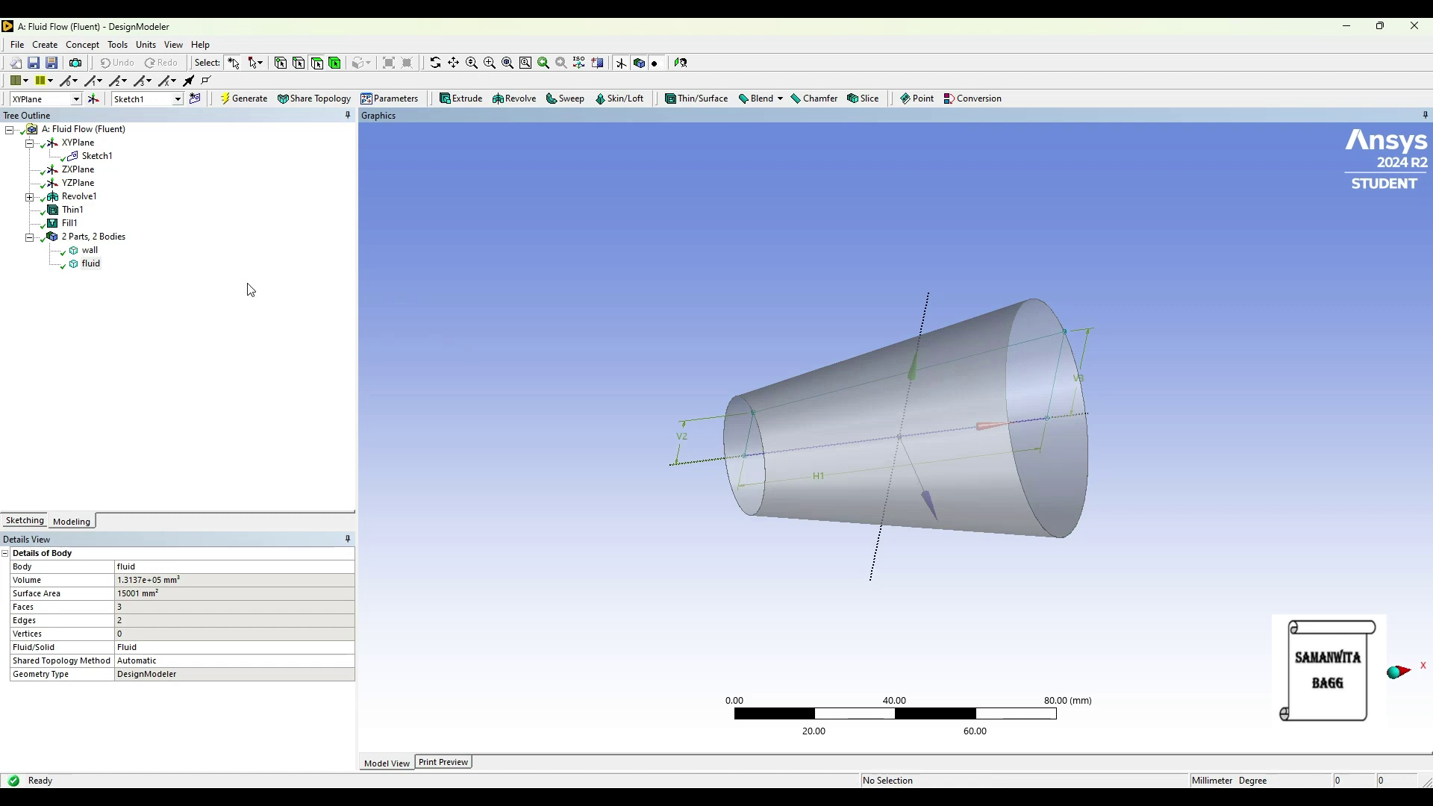
In Meshing, set the global element size to 0.01 m and generate the nozzle mesh
middle_click_drag(800, 393, 756, 445)
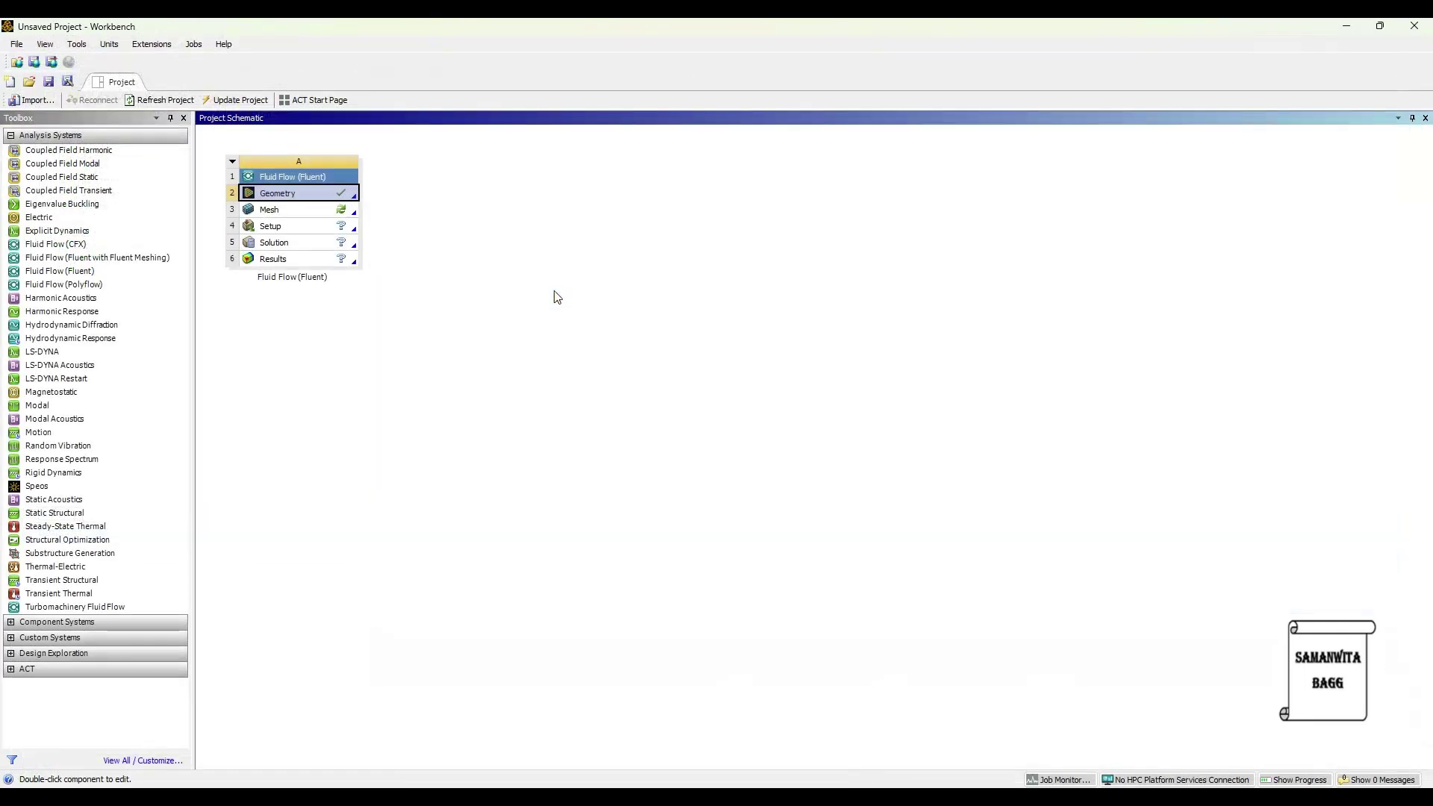
double_click(300, 212)
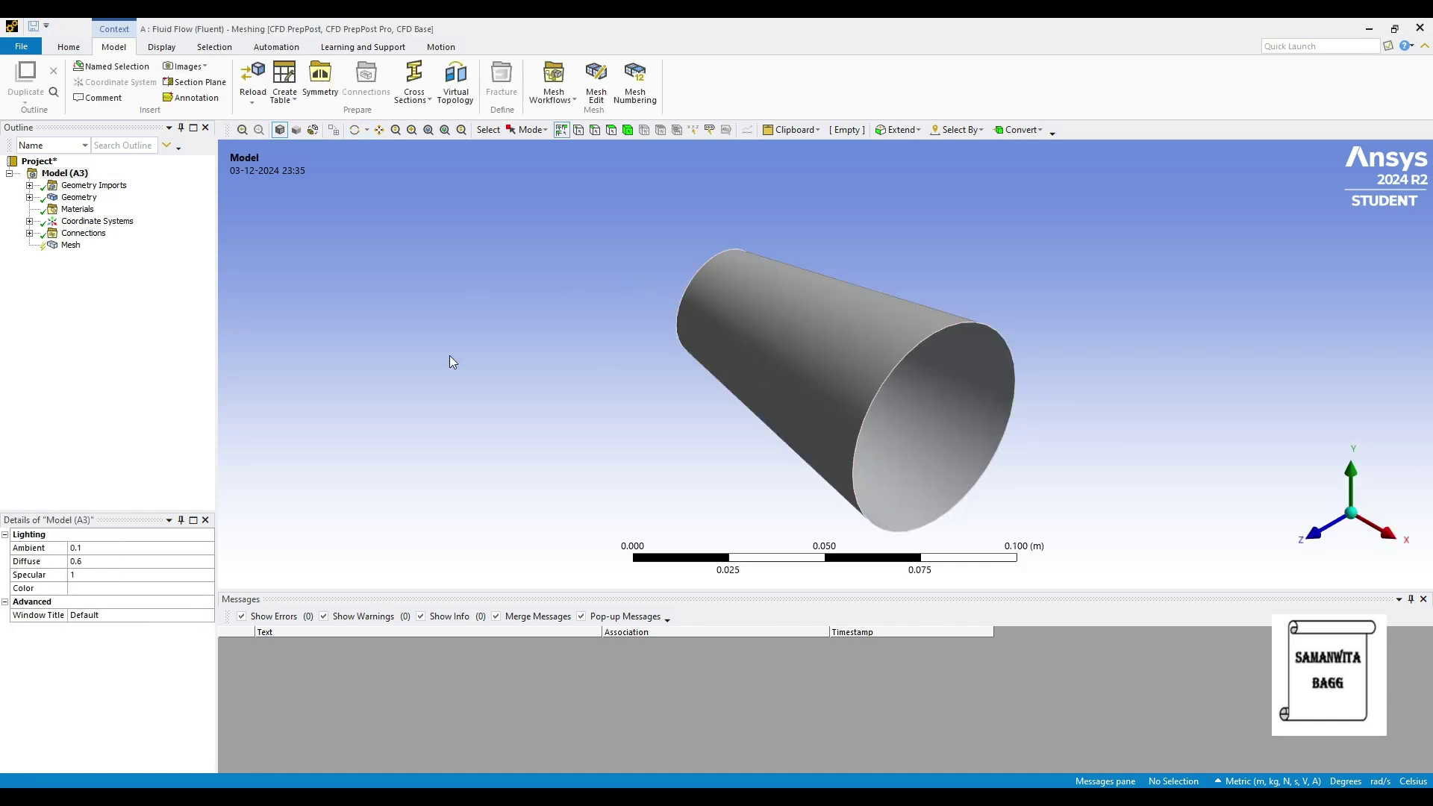
left_click(71, 246)
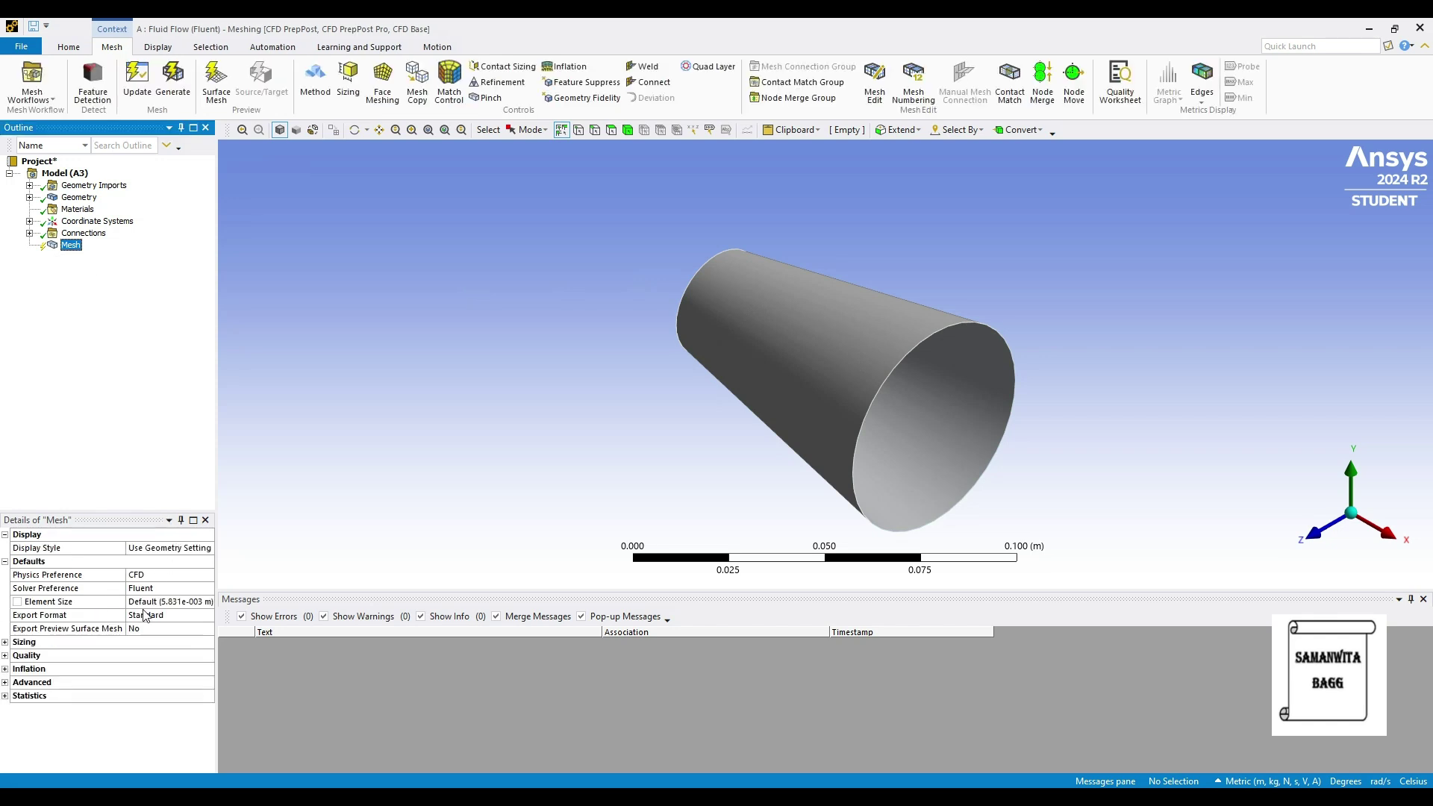
left_click(160, 602)
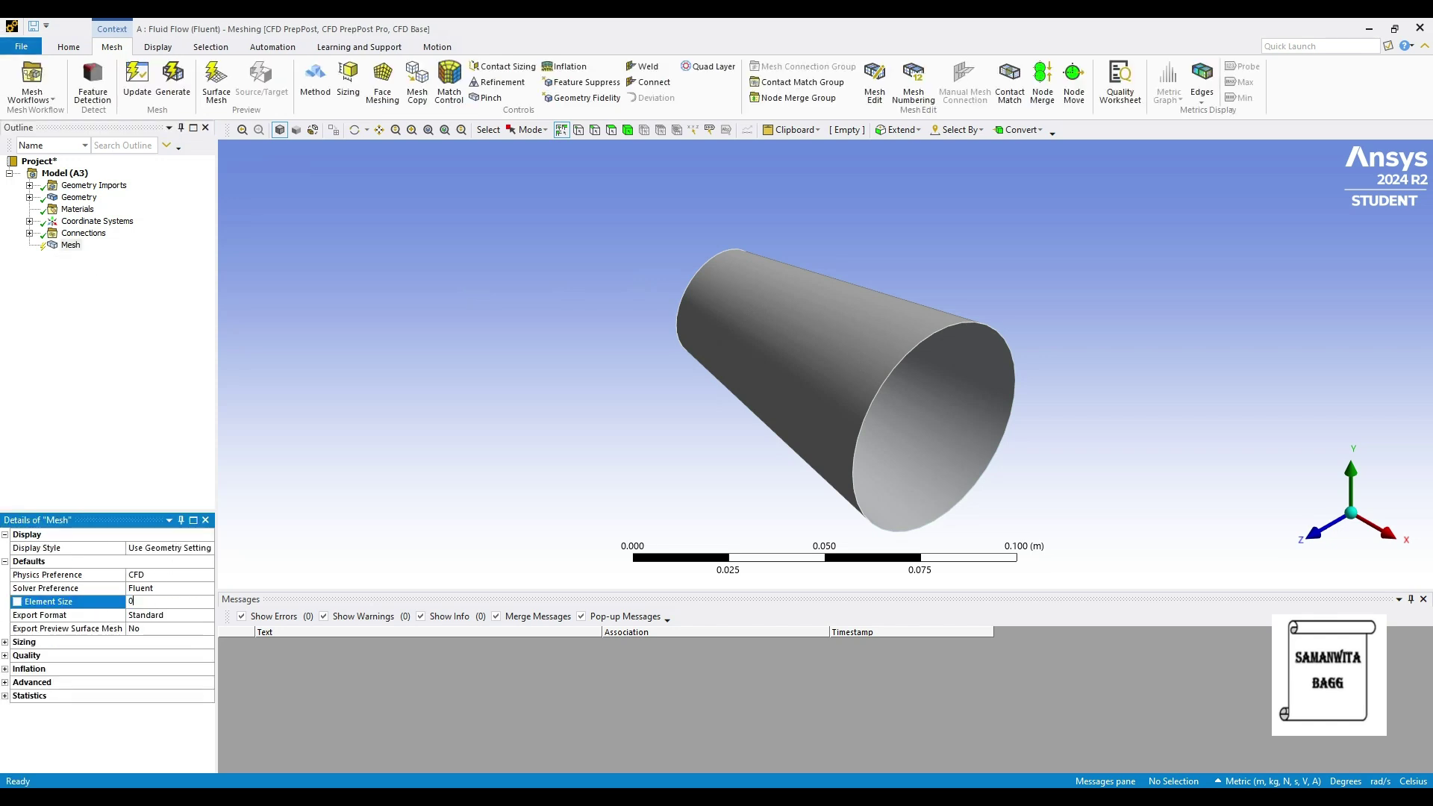
type("0.01")
key("Return")
left_click(173, 78)
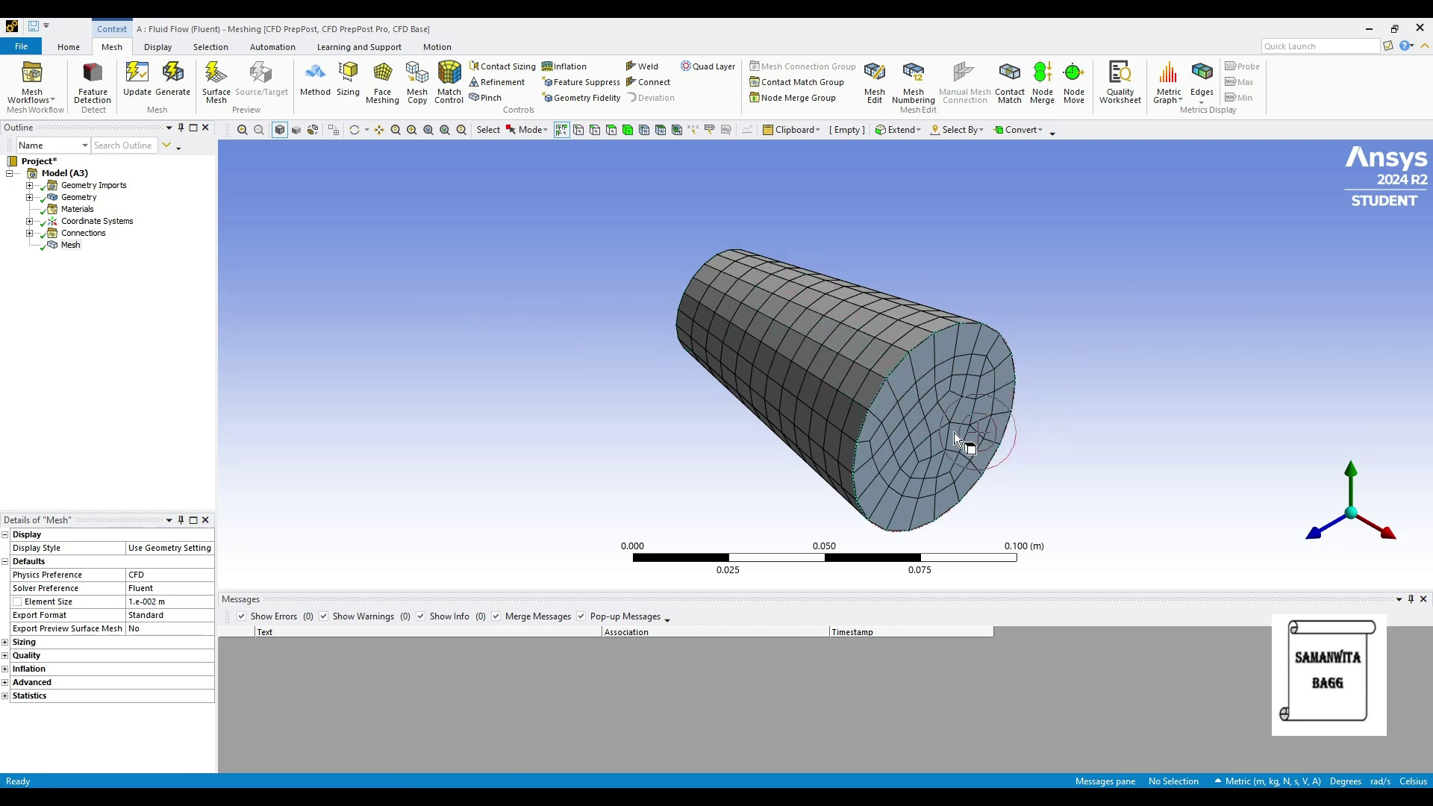
Name the nozzle's large end face 'outlet'
left_click(923, 401)
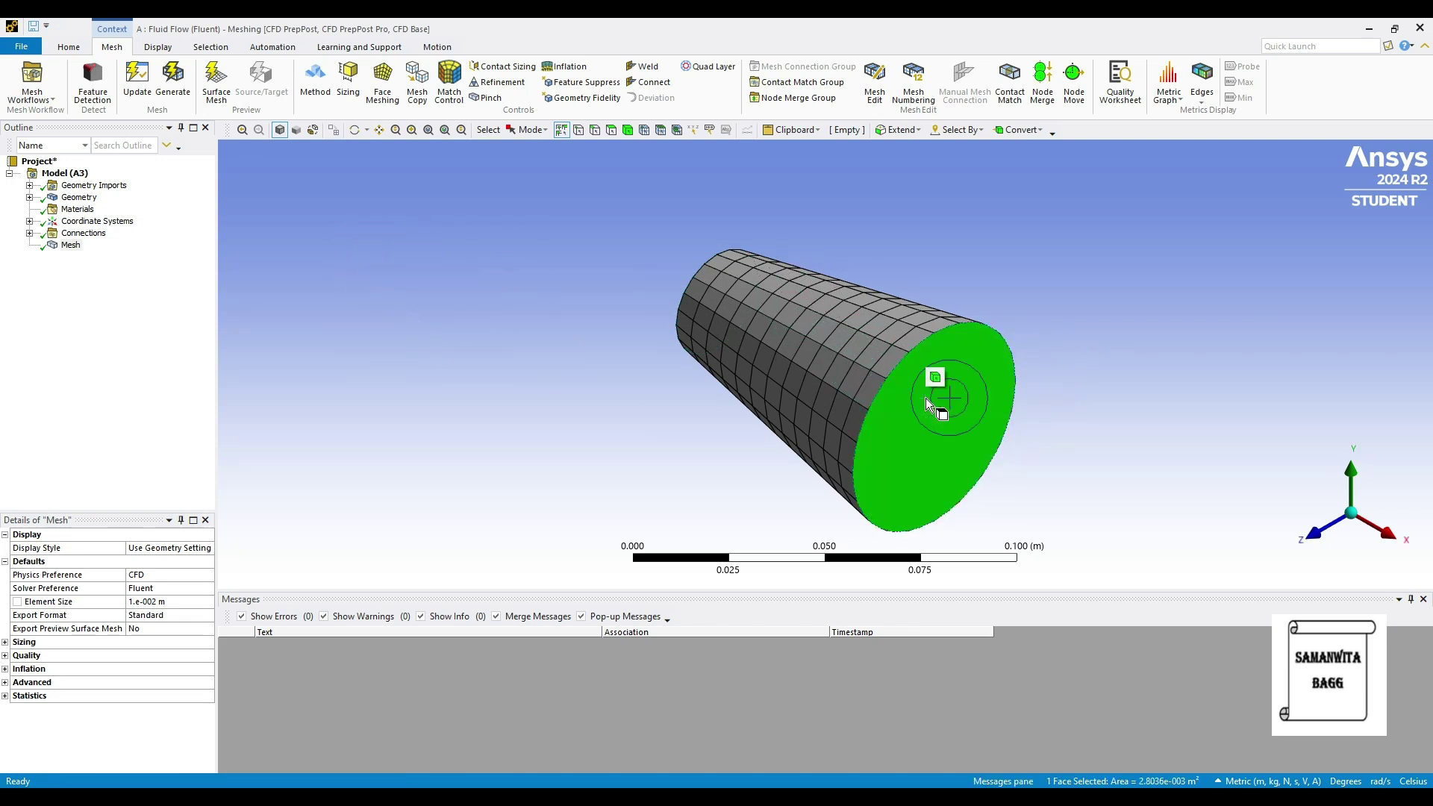
middle_click_drag(900, 454, 1055, 434)
middle_click_drag(806, 448, 1002, 356, "ctrl")
right_click(1001, 348)
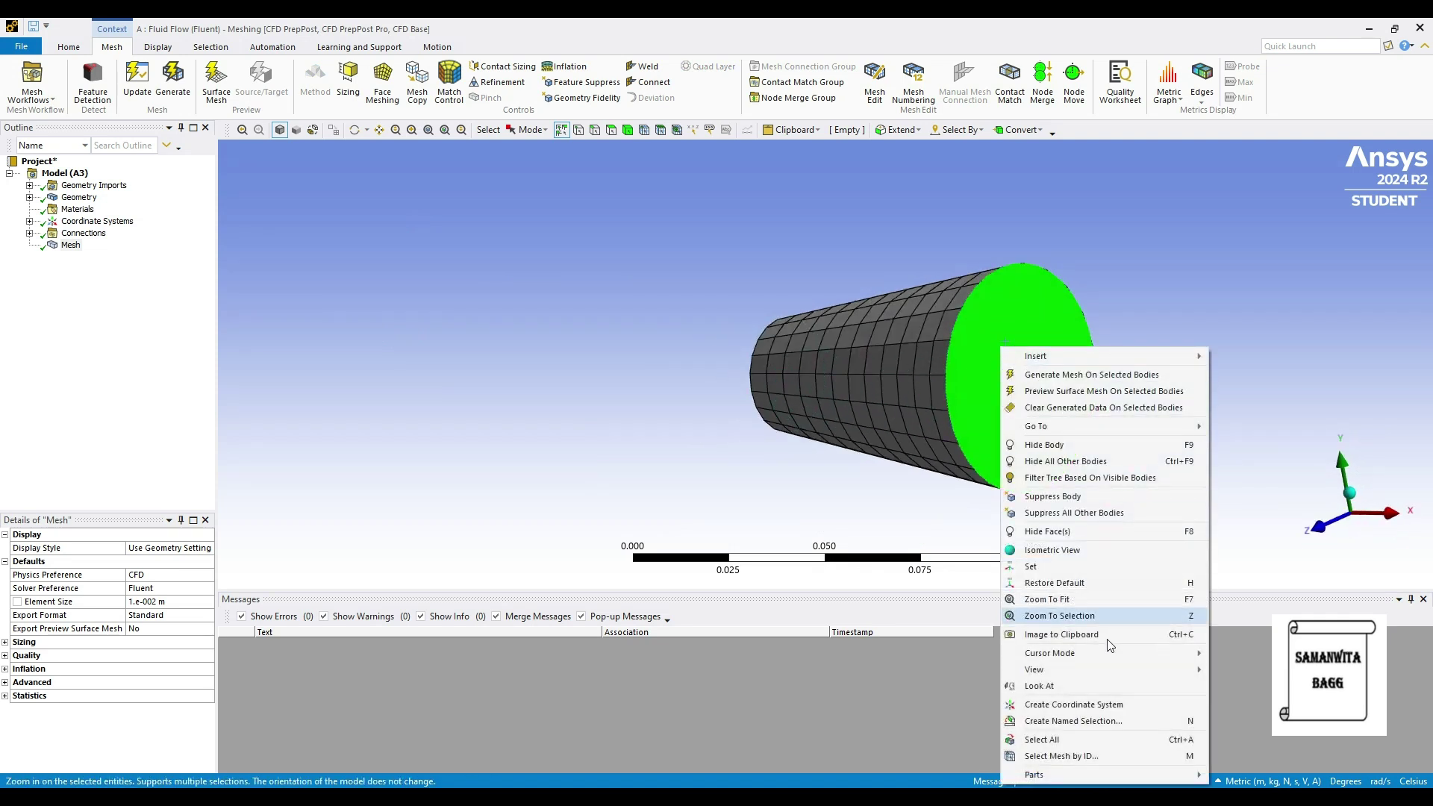
left_click(1092, 721)
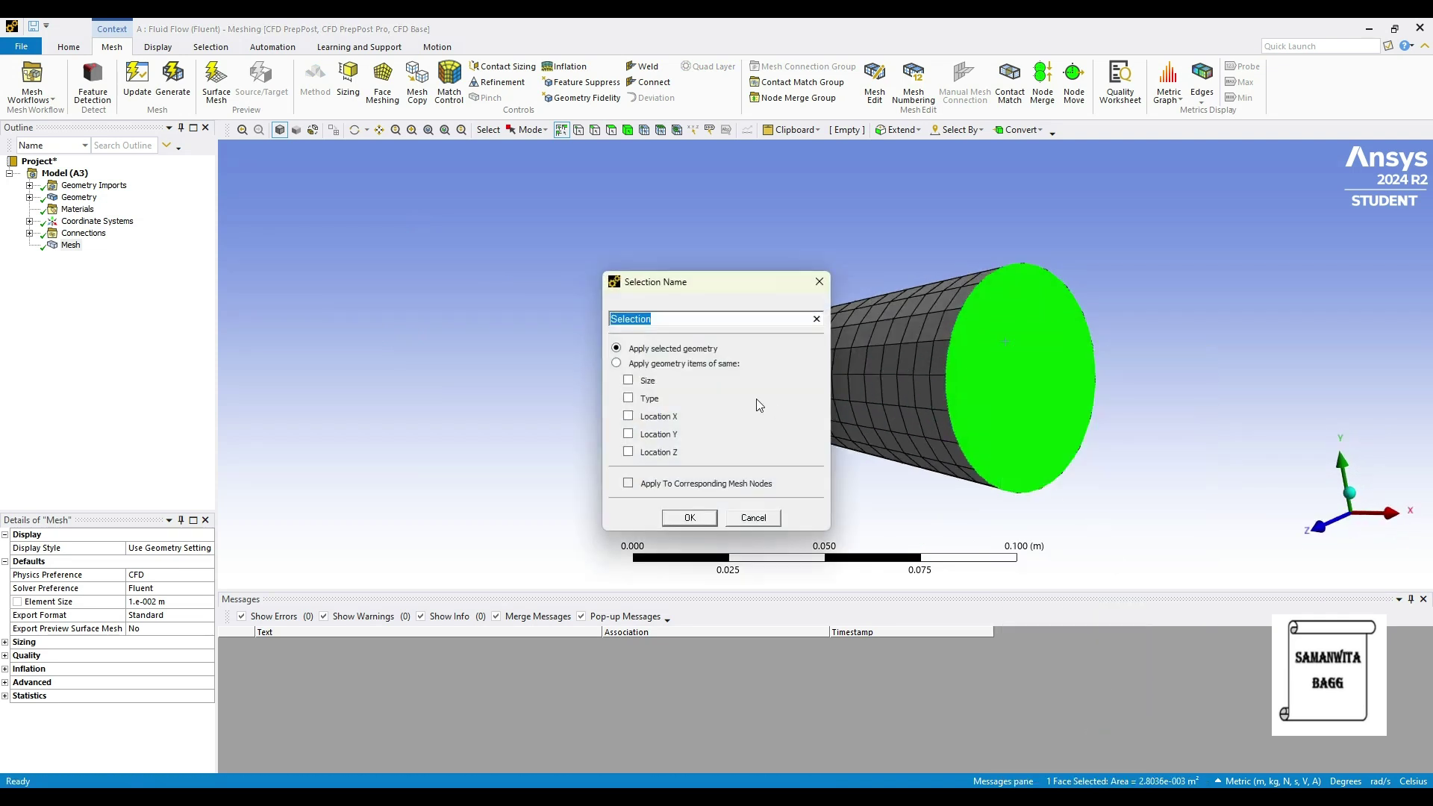
type("outlet")
key("Return")
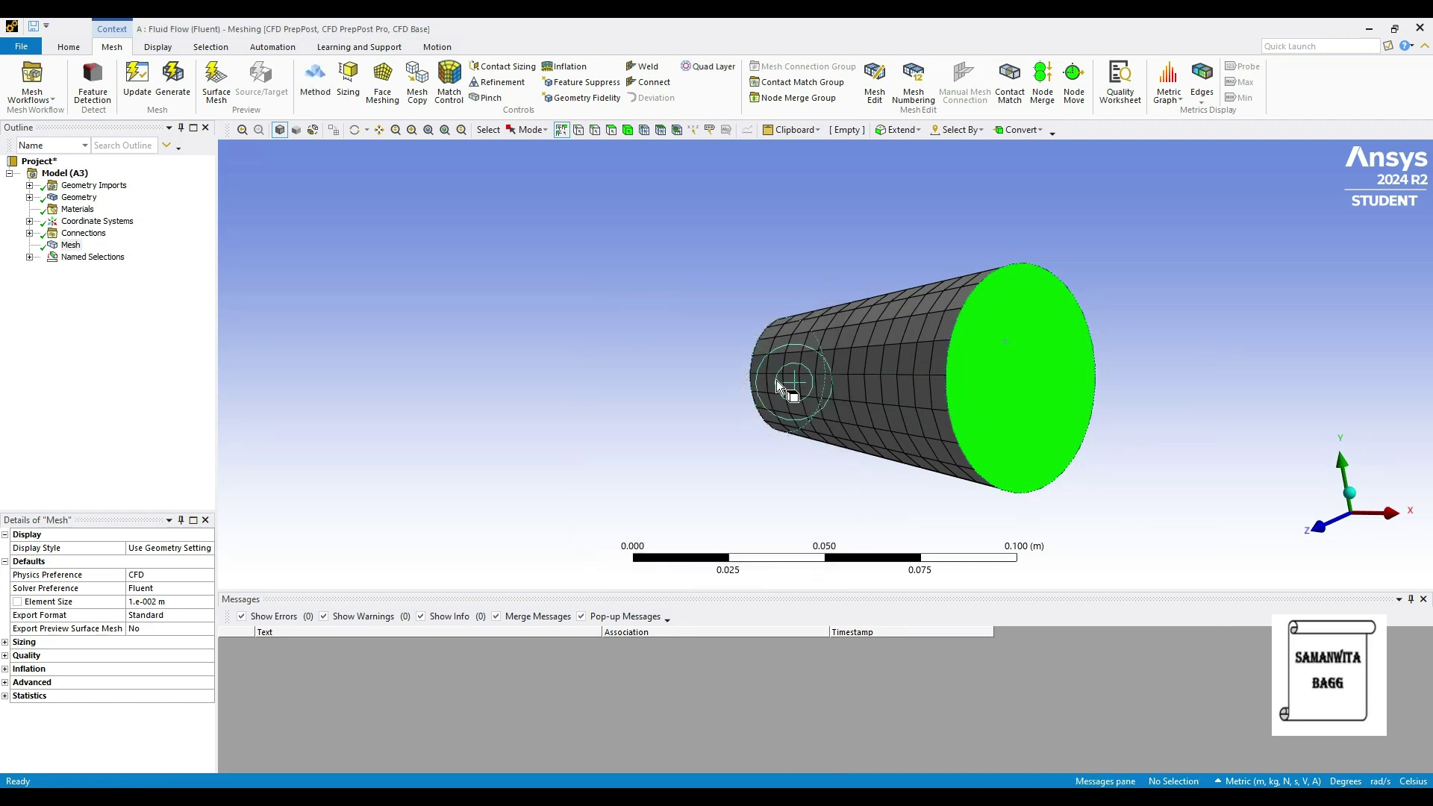
Name the nozzle's side surface 'wall'
left_click(823, 375)
right_click(823, 375)
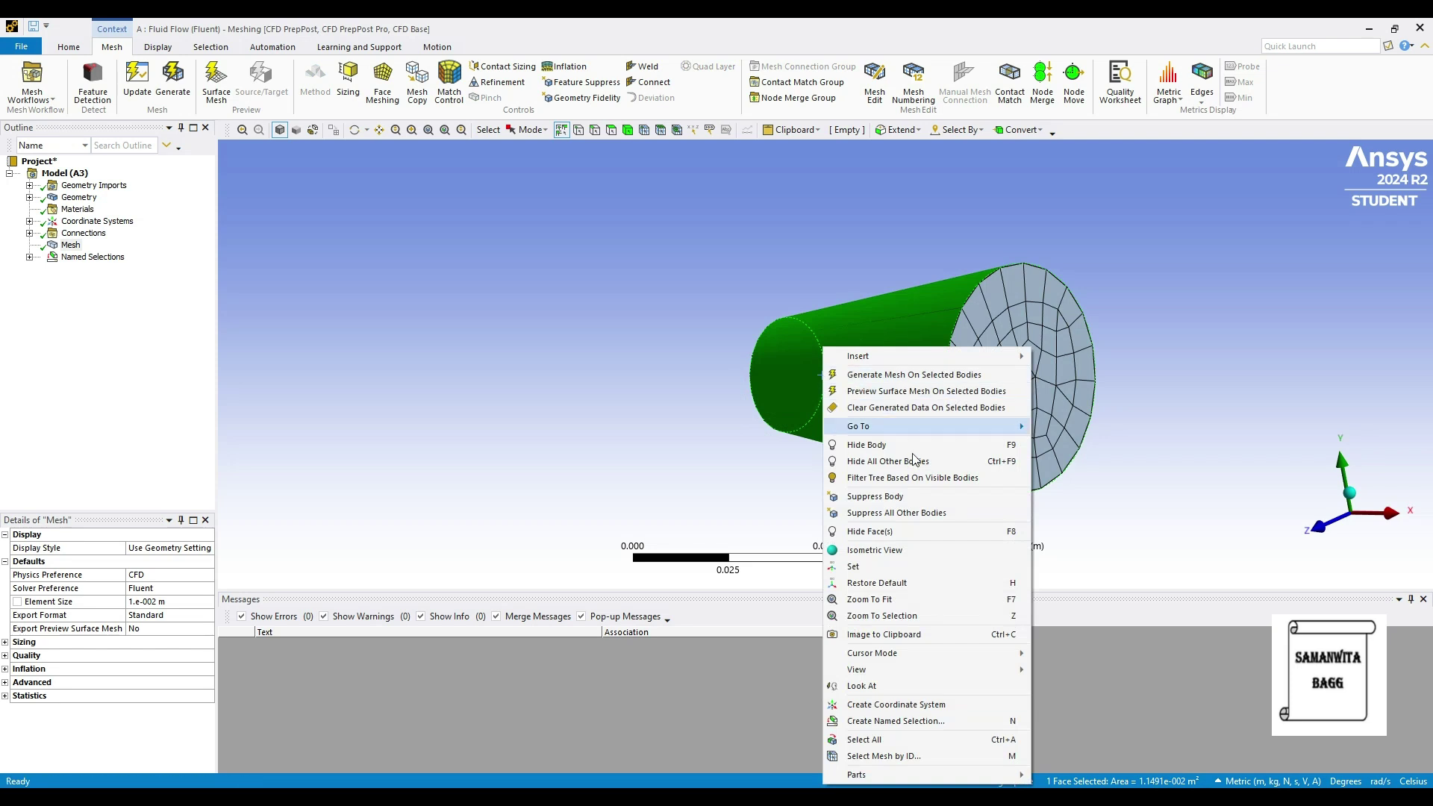
left_click(926, 715)
type("wall")
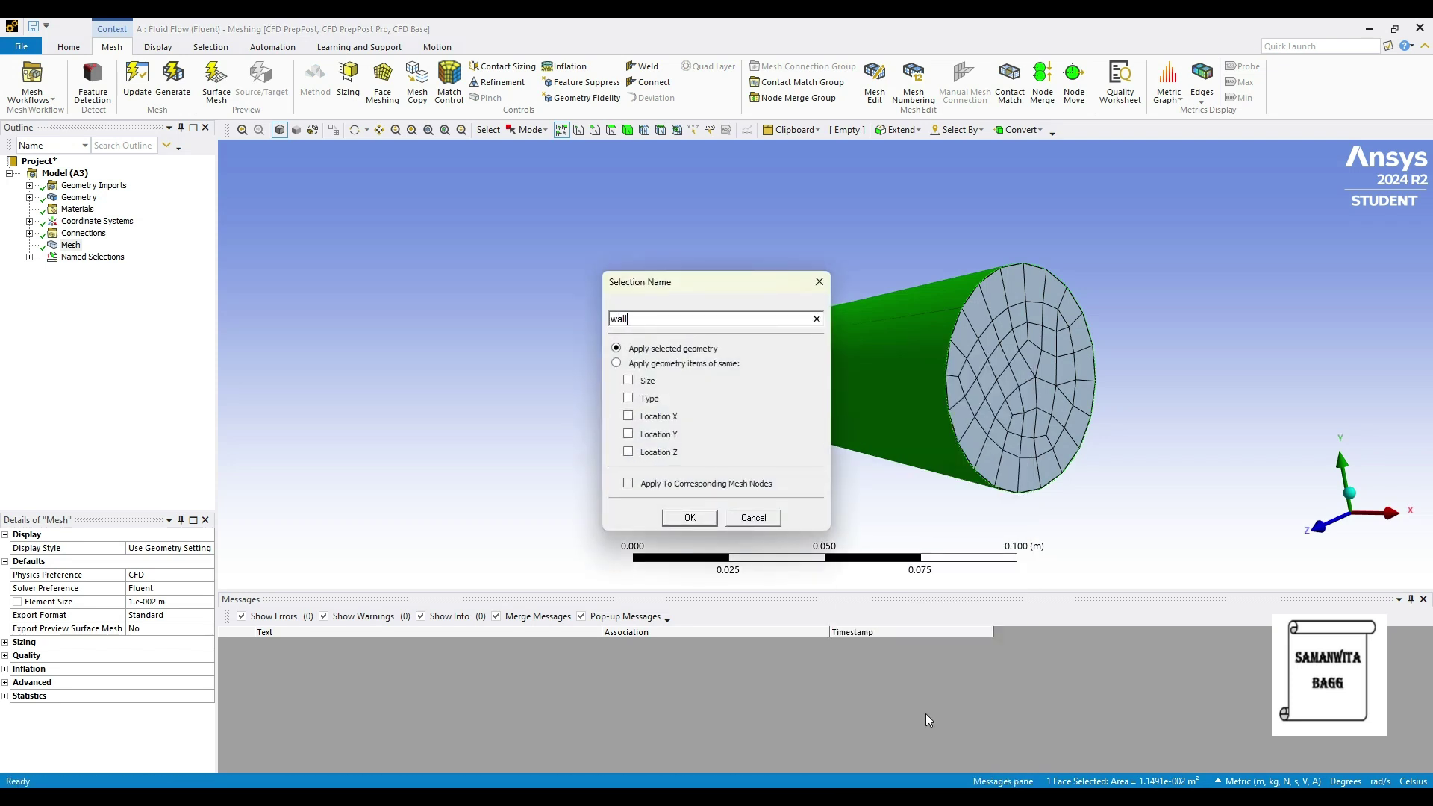
key("Return")
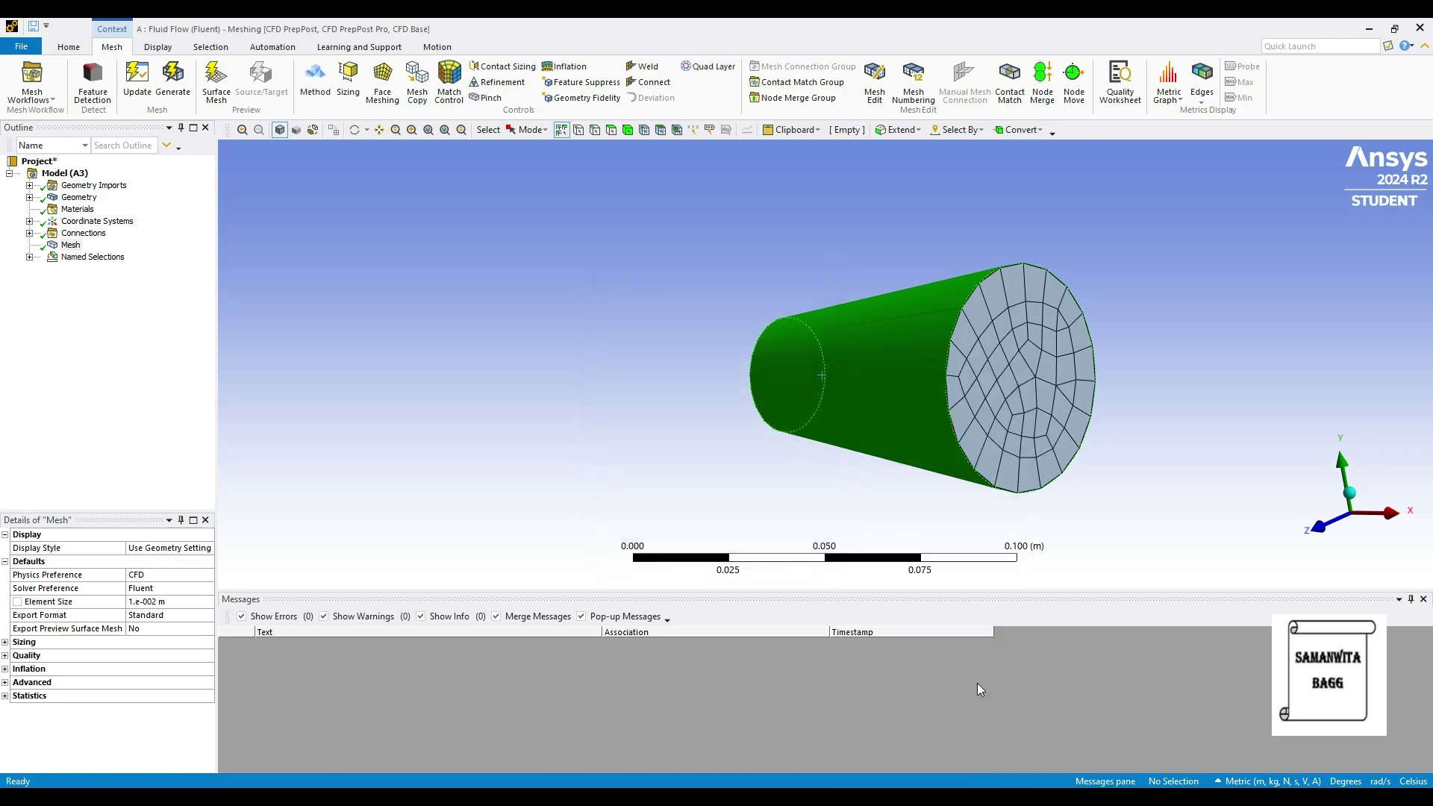
left_click(963, 538)
Name the nozzle's small end face 'inlet'
middle_click_drag(878, 407, 619, 374)
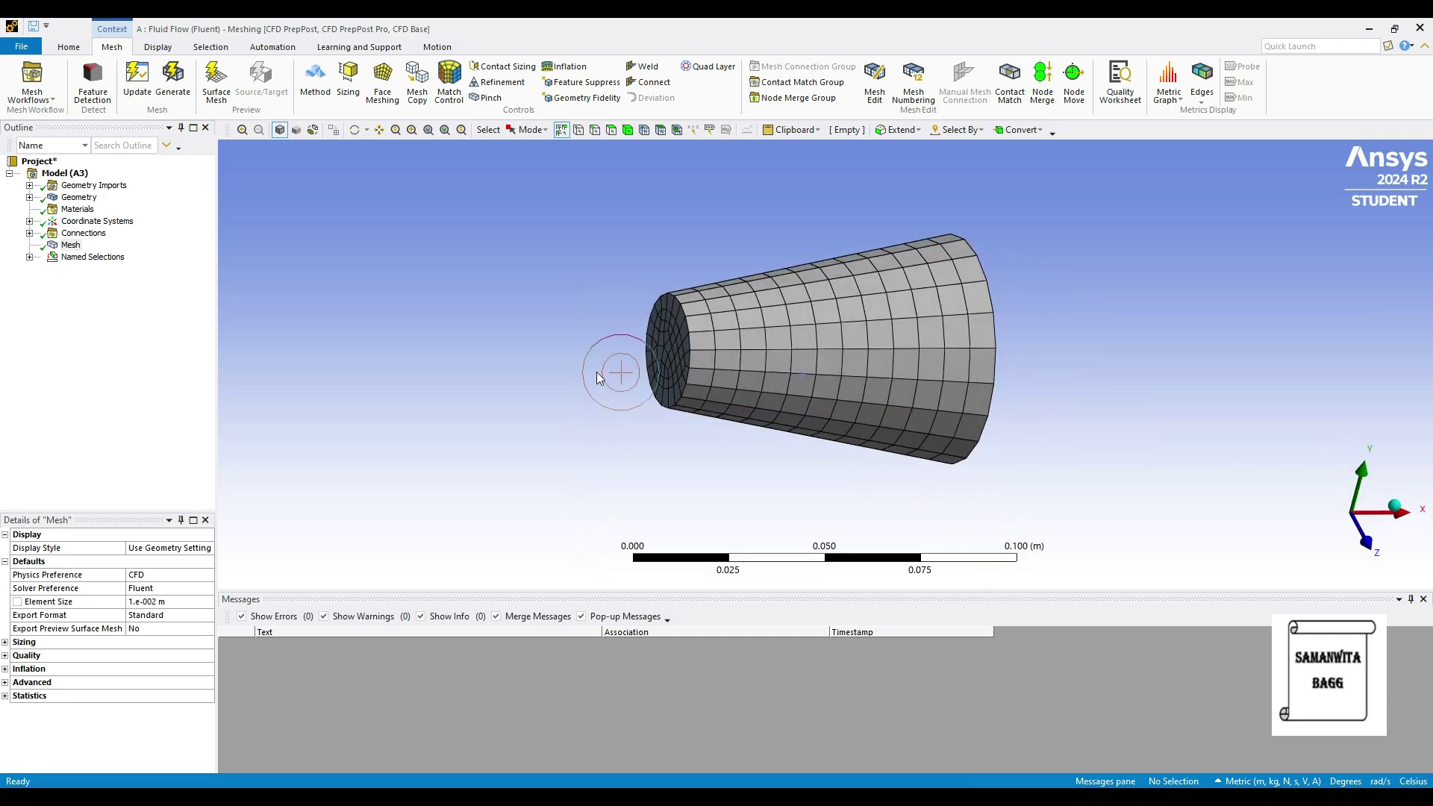
left_click(676, 354)
right_click(673, 348)
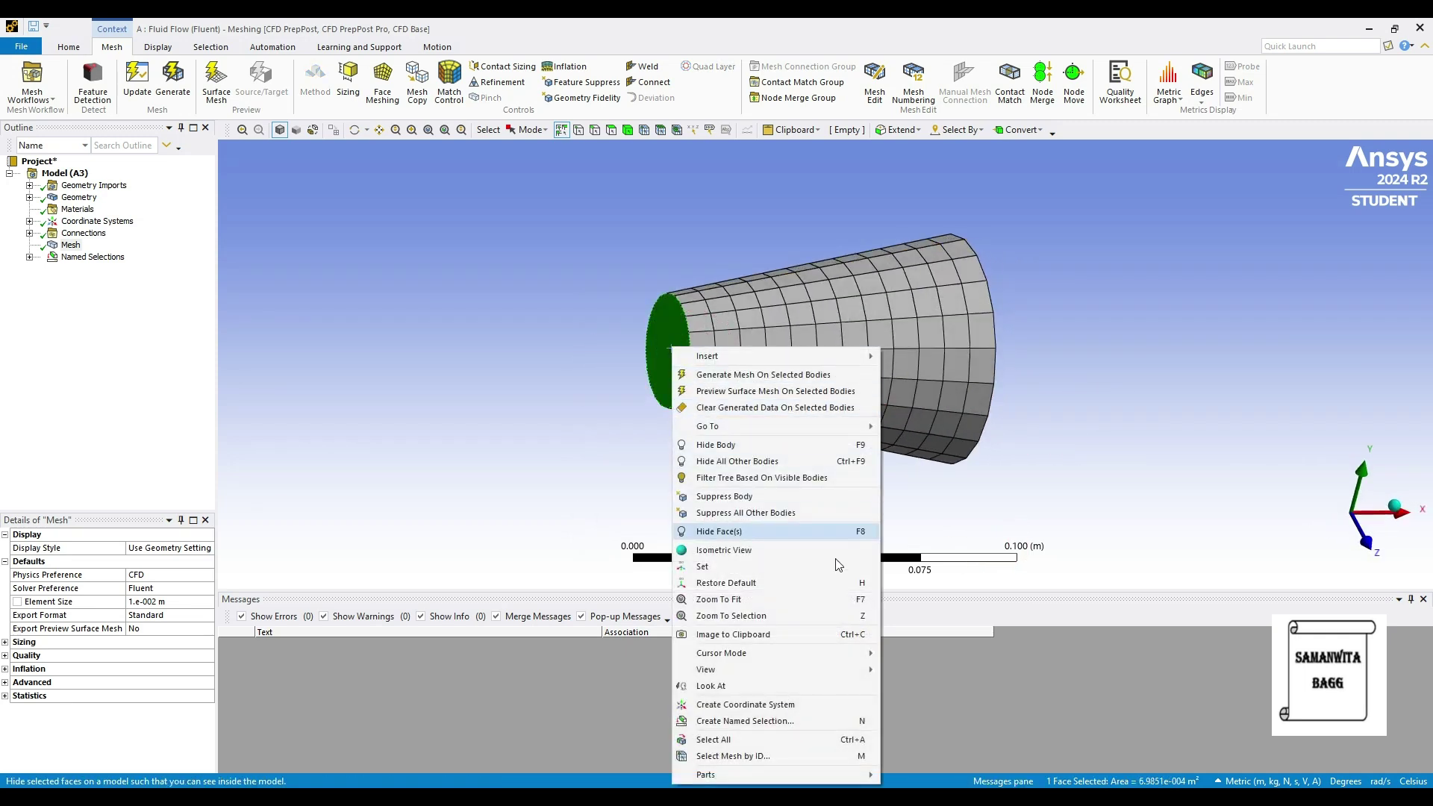
left_click(747, 721)
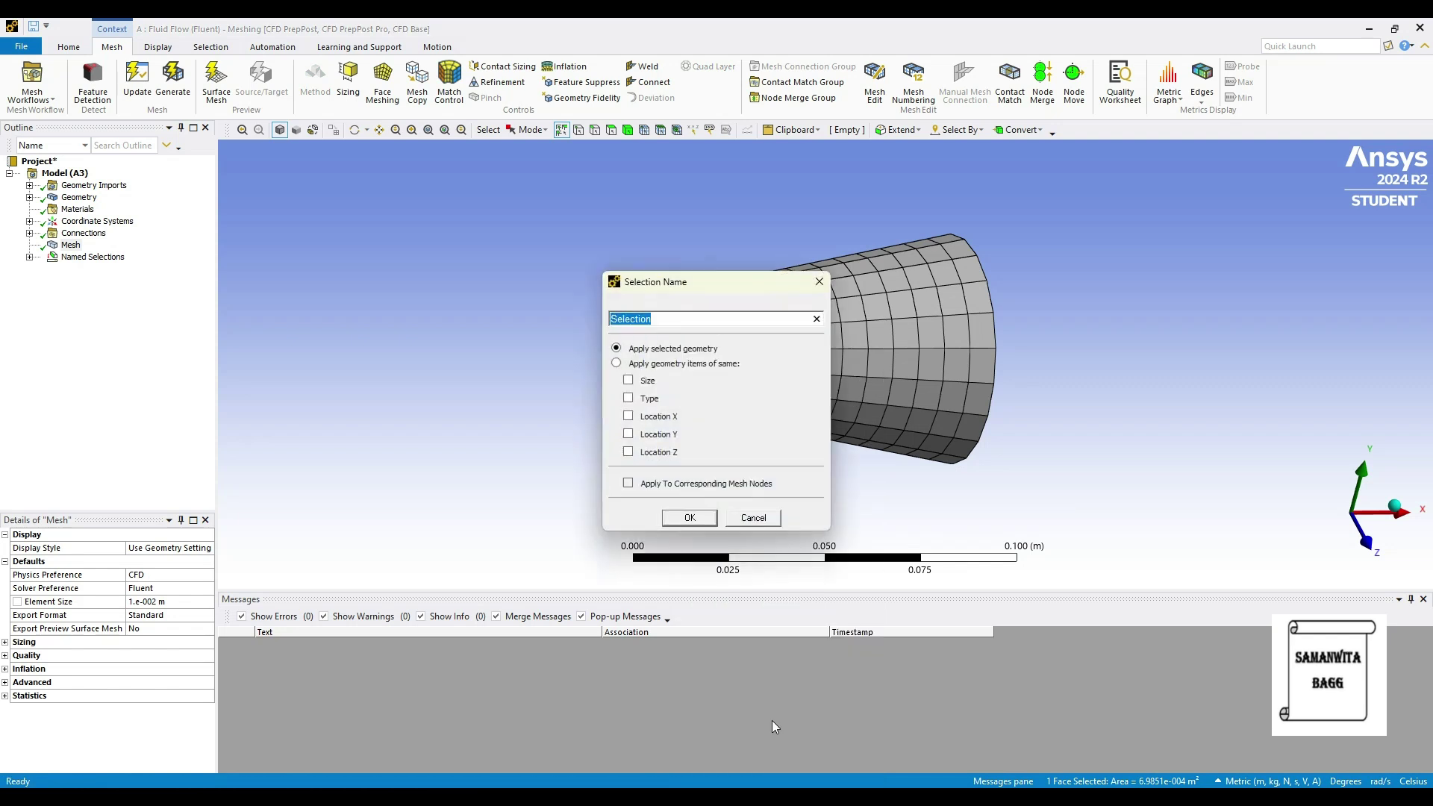
type("inlet")
key("Return")
left_click(665, 521)
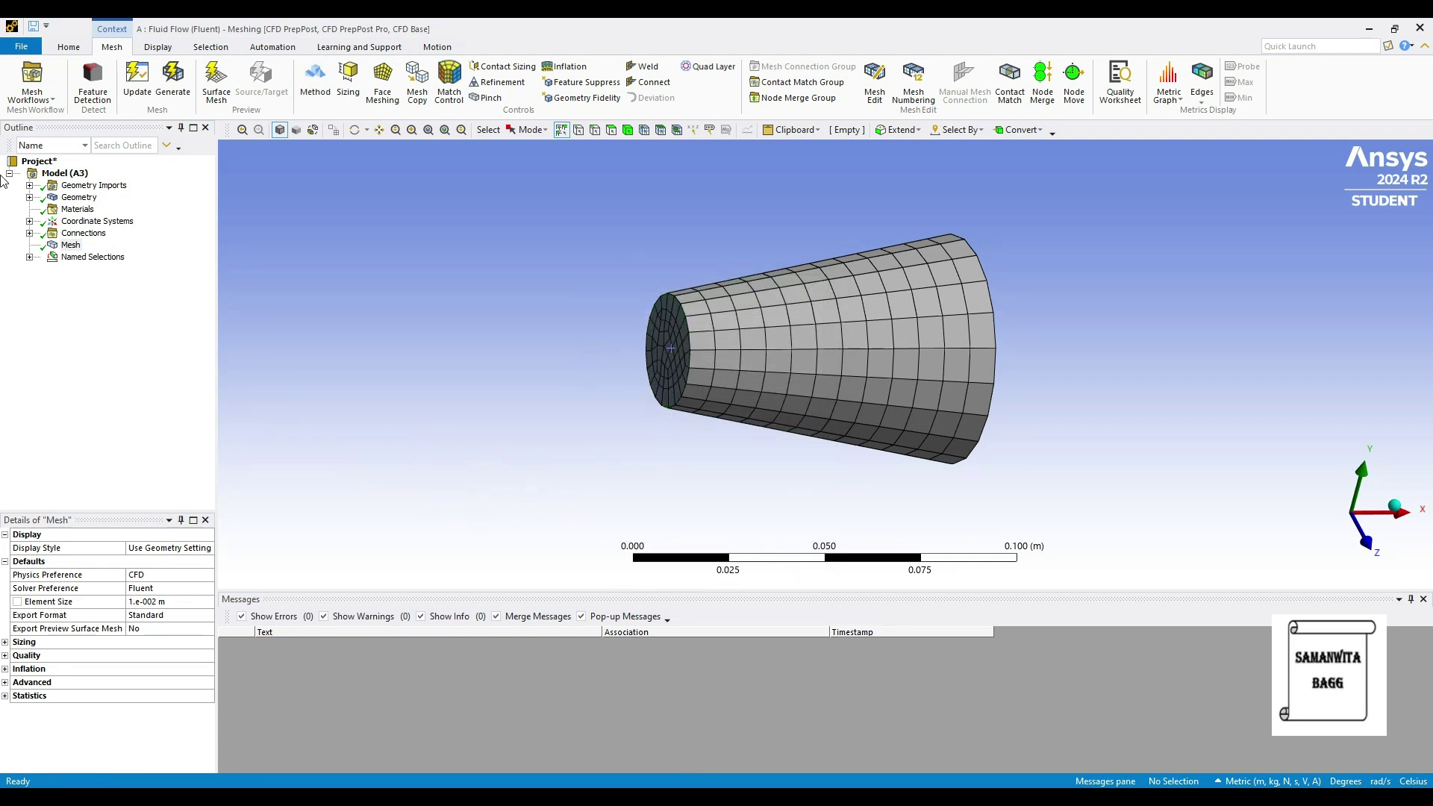
Check the outlet, wall and inlet named selections, then return to the Workbench project
left_click(29, 257)
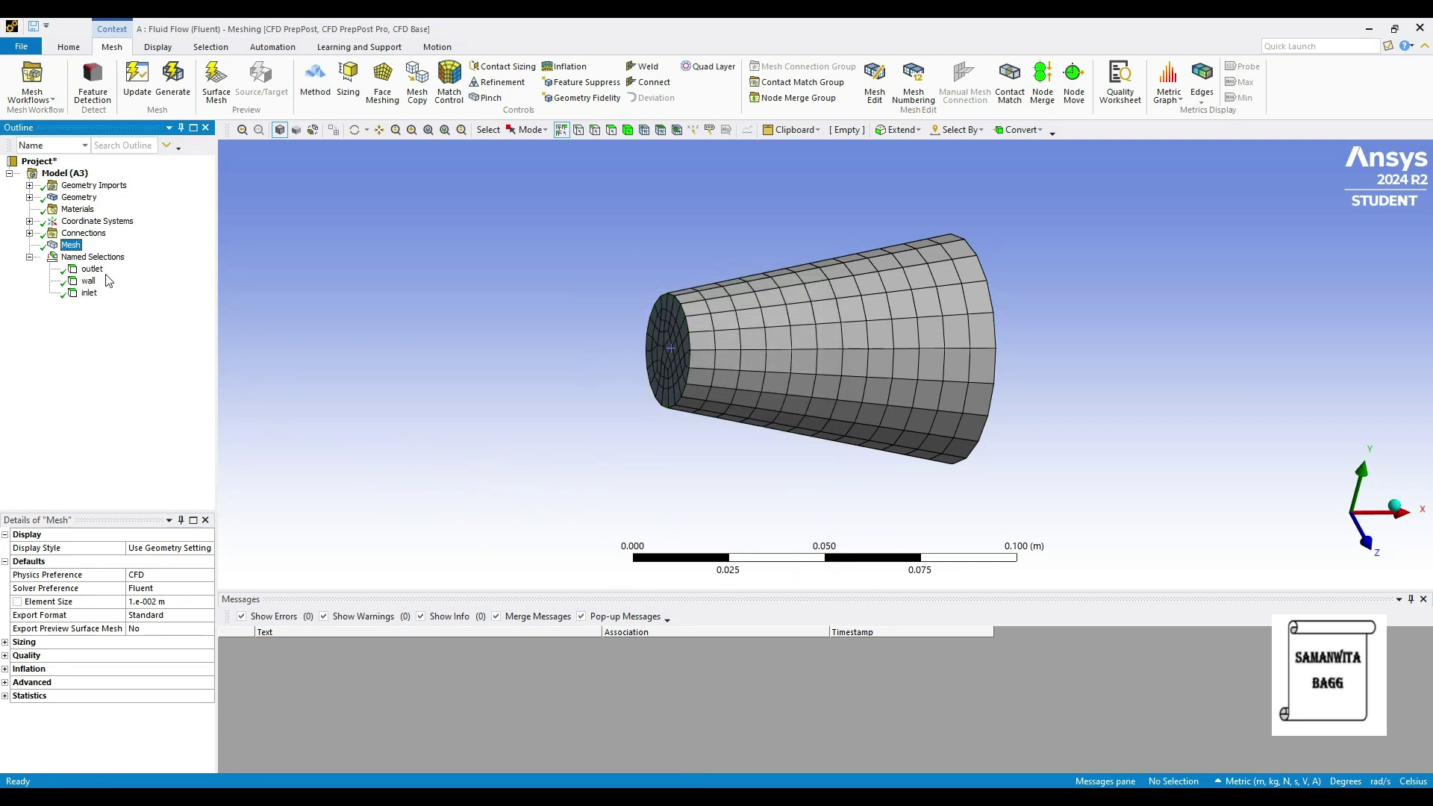
left_click(91, 269)
left_click(88, 281)
left_click(89, 292)
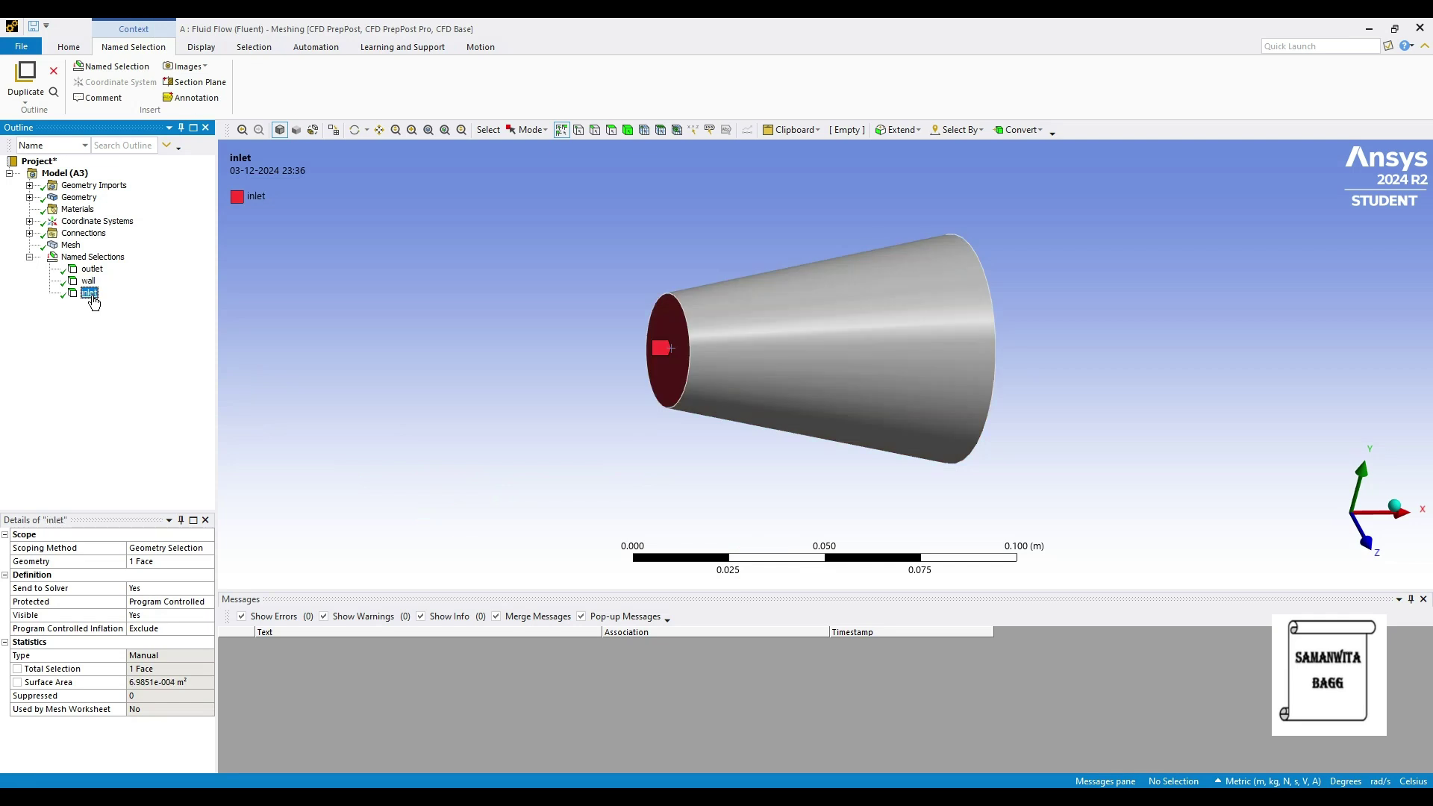
left_click(71, 244)
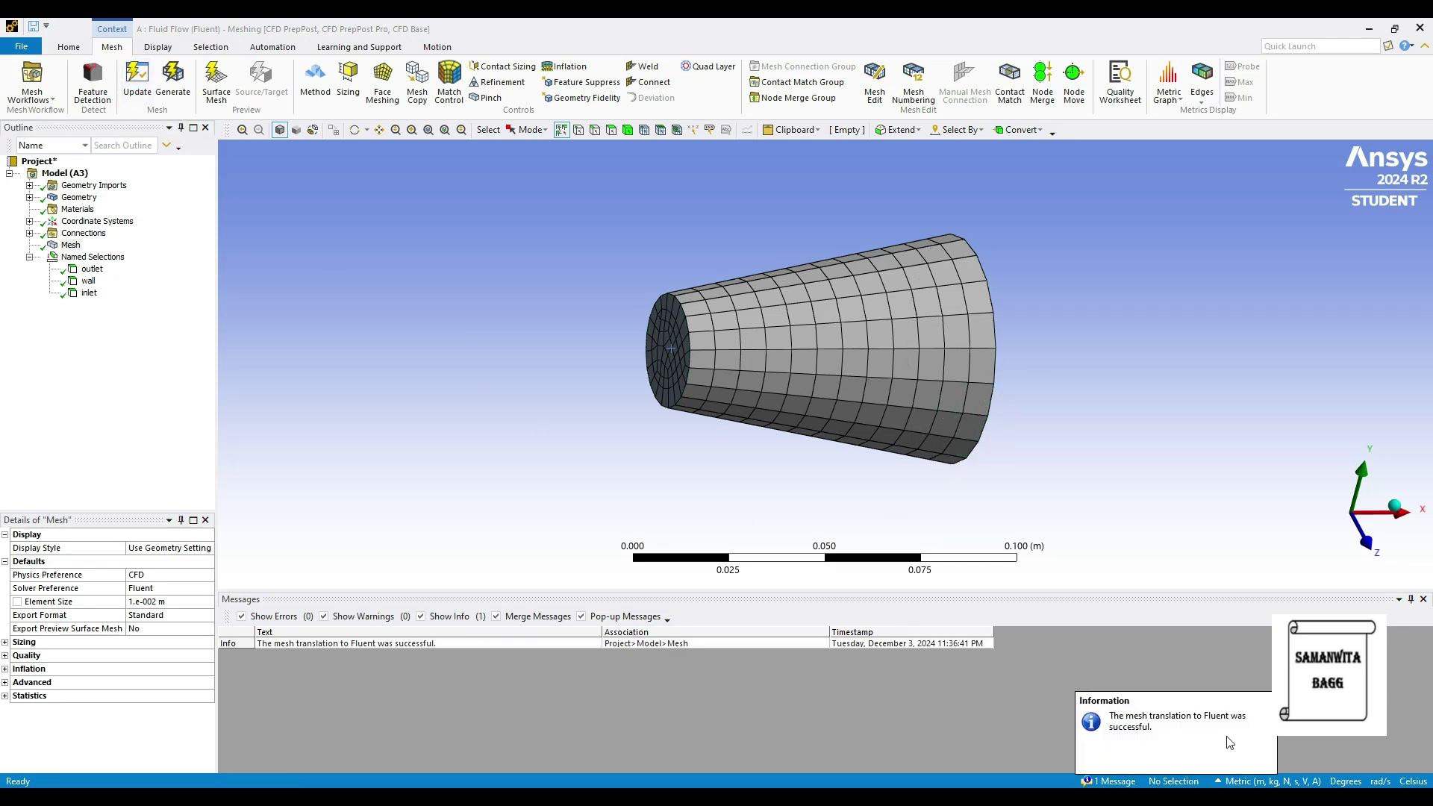
middle_click_drag(906, 378, 903, 336)
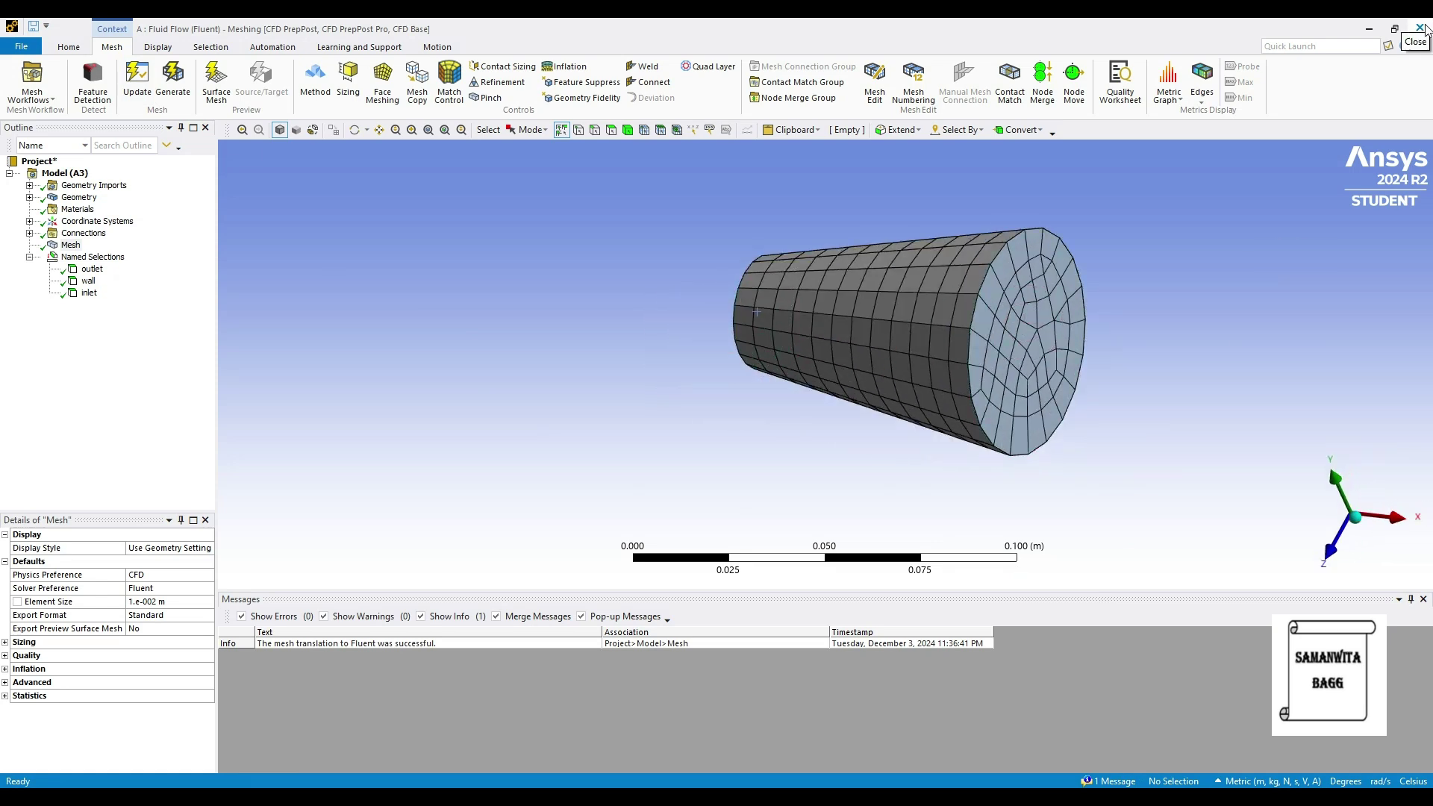
key("alt+Tab")
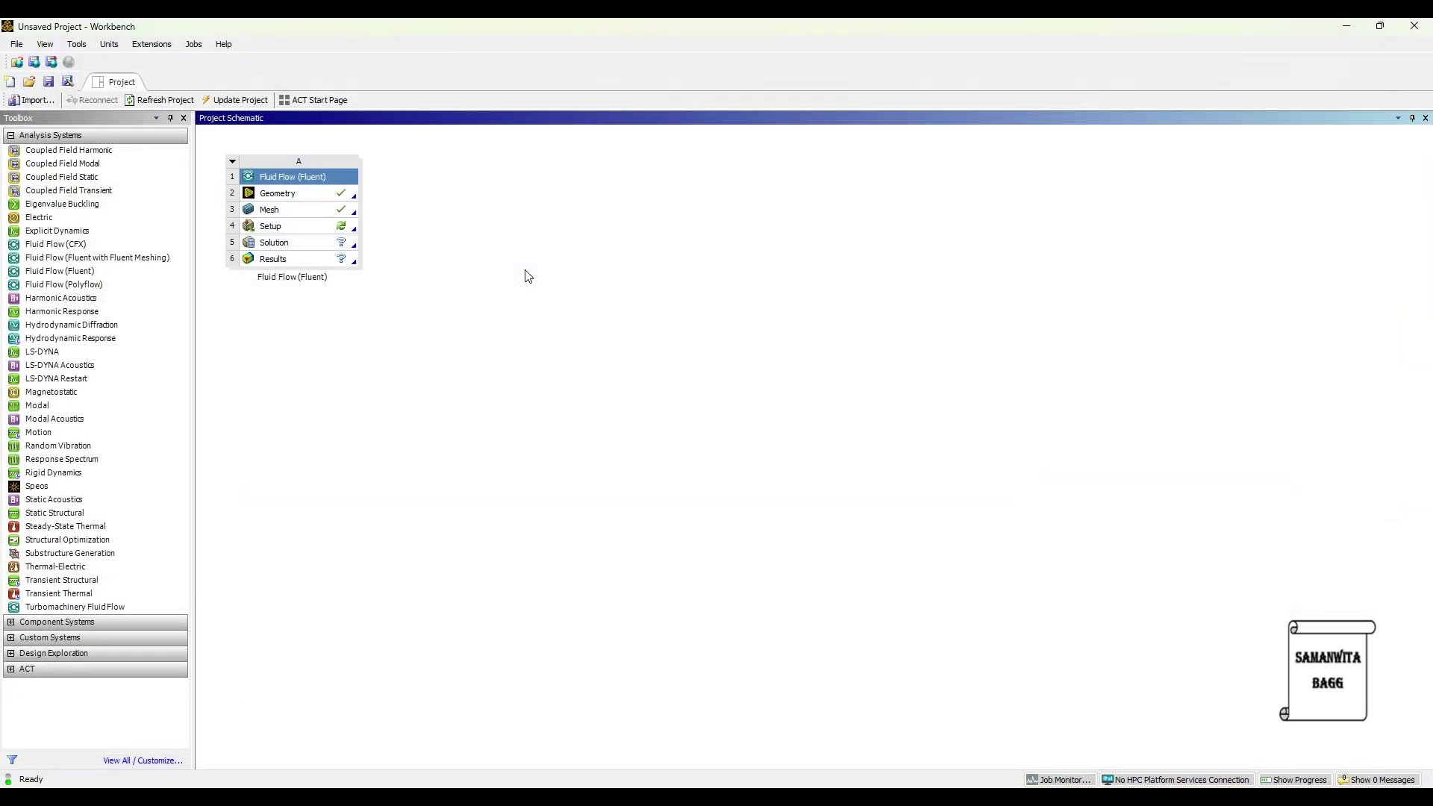
Launch Fluent from the Setup cell using the default launcher settings
double_click(298, 230)
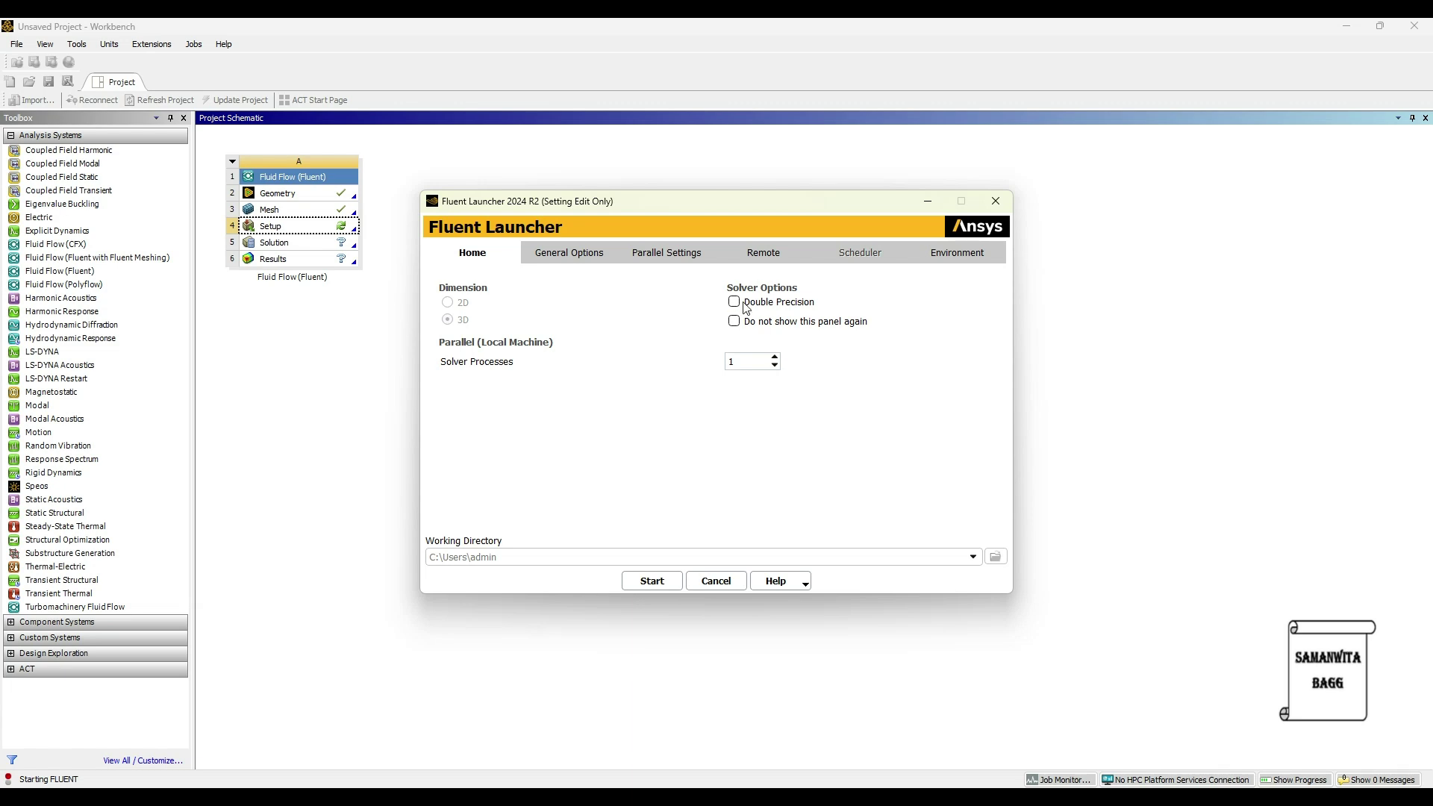
left_click(646, 586)
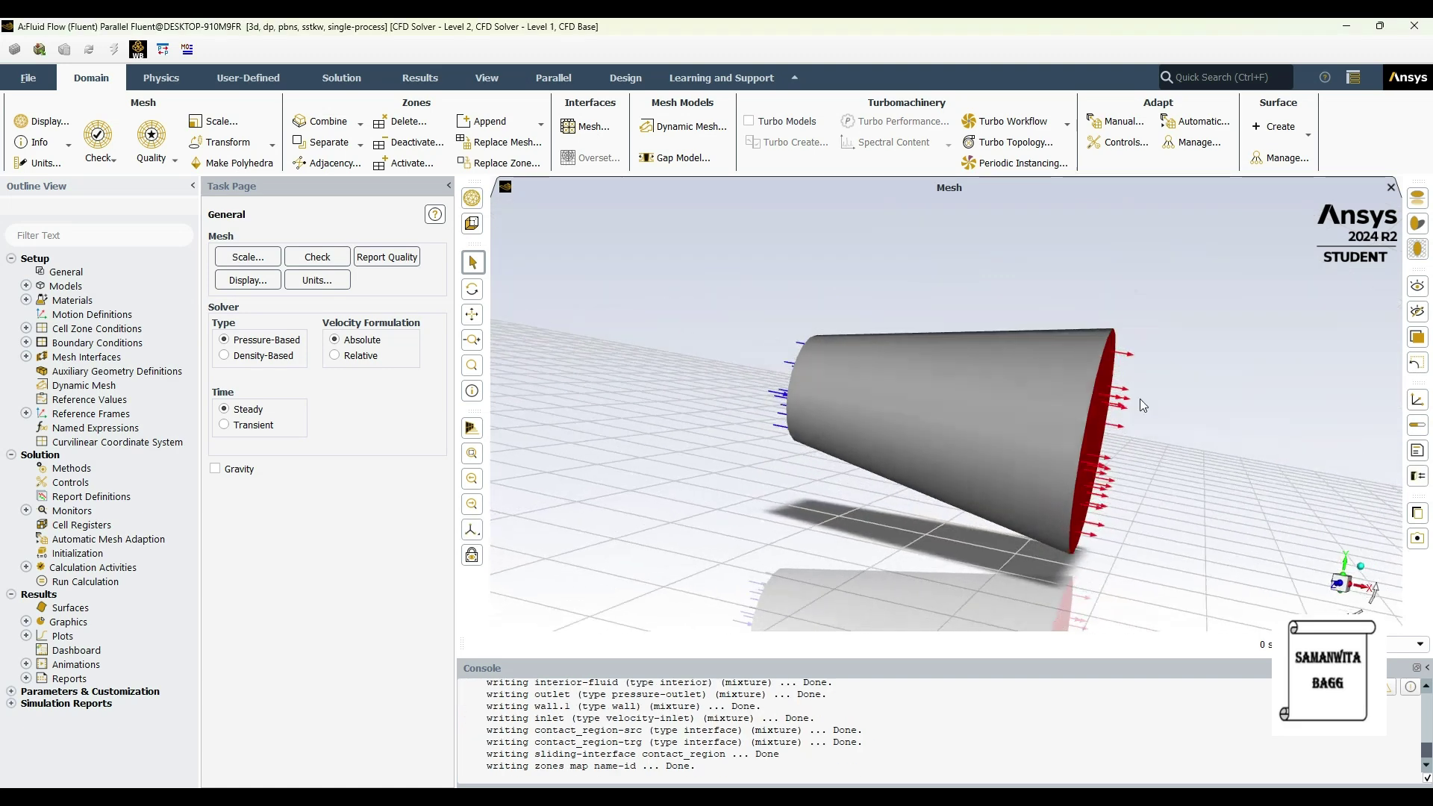
Turn on gravity with a Y gravitational acceleration of -9.81 m/s²
left_click_drag(1139, 404, 1202, 412)
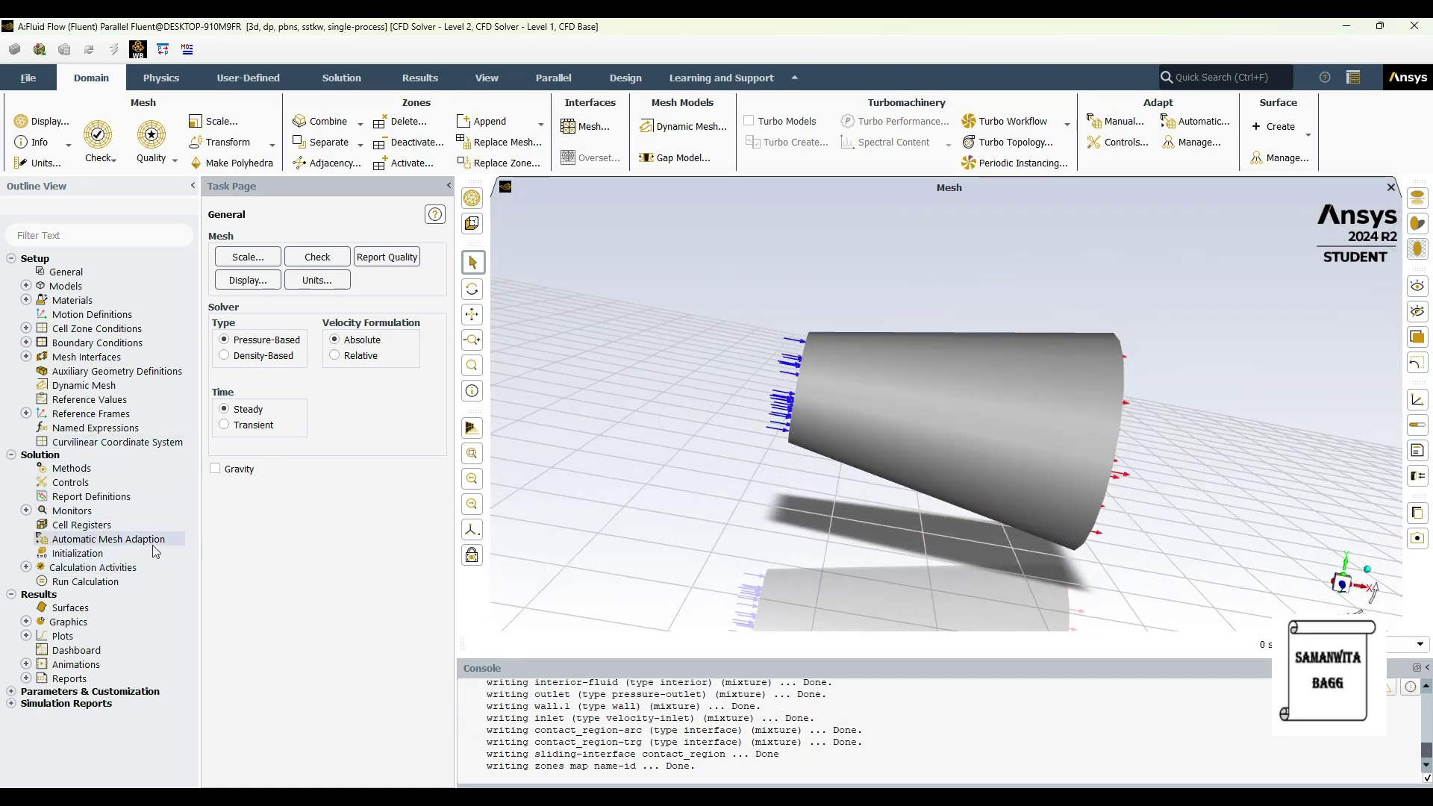
left_click(216, 470)
left_click(267, 525)
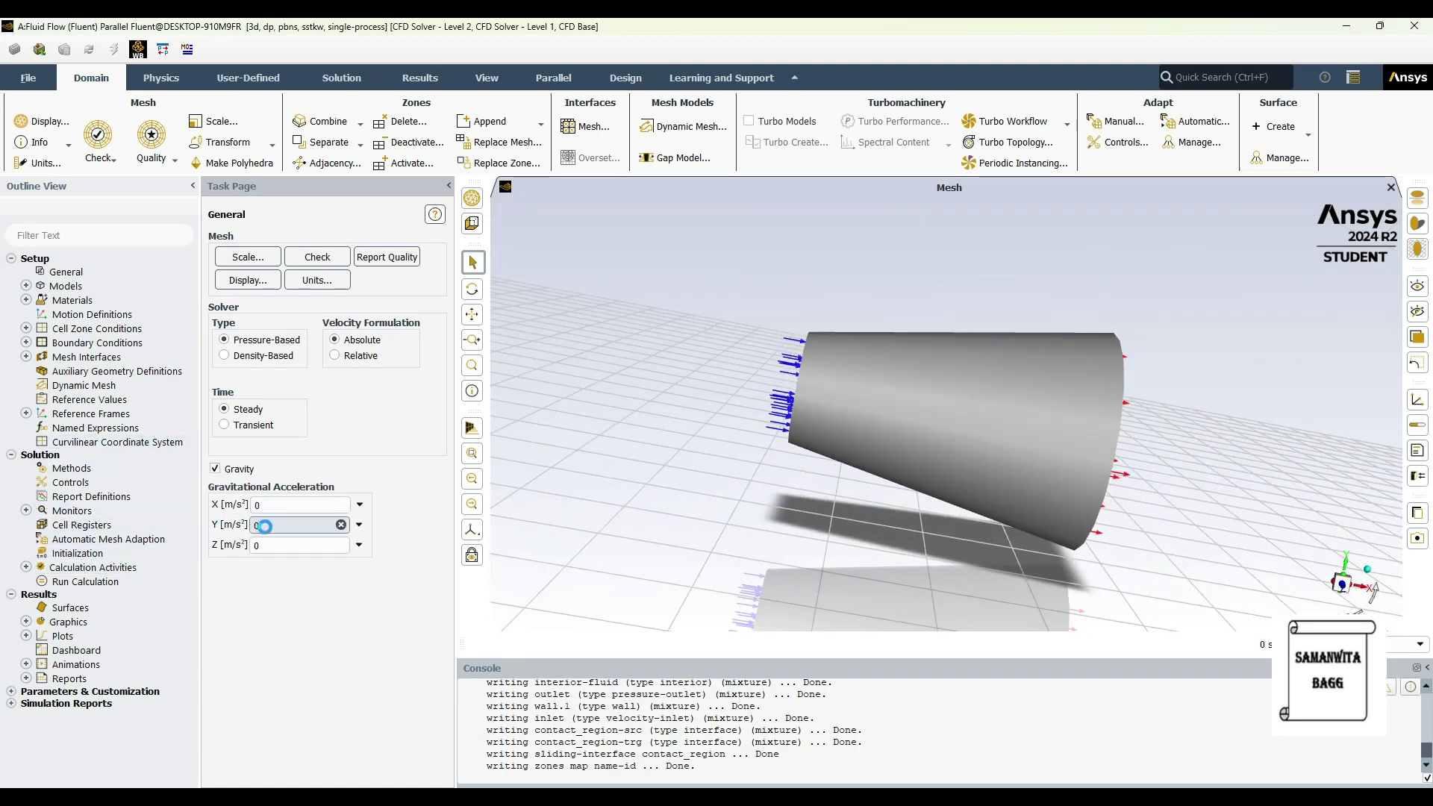
left_click_drag(267, 525, 221, 528)
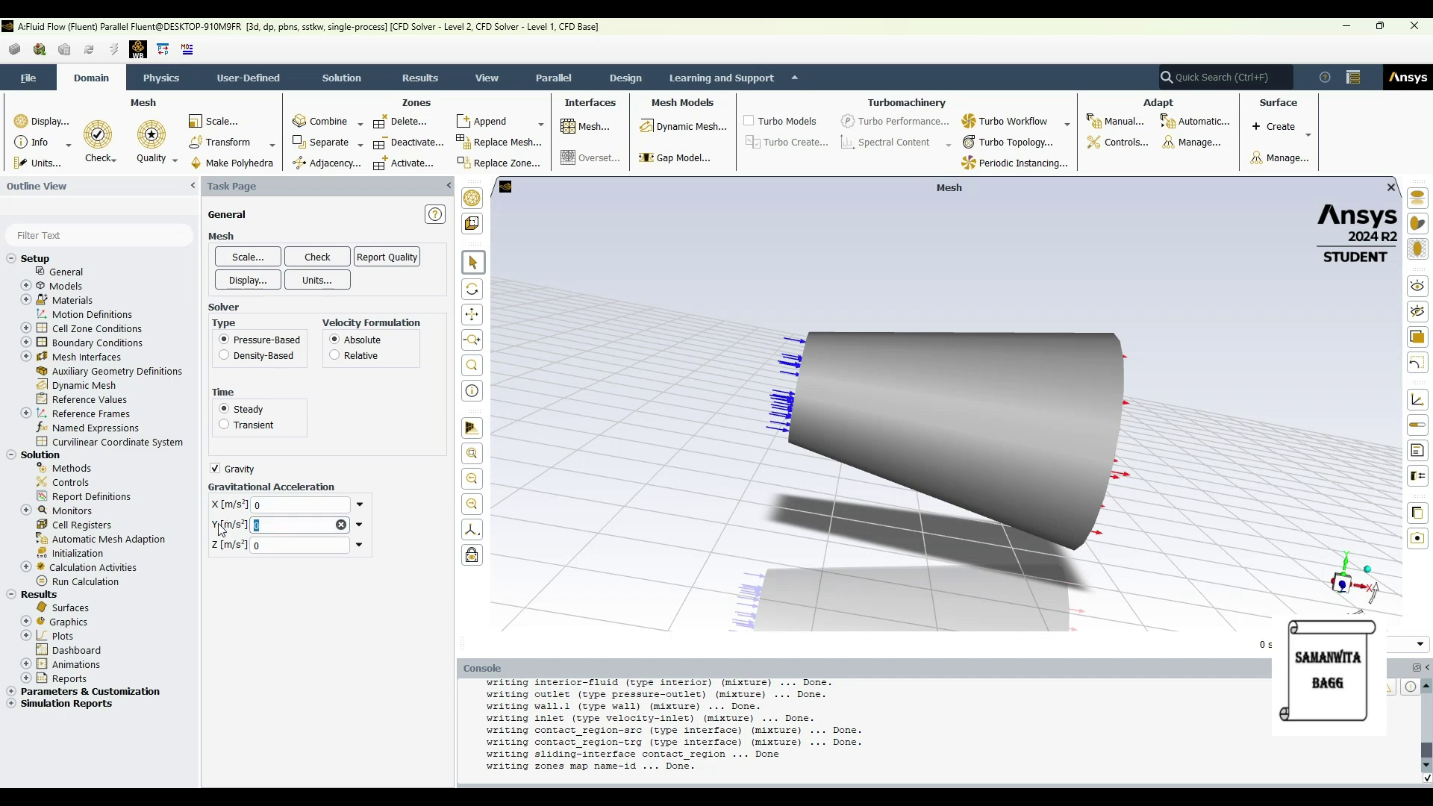
type("-9.81")
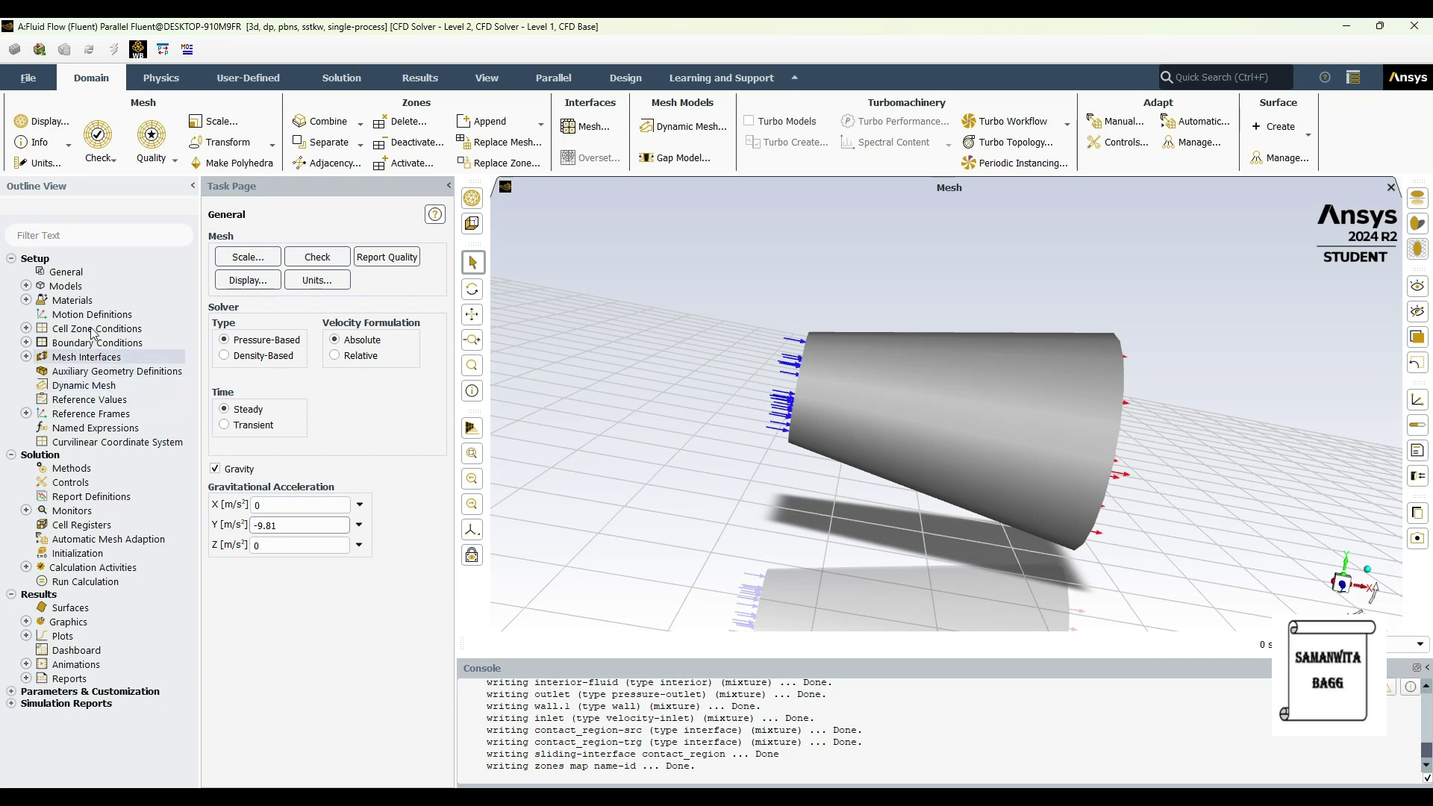
Open air's material properties and the Fluent materials database
left_click(28, 299)
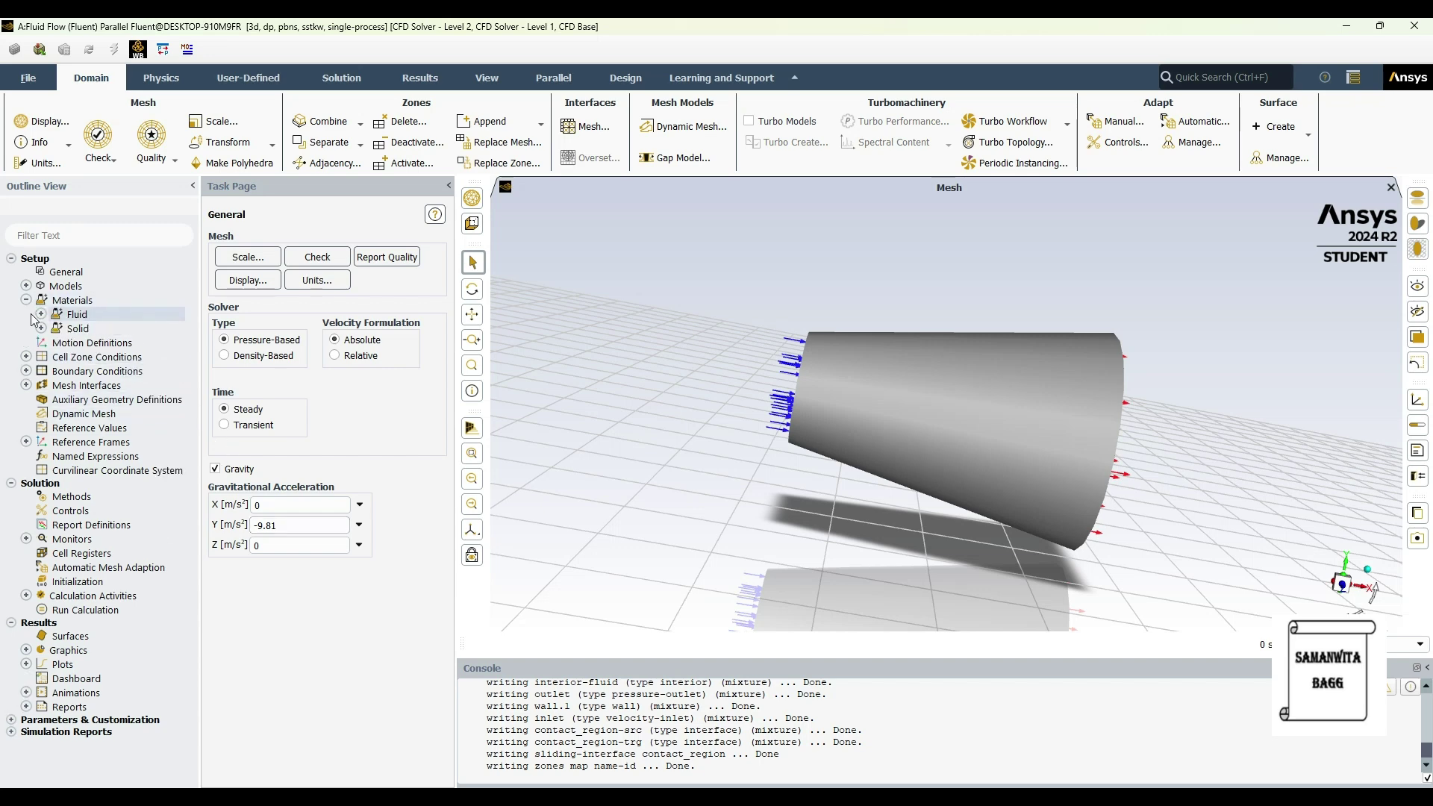
left_click(41, 314)
double_click(83, 328)
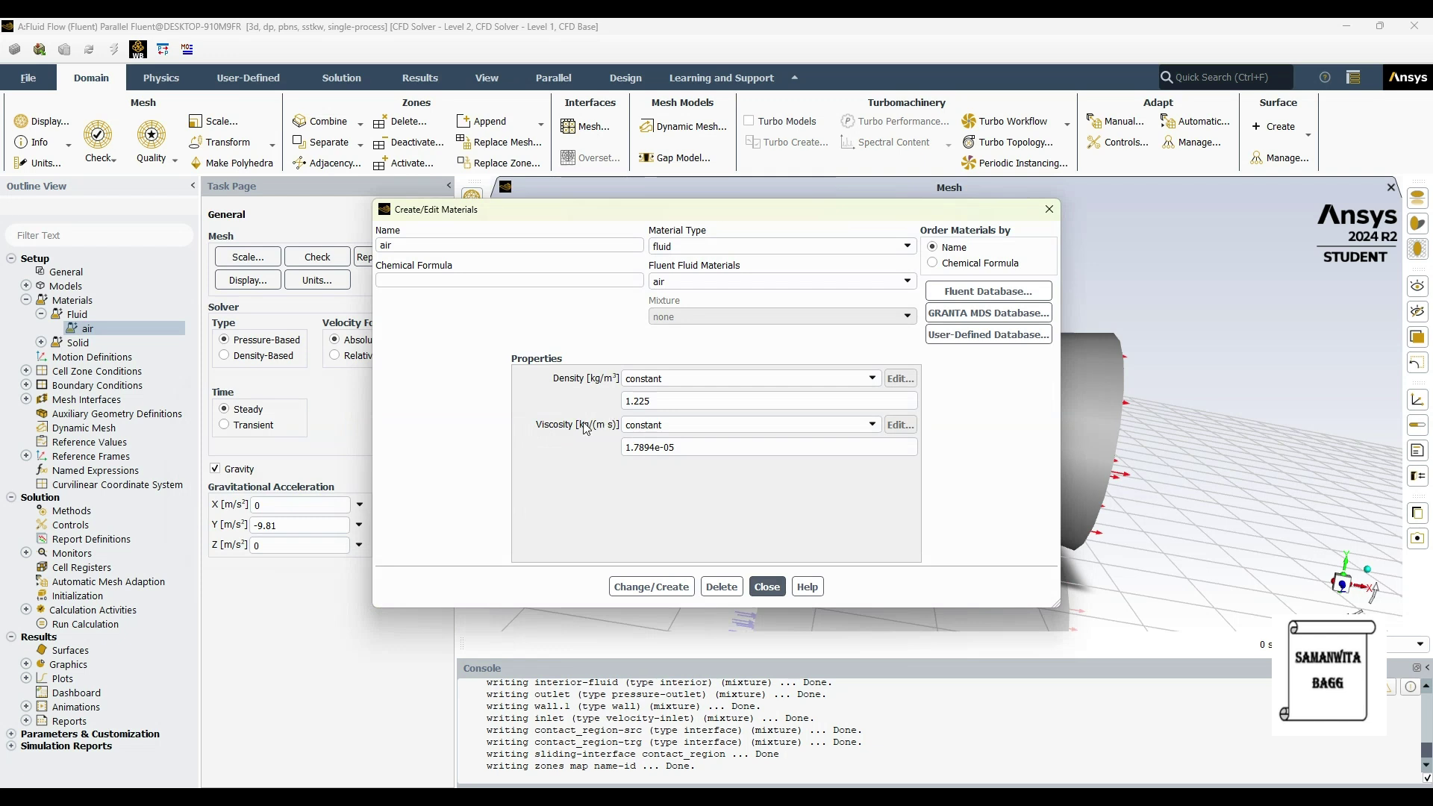
left_click(993, 291)
left_click(1010, 295)
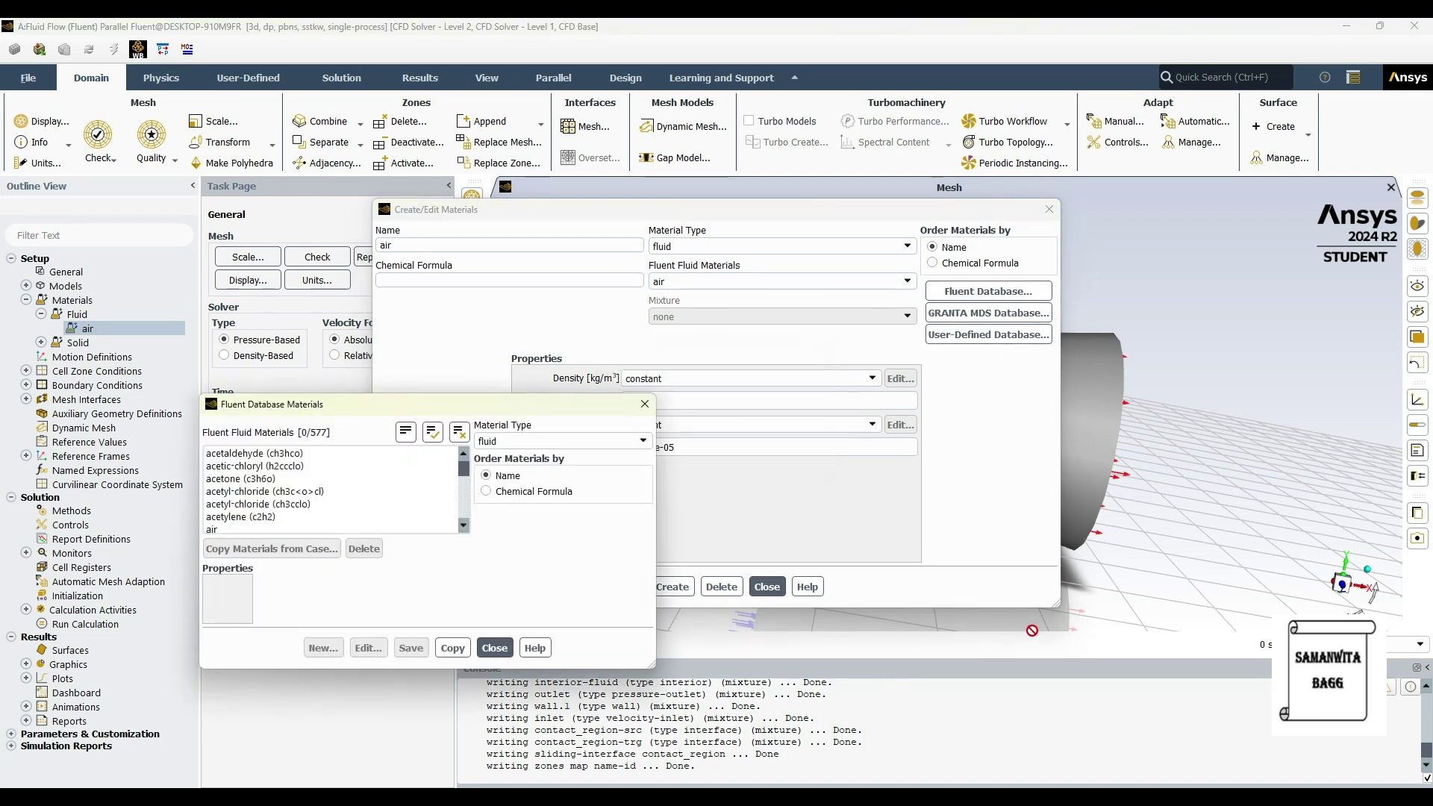
Copy water-vapor (h2o) into the fluid materials and close both material windows
scroll(307, 509, "down", 20)
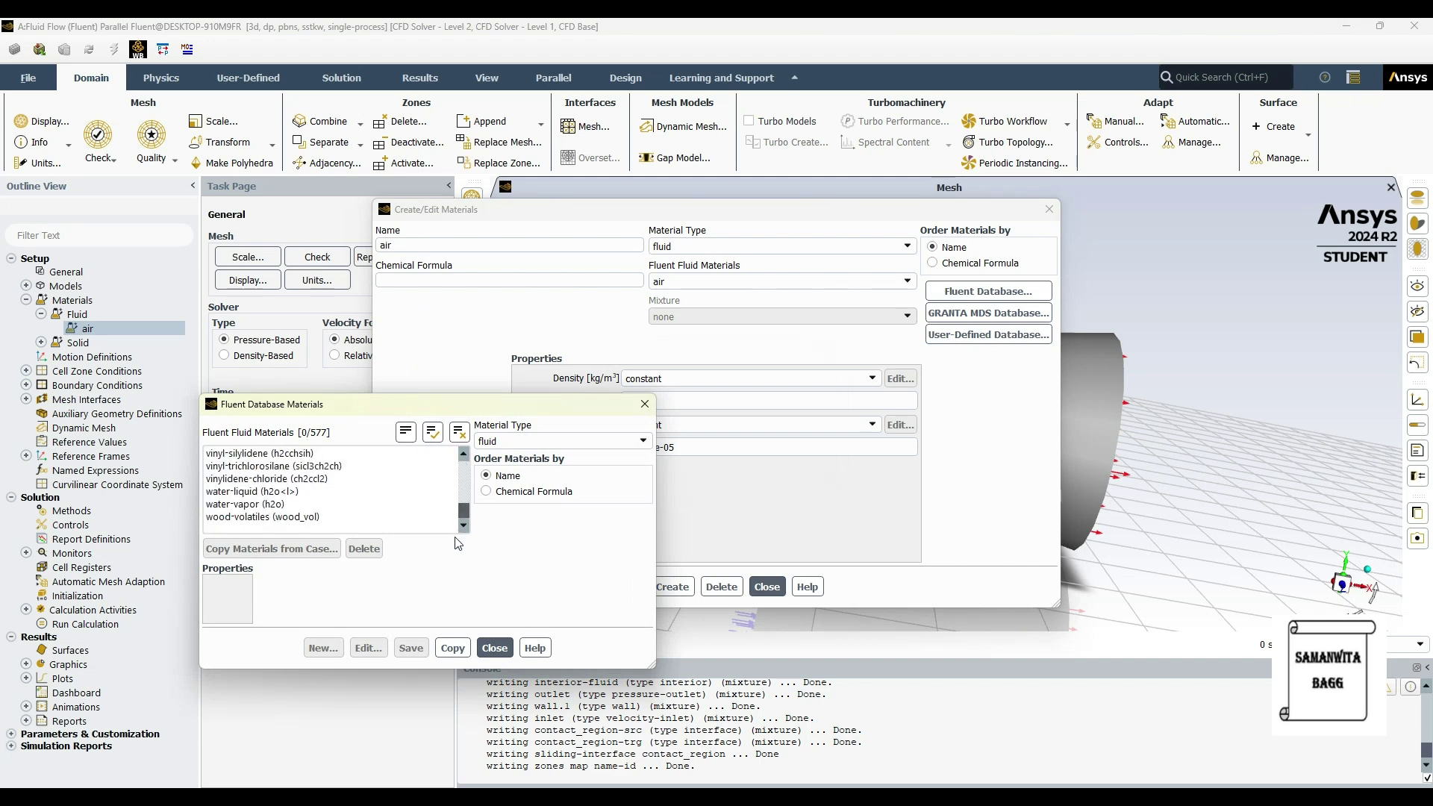
left_click(266, 506)
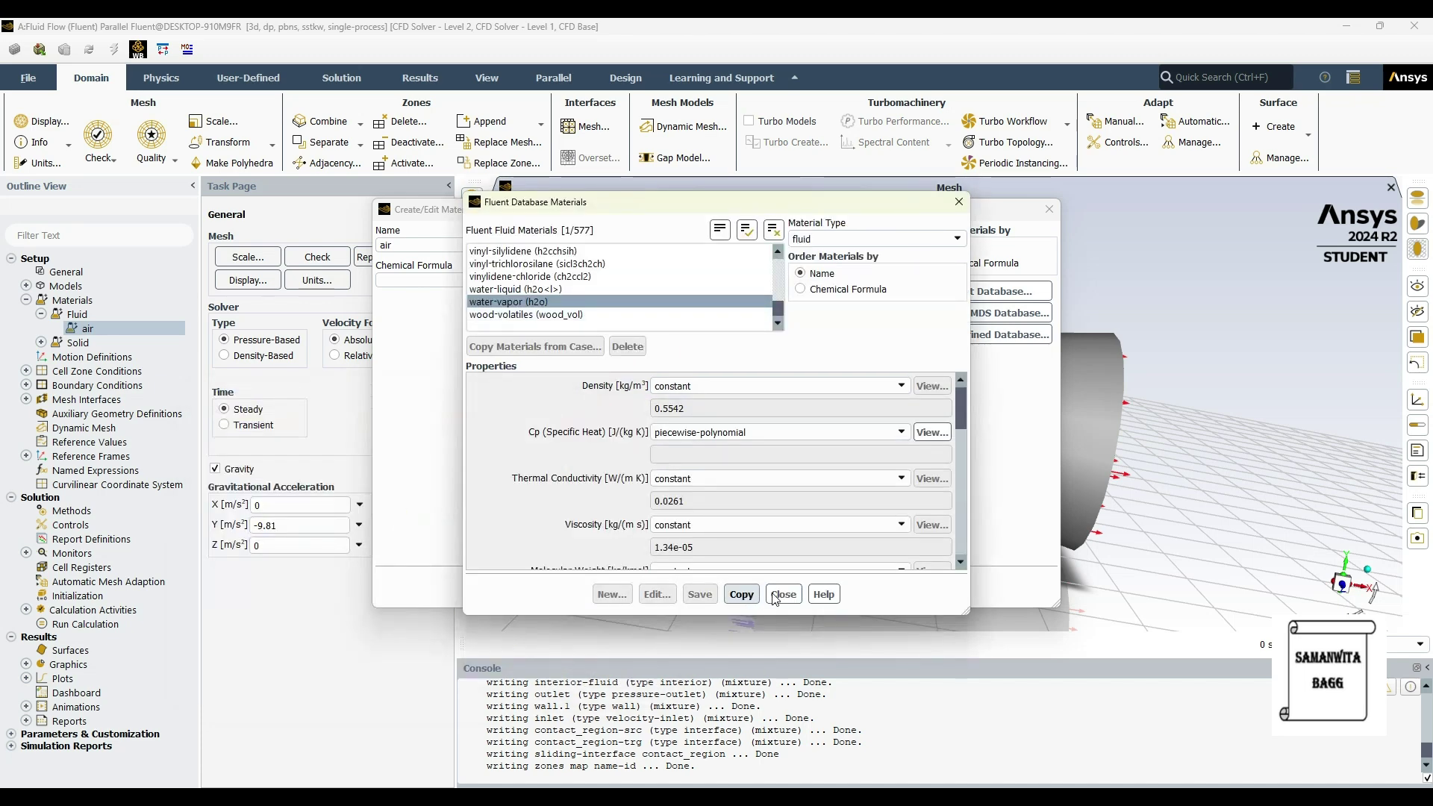
left_click(741, 595)
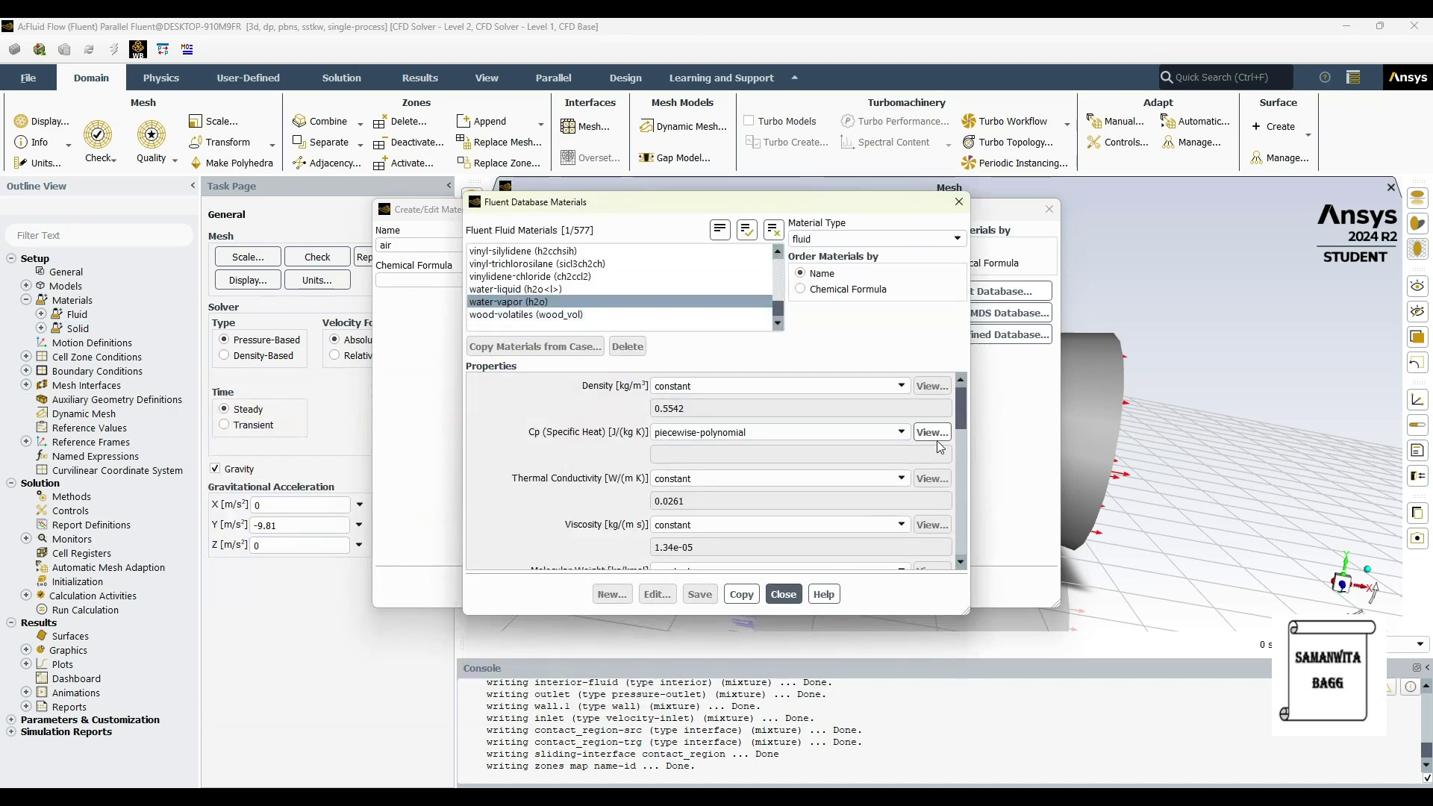
left_click(958, 202)
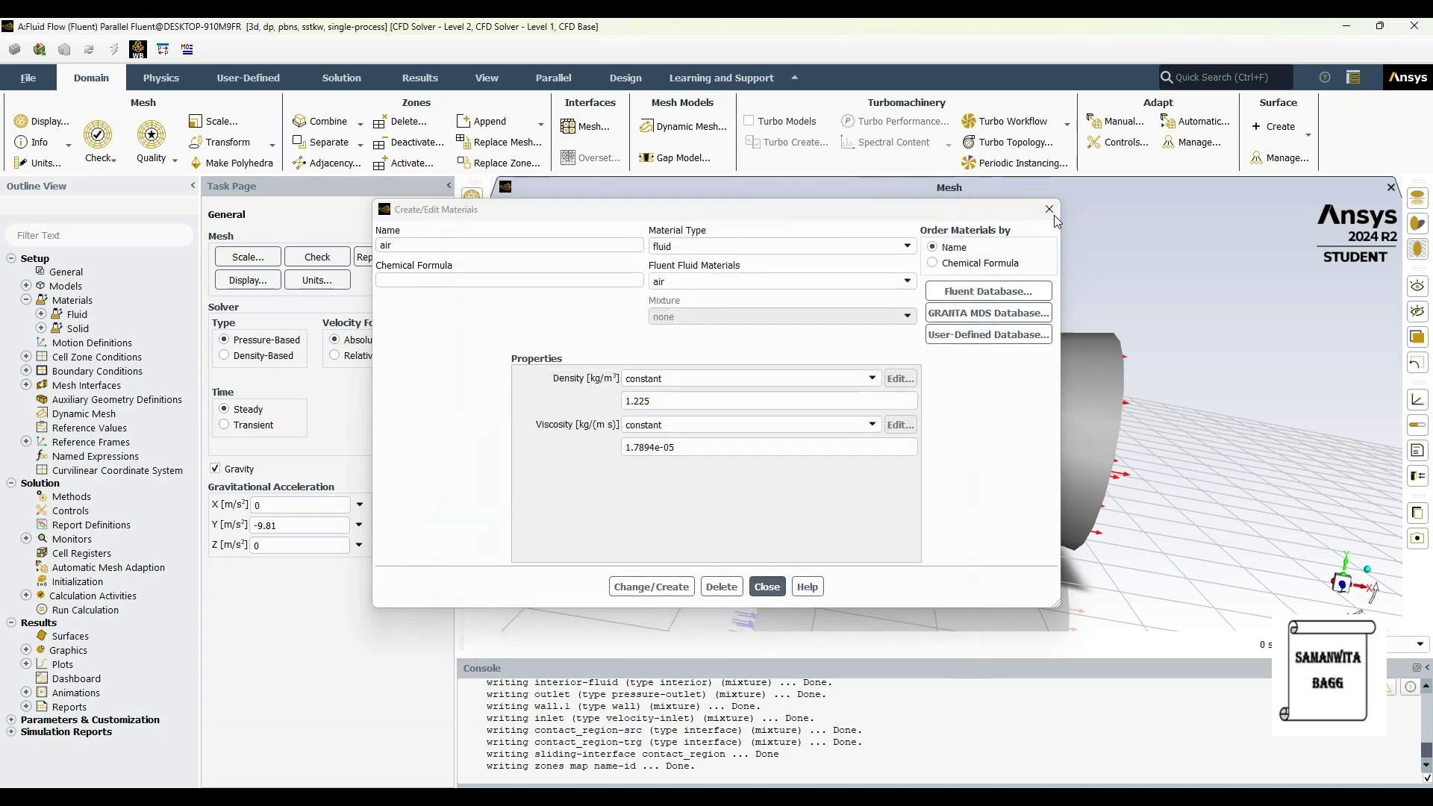
left_click(761, 586)
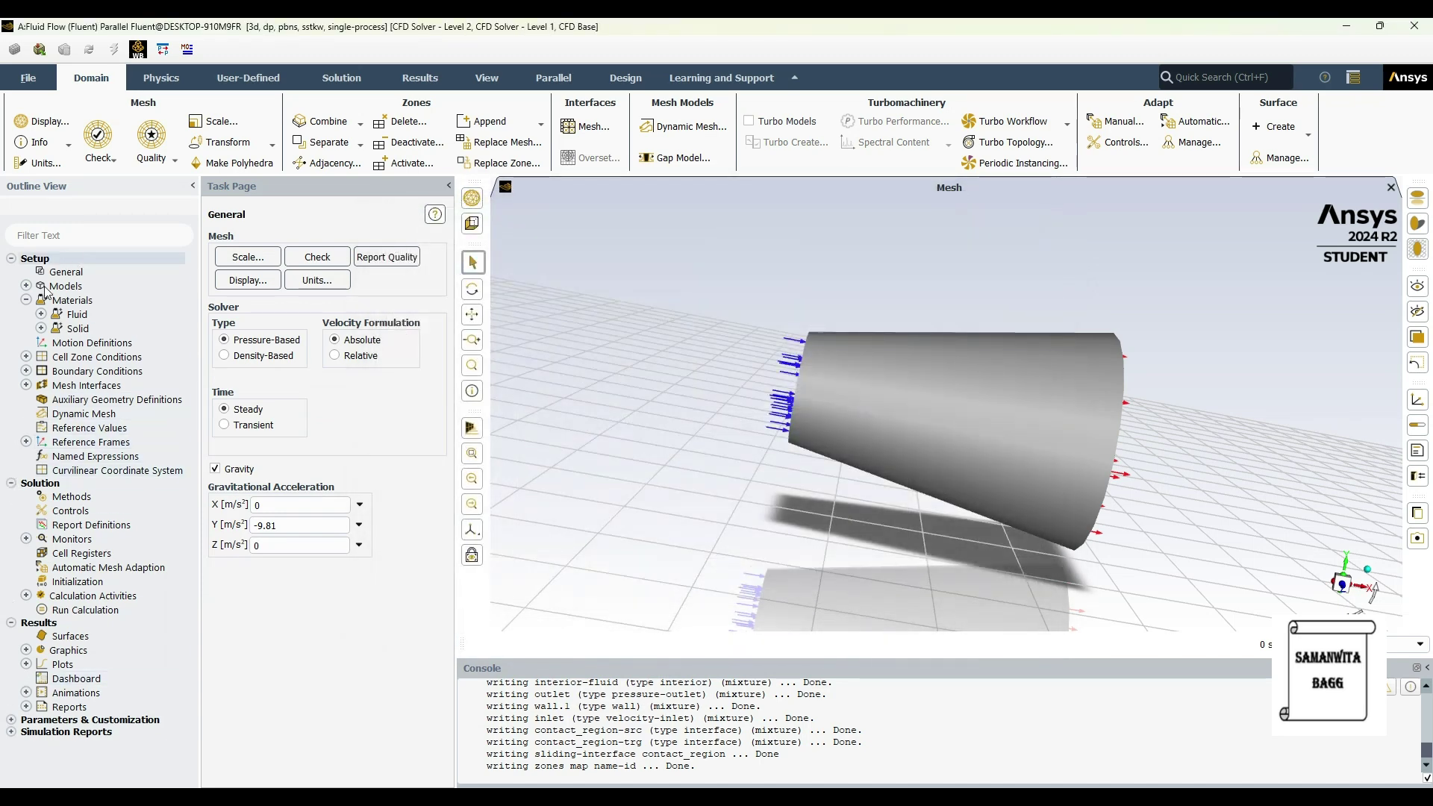
left_click(41, 314)
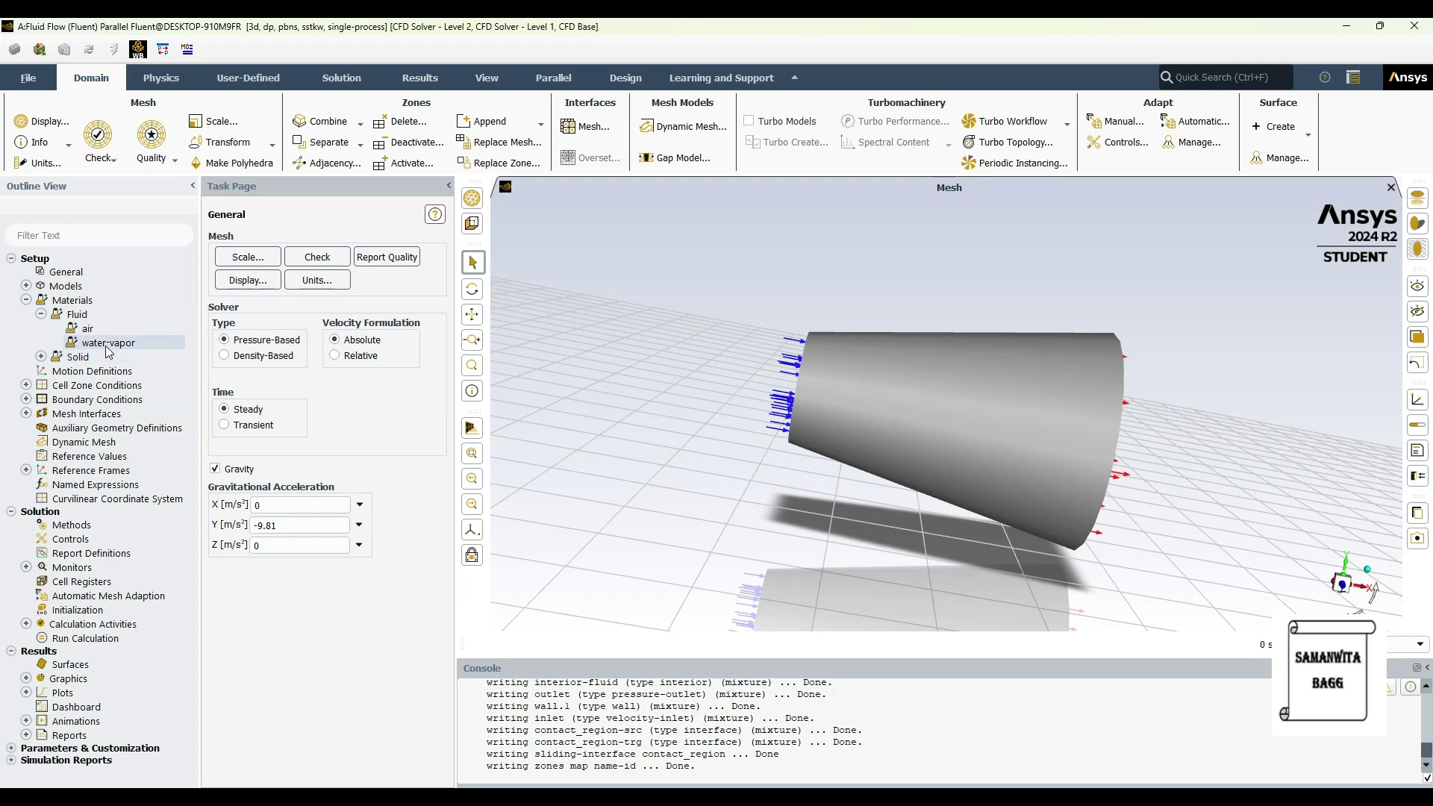
Open aluminum's properties and list solid materials in the Fluent database
left_click(41, 314)
left_click(41, 329)
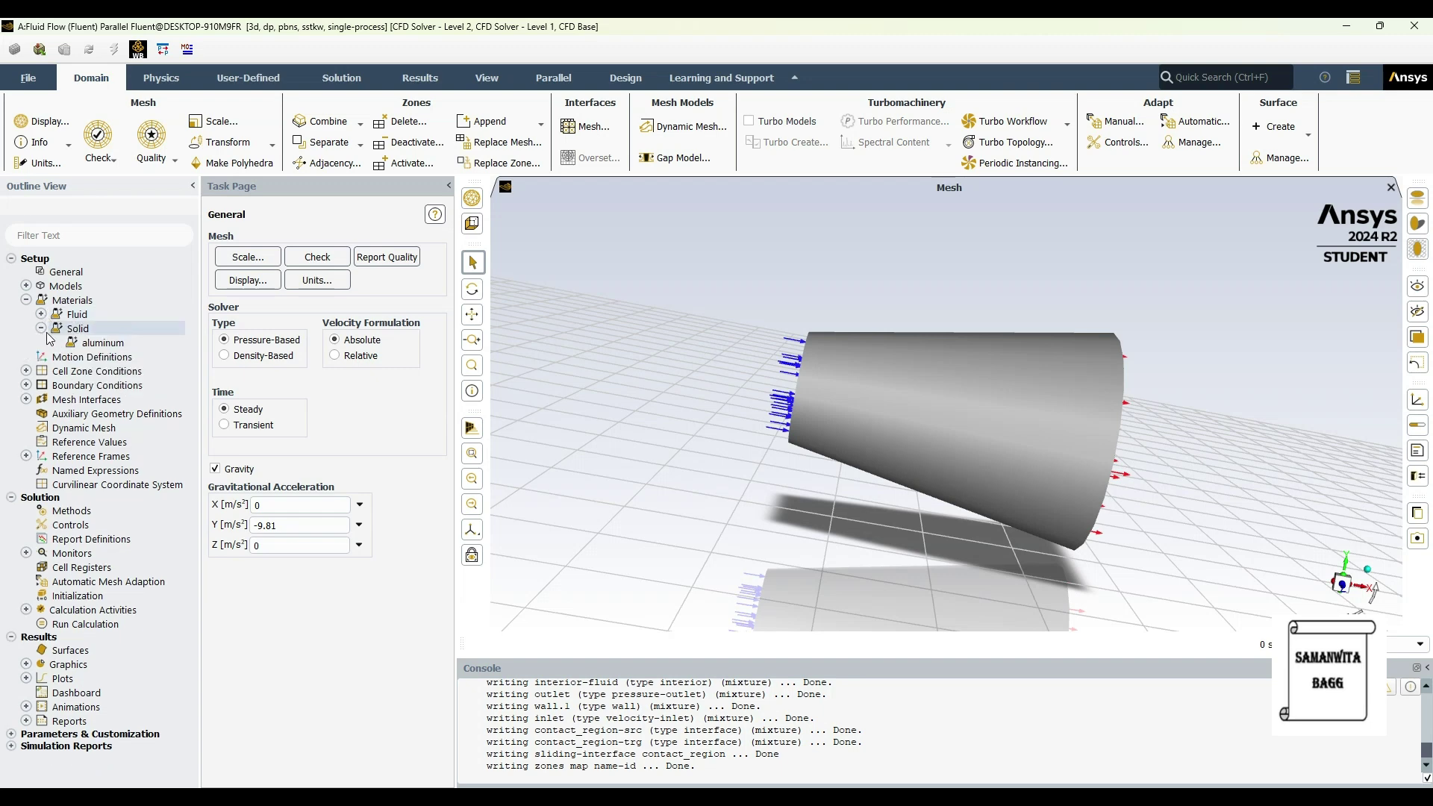
double_click(104, 343)
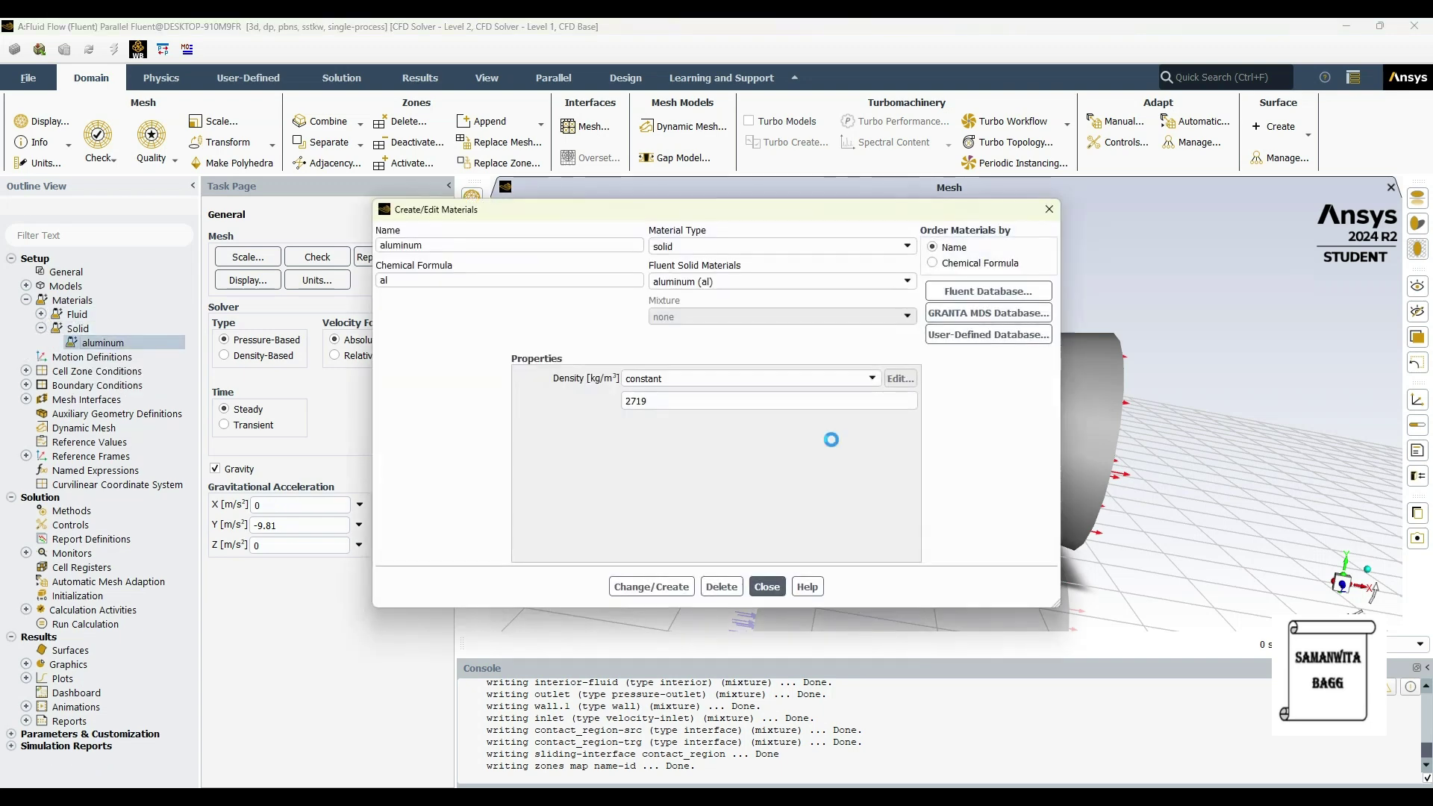
left_click(992, 292)
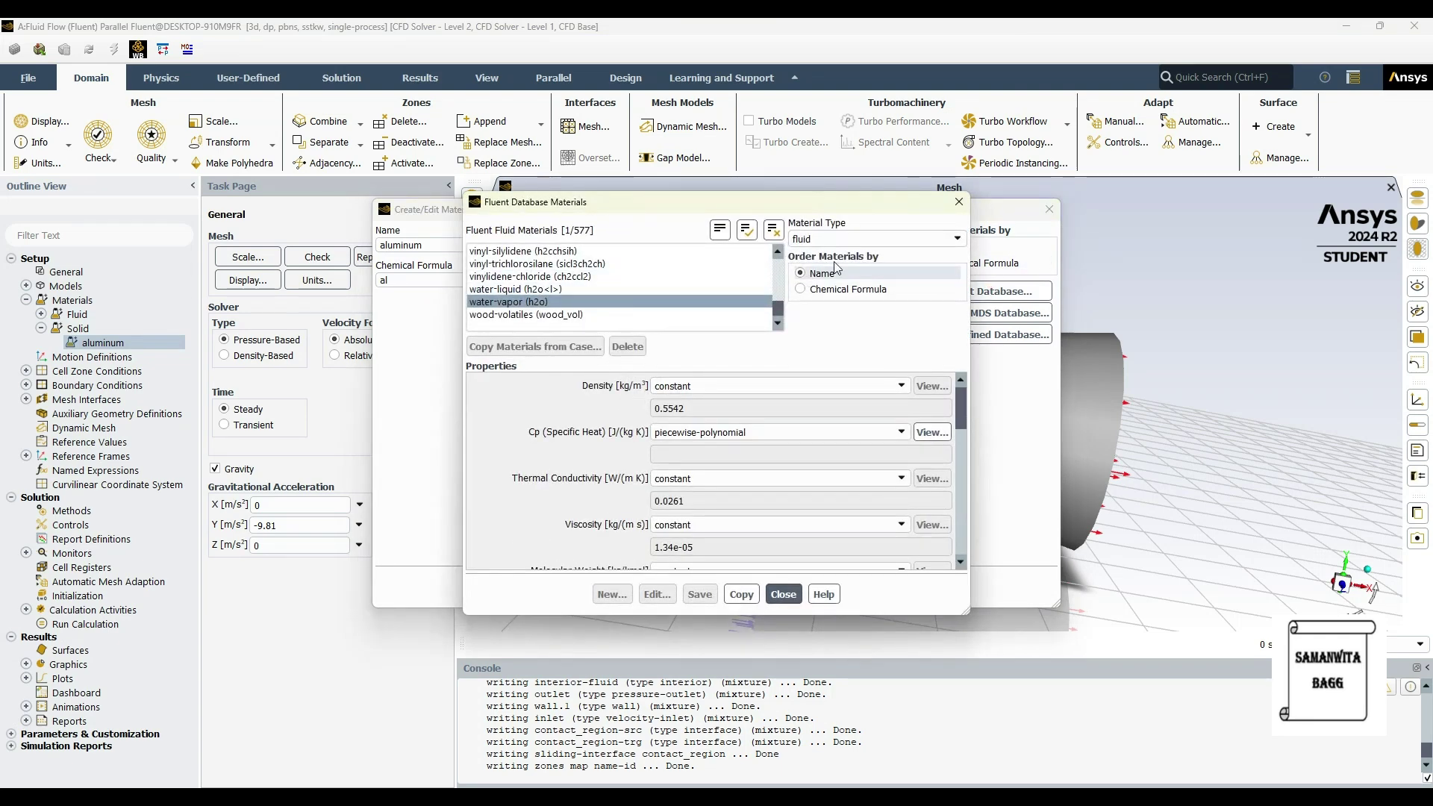
left_click(839, 240)
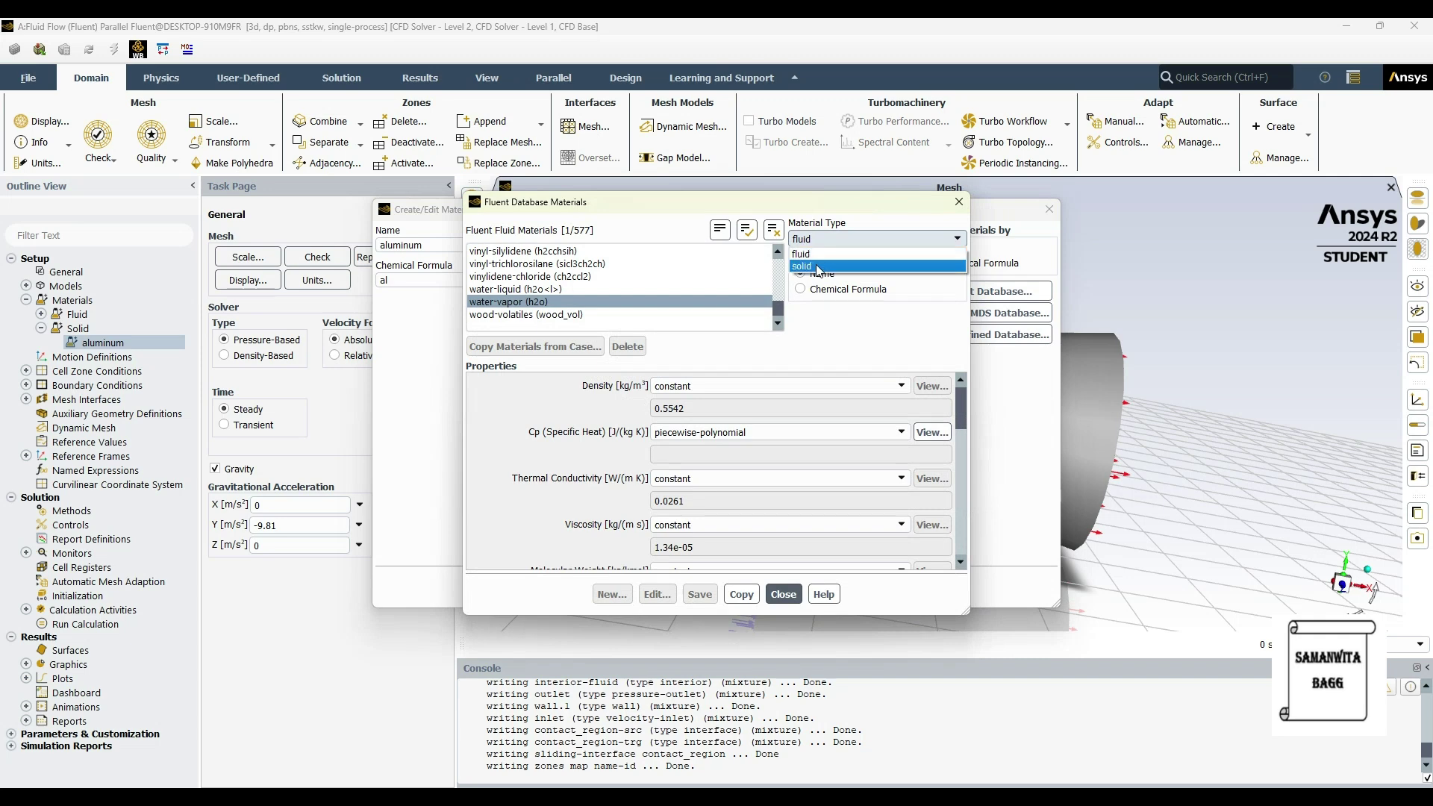
left_click(819, 267)
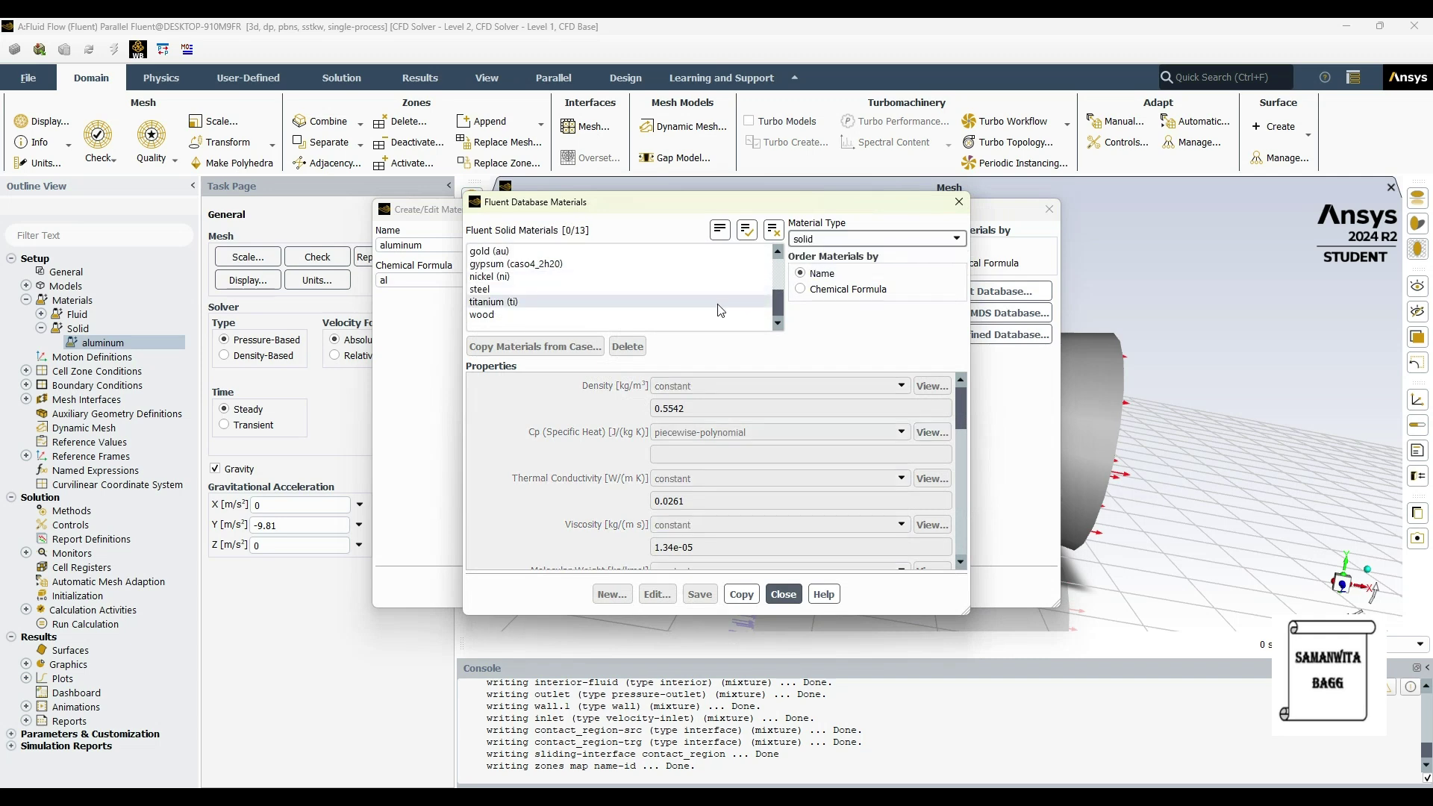
Add steel to the solid materials and close both material windows
left_click(511, 291)
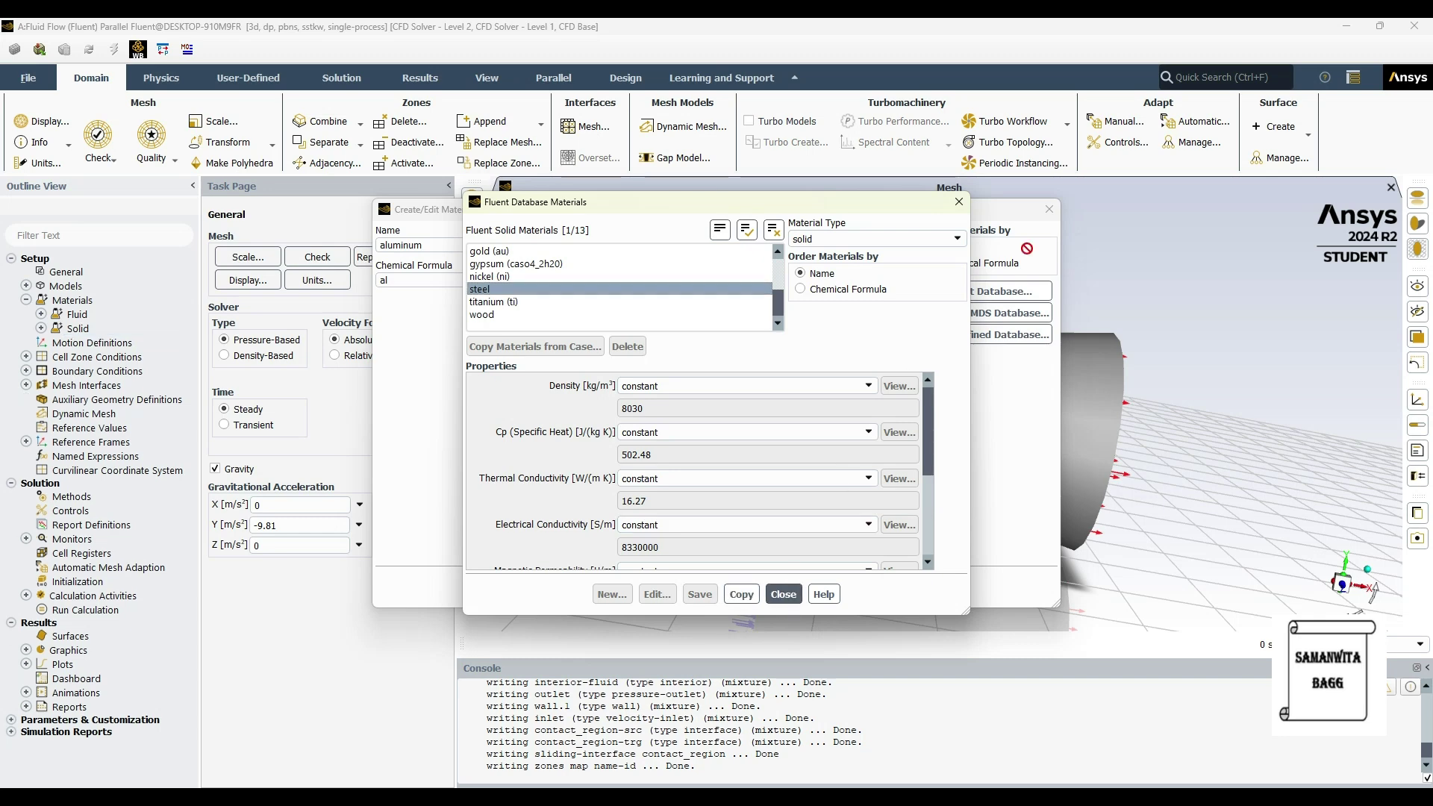
left_click(960, 201)
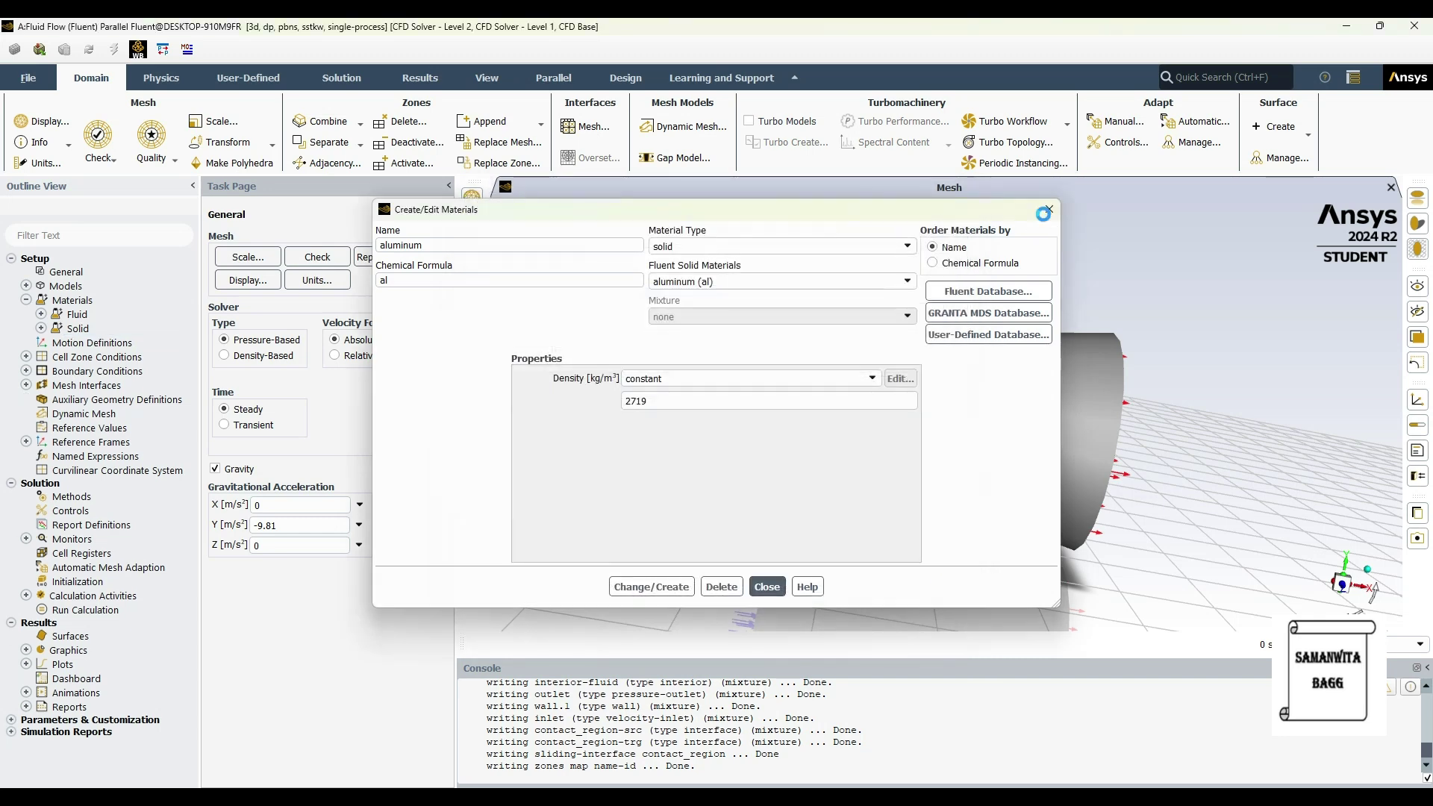
left_click(1050, 209)
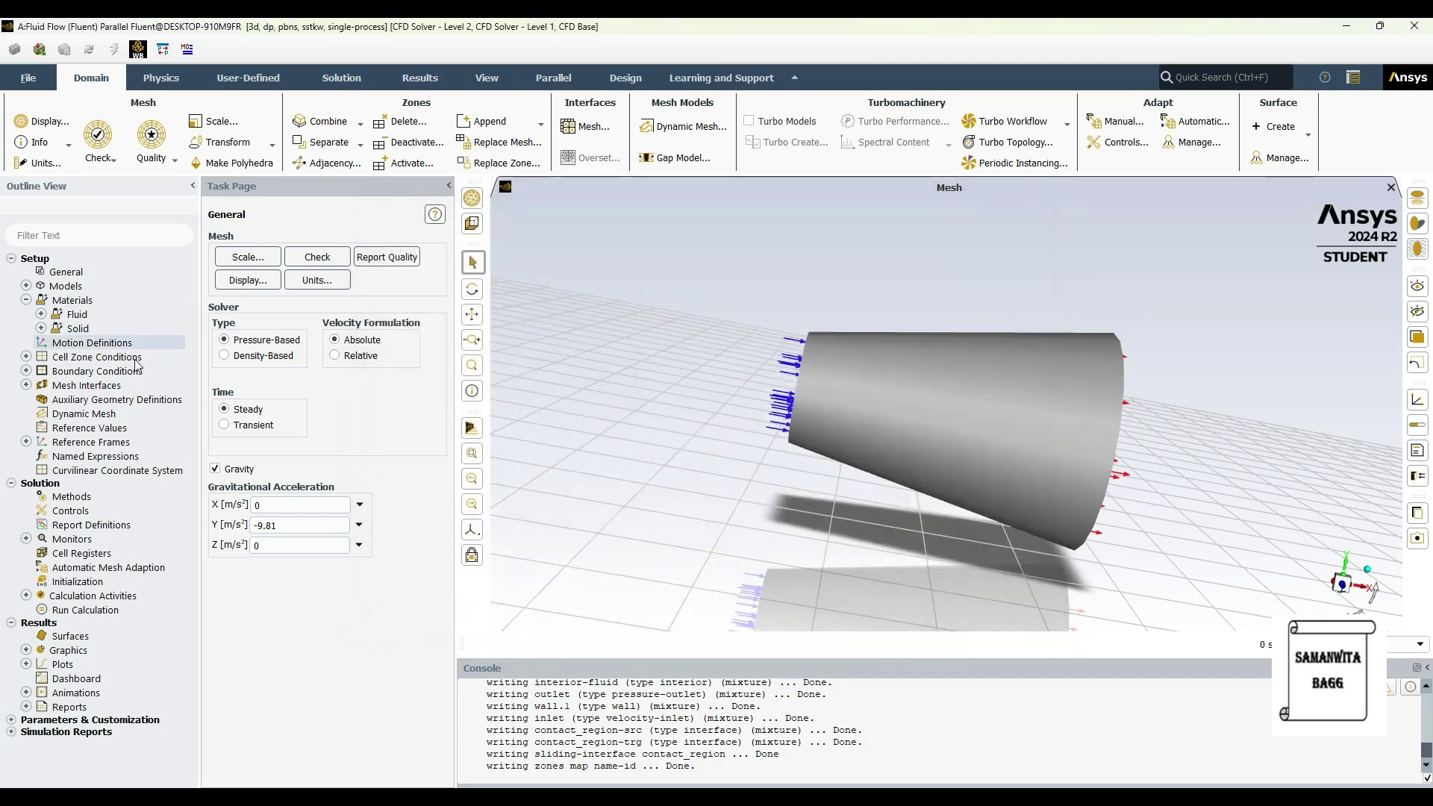
left_click(41, 329)
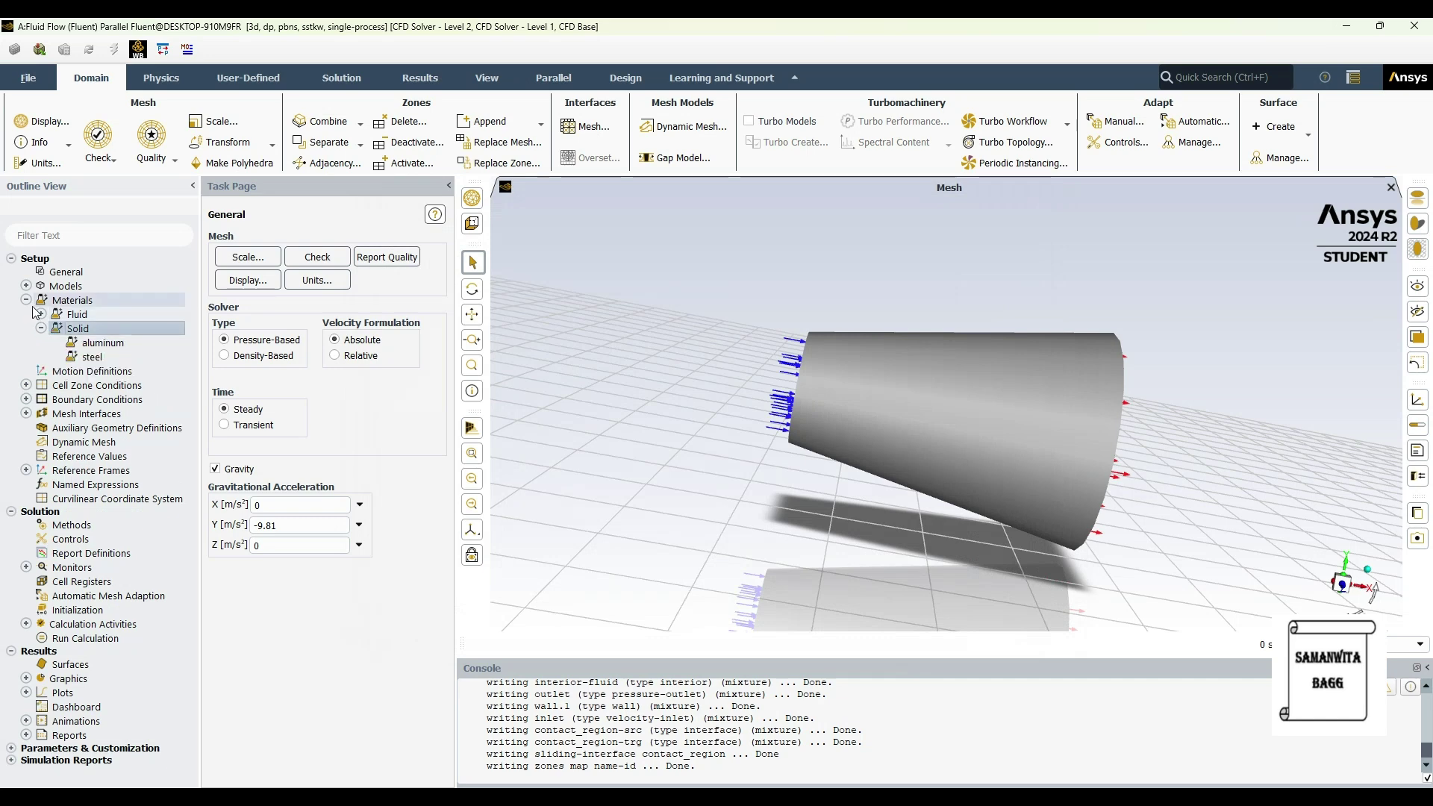
left_click(41, 329)
left_click(26, 300)
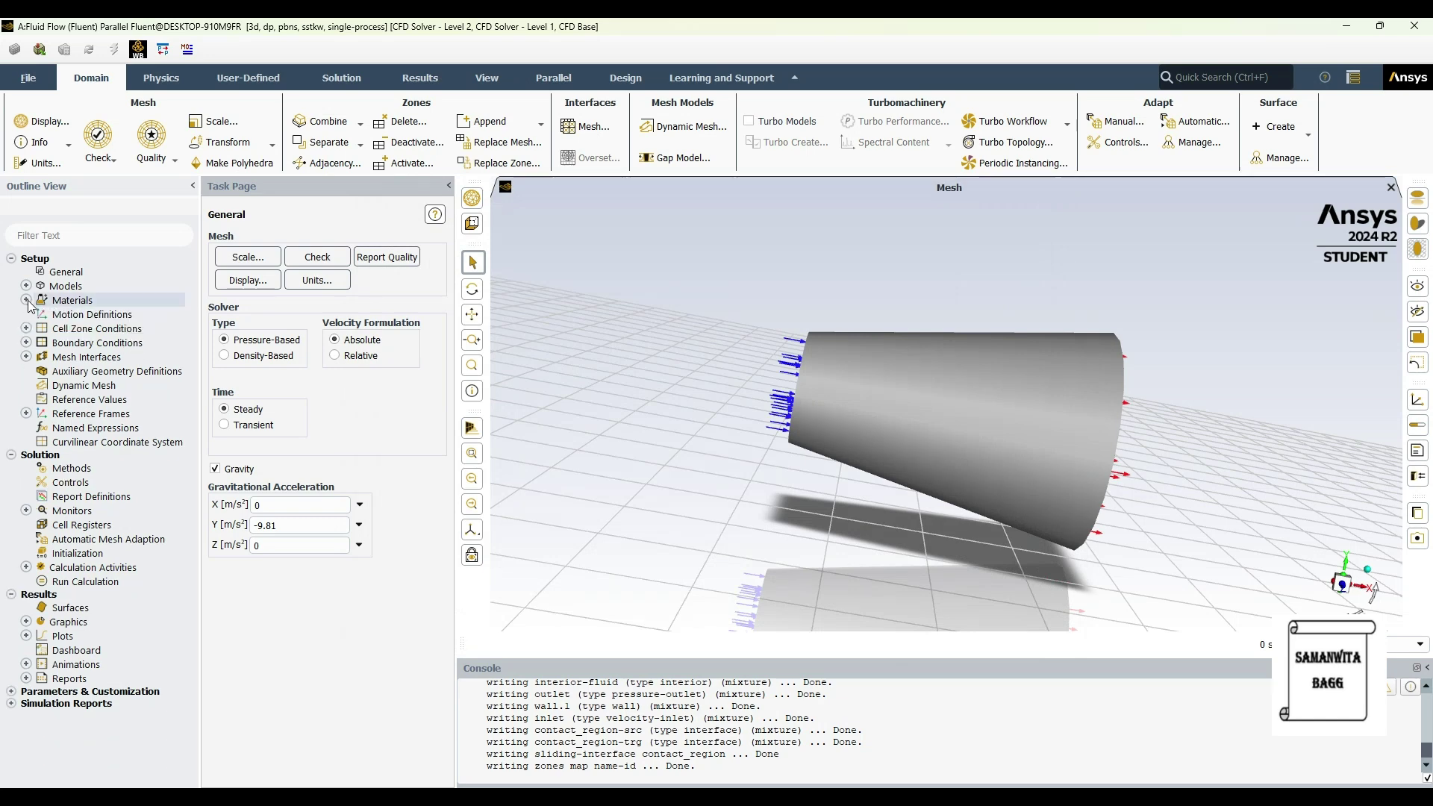
Apply a 10 m/s velocity magnitude to the inlet velocity-inlet boundary
left_click(26, 342)
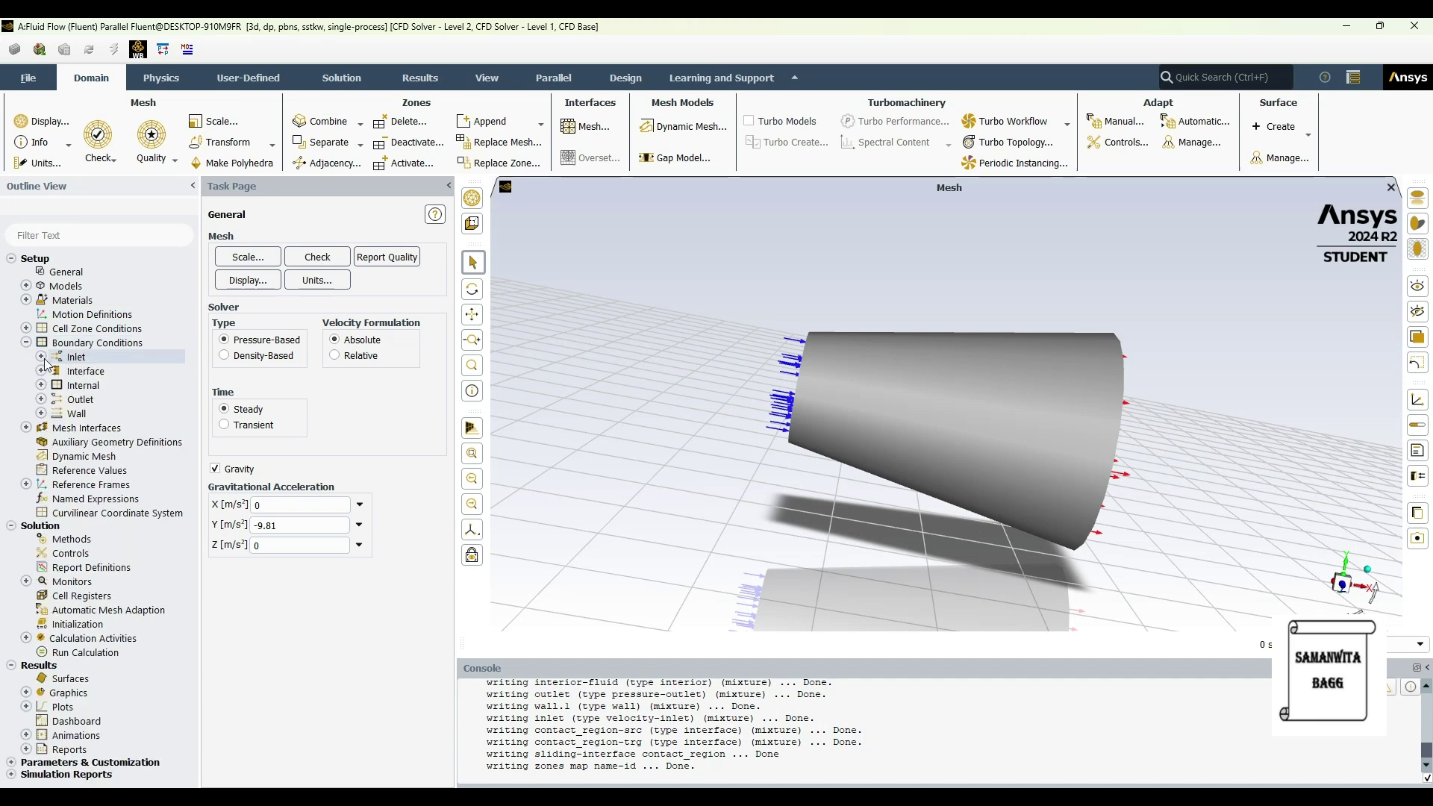
left_click(42, 357)
double_click(145, 371)
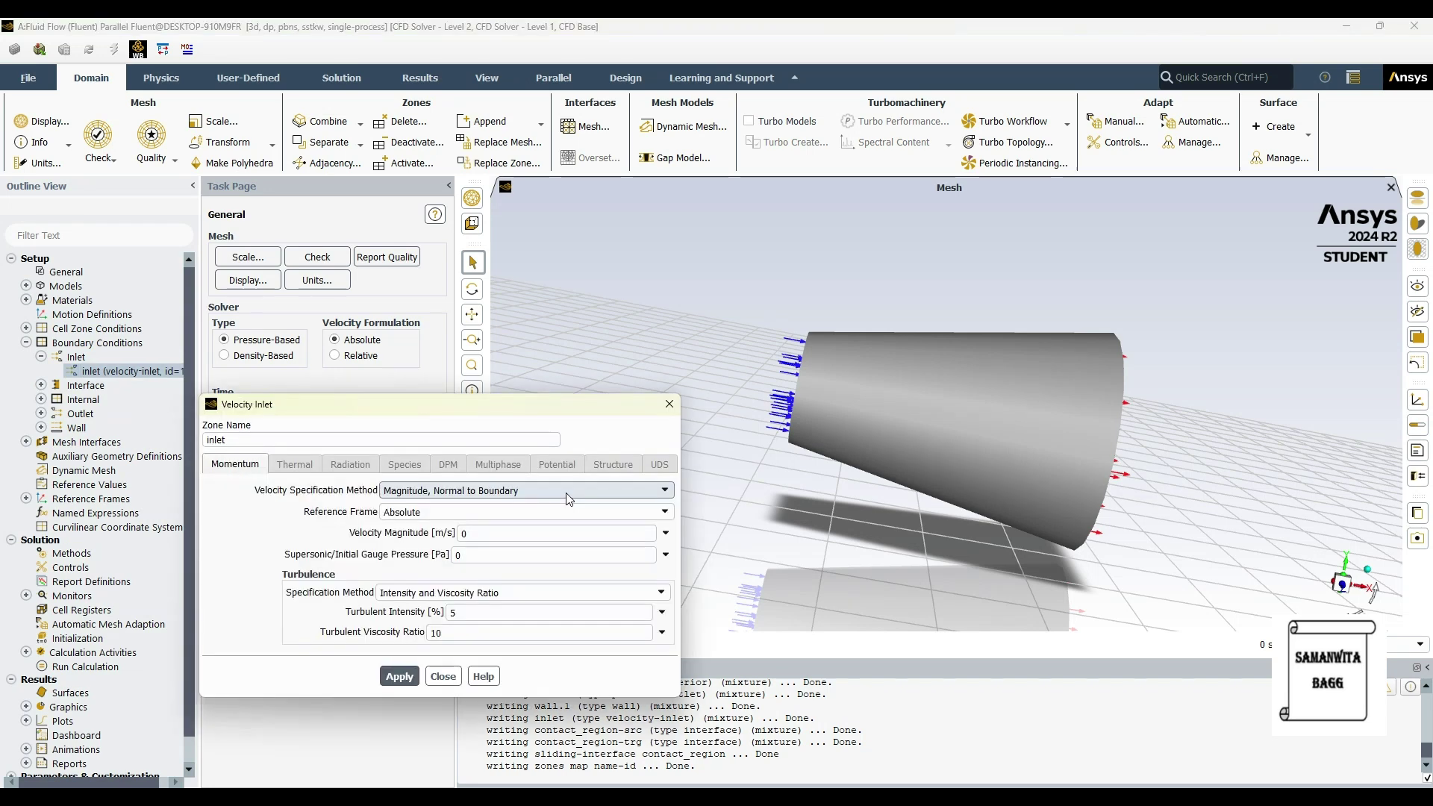
left_click(476, 533)
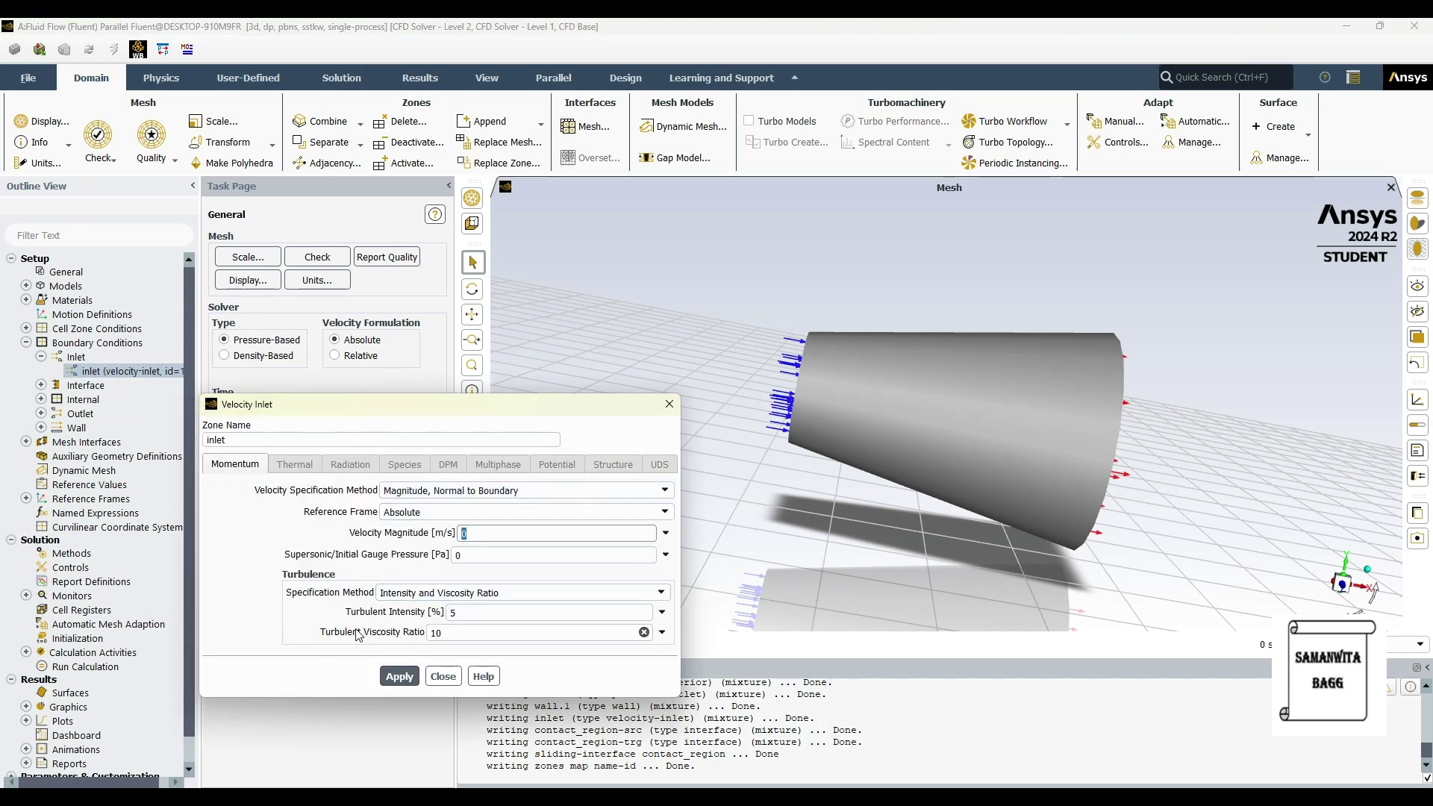
left_click(665, 555)
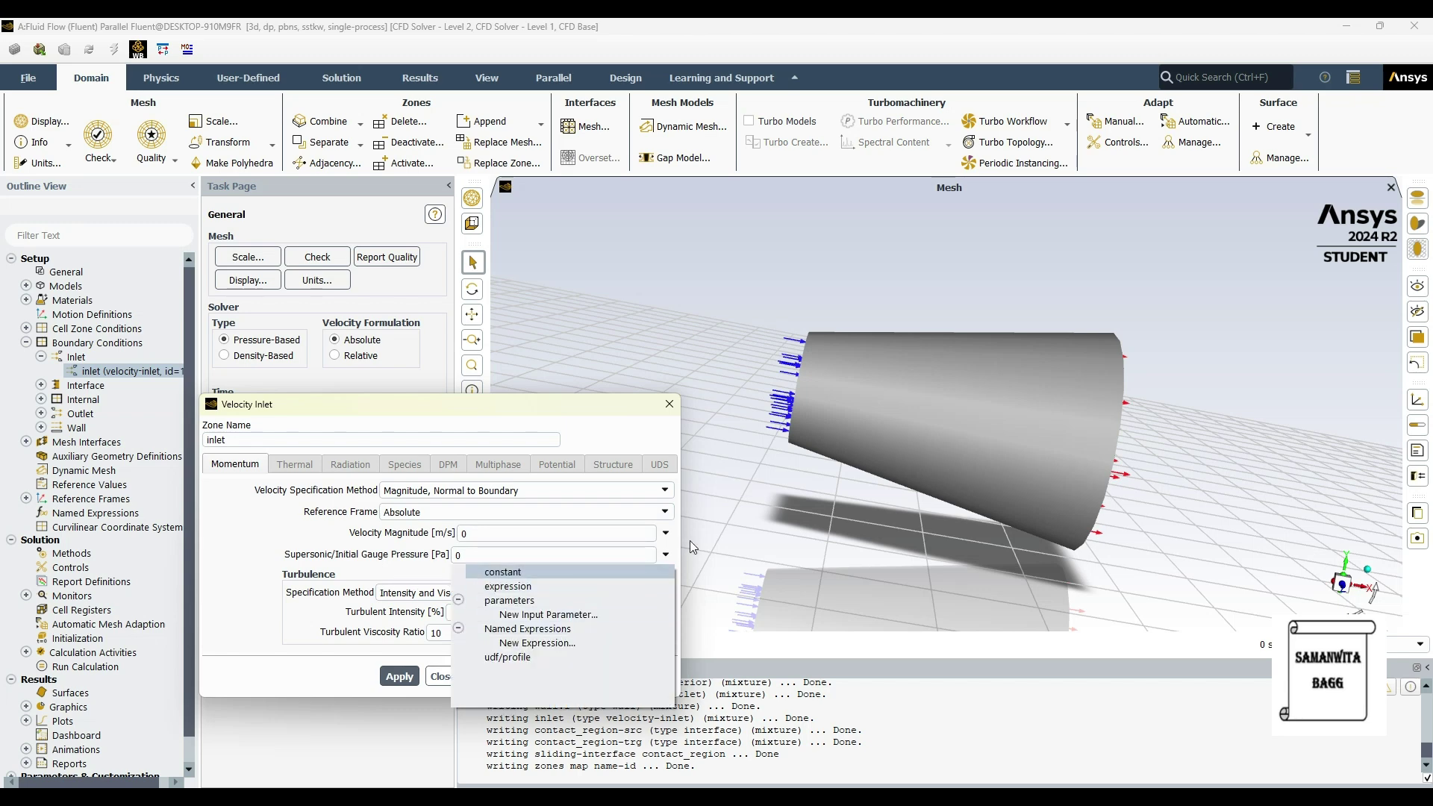
left_click(689, 541)
left_click(478, 533)
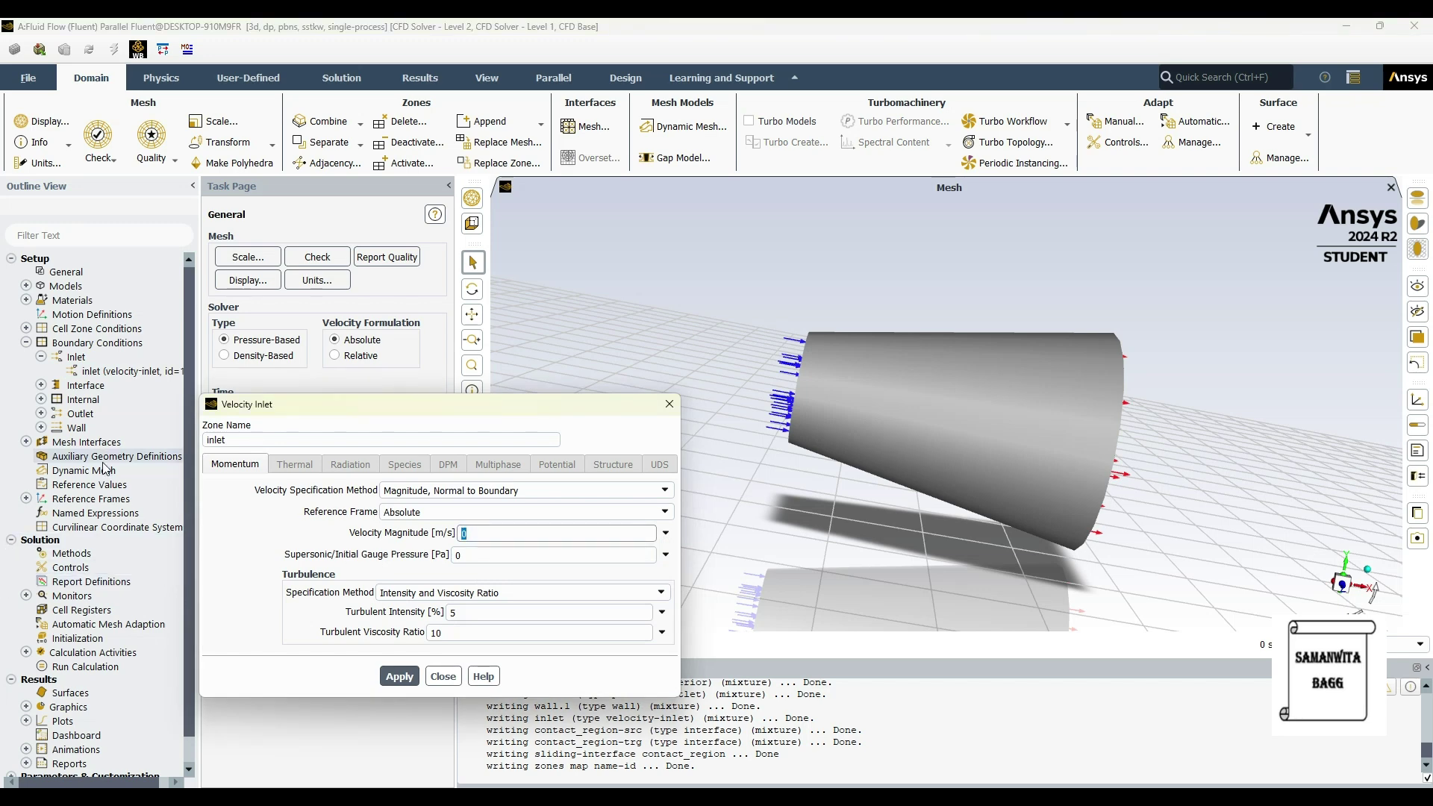
left_click(399, 676)
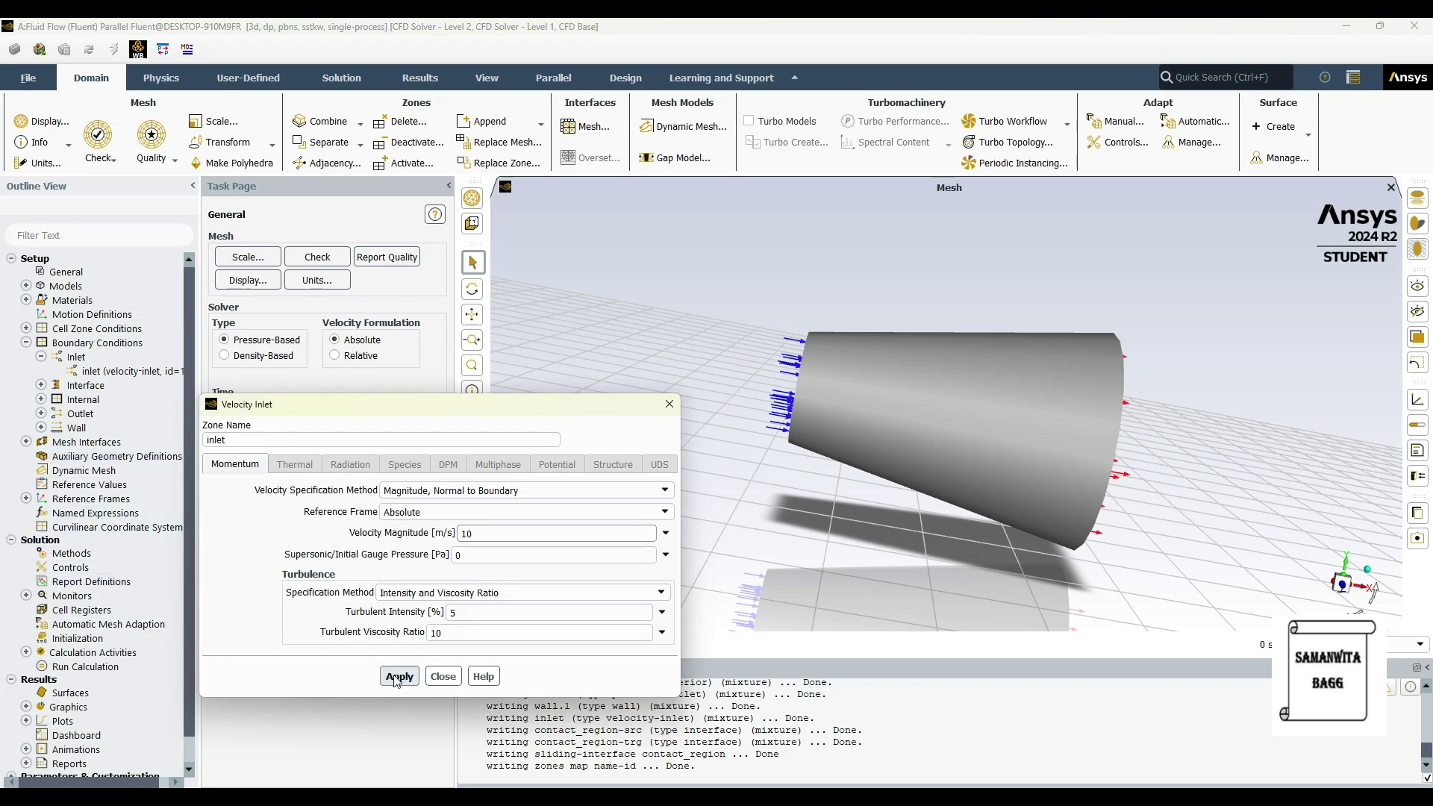
left_click(443, 676)
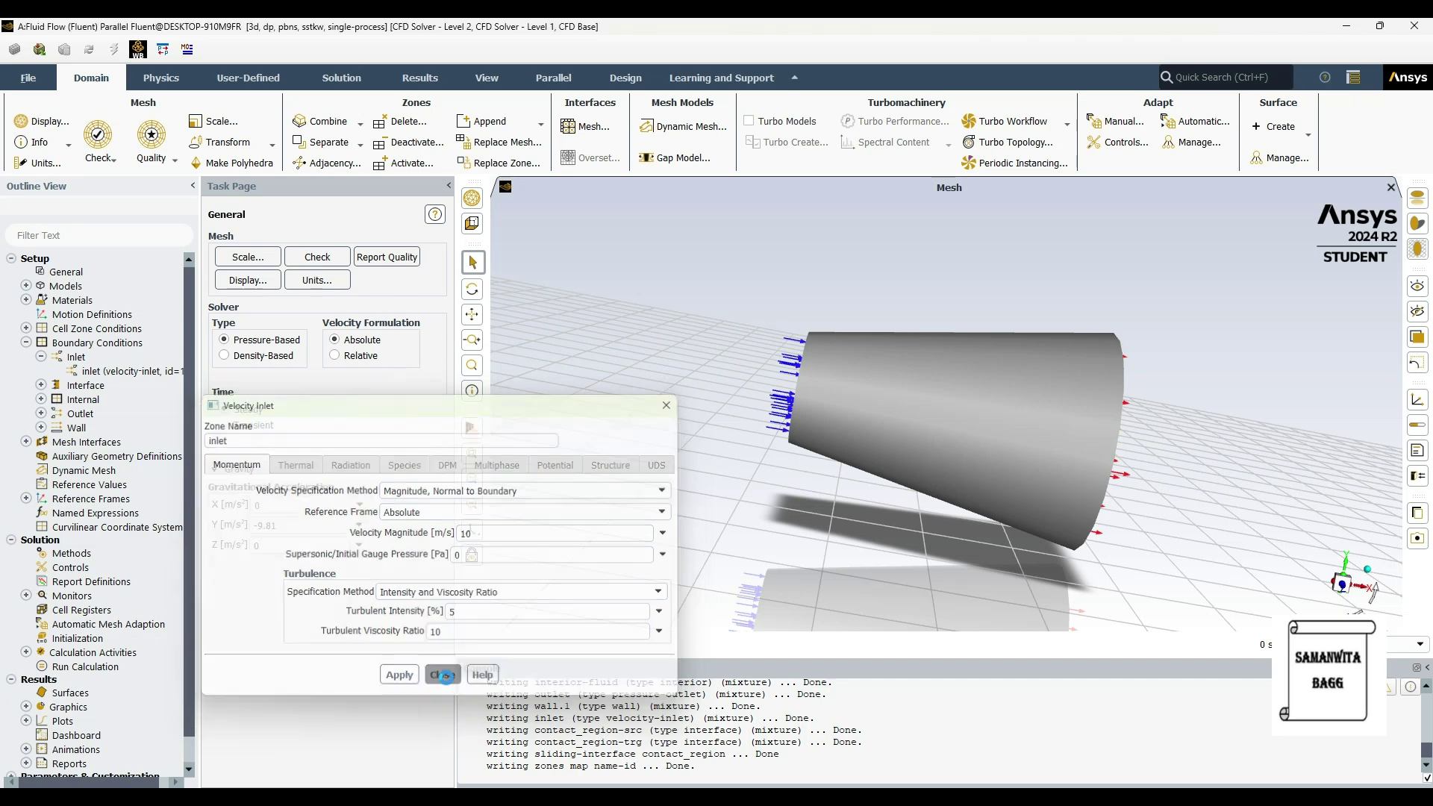
left_click(41, 357)
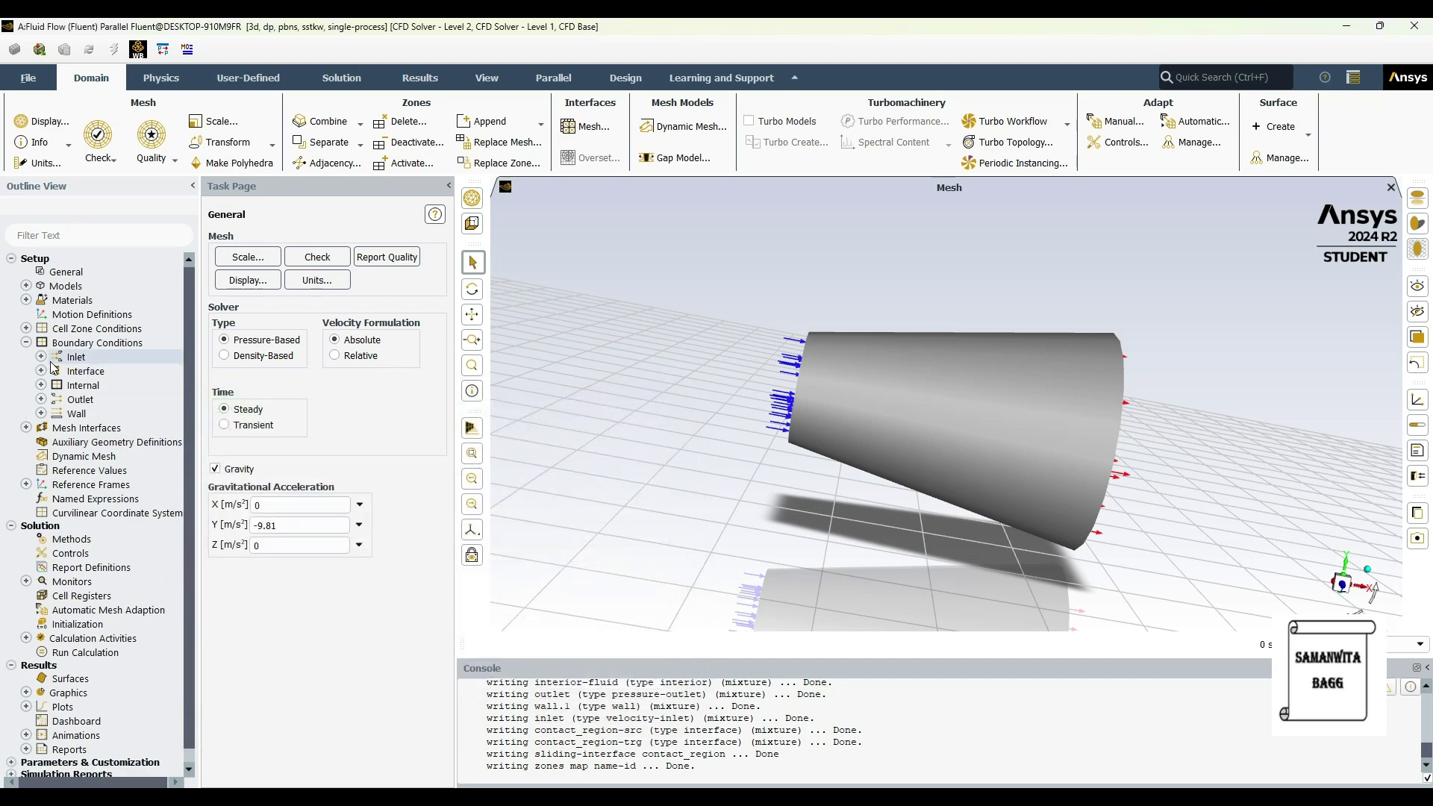
left_click(78, 470)
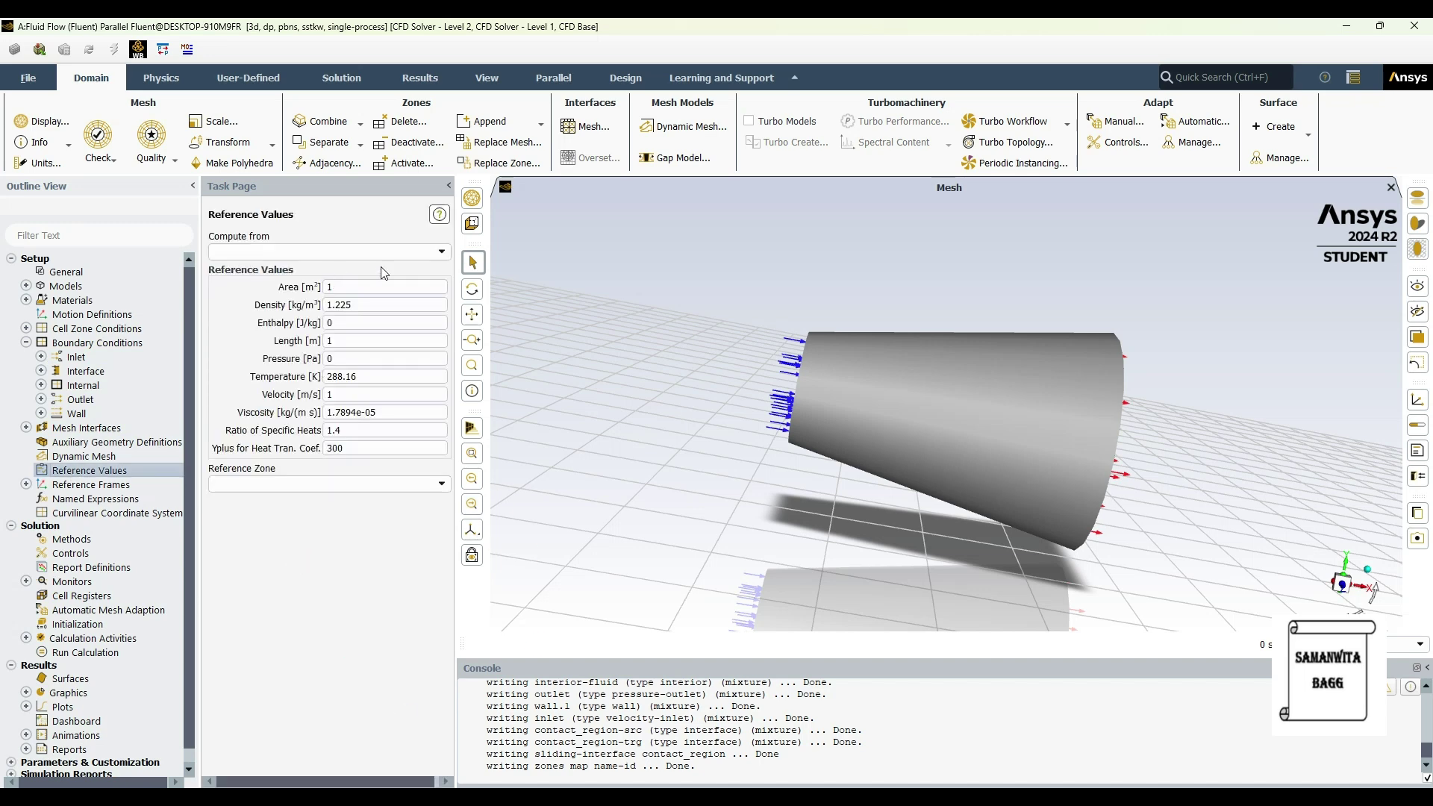
Compute reference values from inlet and set fluid as the reference zone
left_click(442, 252)
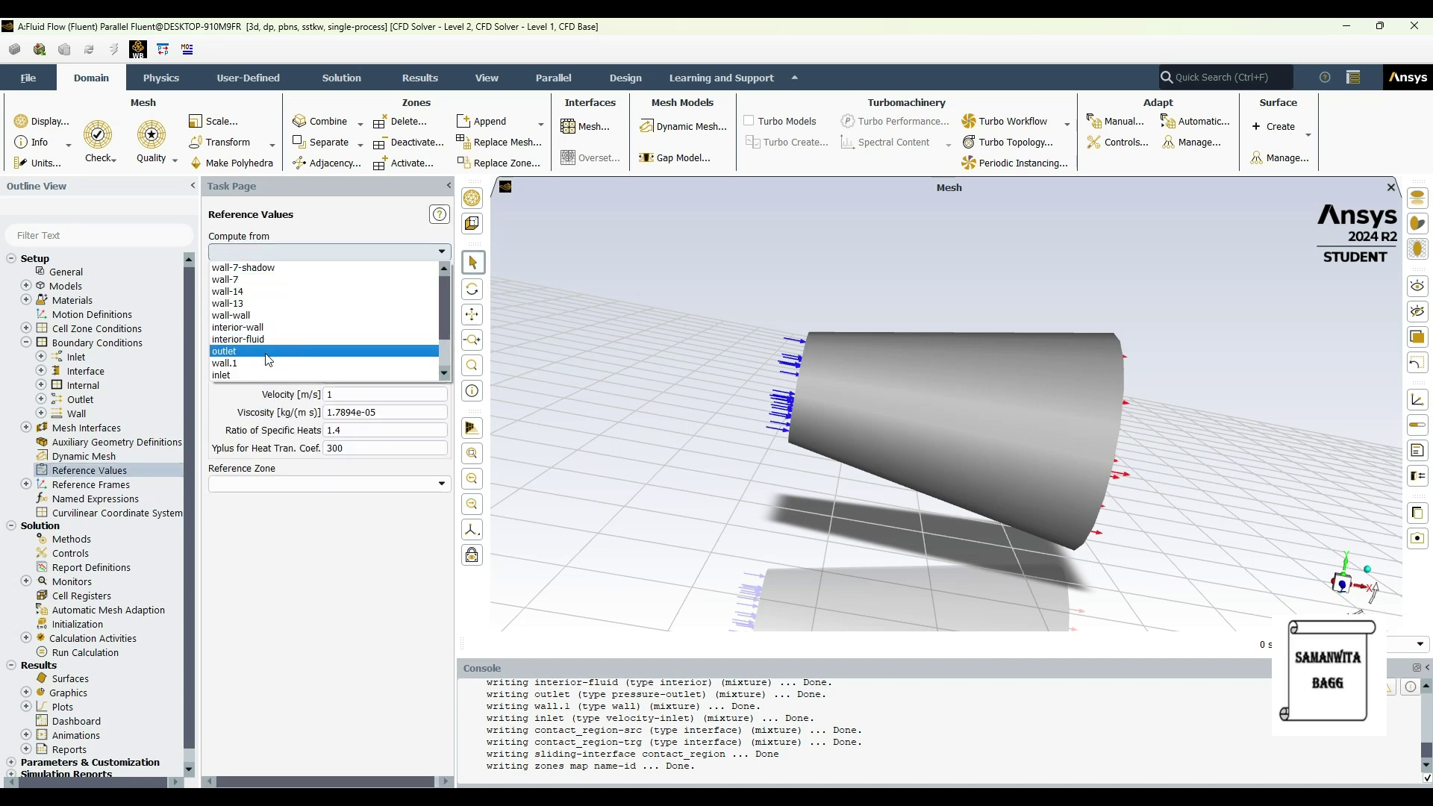
left_click(254, 374)
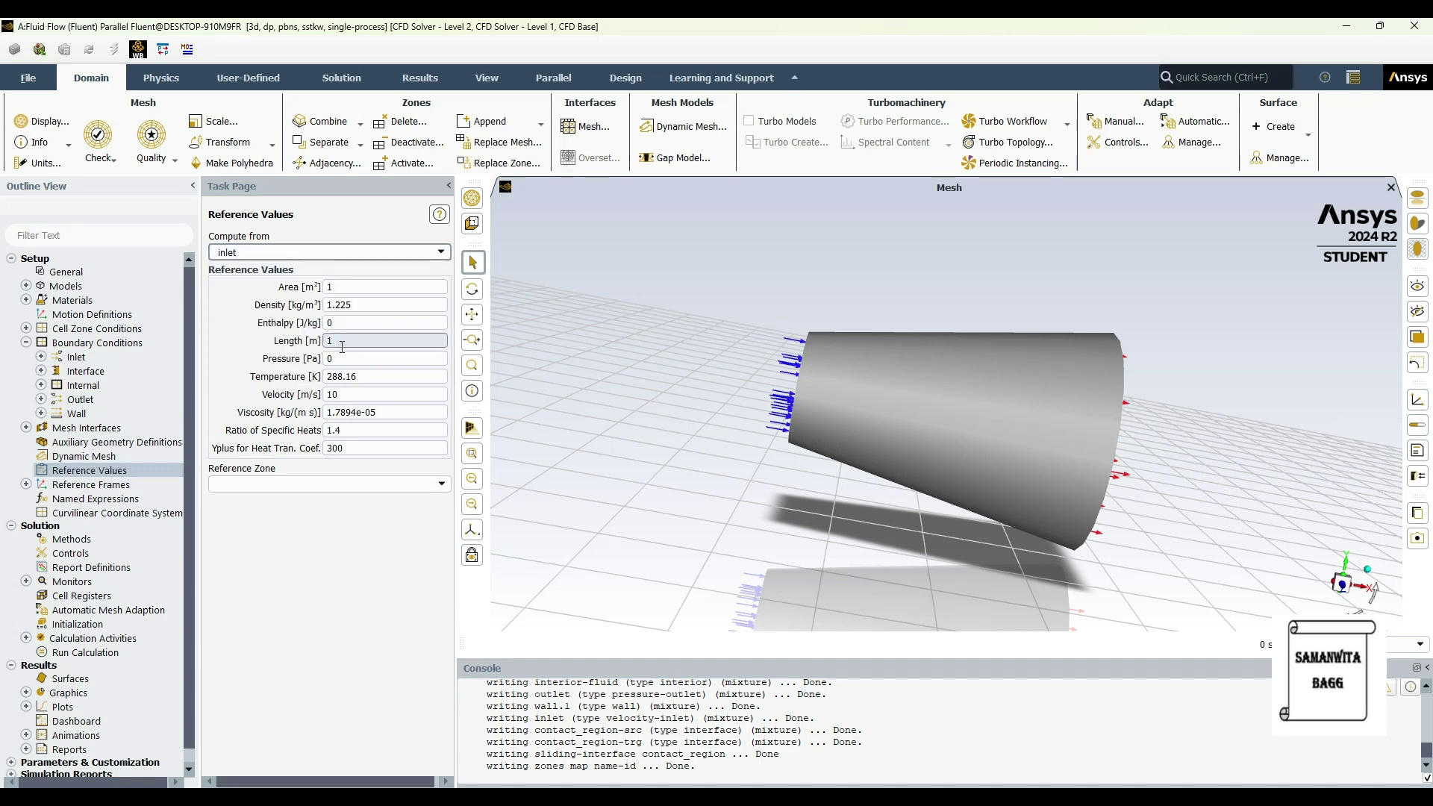
left_click(441, 484)
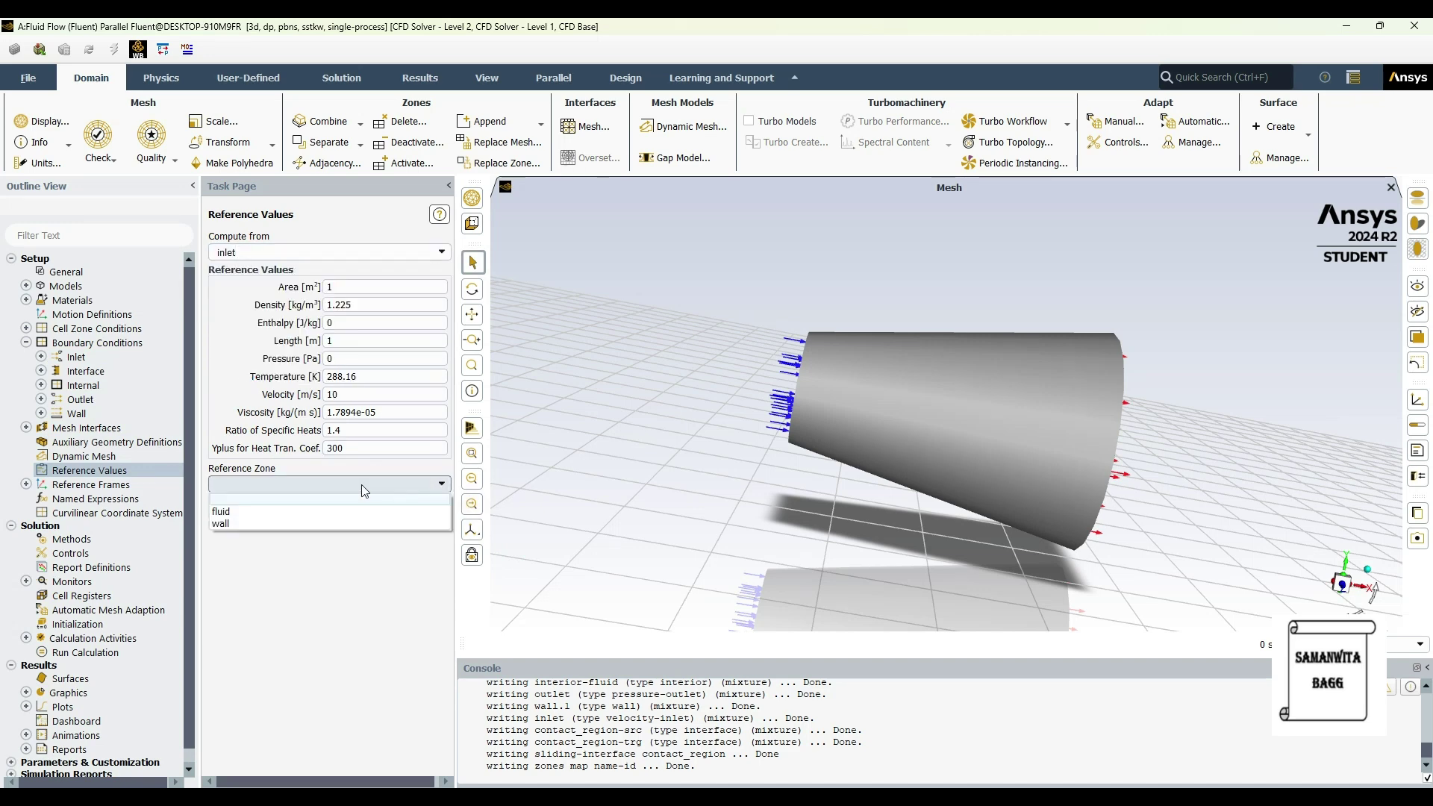
left_click(228, 512)
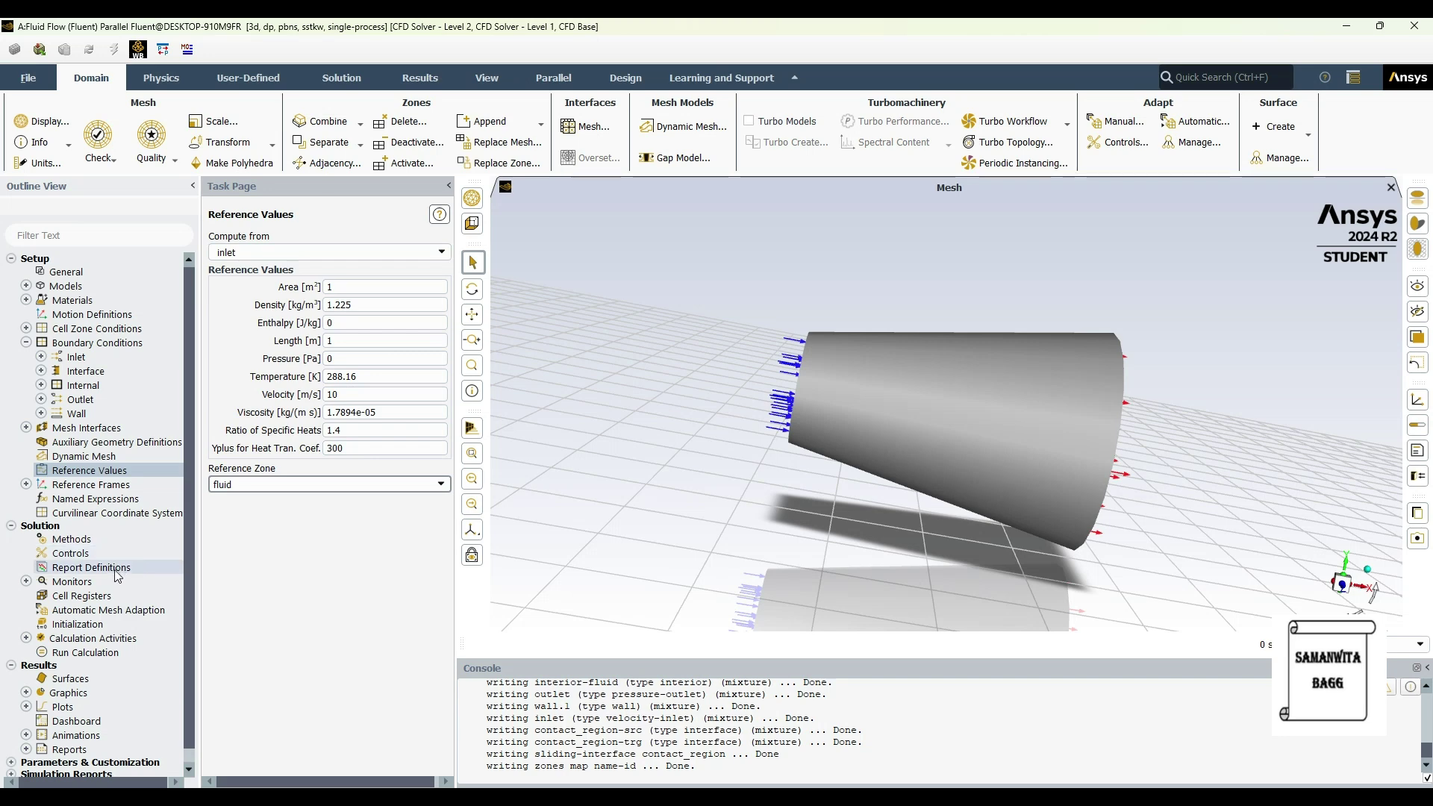
left_click(116, 625)
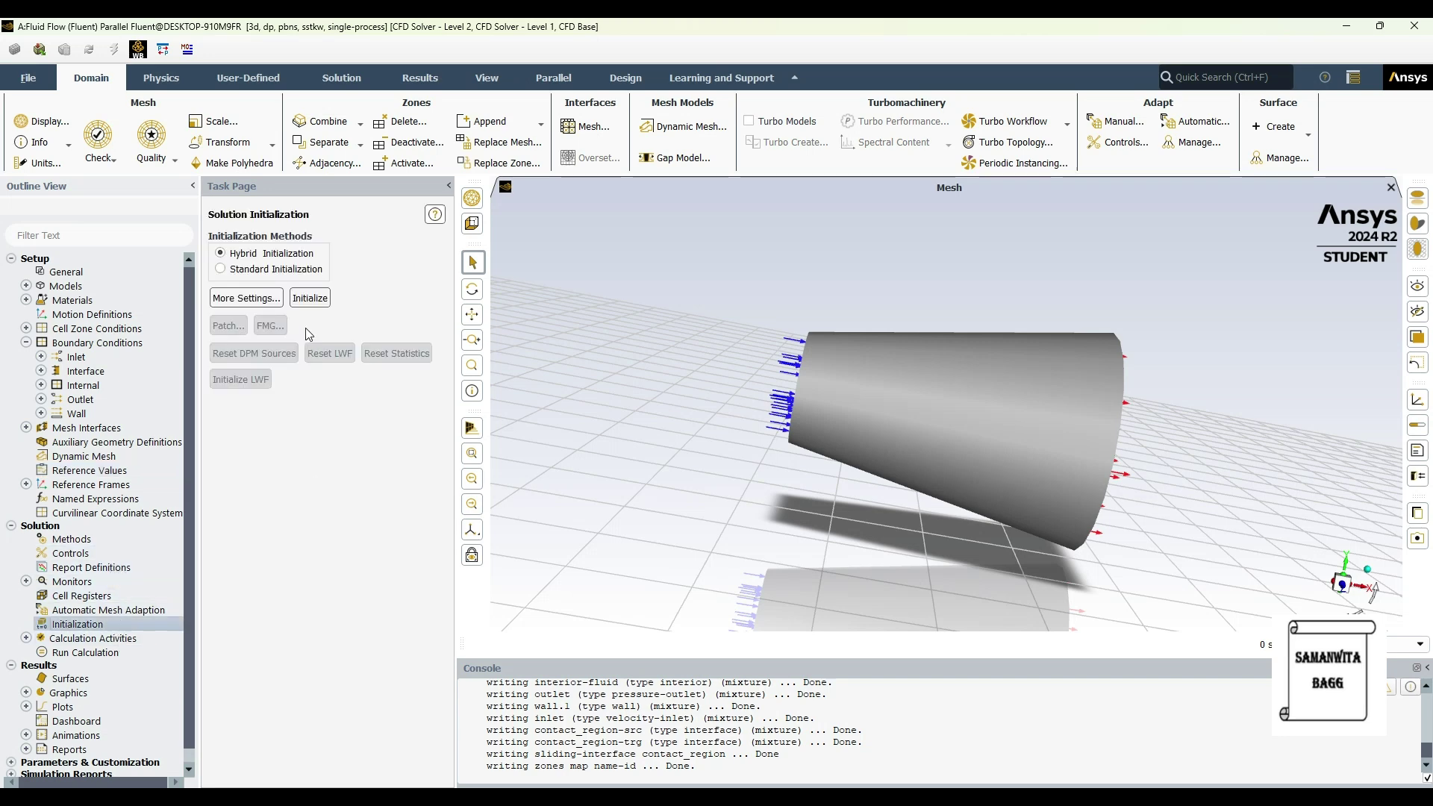
Initialize the flow field with standard initialization computed from the inlet
left_click(221, 270)
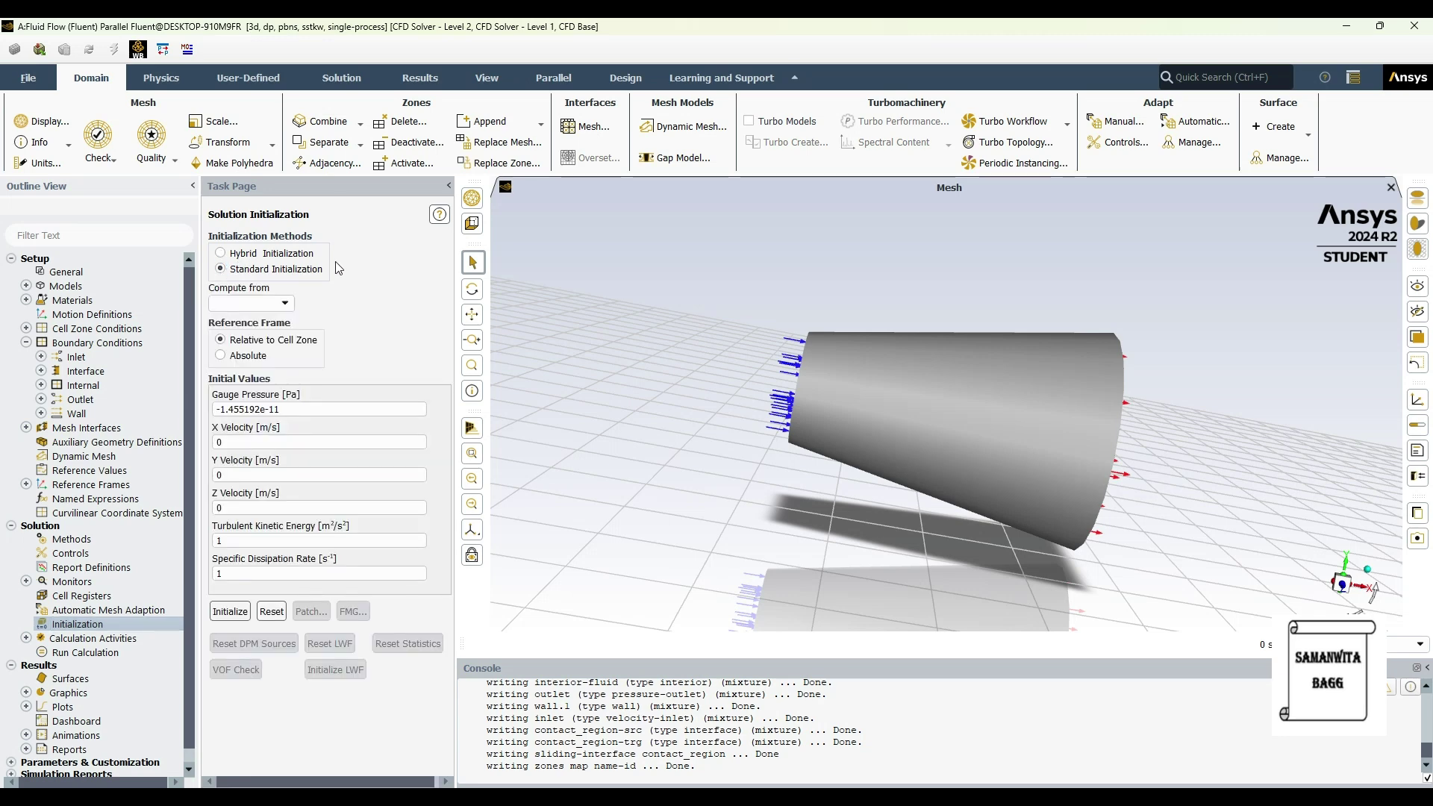
left_click(286, 303)
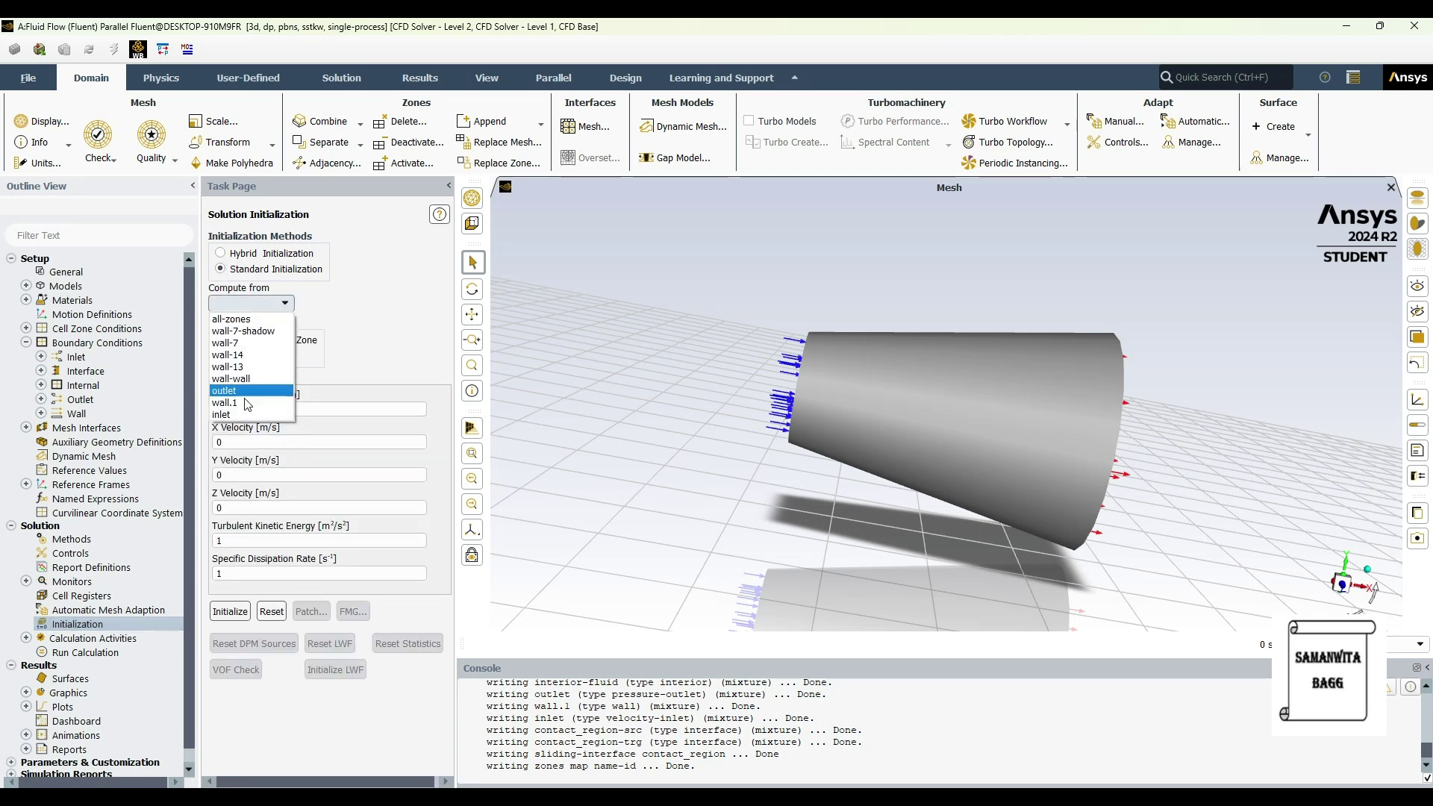
left_click(244, 415)
left_click(230, 611)
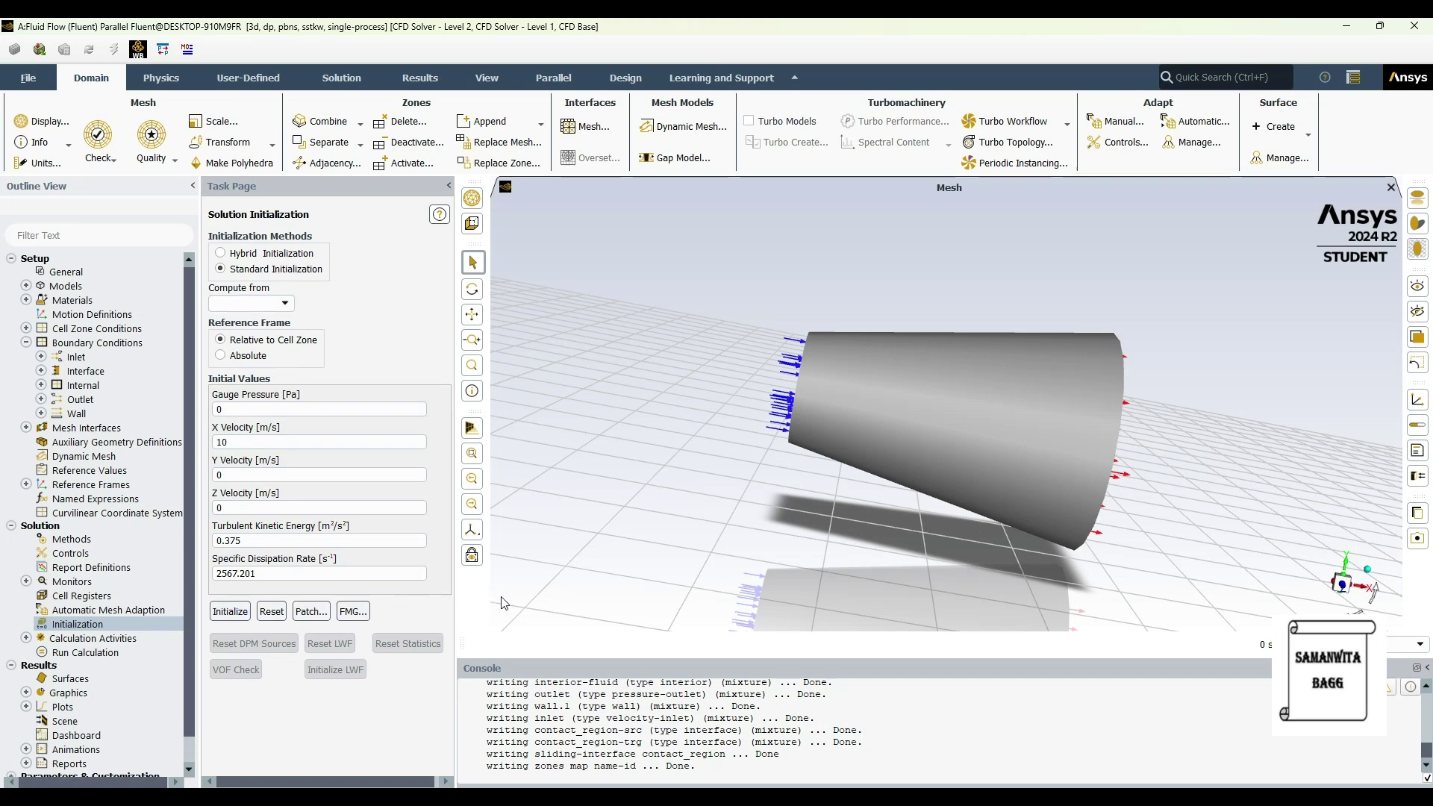
Autosave the data file every 20 iterations and open the Pathlines settings
left_click(26, 639)
double_click(107, 654)
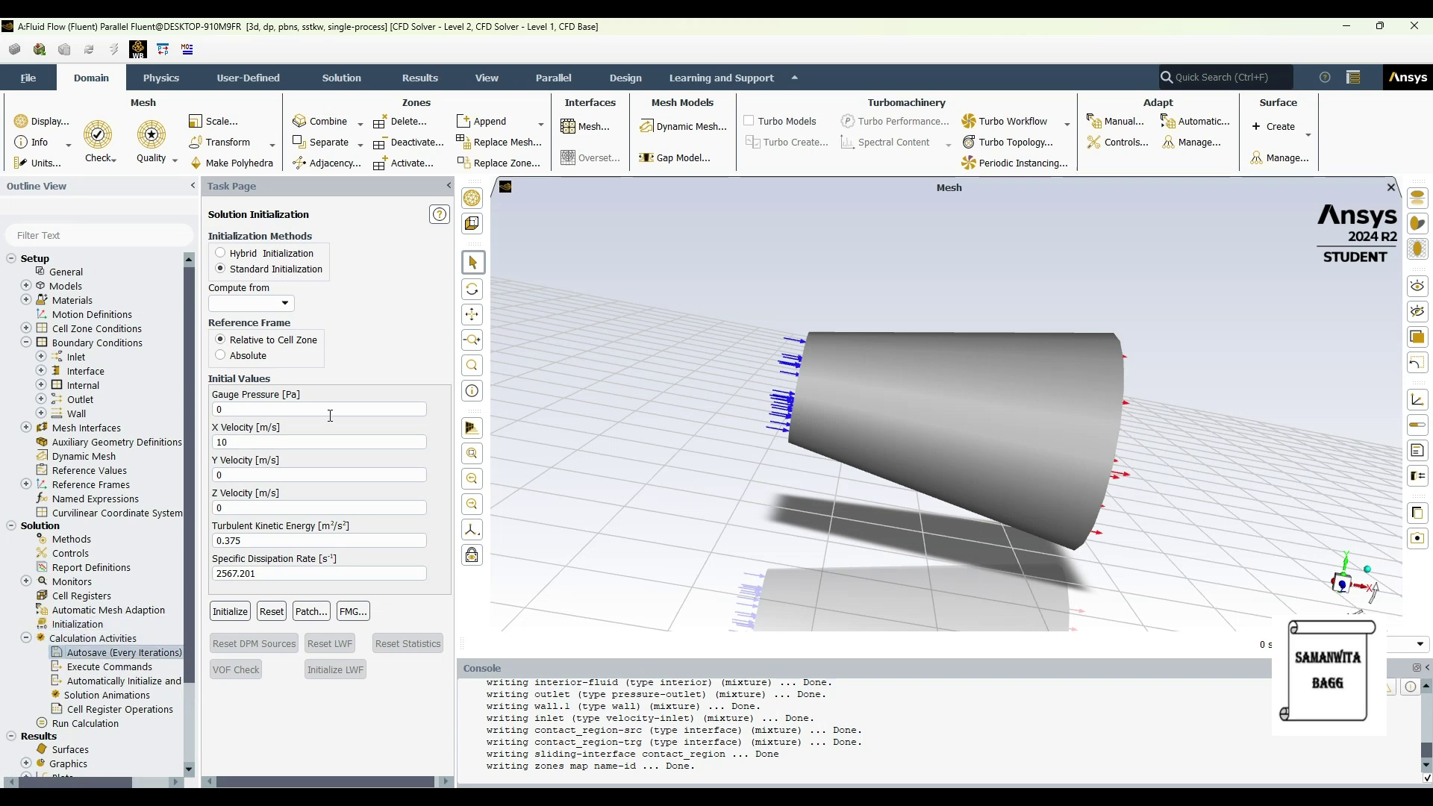
double_click(353, 428)
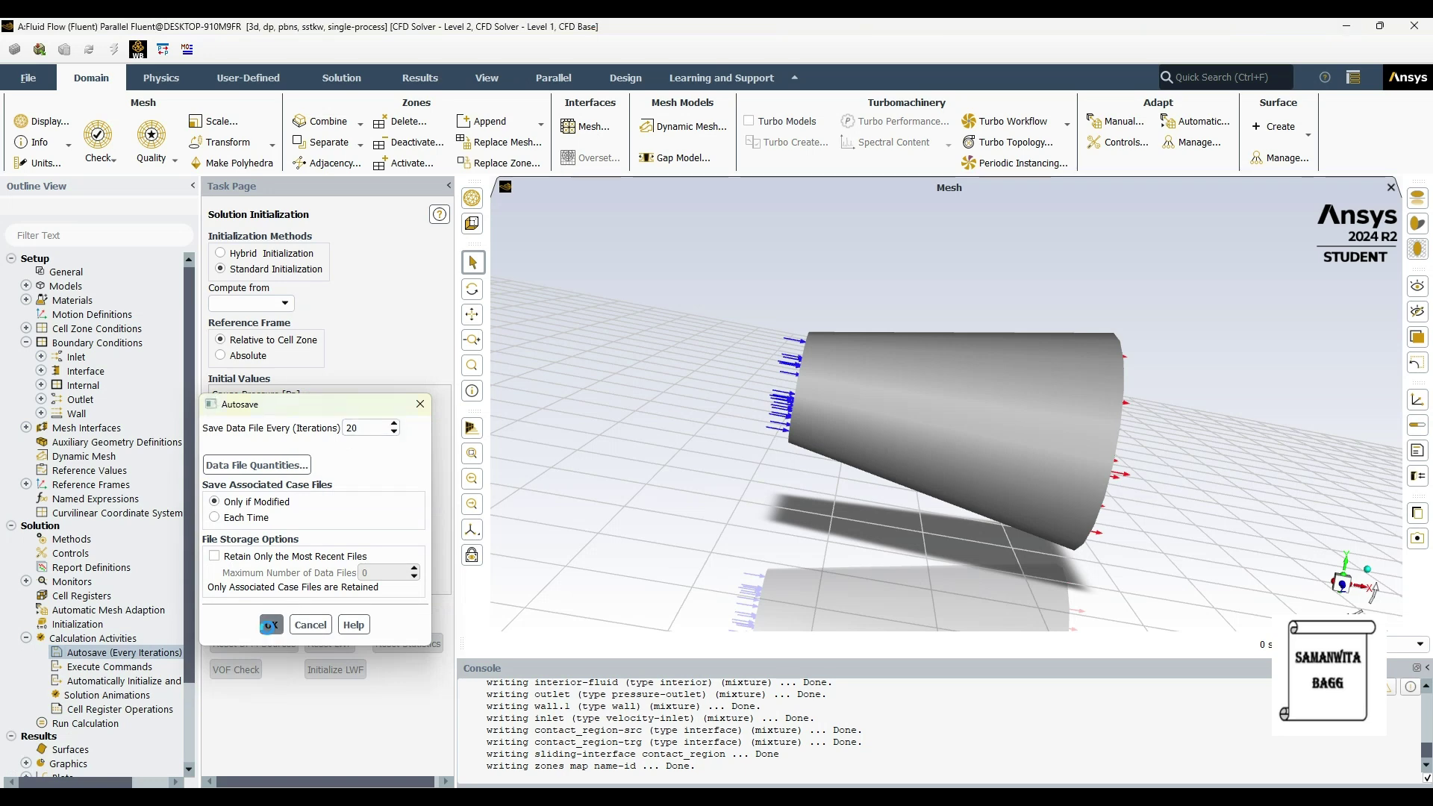
left_click(271, 625)
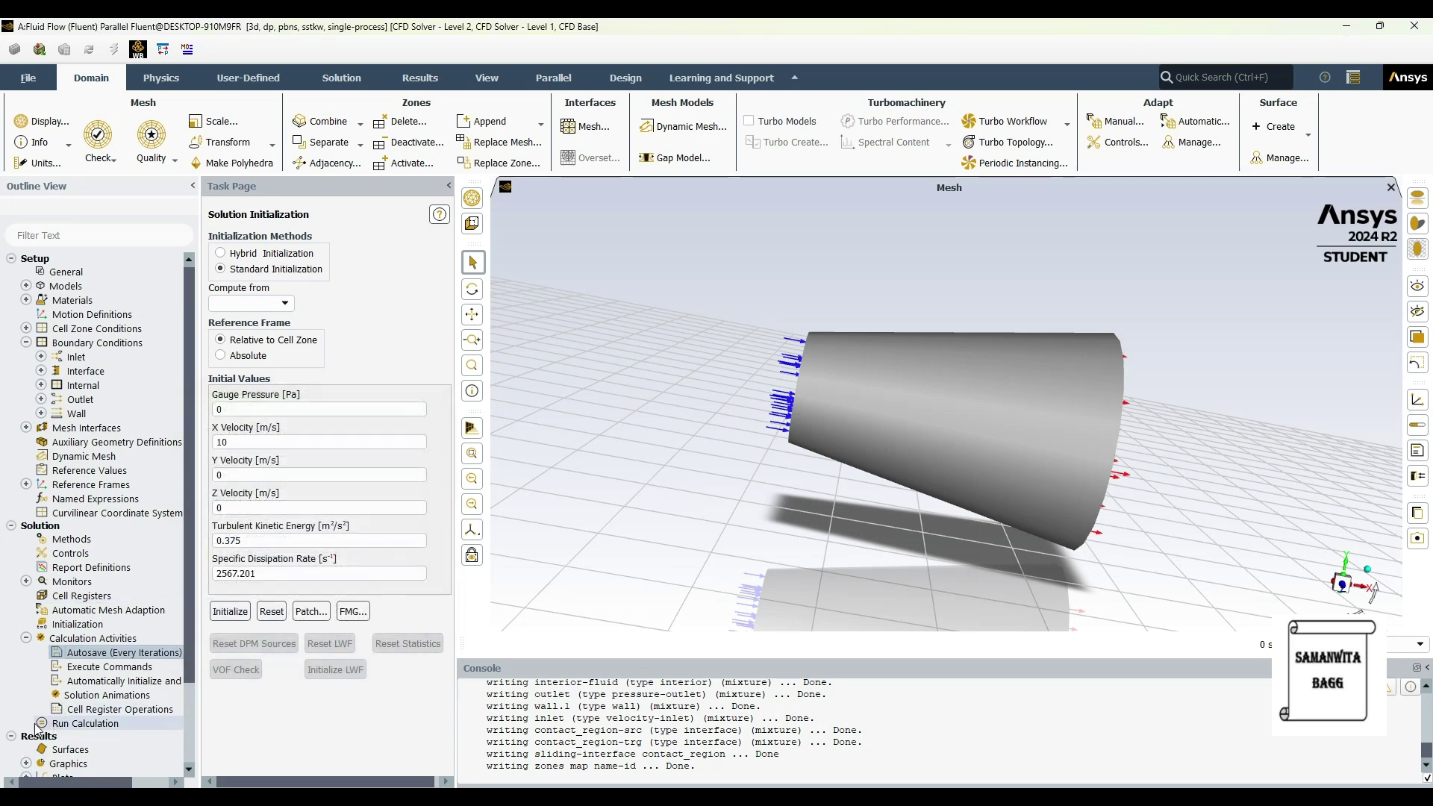
left_click(27, 639)
left_click(26, 693)
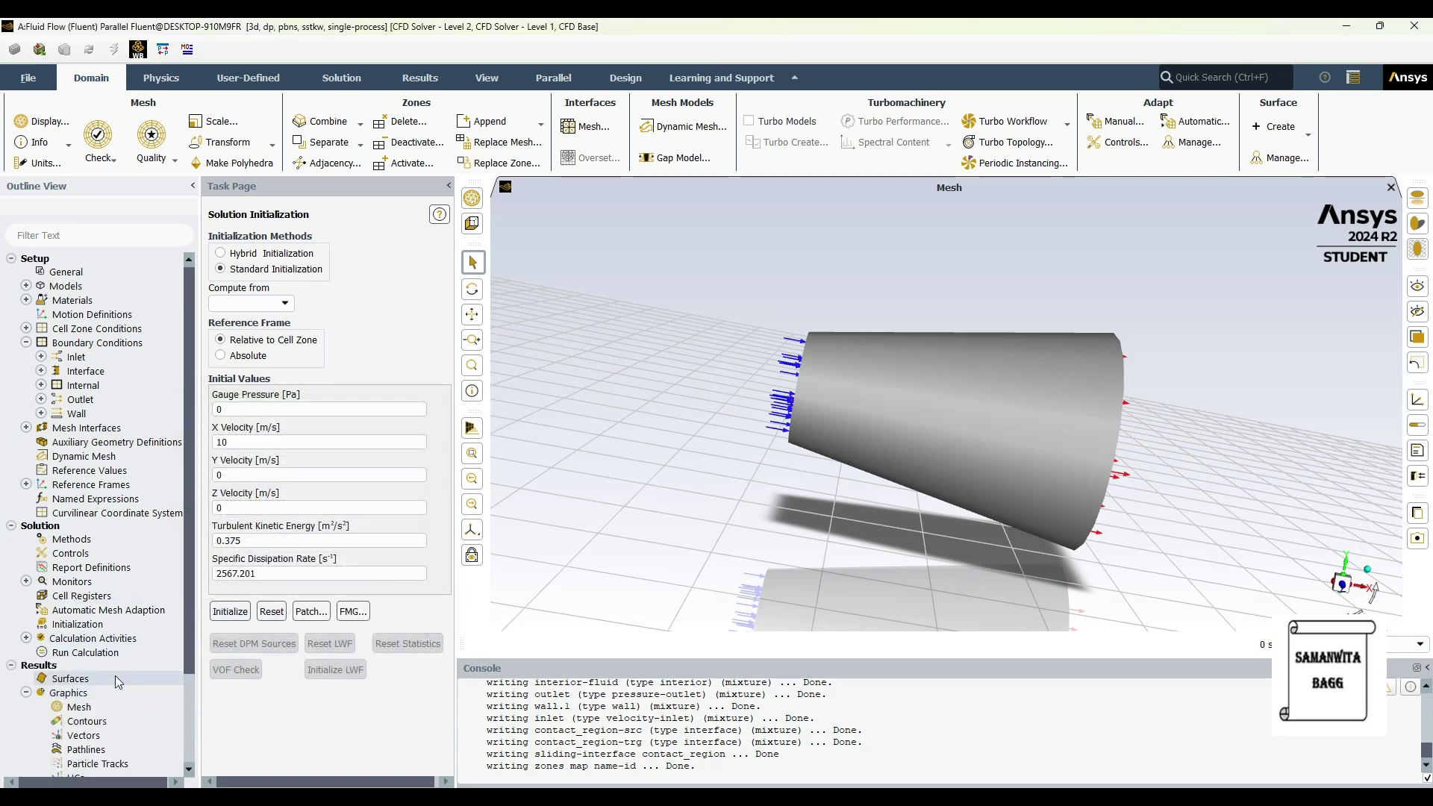
scroll(104, 668, "down", 2)
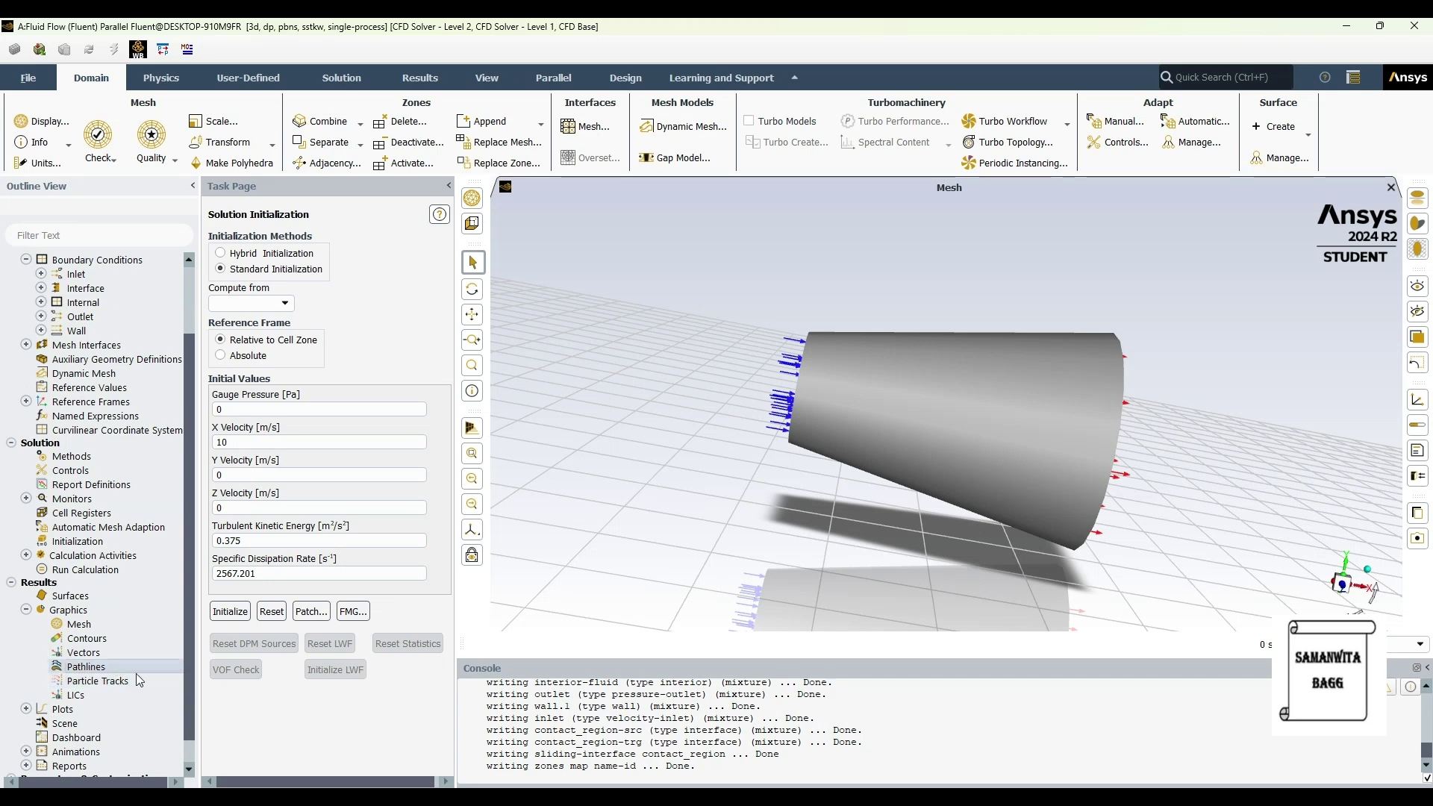
double_click(86, 667)
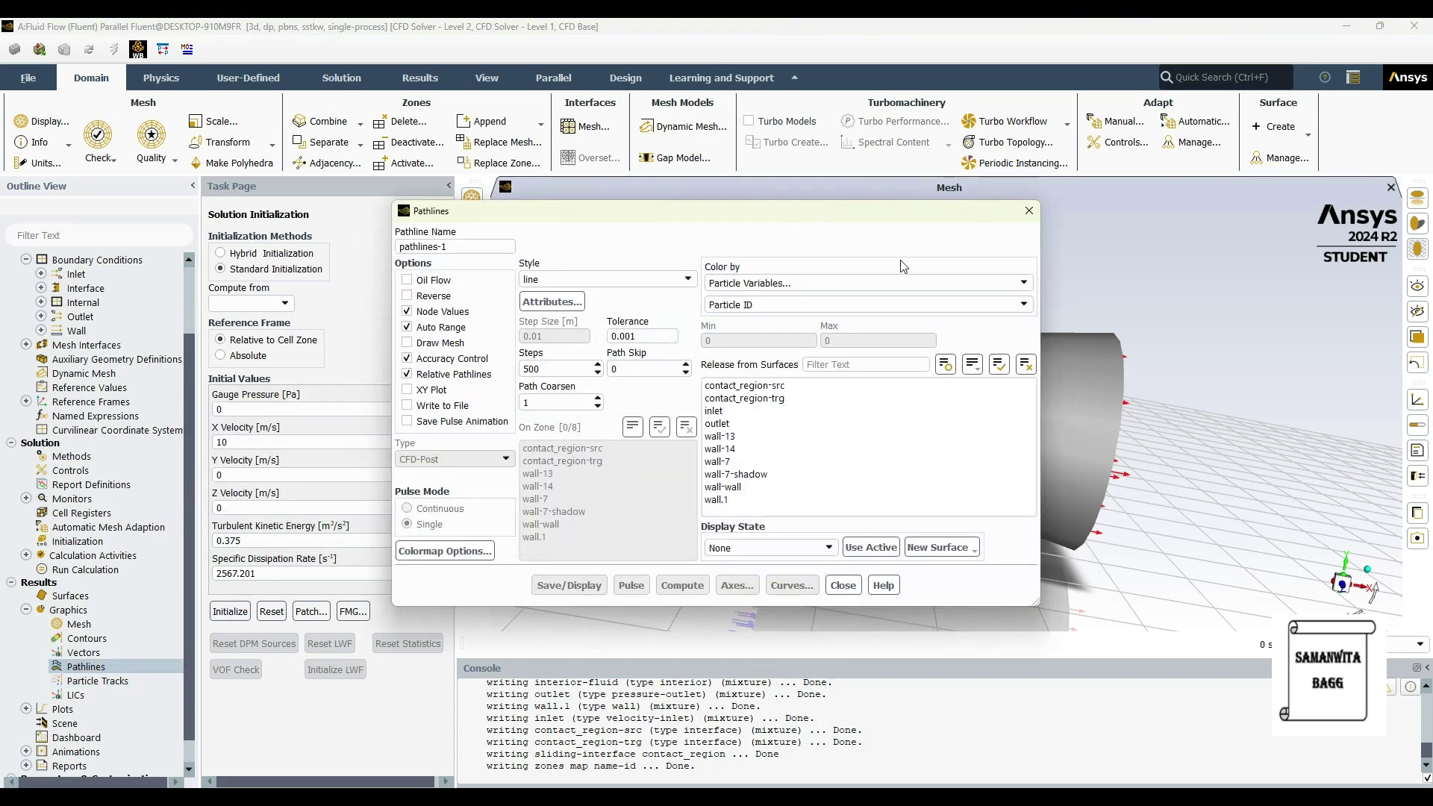
Display velocity-coloured pathlines released from inlet, outlet and wall-wall
left_click(929, 282)
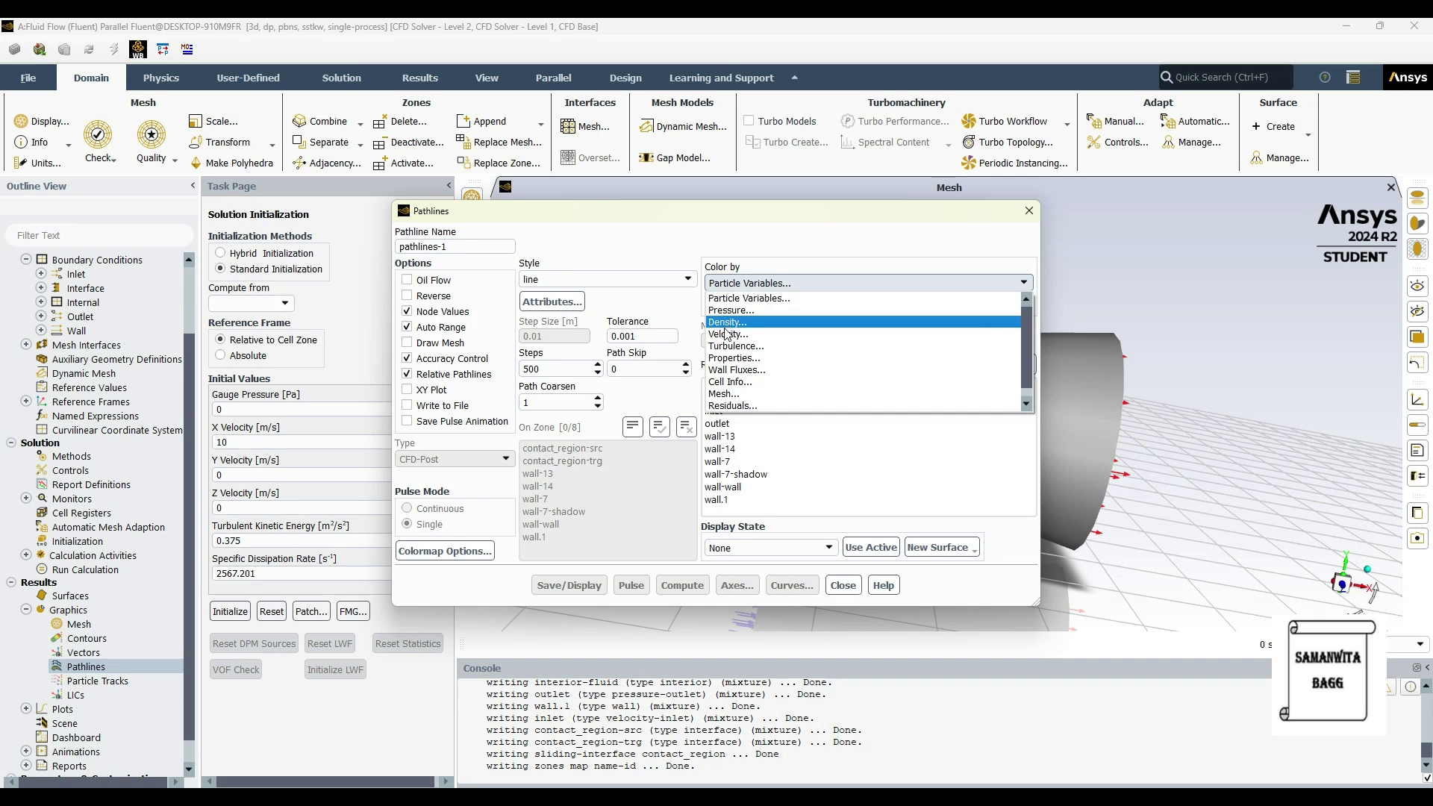
left_click(728, 334)
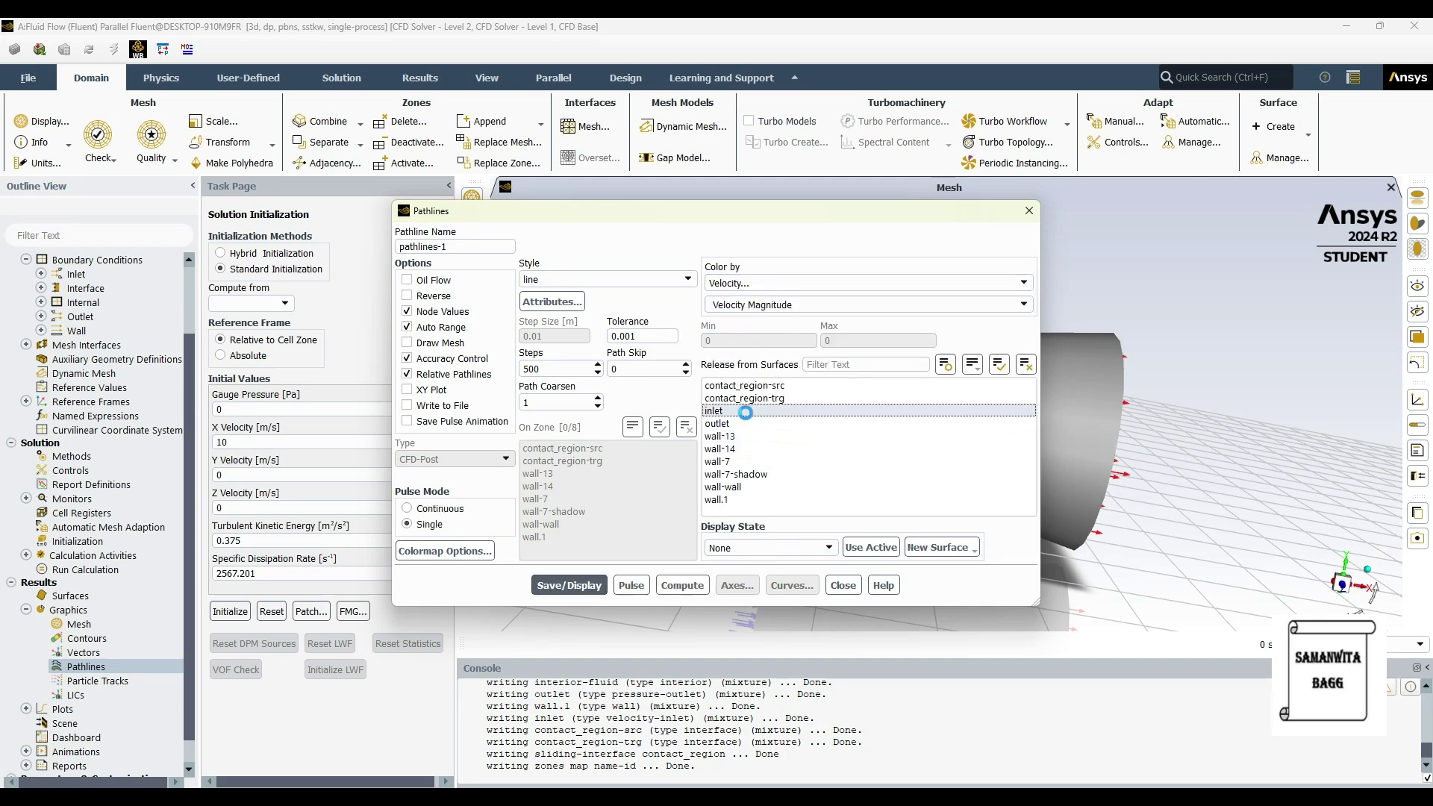
left_click(742, 411)
left_click(742, 425)
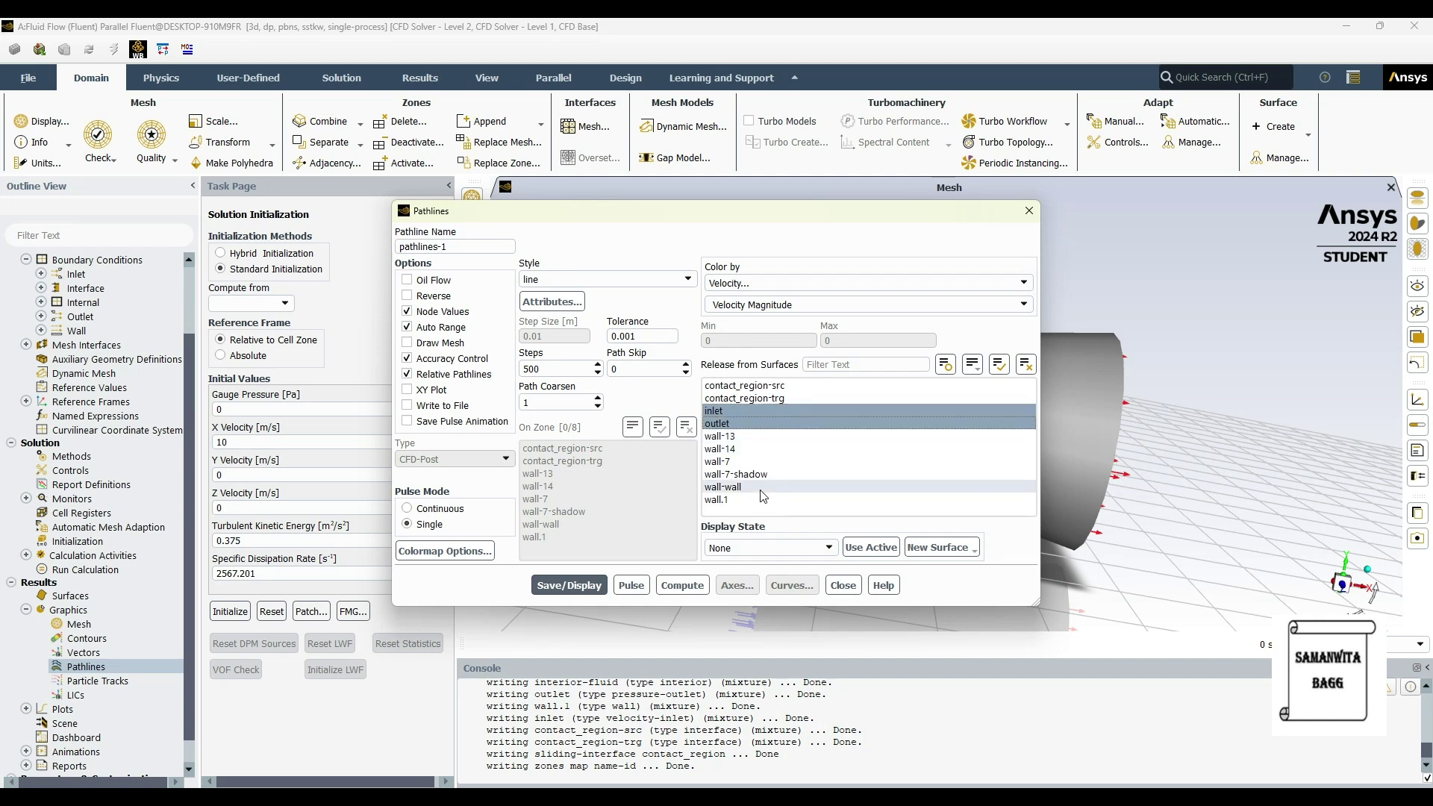
left_click(748, 489)
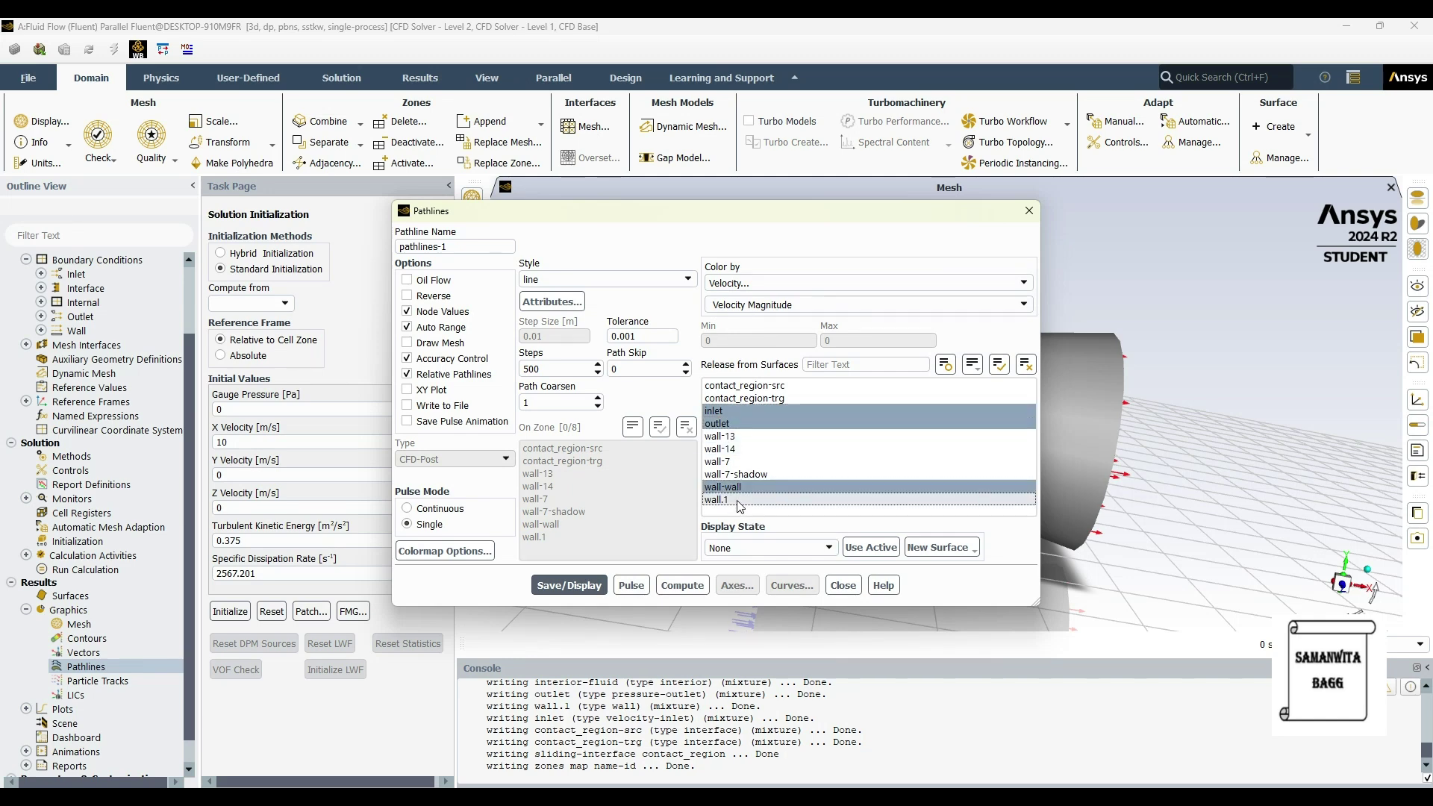
key("Return")
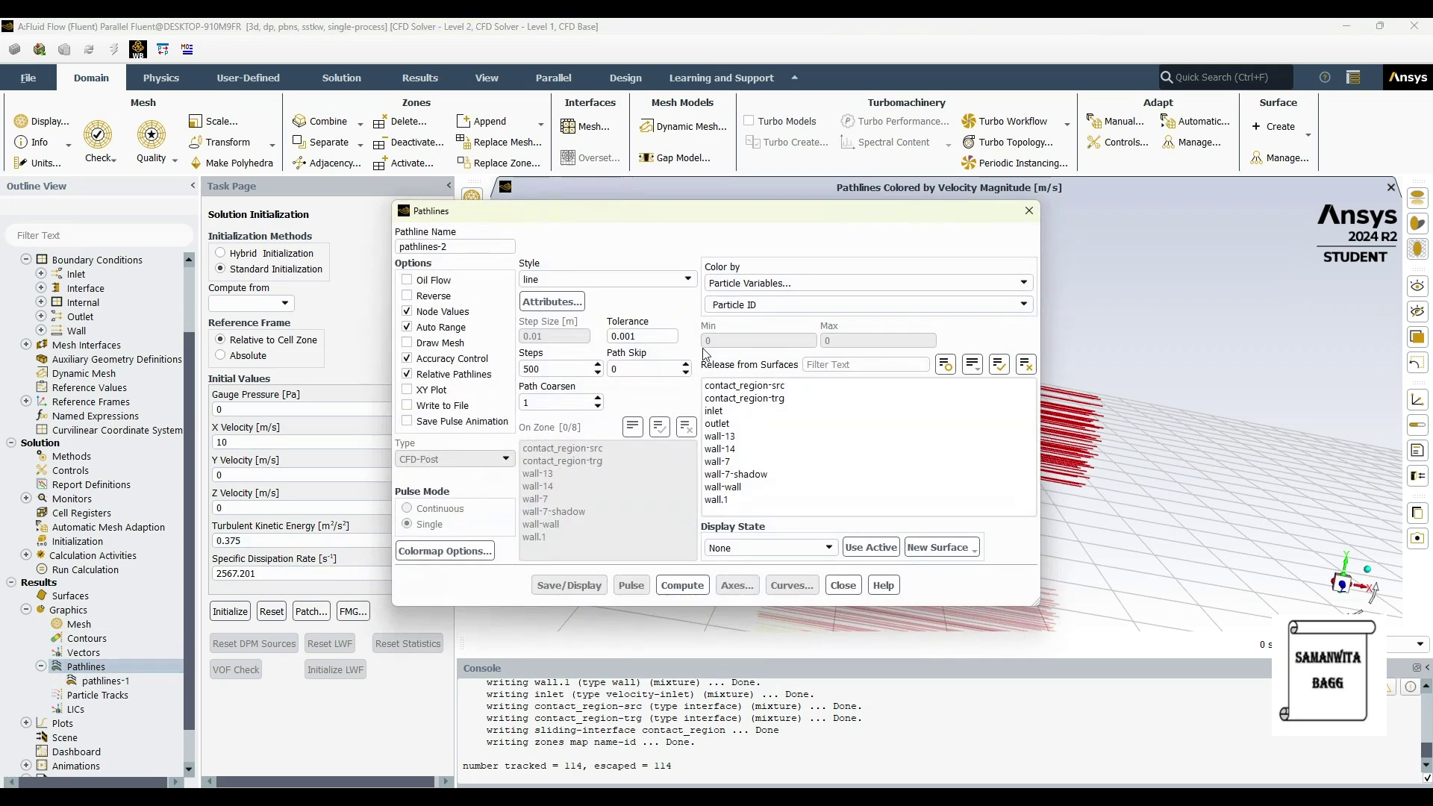
Display a second pathline set from inlet, outlet and wall-wall coloured by Dynamic Pressure
left_click(815, 287)
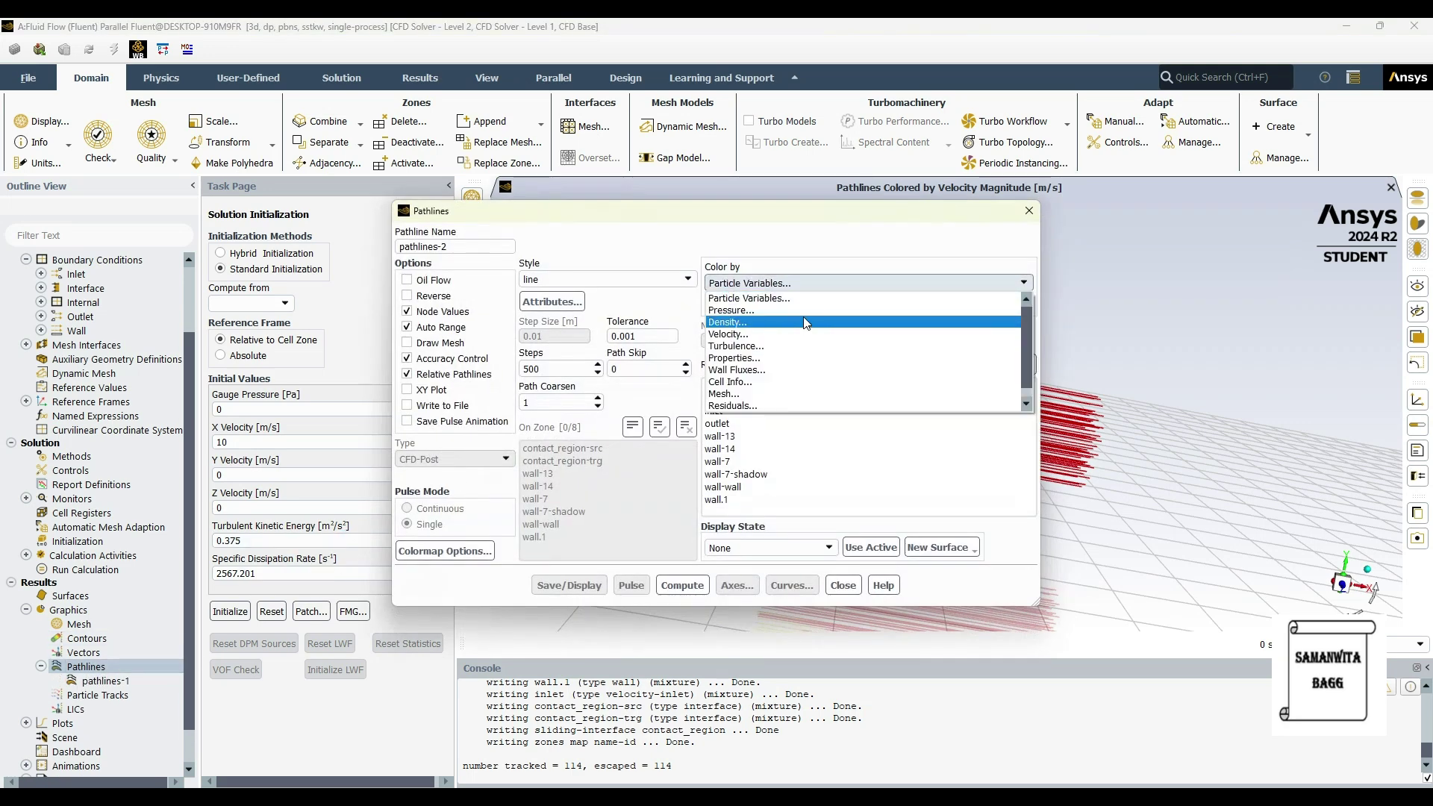
left_click(804, 293)
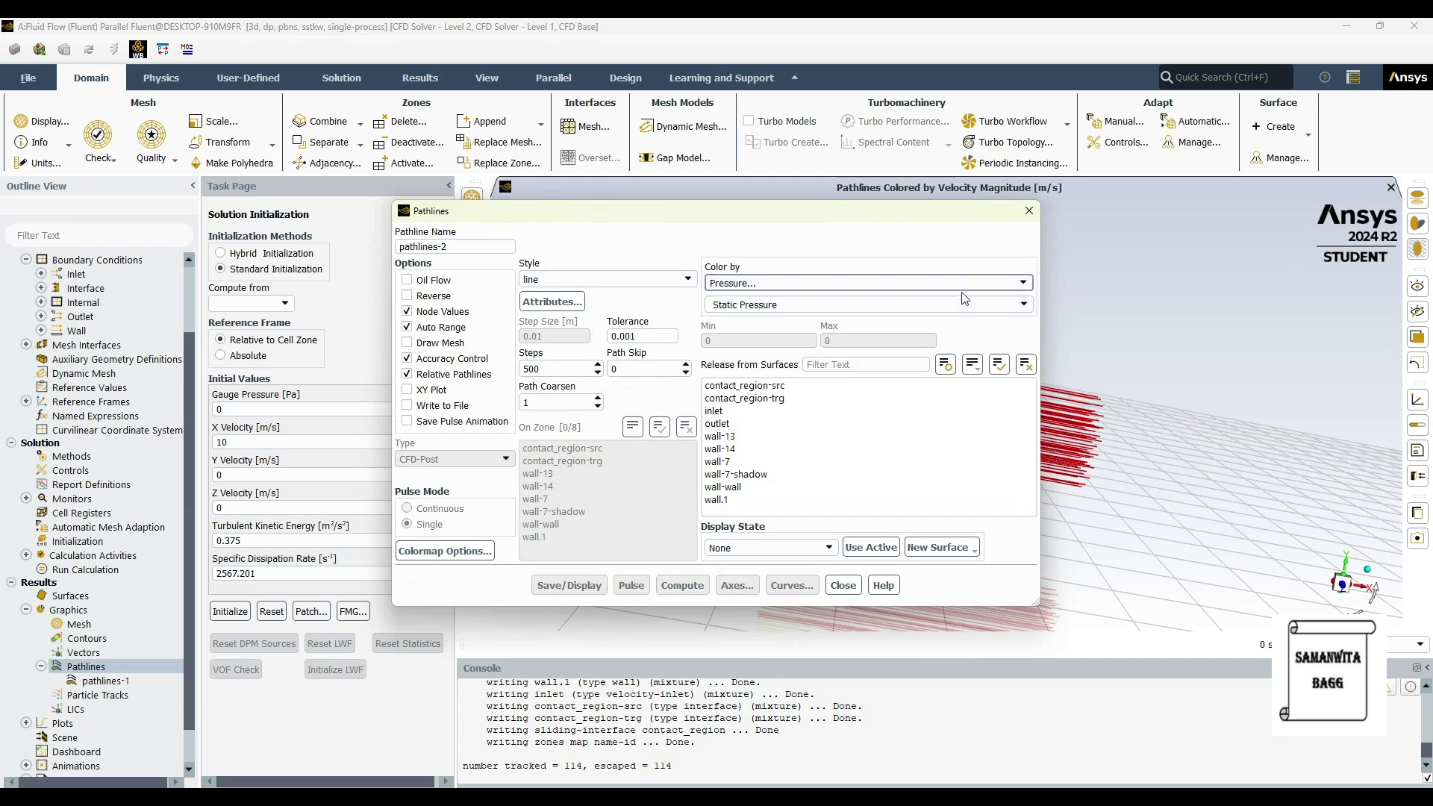
left_click(813, 305)
left_click(922, 344)
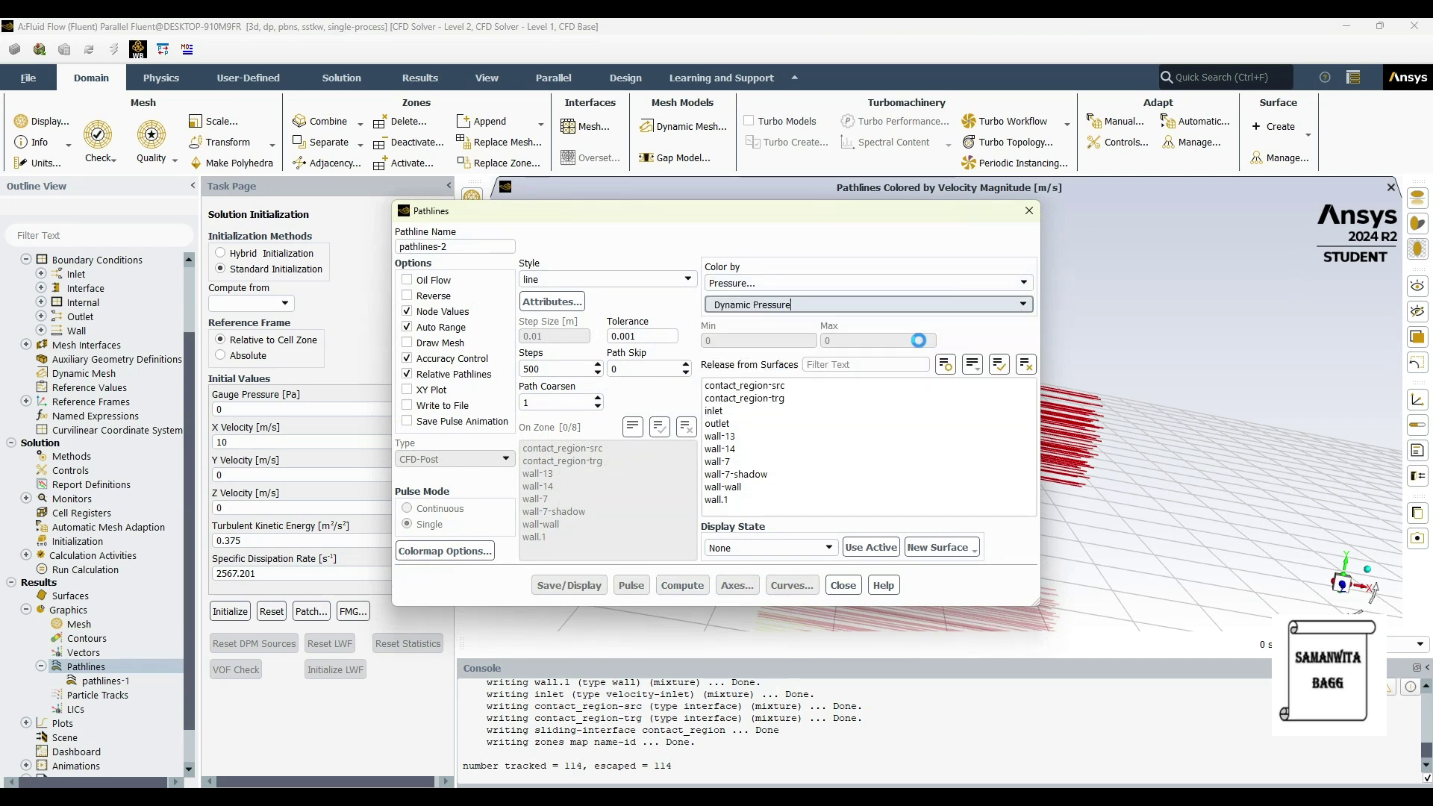
left_click(715, 411)
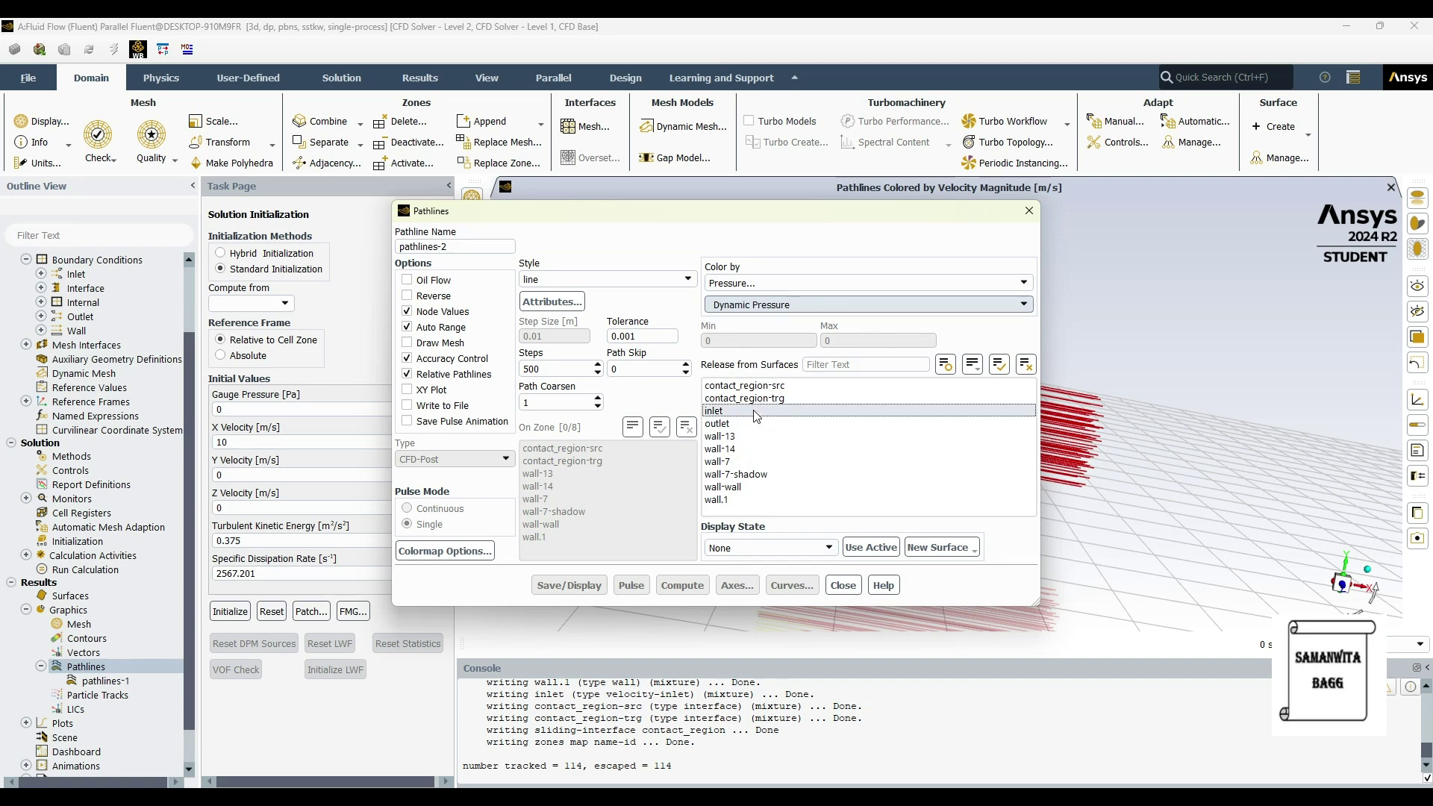
left_click(717, 424)
left_click(735, 487)
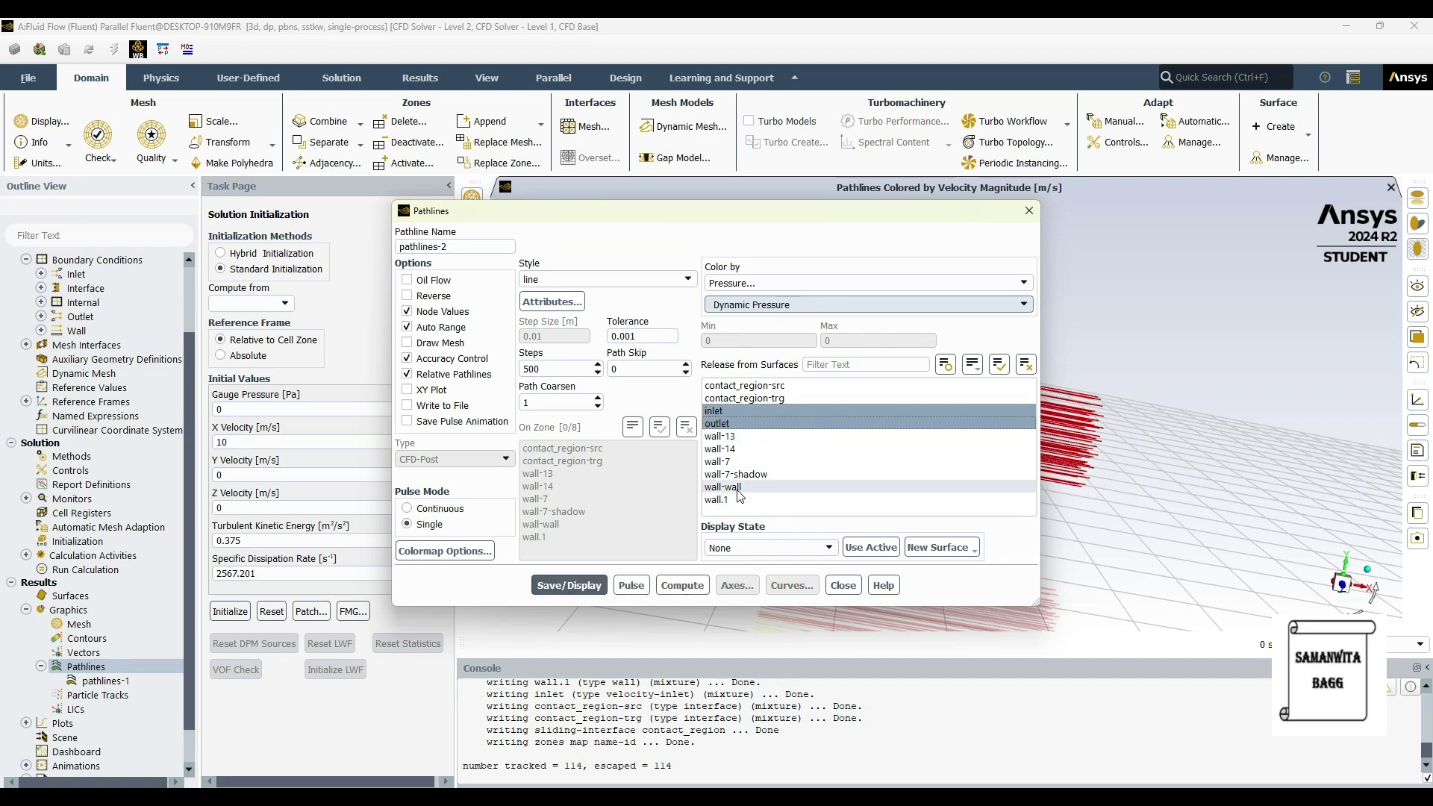
key("Return")
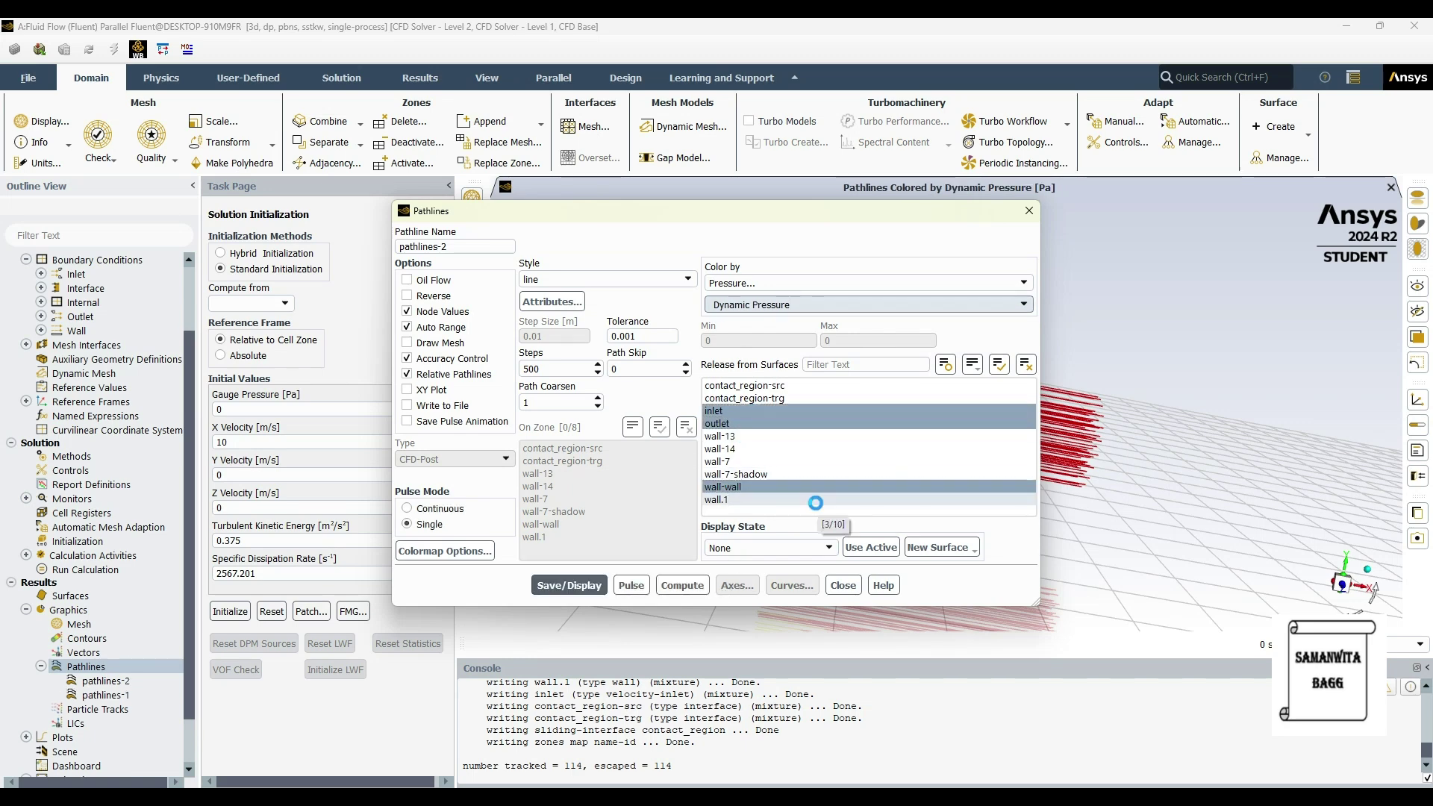
left_click(1029, 210)
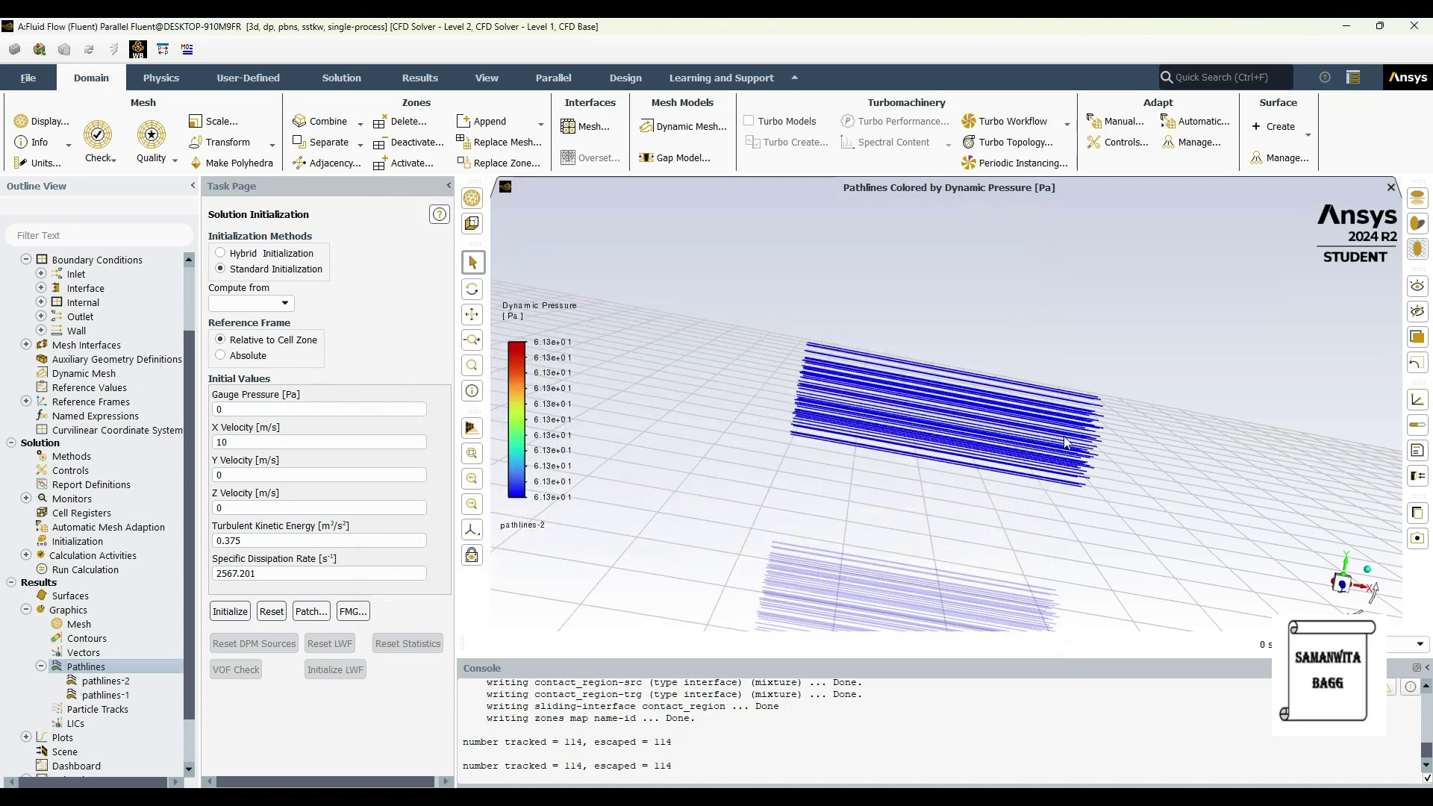
double_click(99, 644)
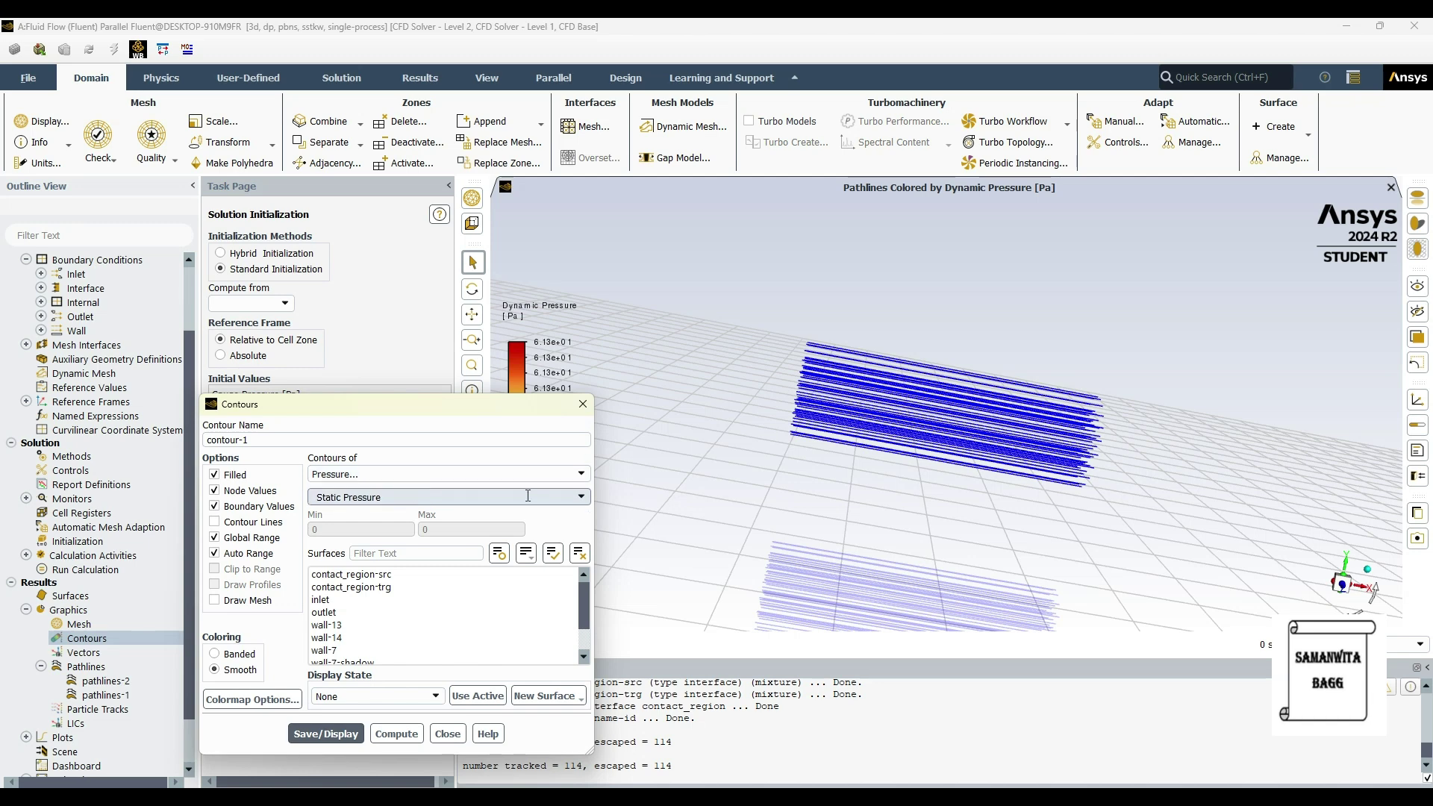
Display a Dynamic Pressure contour on contact_region-trg as contour-1
left_click(581, 498)
left_click(384, 536)
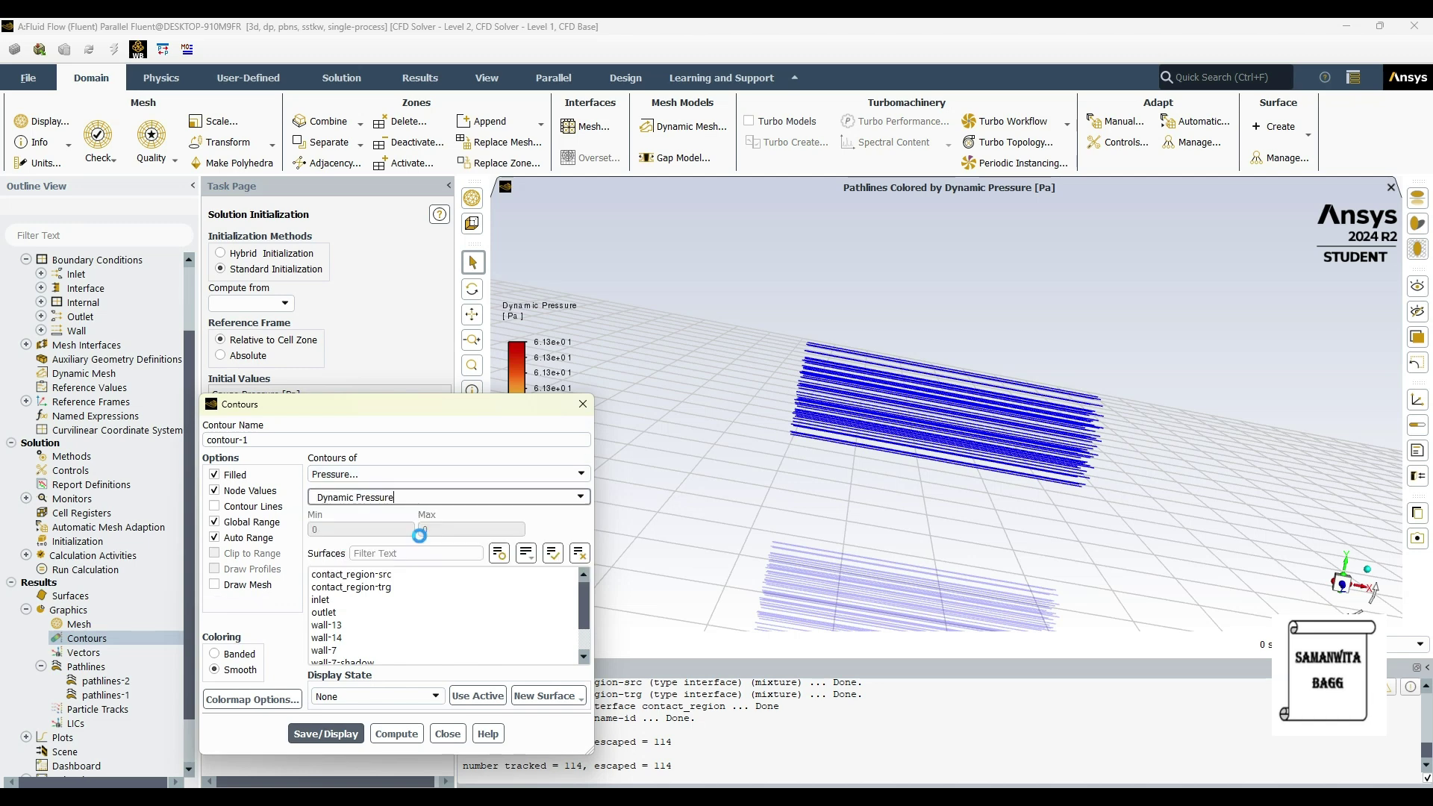
left_click(380, 590)
left_click(352, 719)
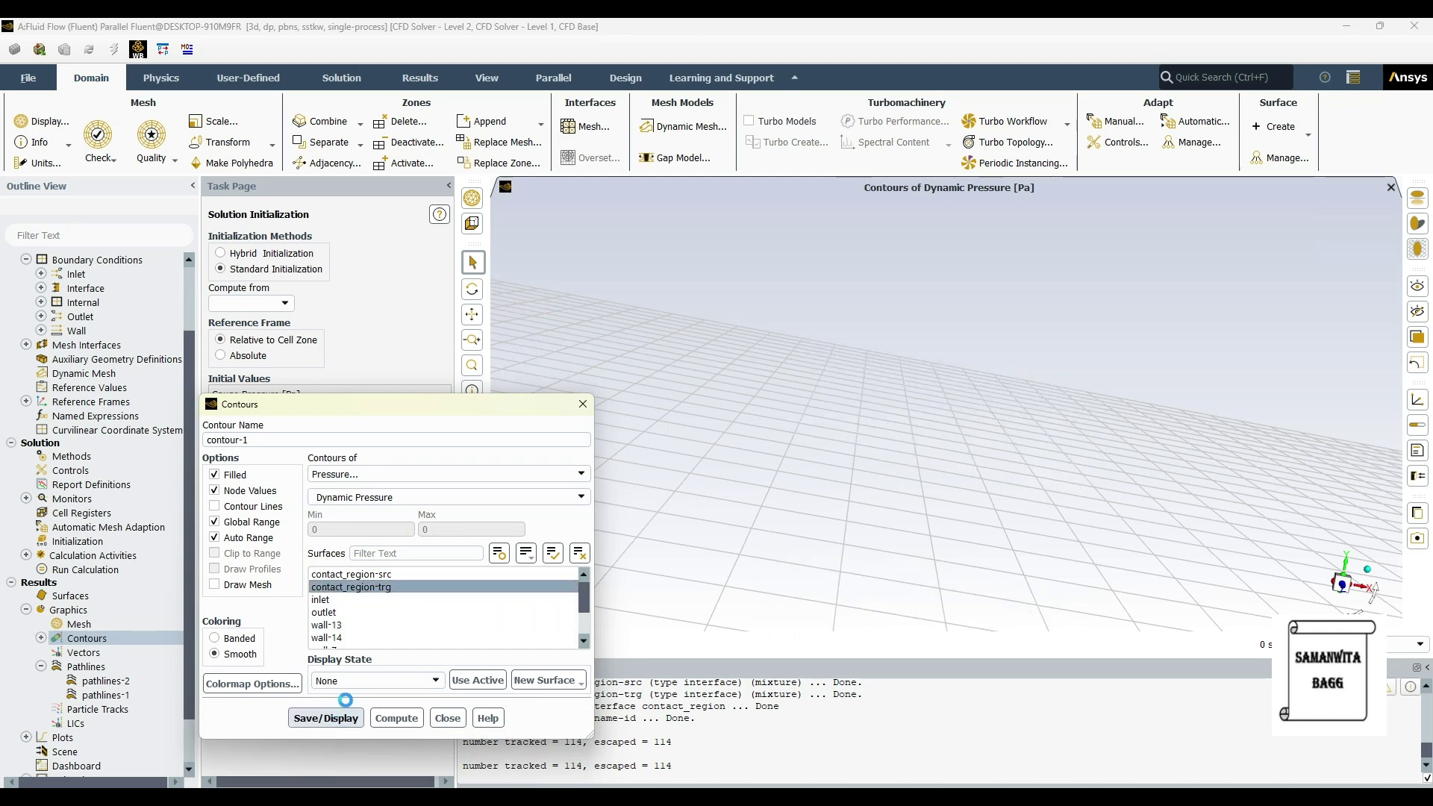
left_click(583, 404)
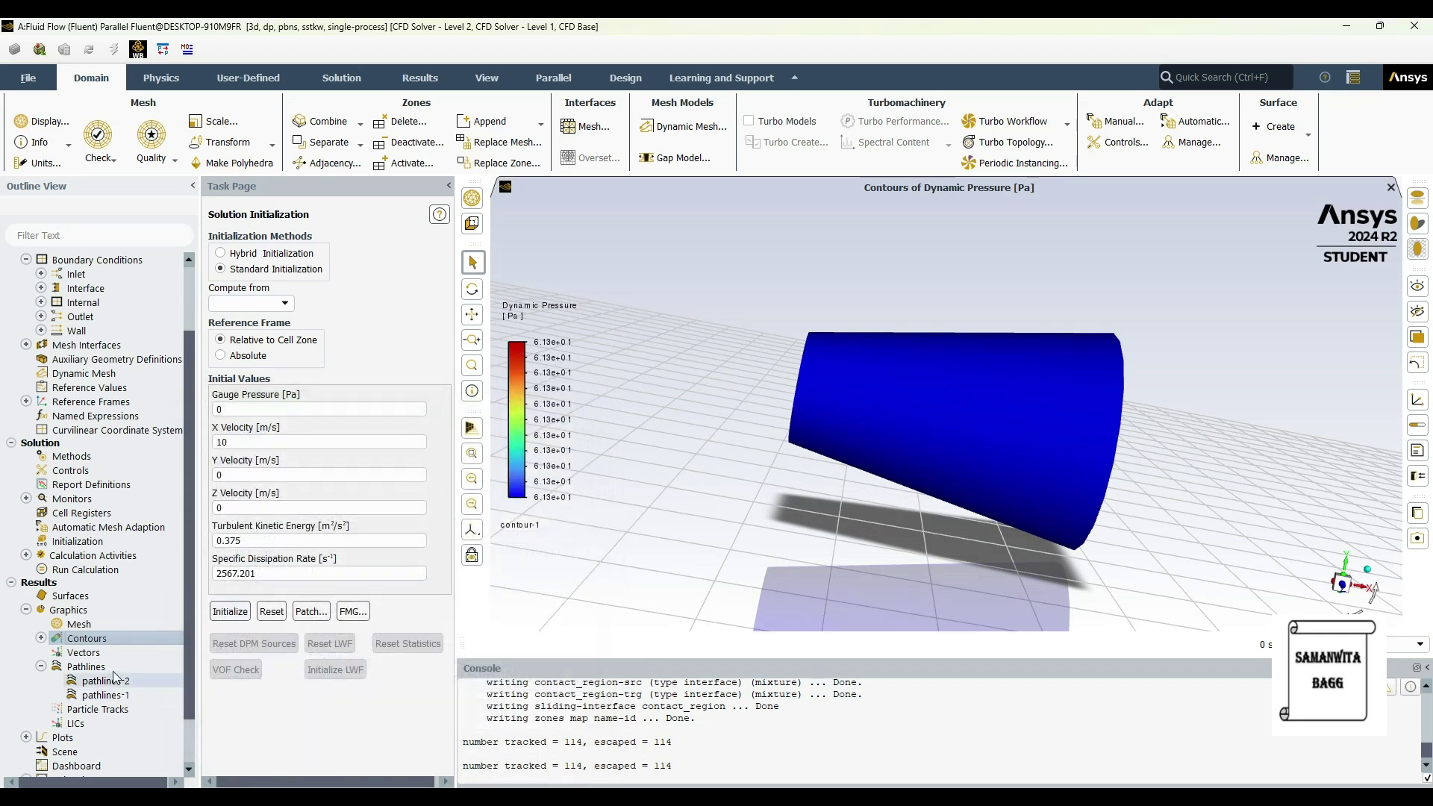
double_click(120, 643)
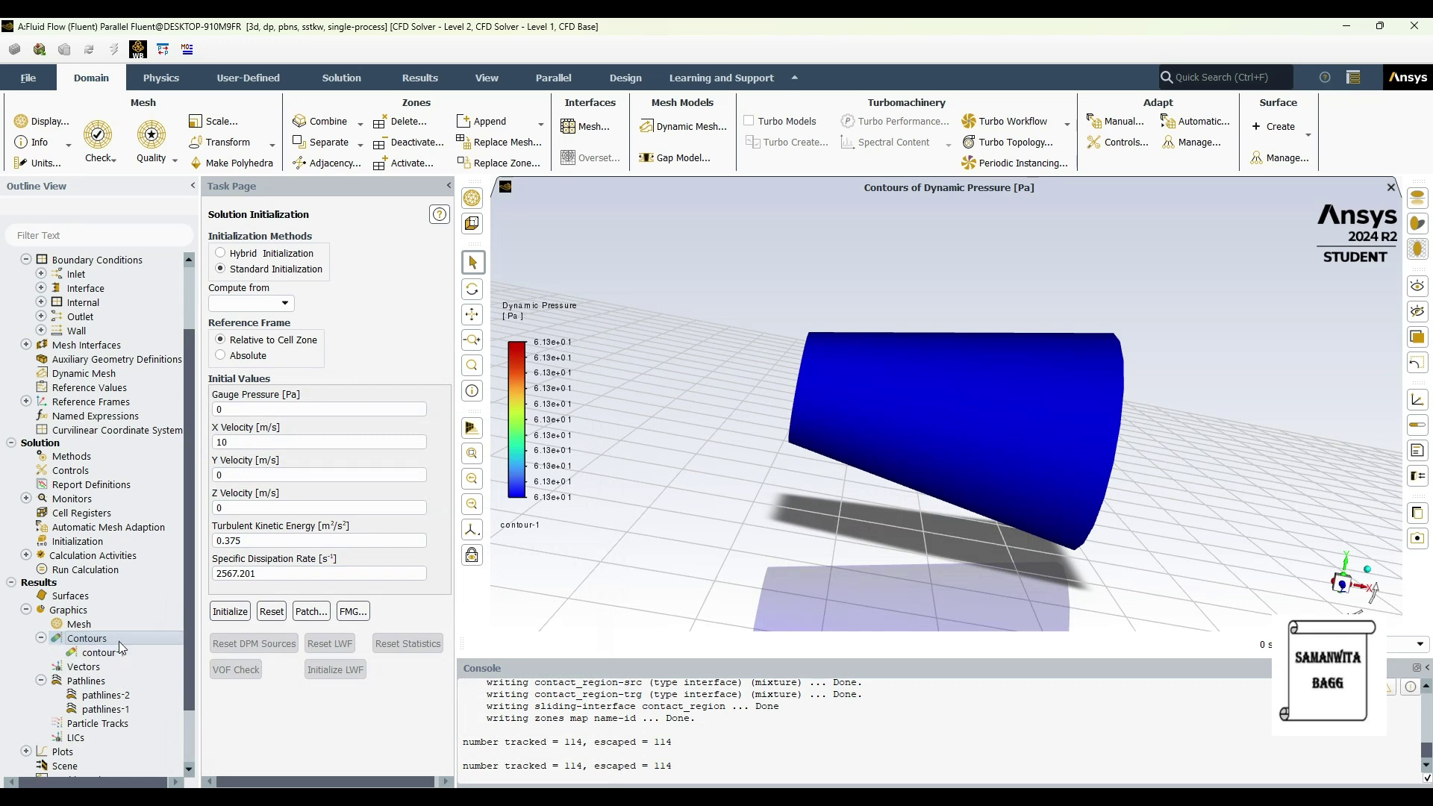
Display a Velocity Magnitude contour on contact_region-trg as contour-2
double_click(120, 641)
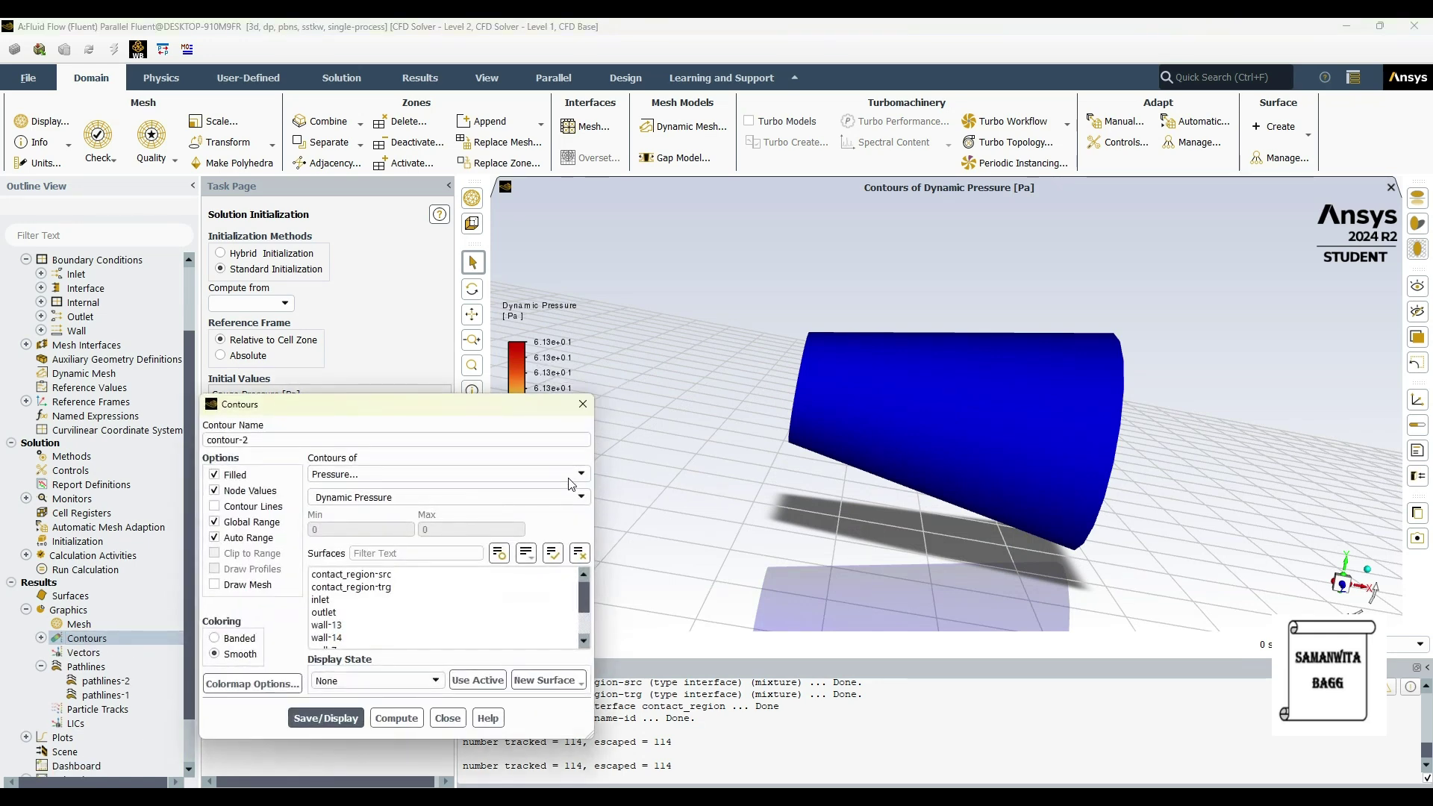
left_click(571, 477)
left_click(389, 513)
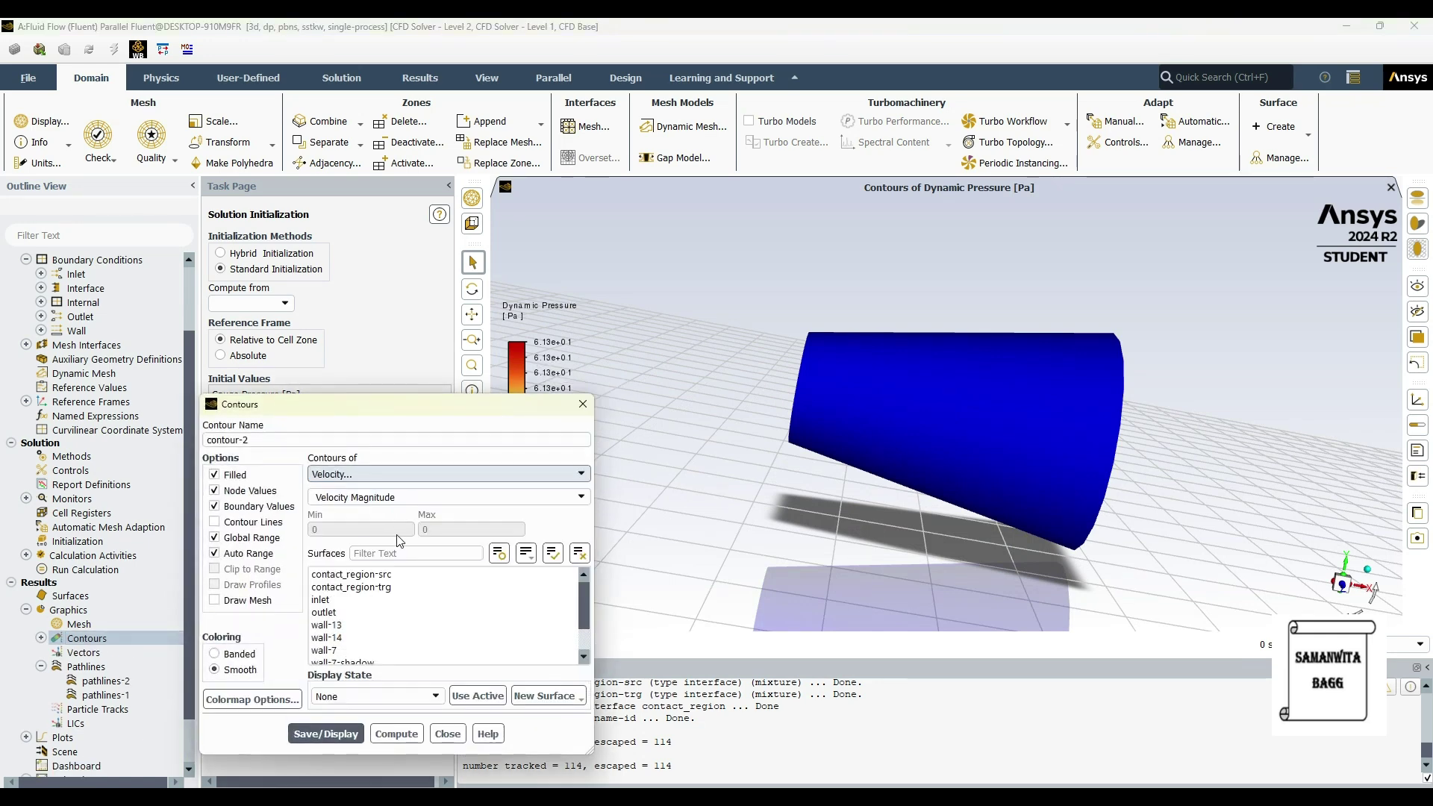
left_click(351, 600)
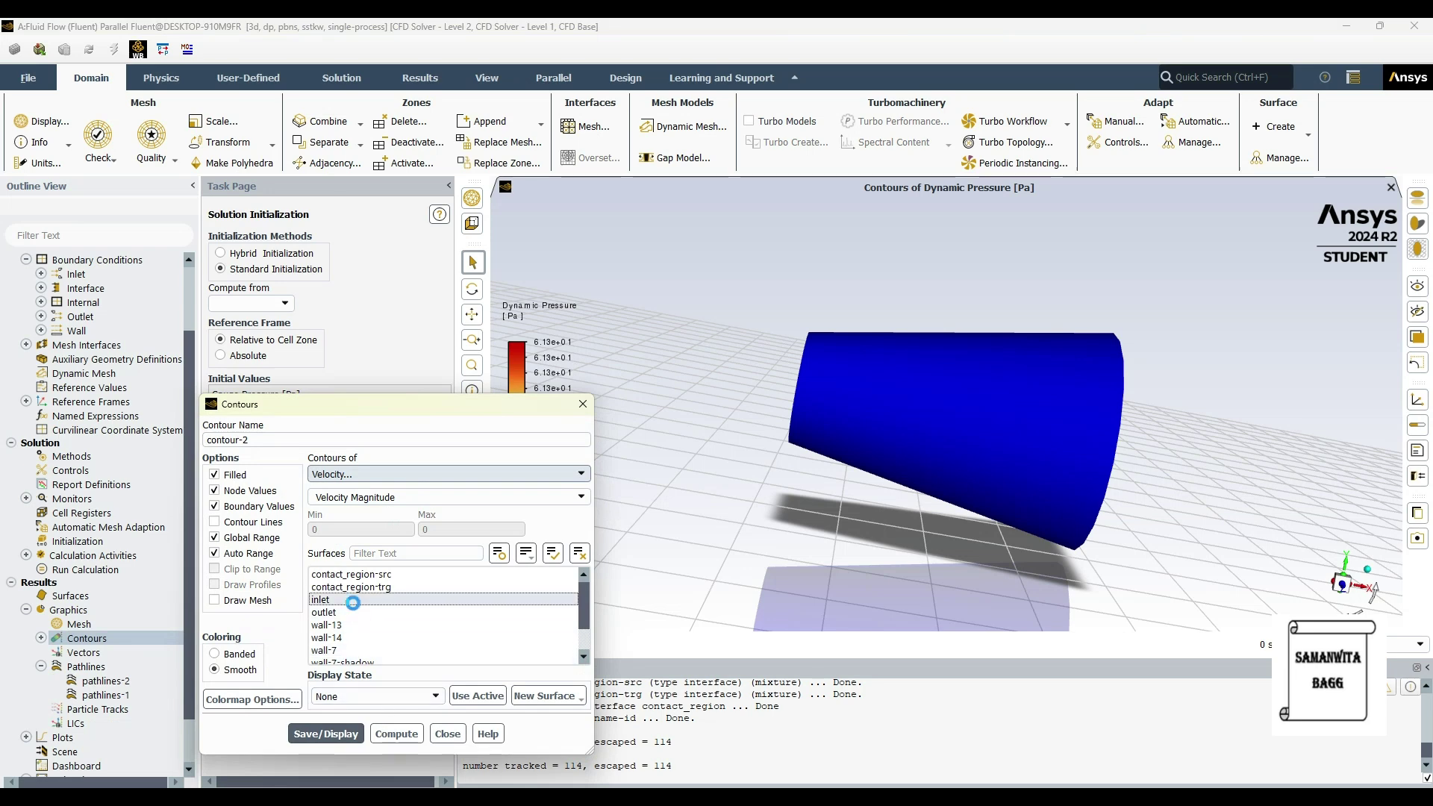
left_click(351, 587)
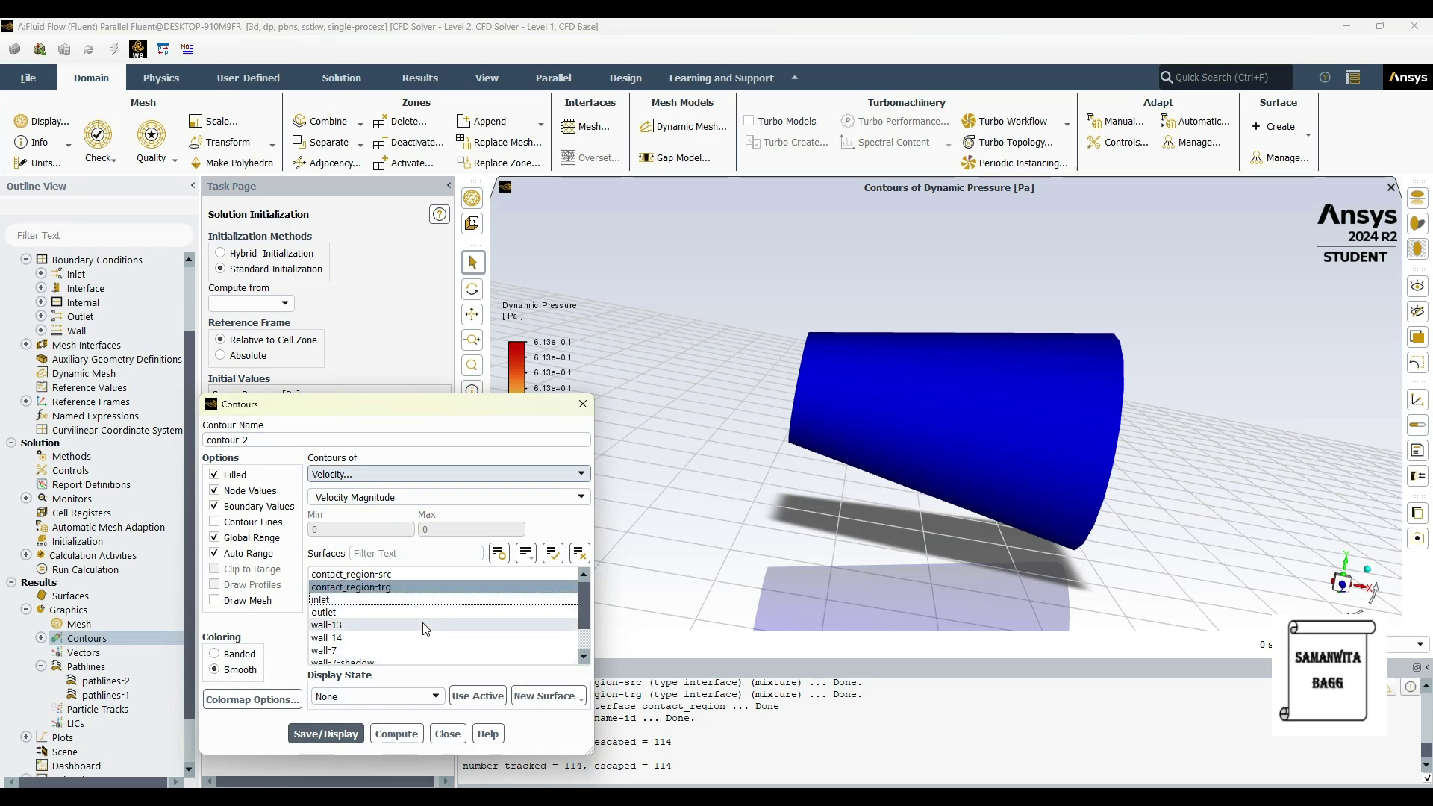
left_click(323, 739)
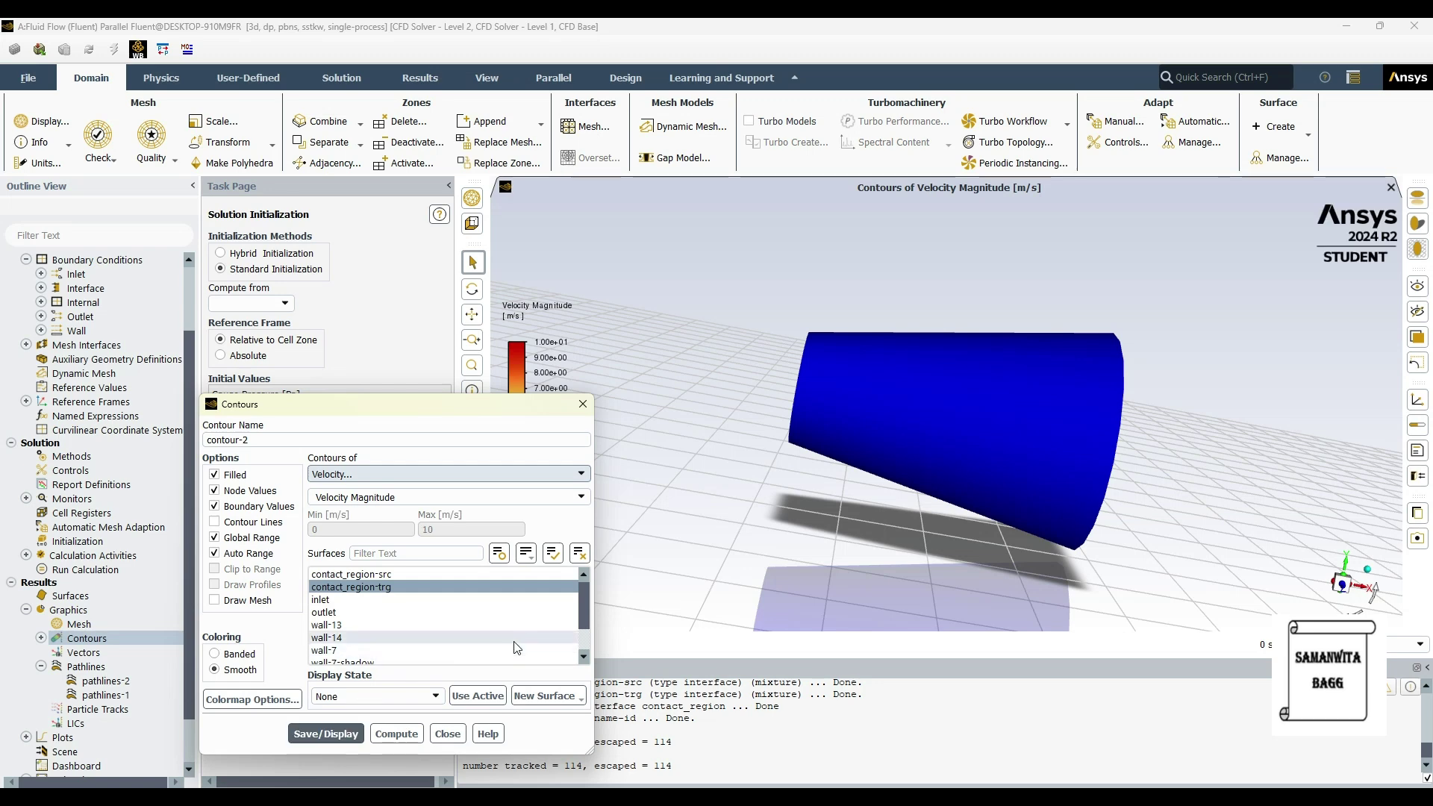
left_click(581, 406)
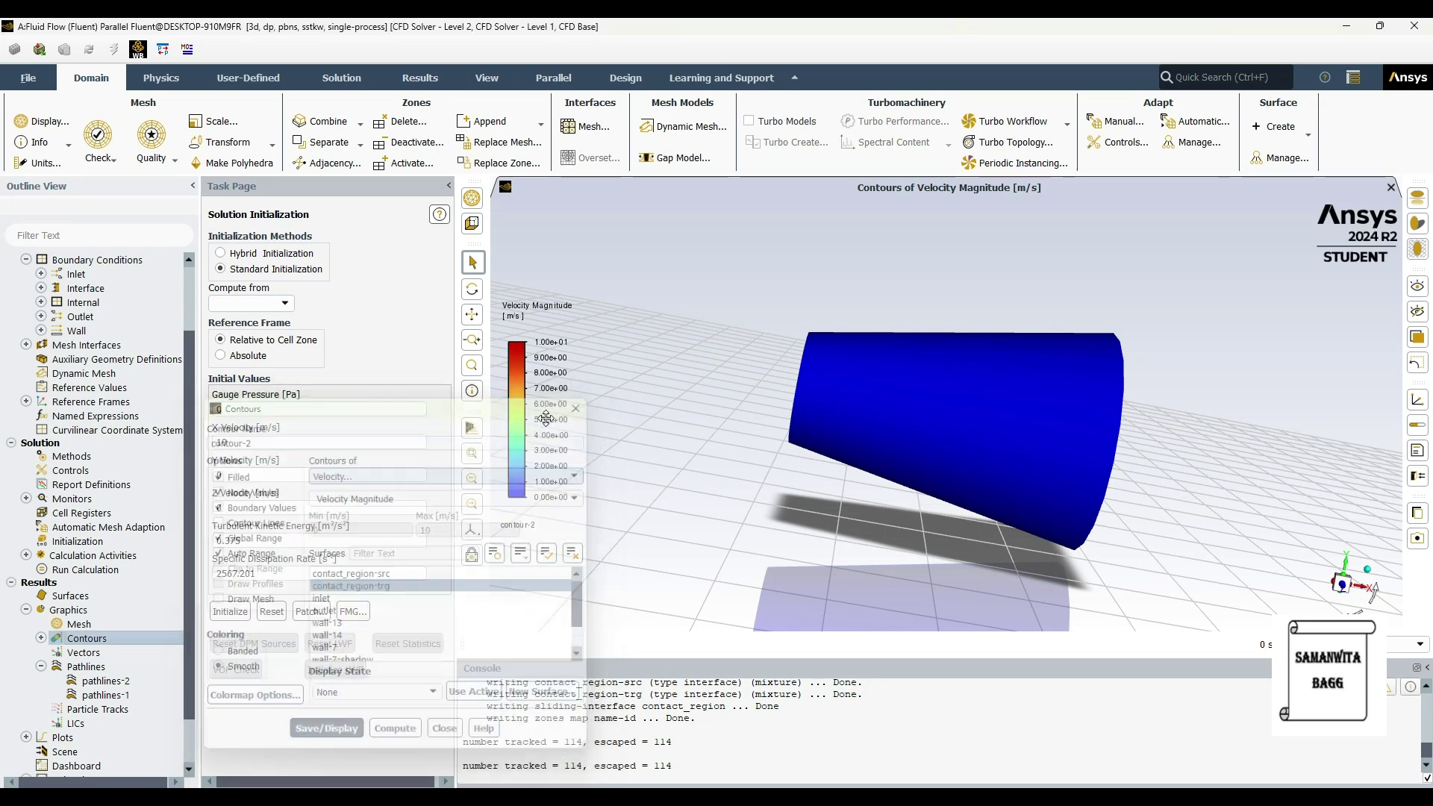
left_click(104, 571)
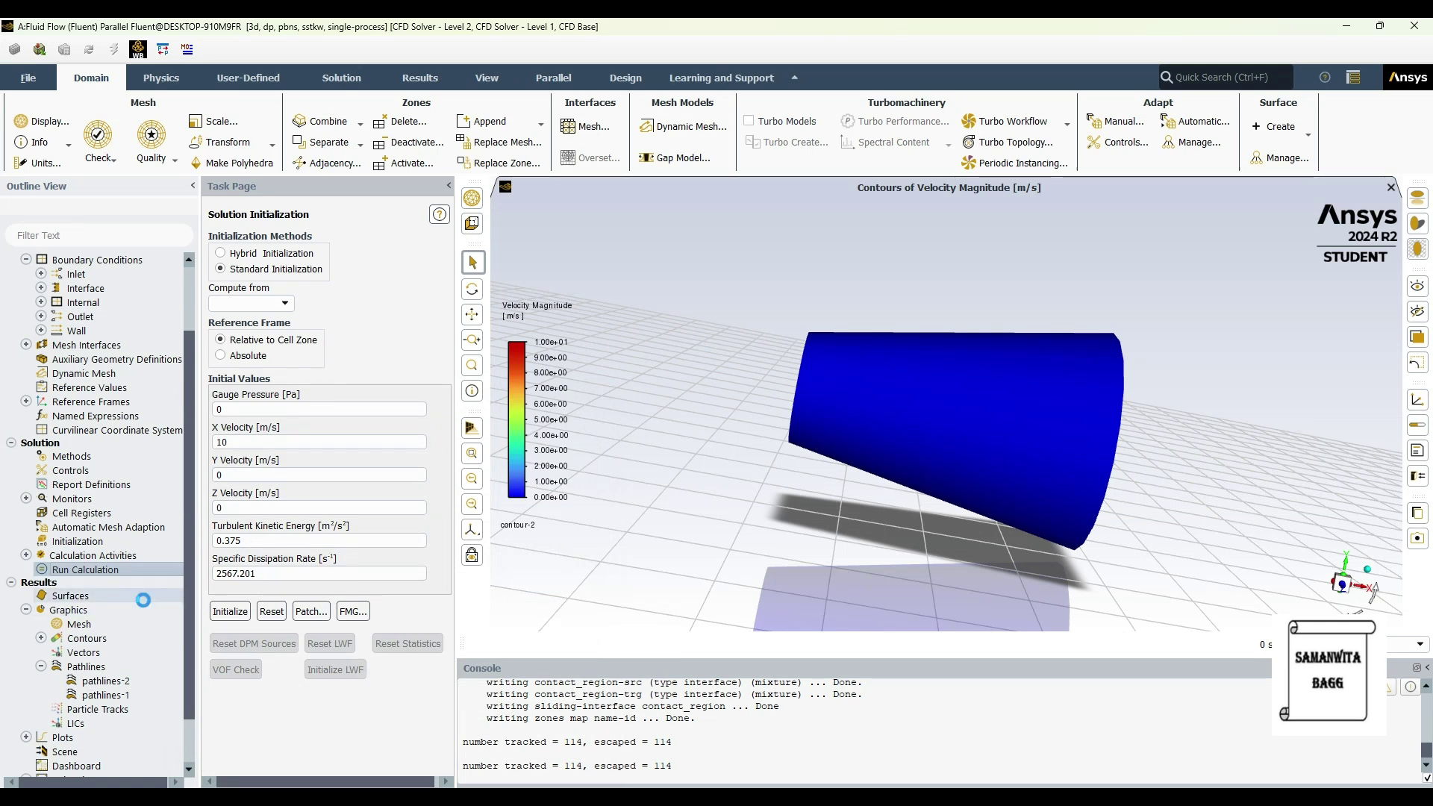
Run the solver for 100 iterations until it converges, then exit Fluent
double_click(237, 412)
type("100")
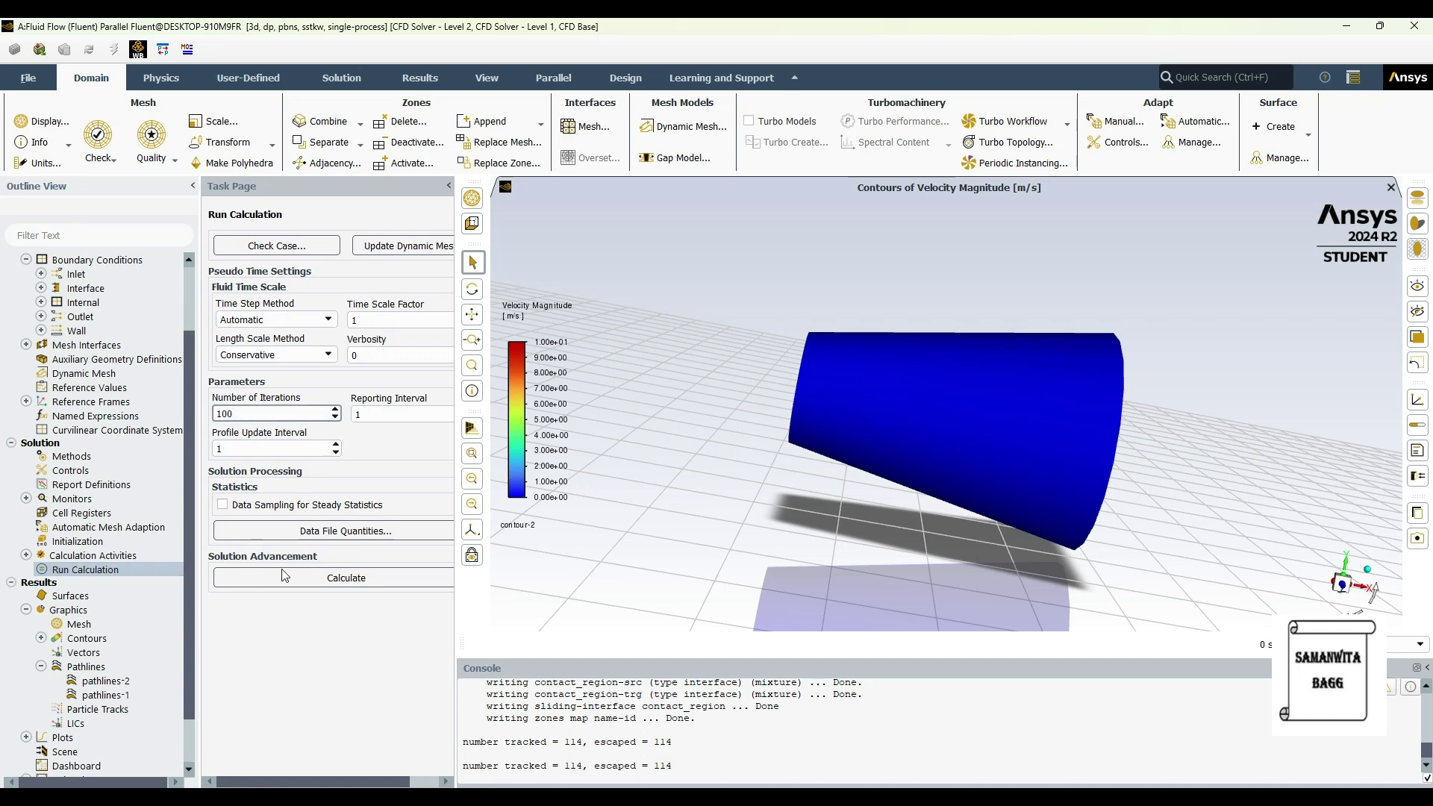
left_click(310, 580)
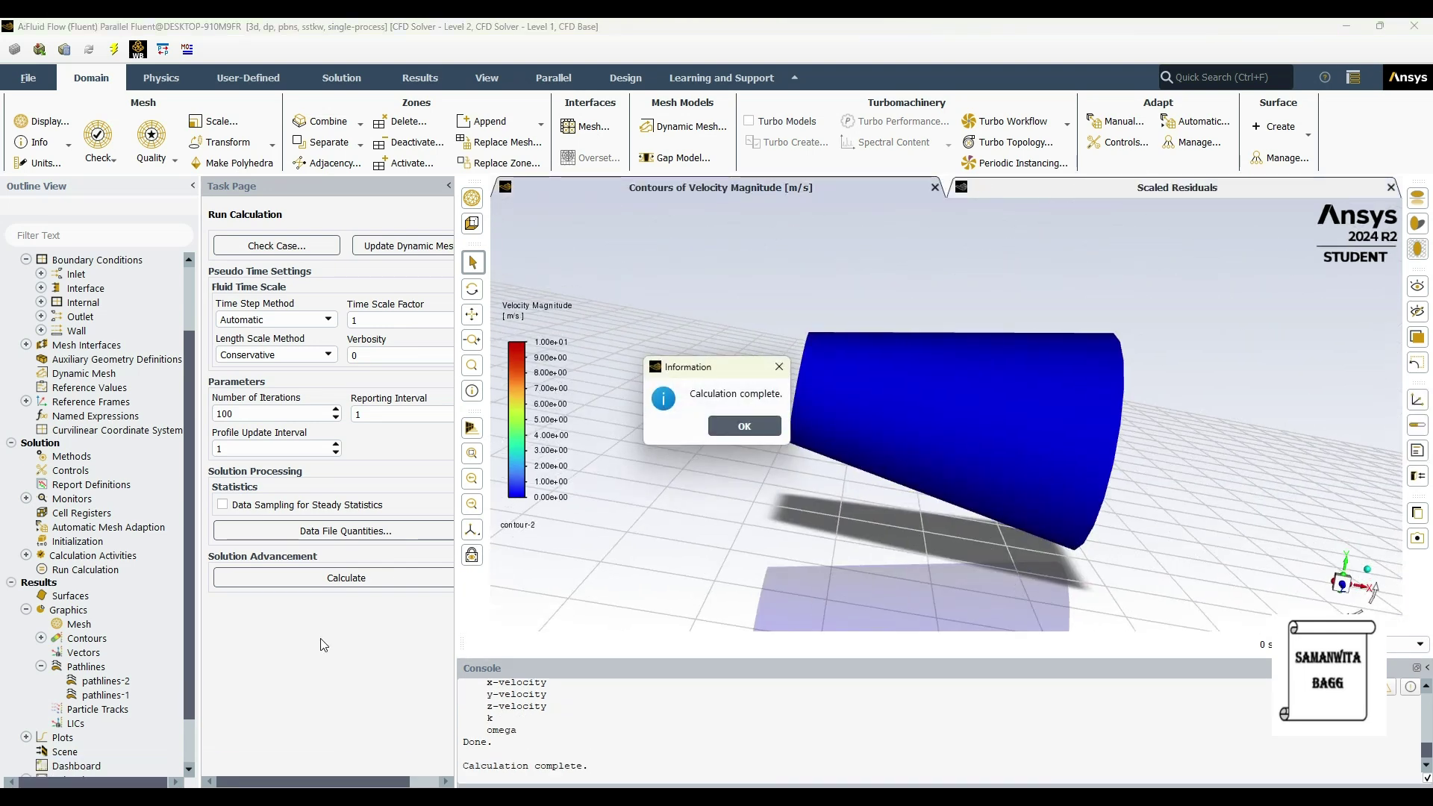
left_click(739, 431)
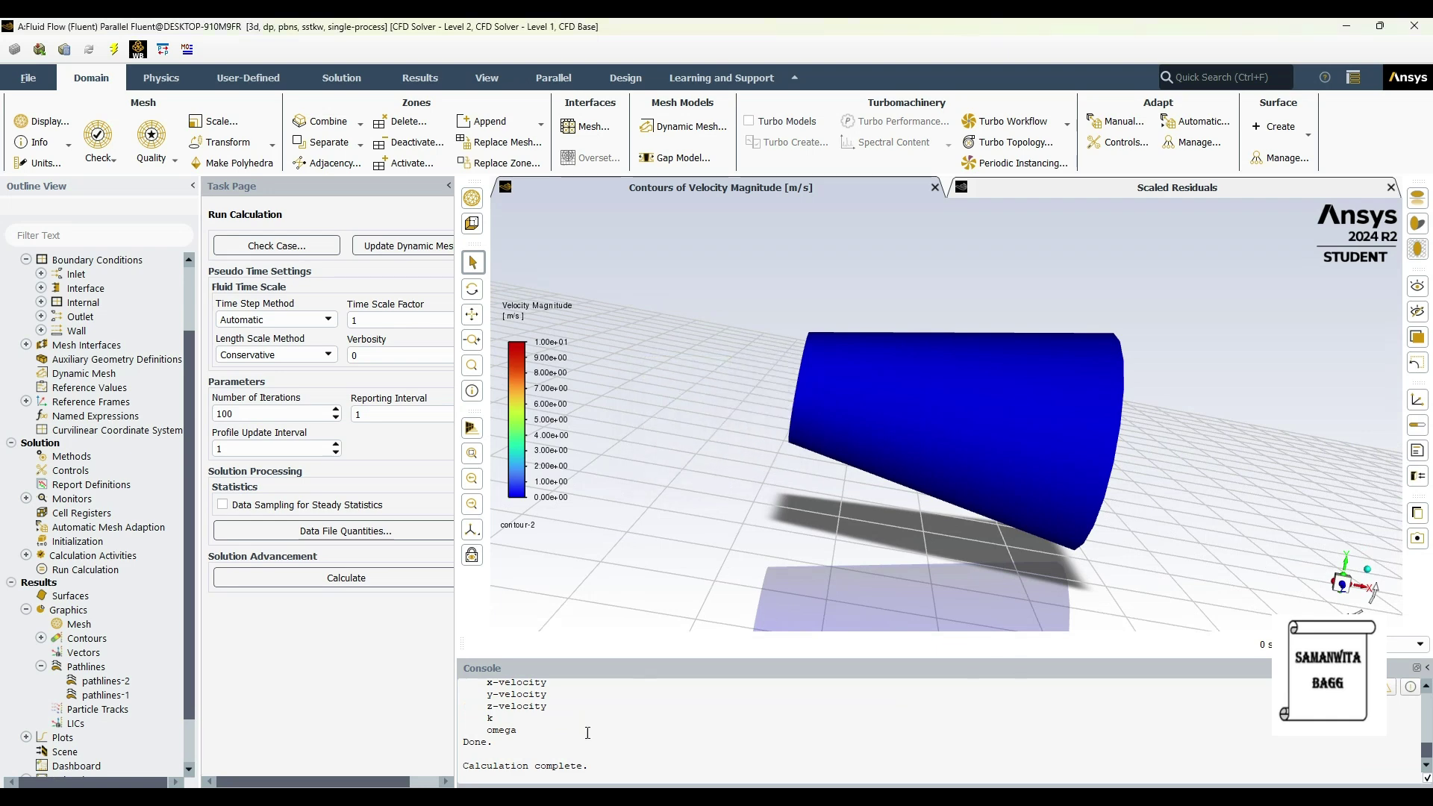
scroll(602, 727, "up", 5)
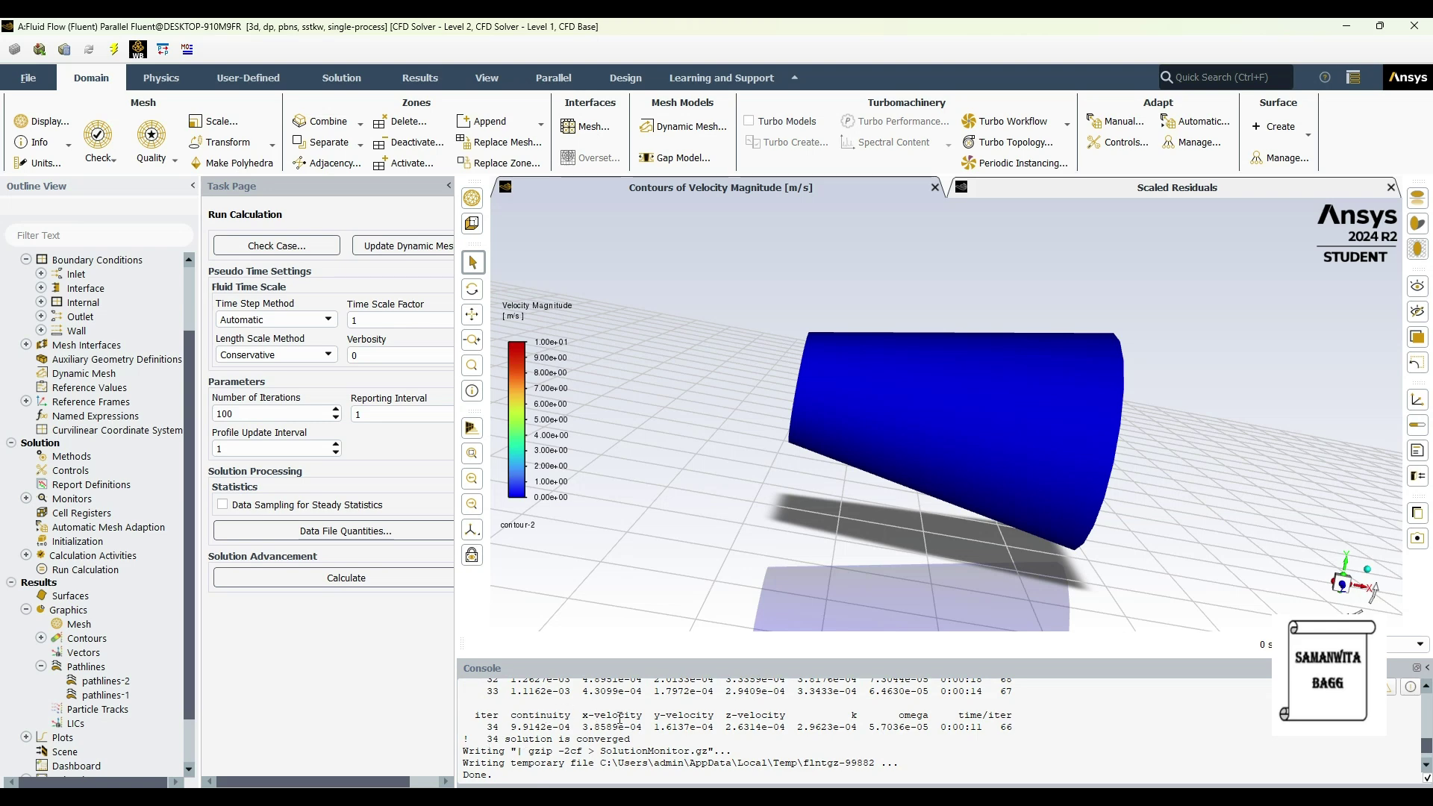
scroll(619, 718, "down", 5)
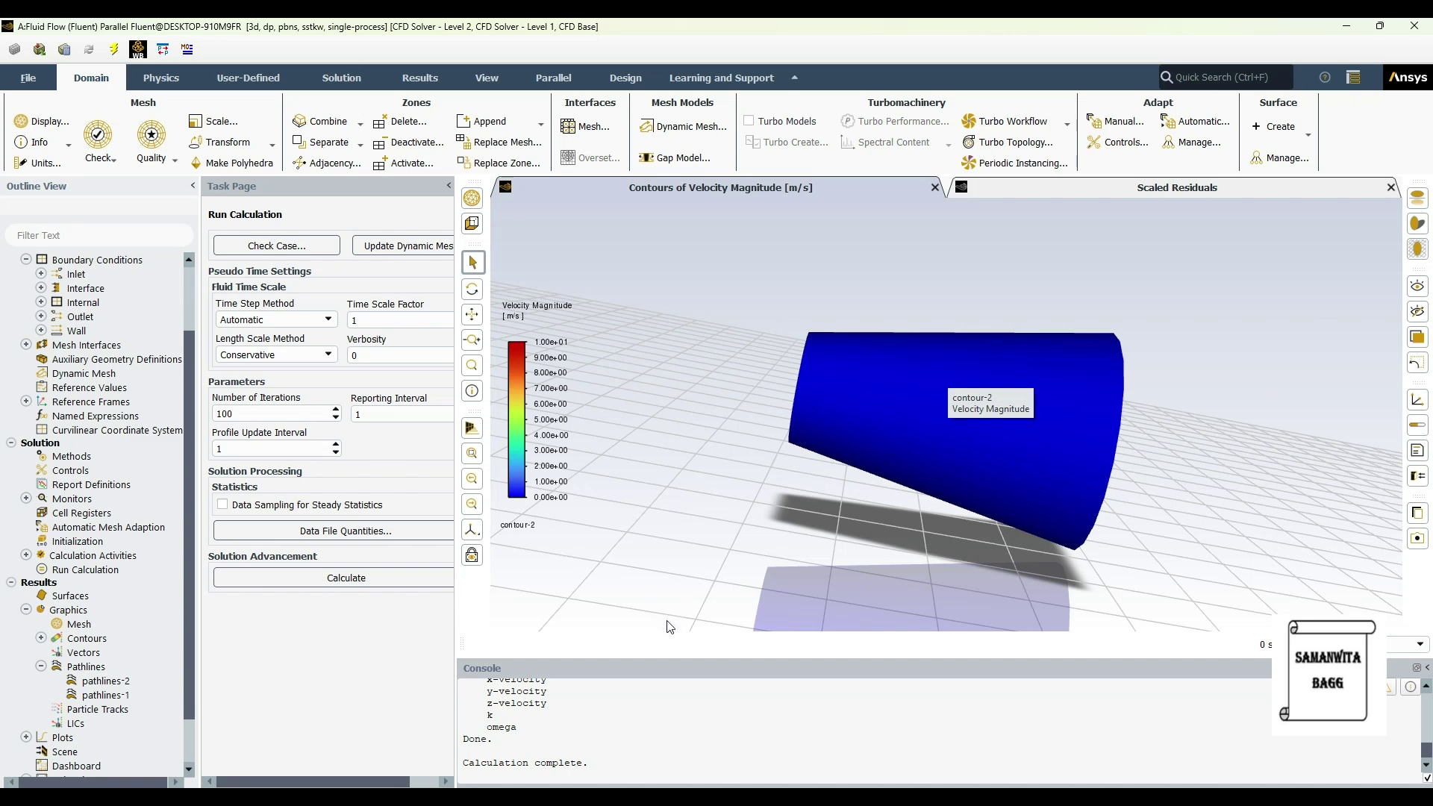
left_click(1414, 26)
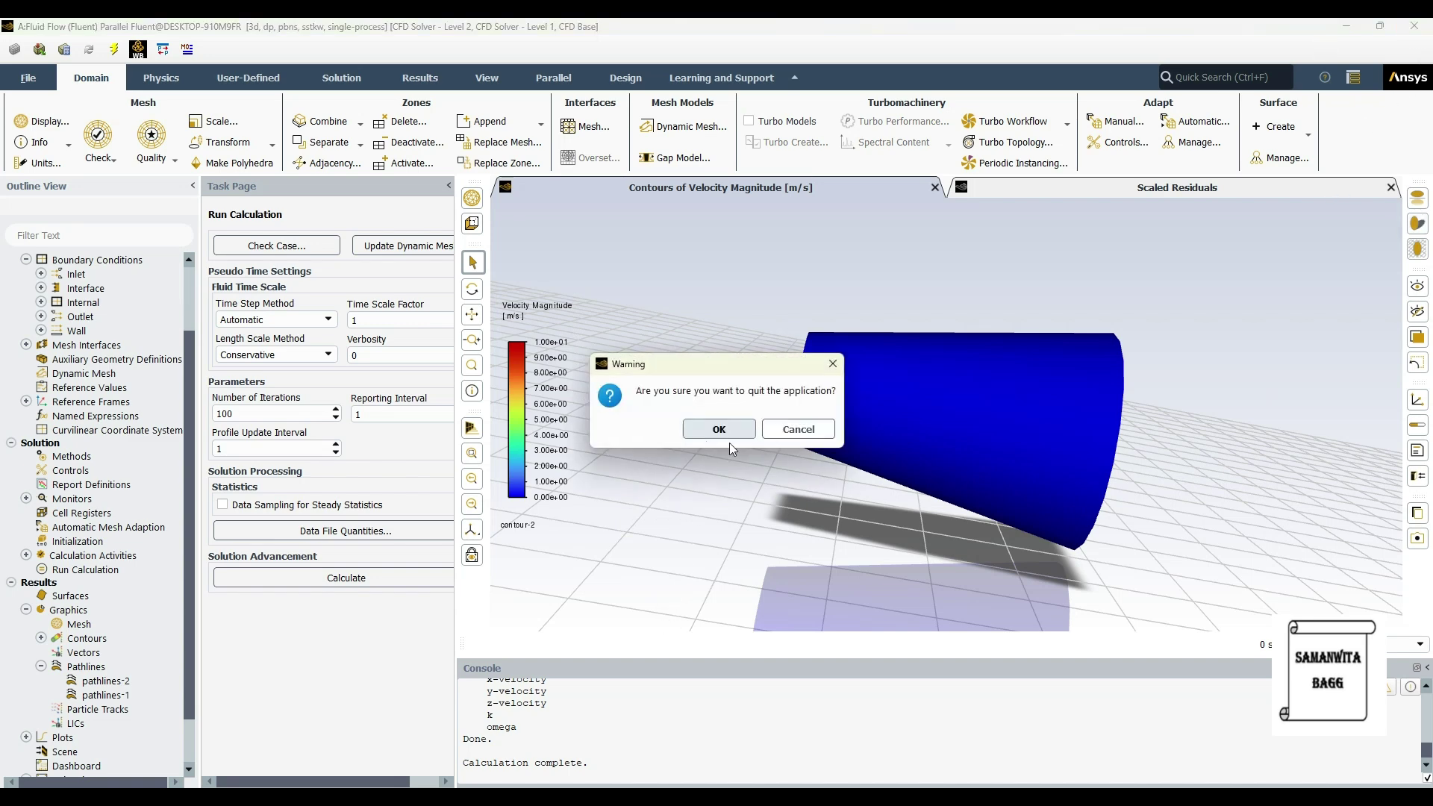
Confirm quitting Fluent and launch CFD-Post from the Workbench Results cell
left_click(716, 433)
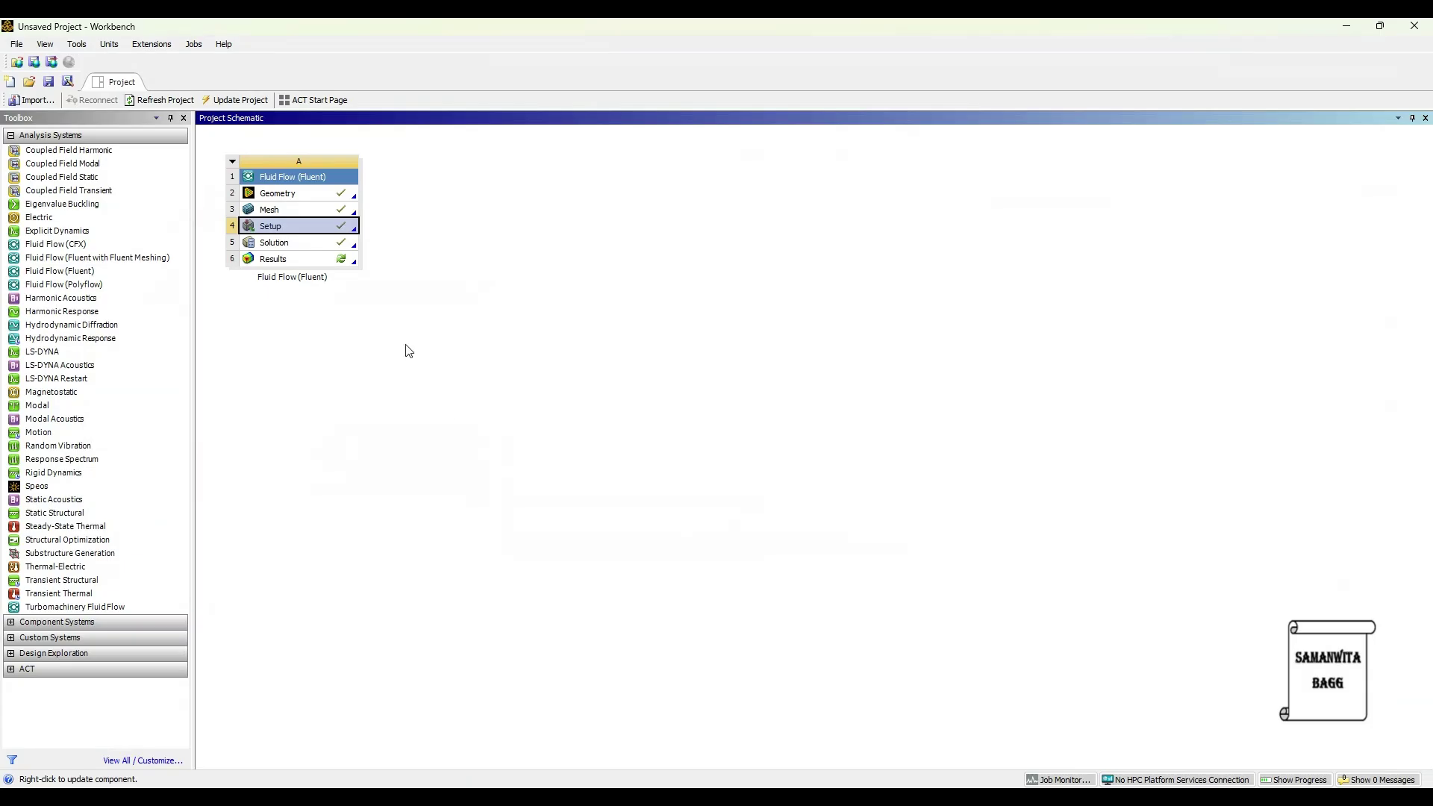
double_click(286, 259)
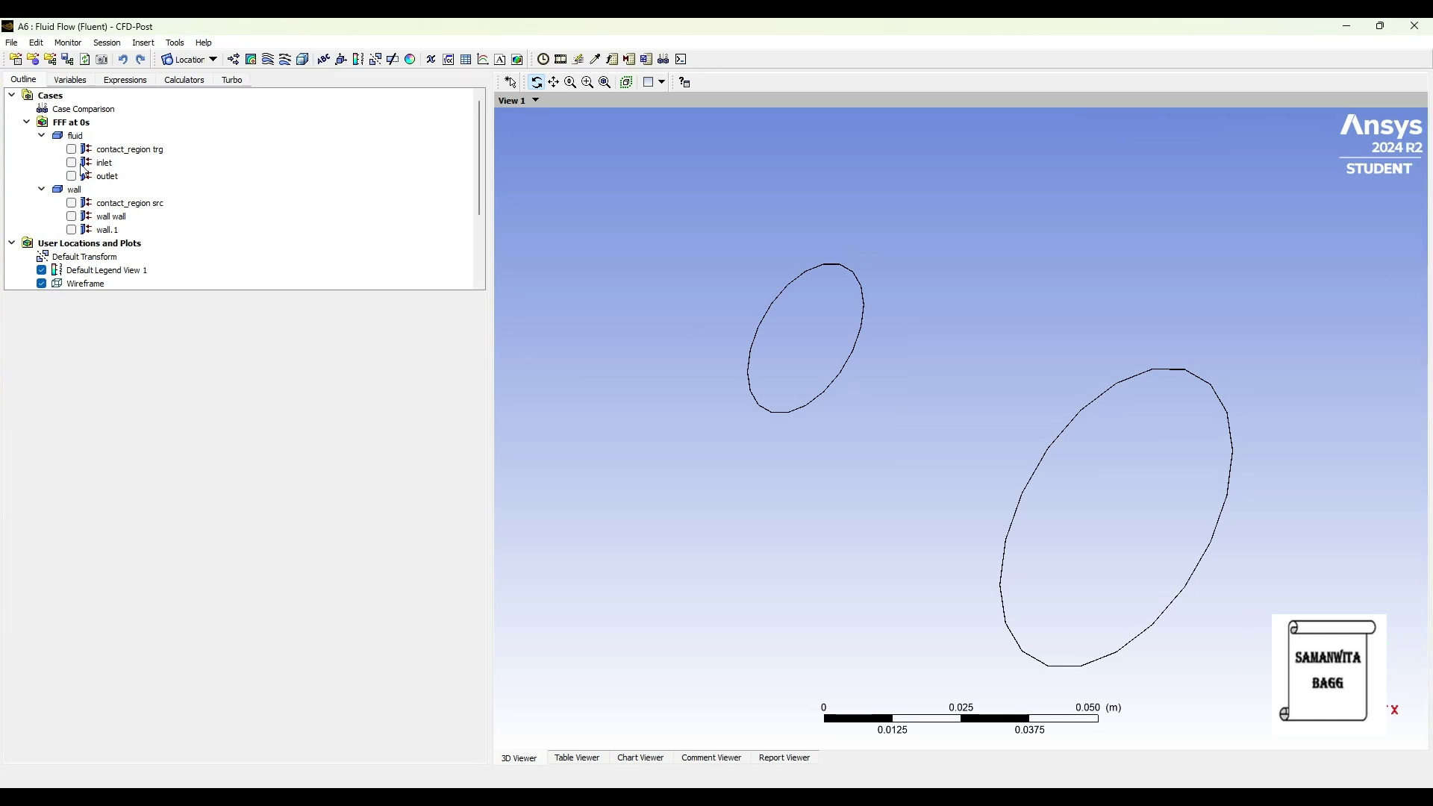
Show the inlet and outlet surfaces, each at 0.9 transparency
left_click(70, 162)
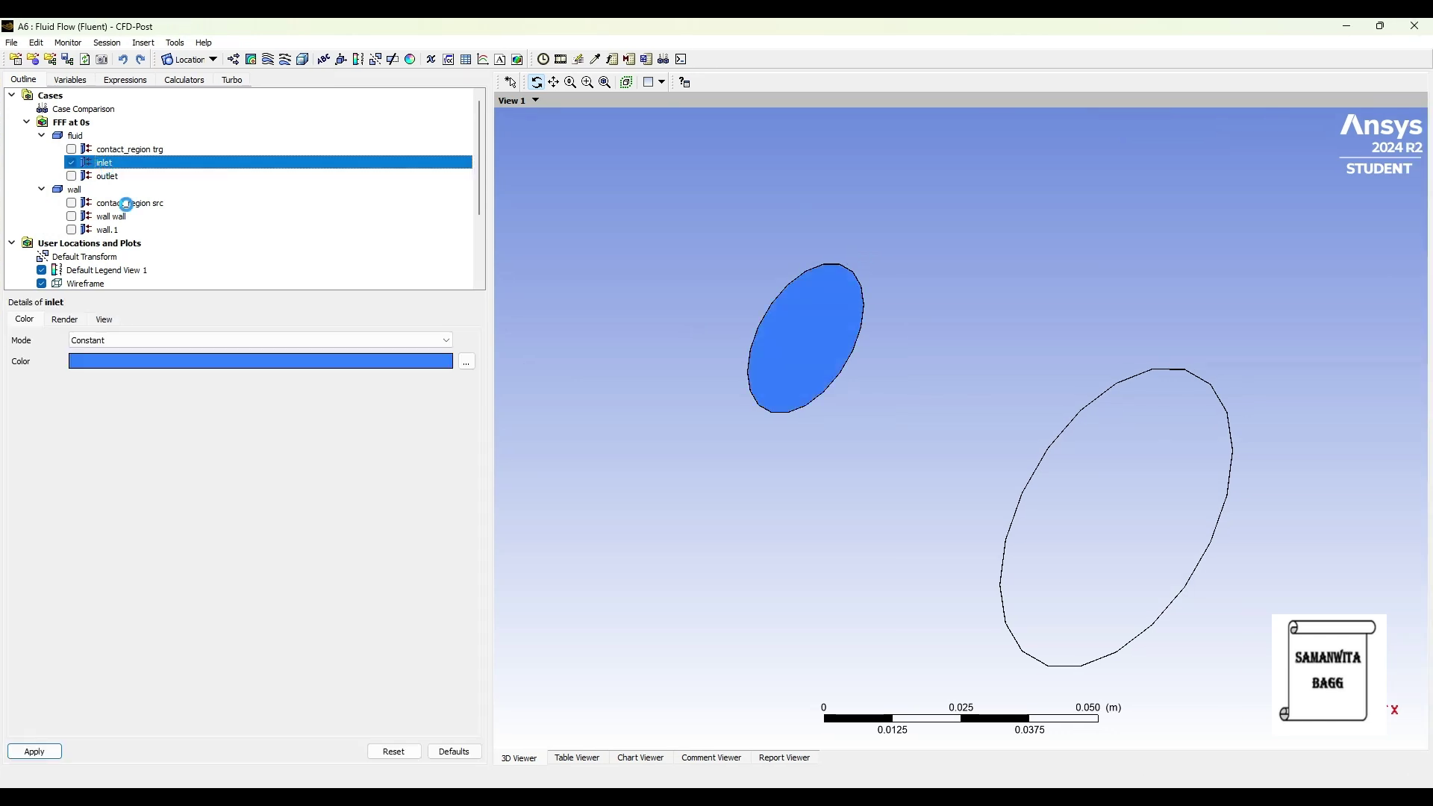
left_click(80, 326)
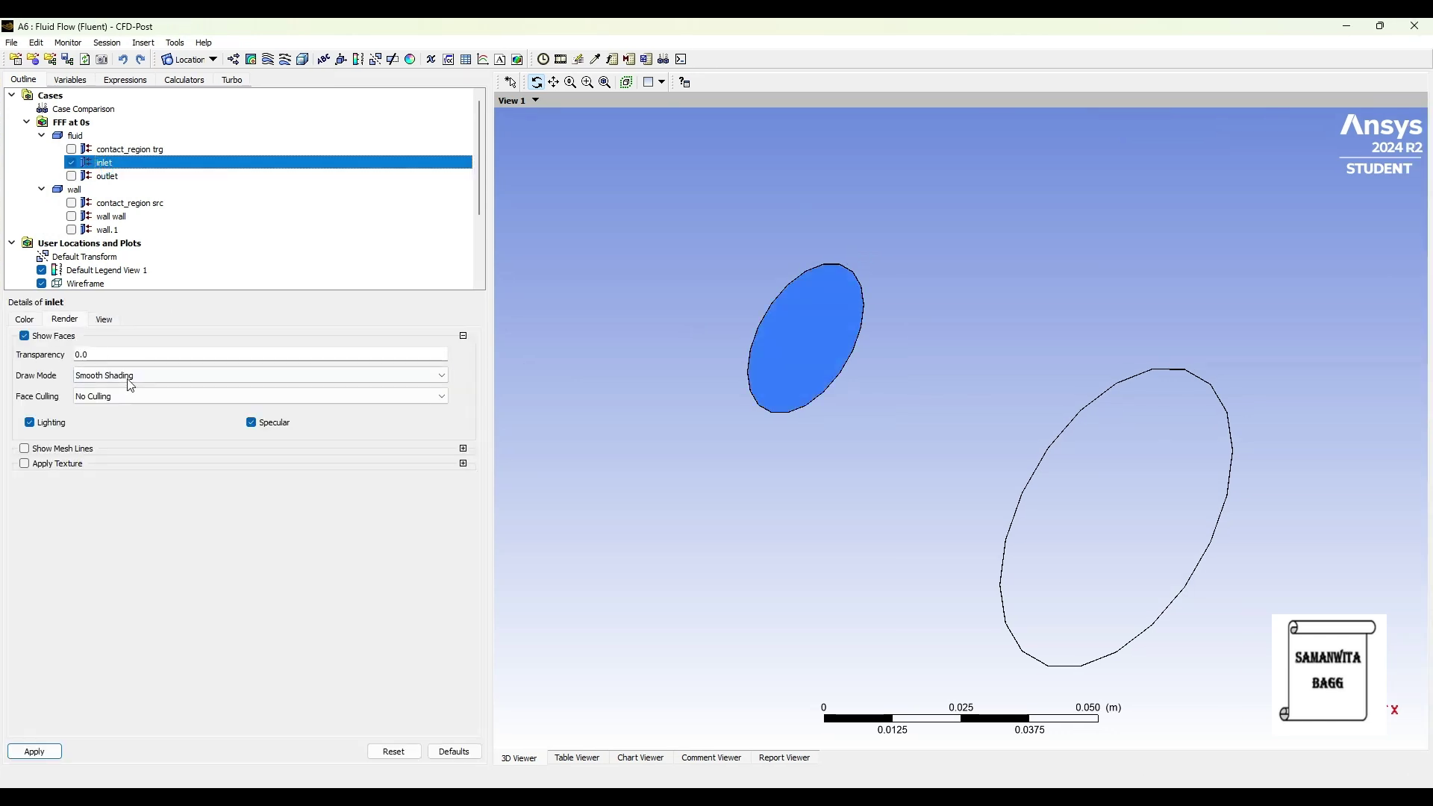
left_click(93, 358)
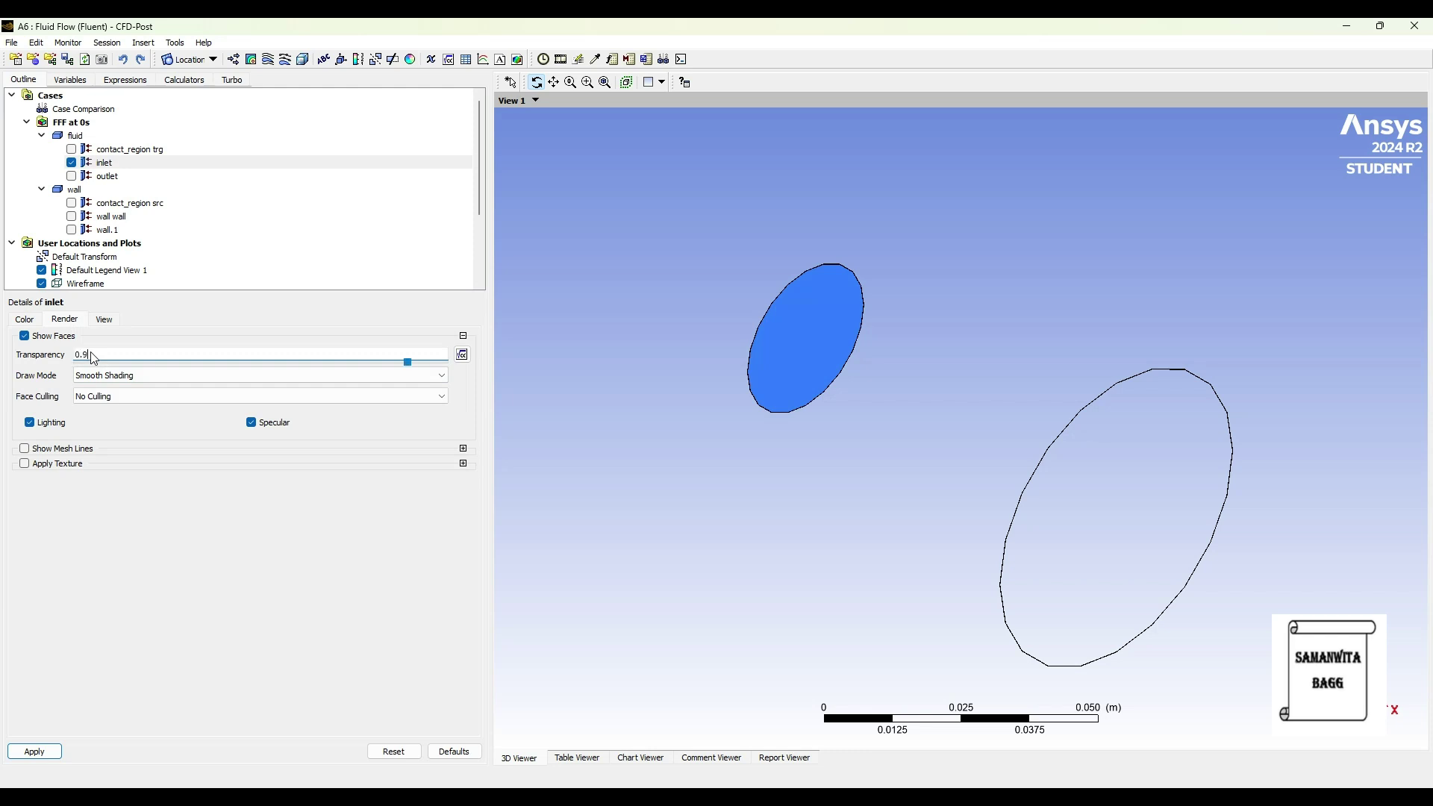
left_click(33, 751)
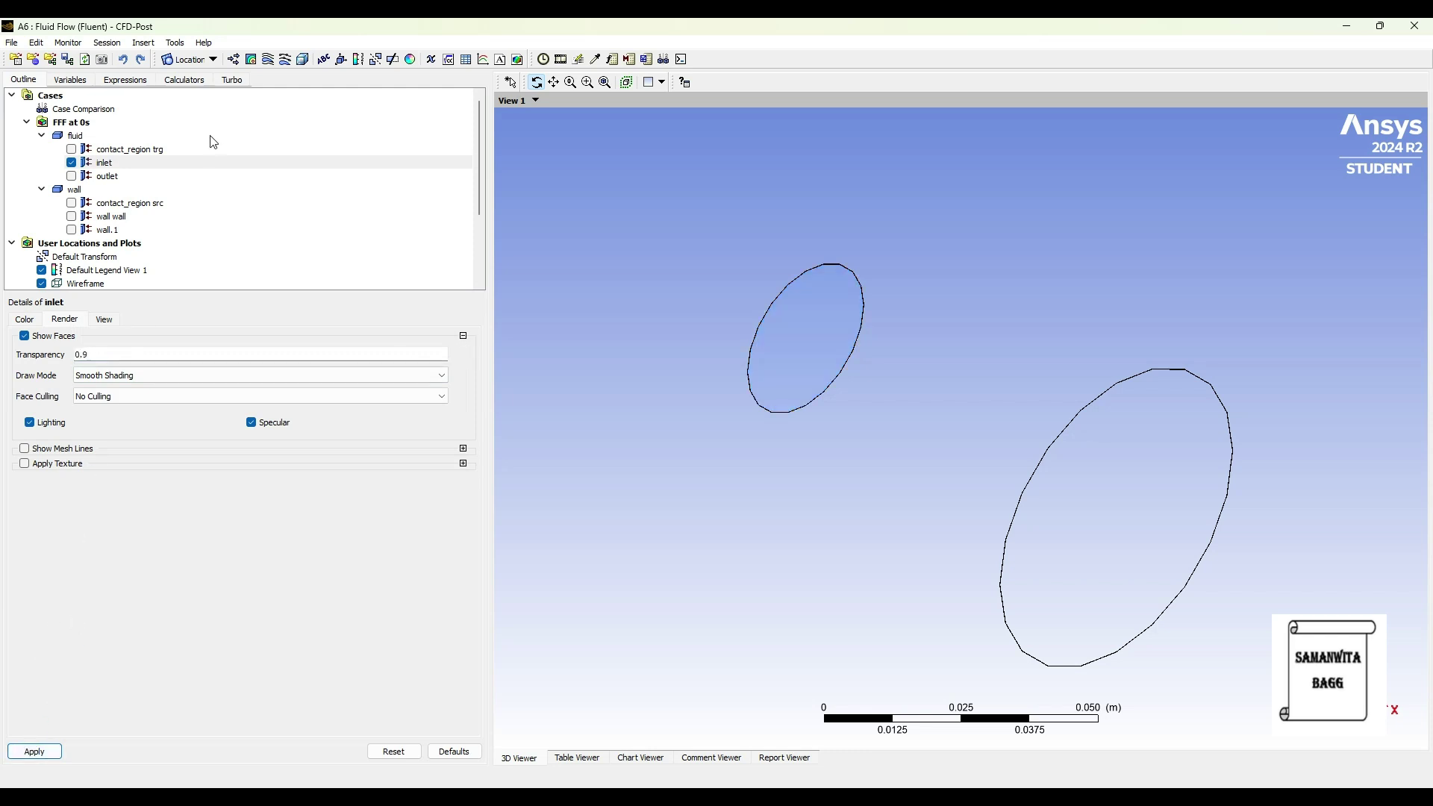
left_click(71, 176)
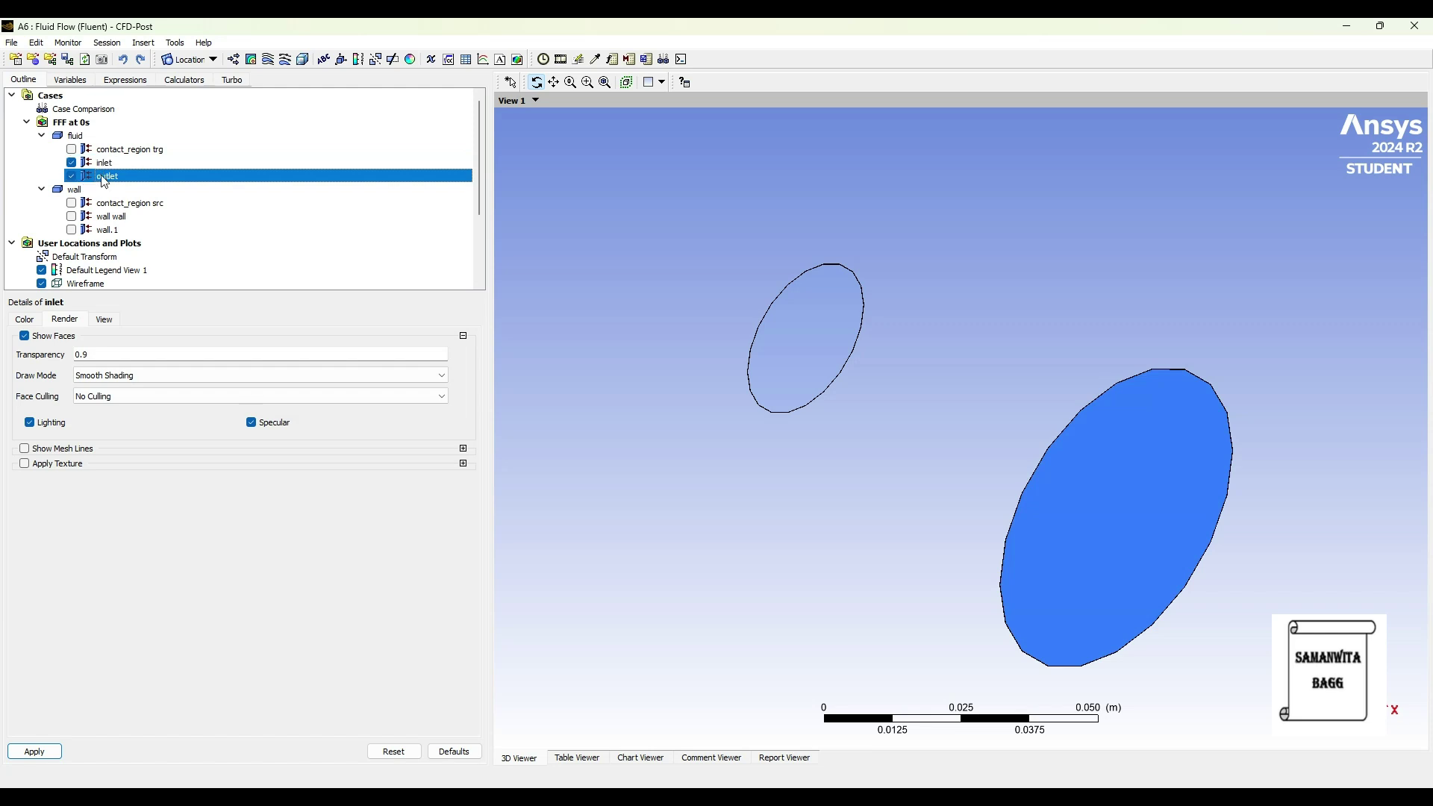
left_click(101, 359)
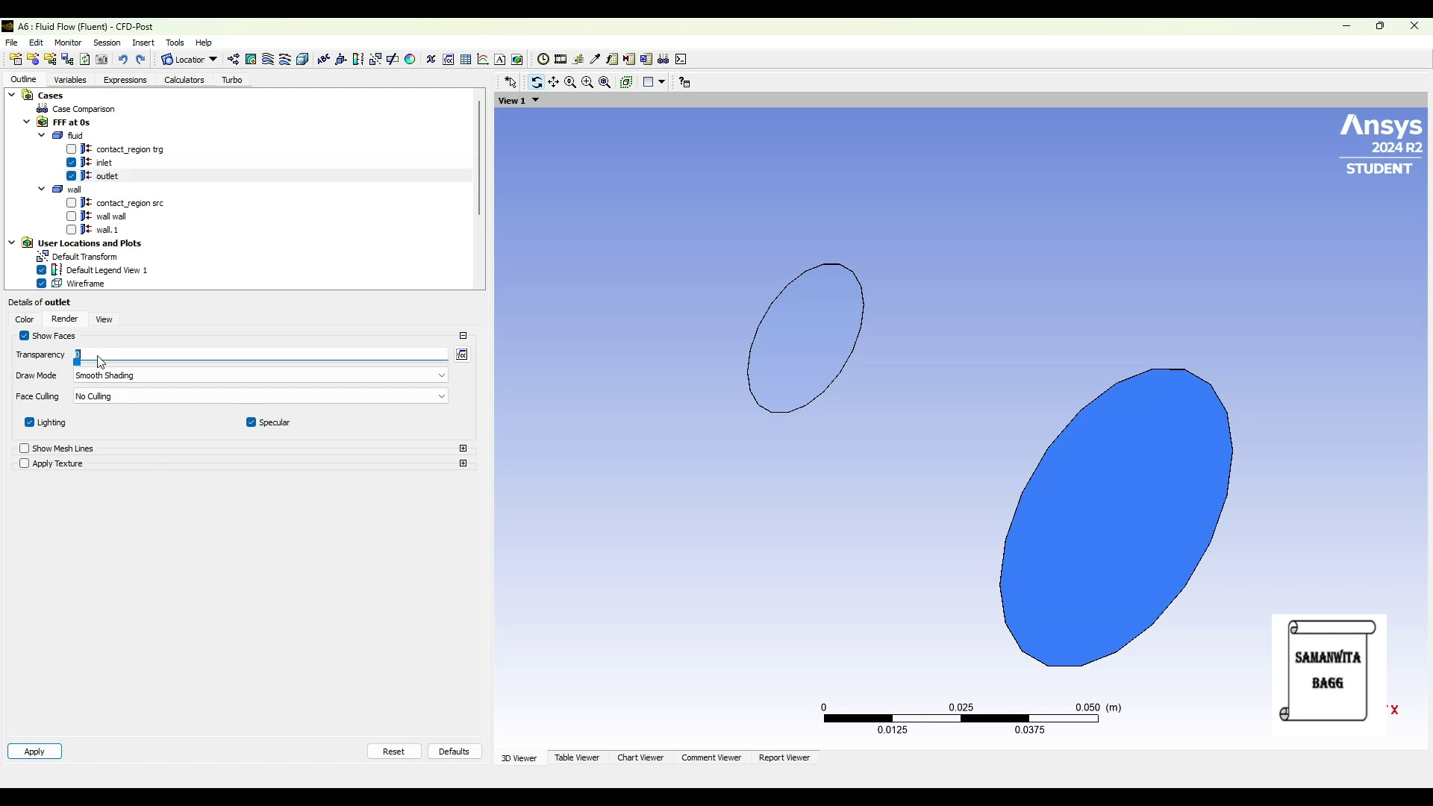
left_click(28, 752)
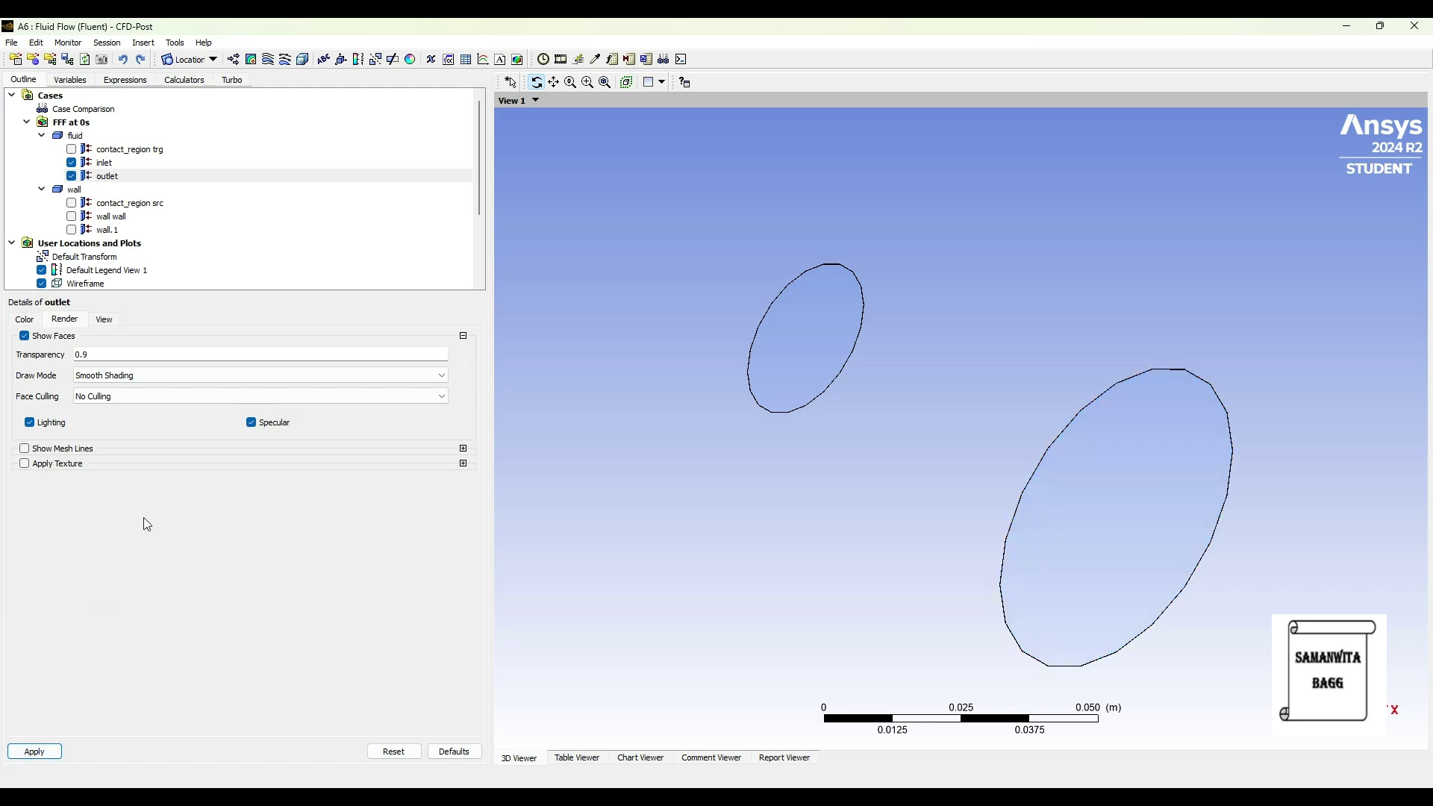
Show the wall wall and wall.1 surfaces, each at 0.9 transparency
left_click(71, 216)
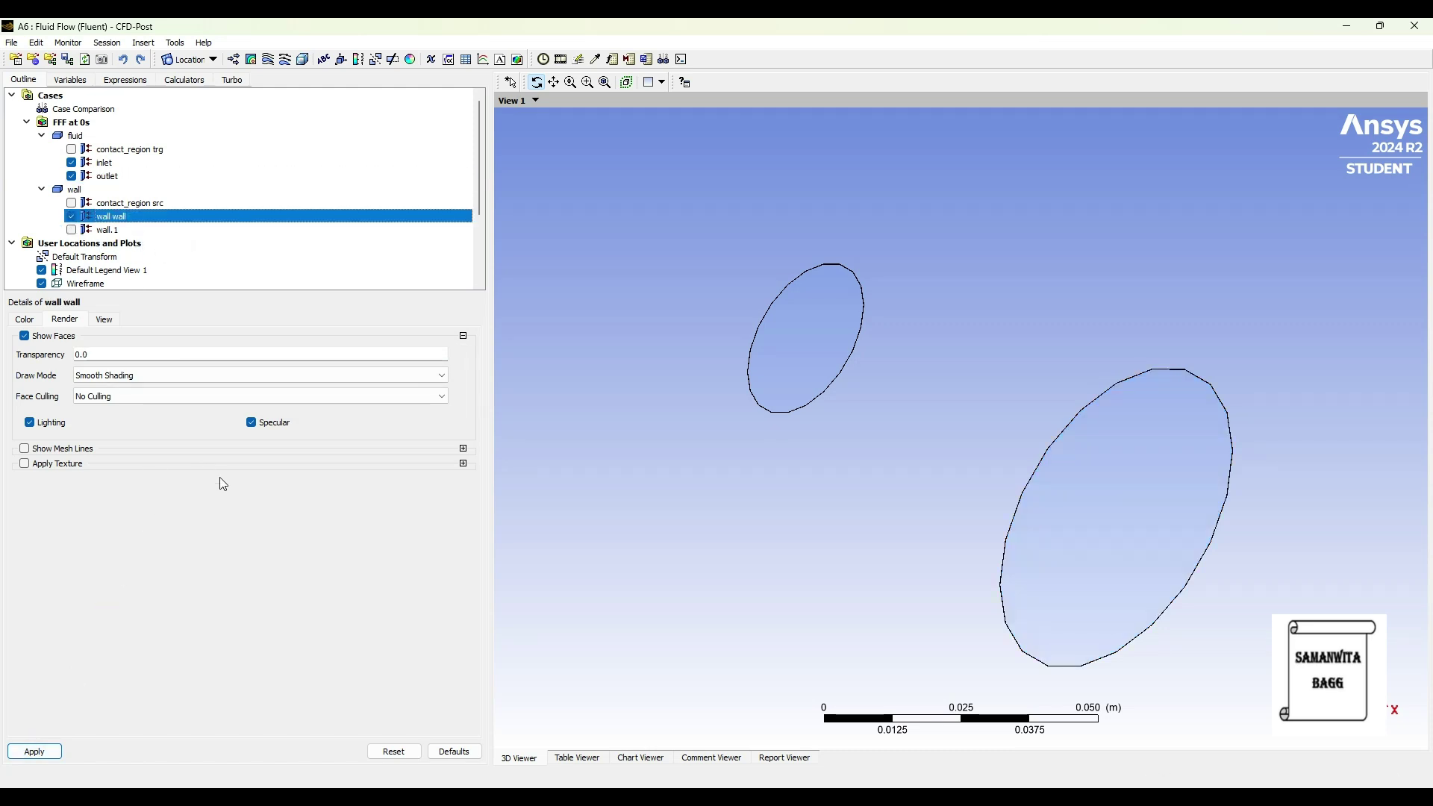
left_click(102, 356)
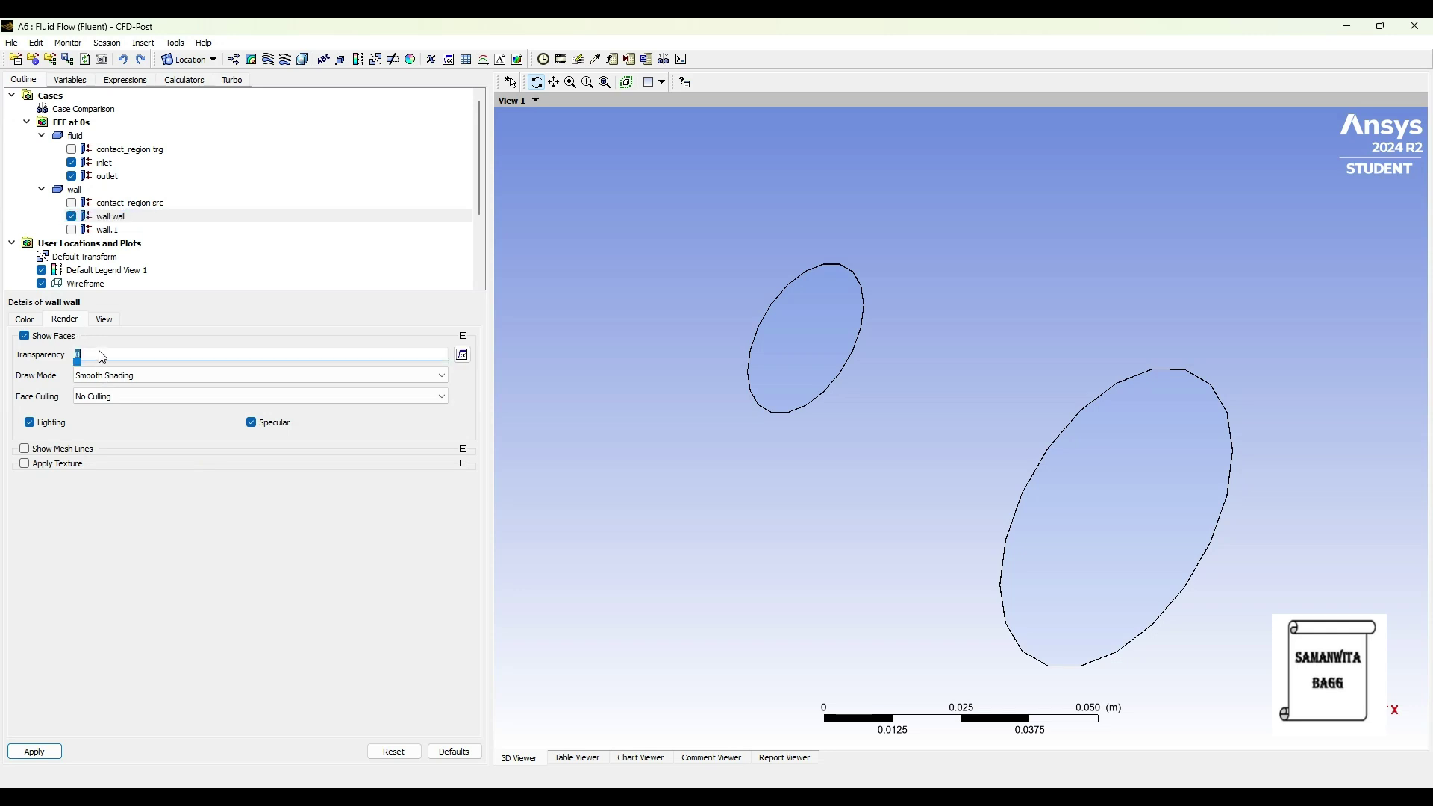
left_click(33, 751)
left_click(72, 230)
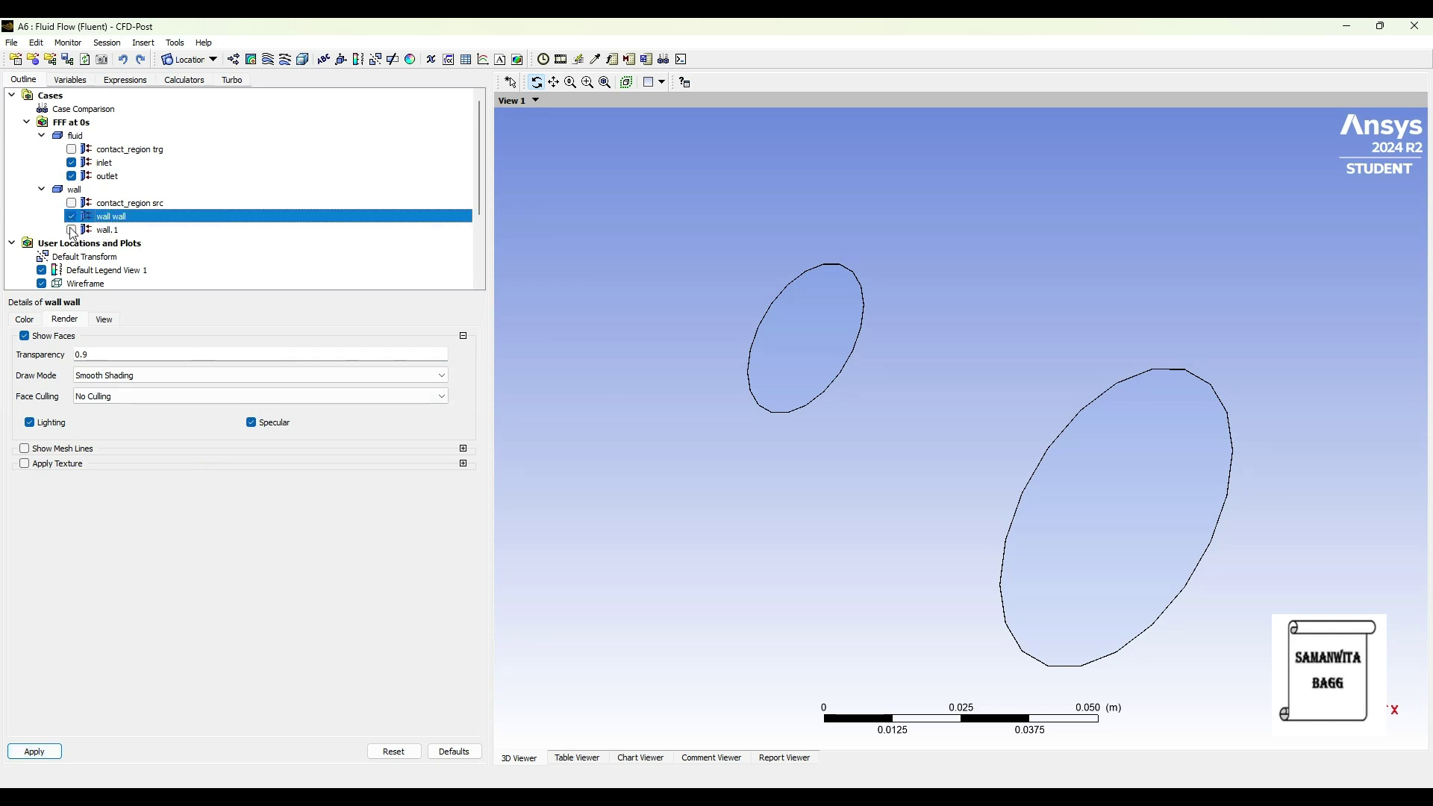
left_click(112, 232)
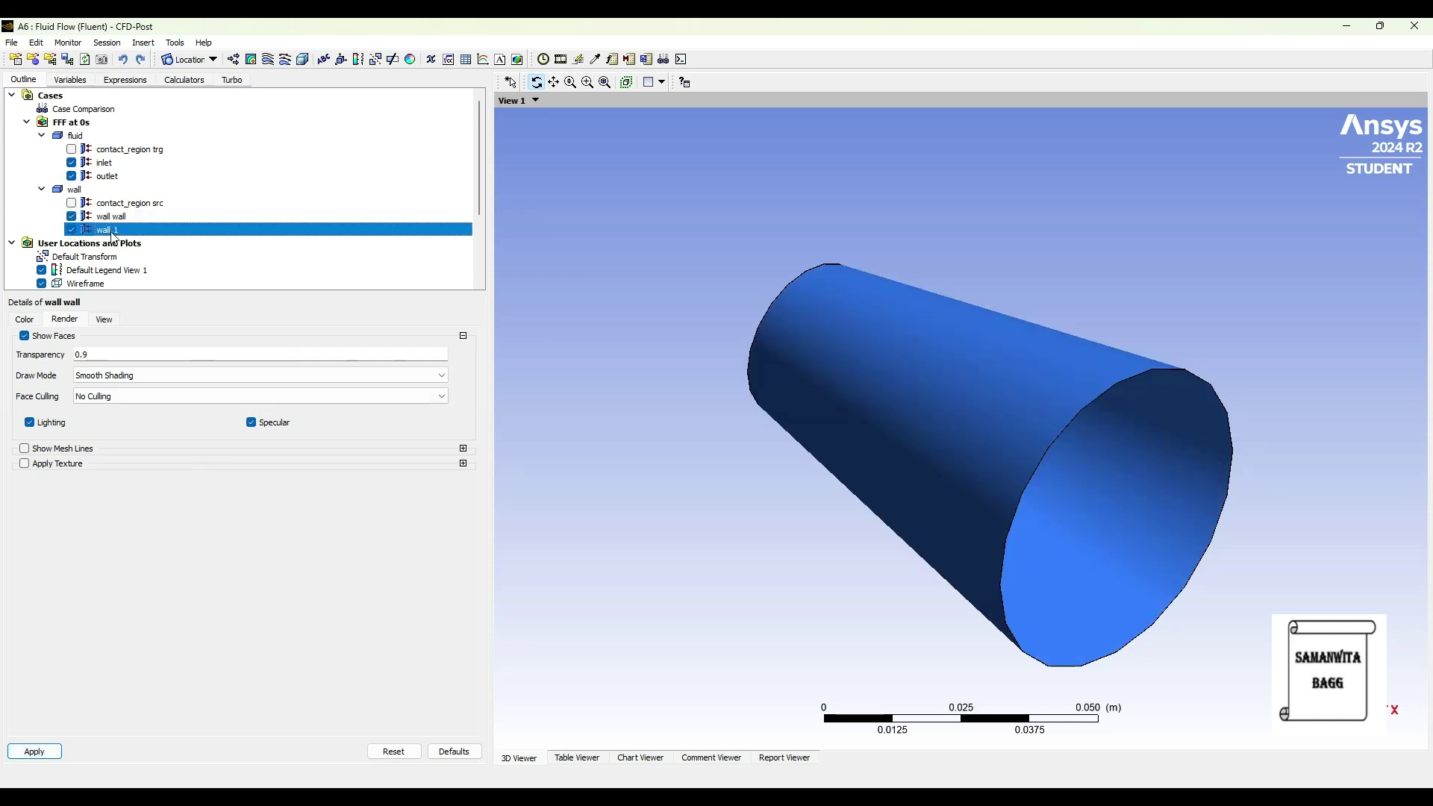
left_click(93, 357)
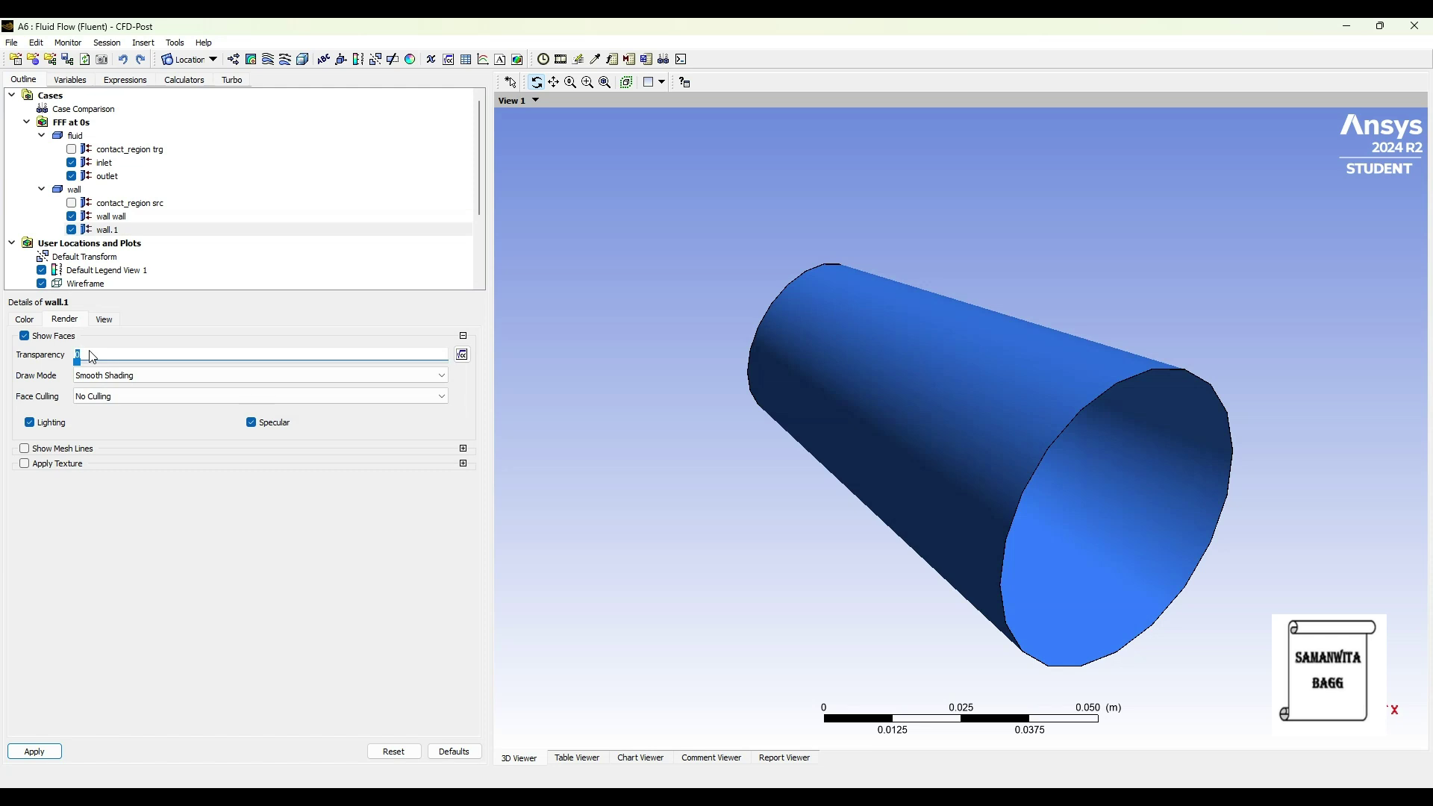
left_click(35, 752)
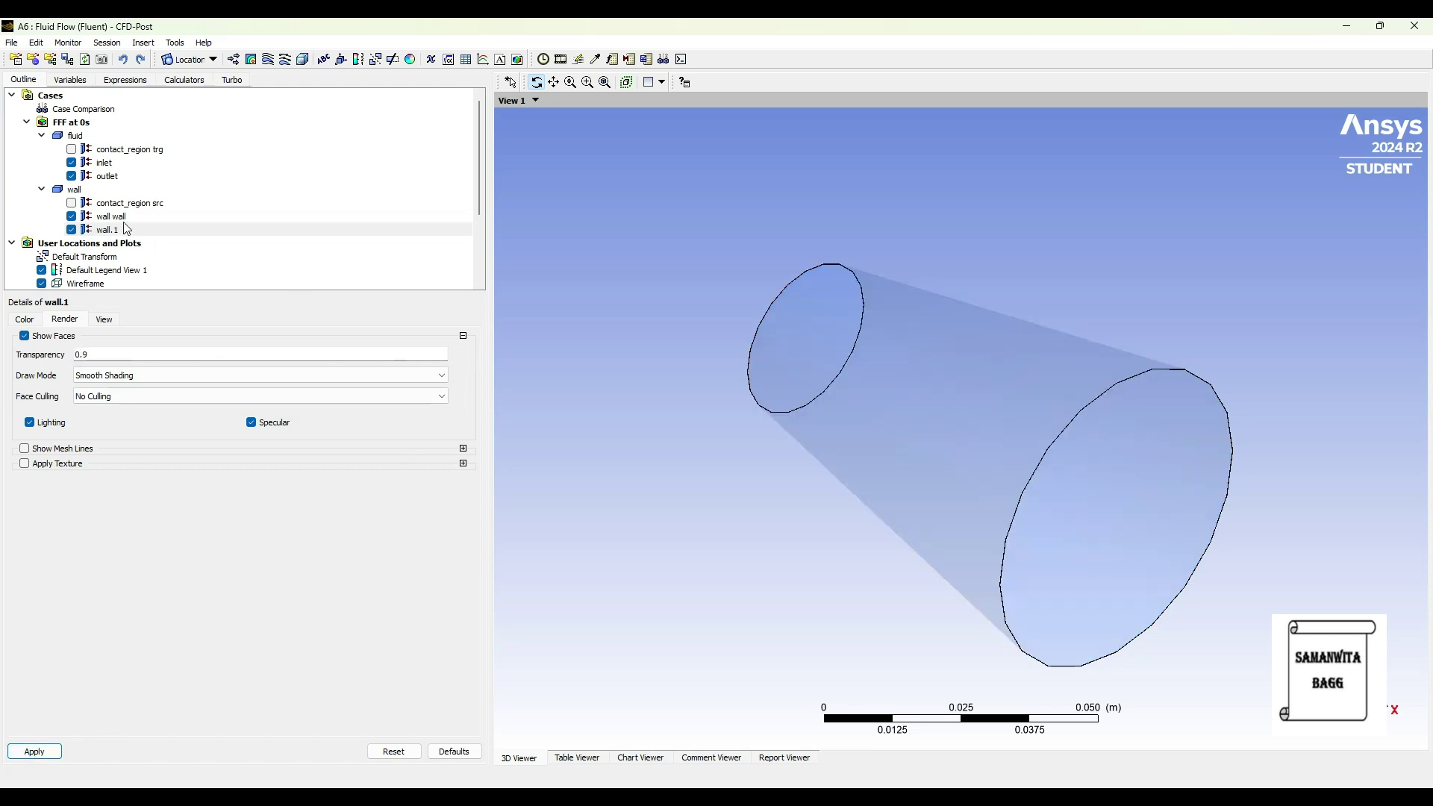
Insert Streamline 1 starting from the inlet and rotate the nozzle to view it side-on
left_click(267, 60)
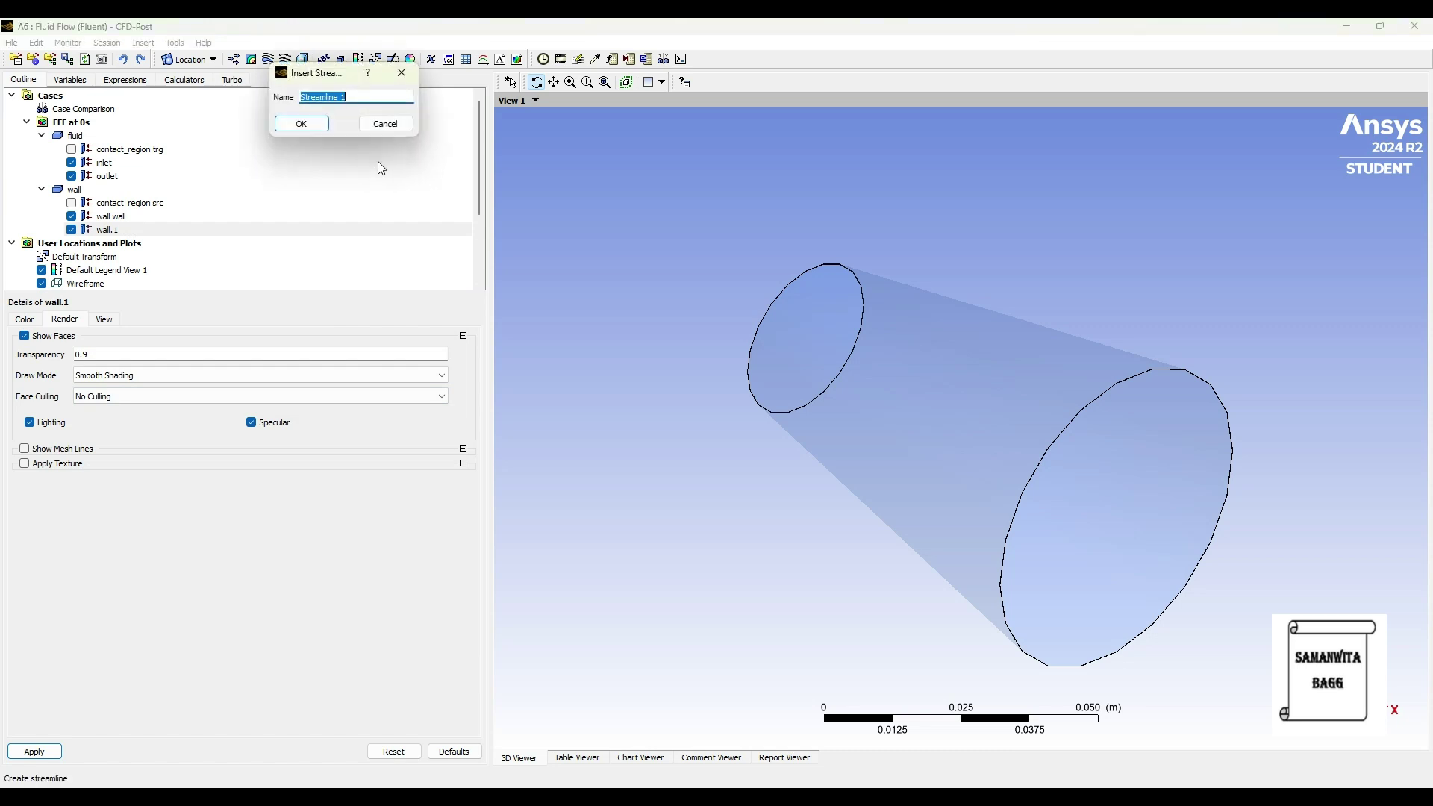
left_click(303, 124)
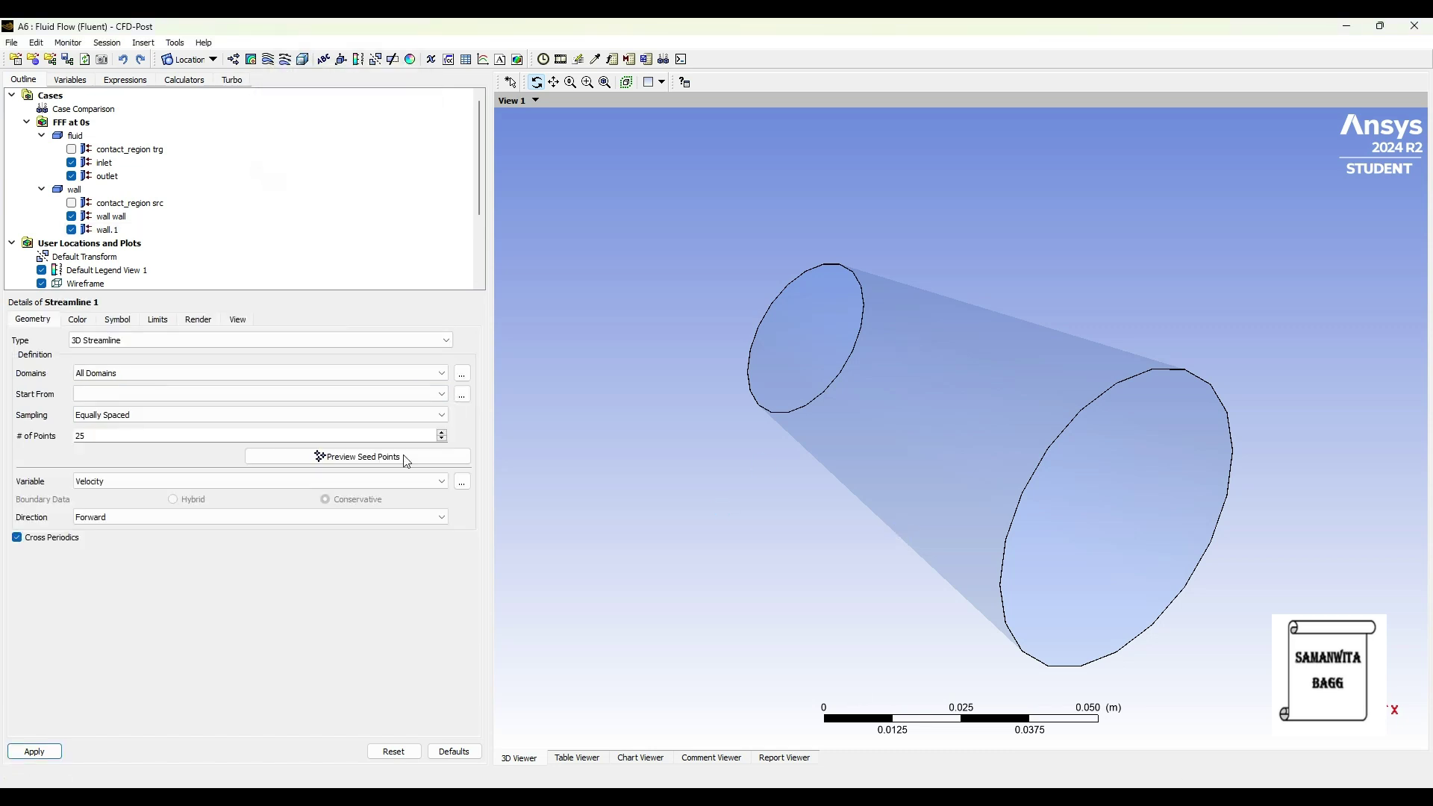
left_click(187, 393)
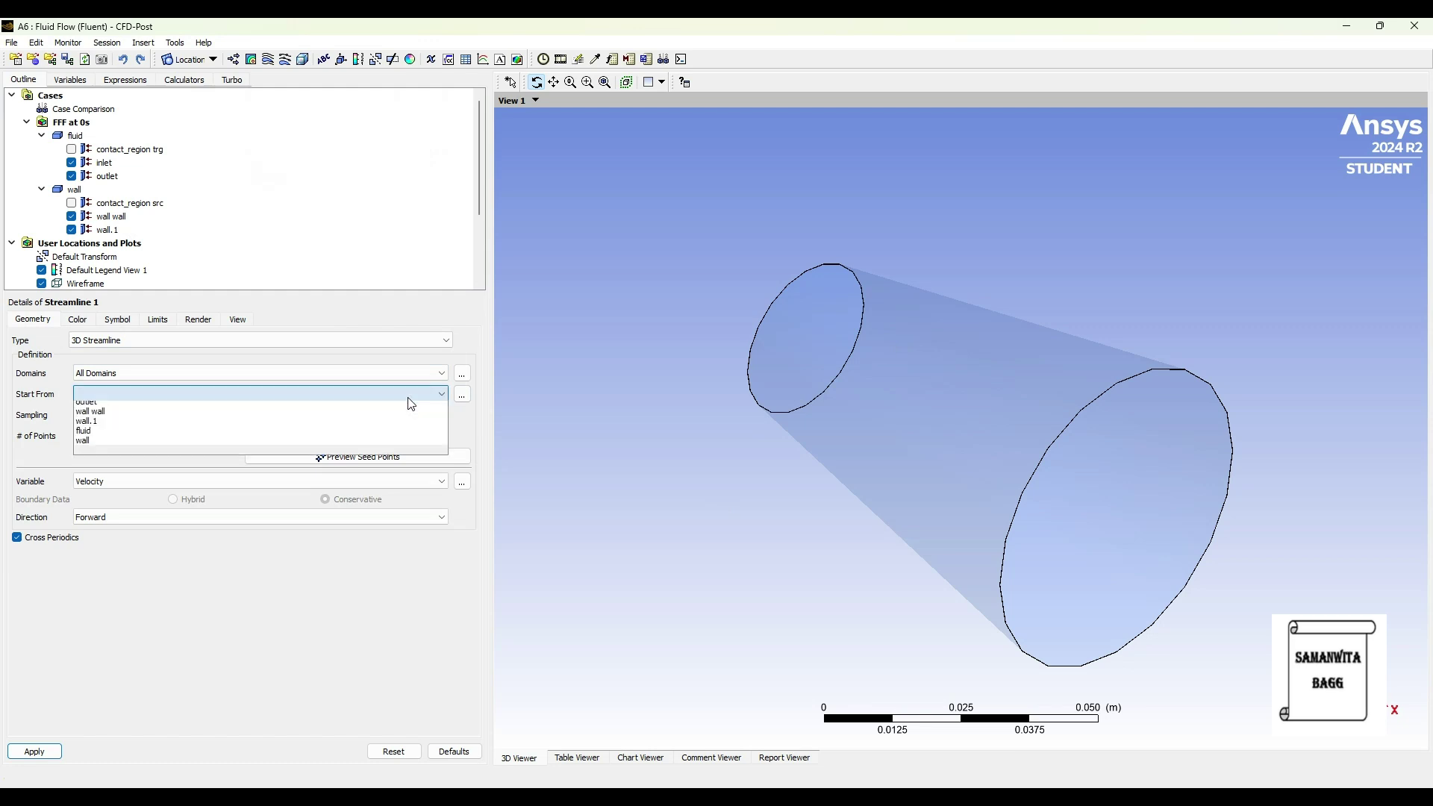
left_click(97, 426)
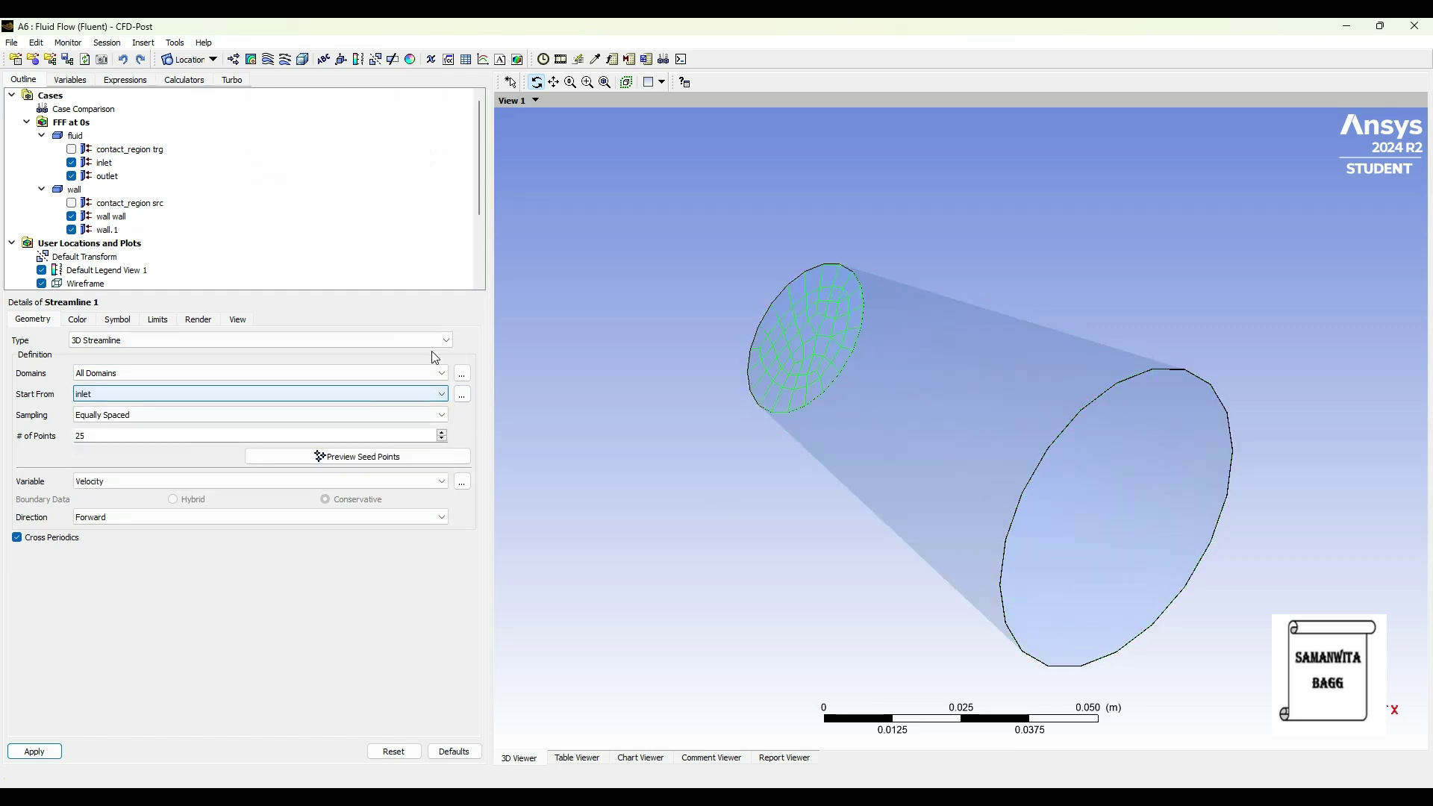
left_click(34, 751)
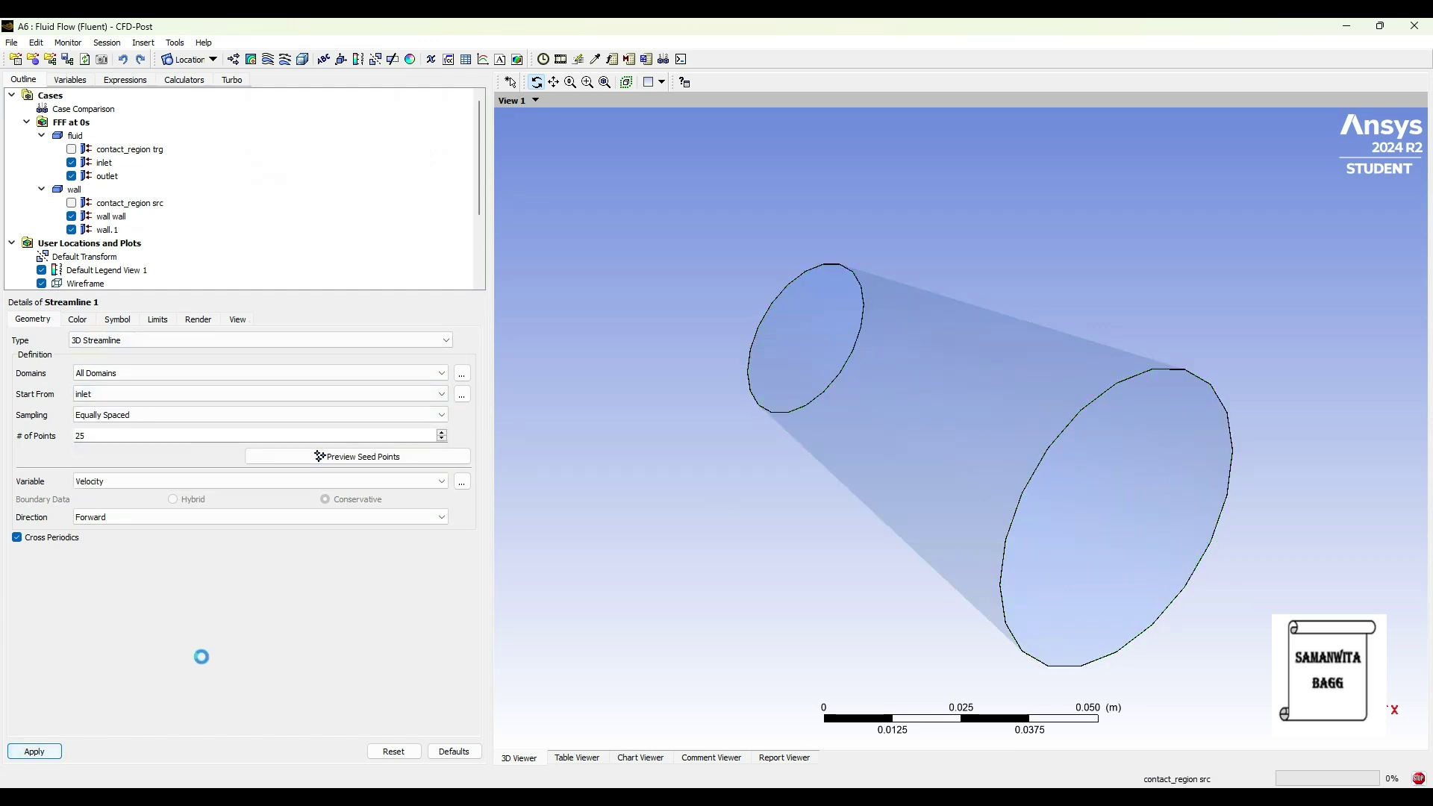
left_click_drag(982, 569, 1057, 569)
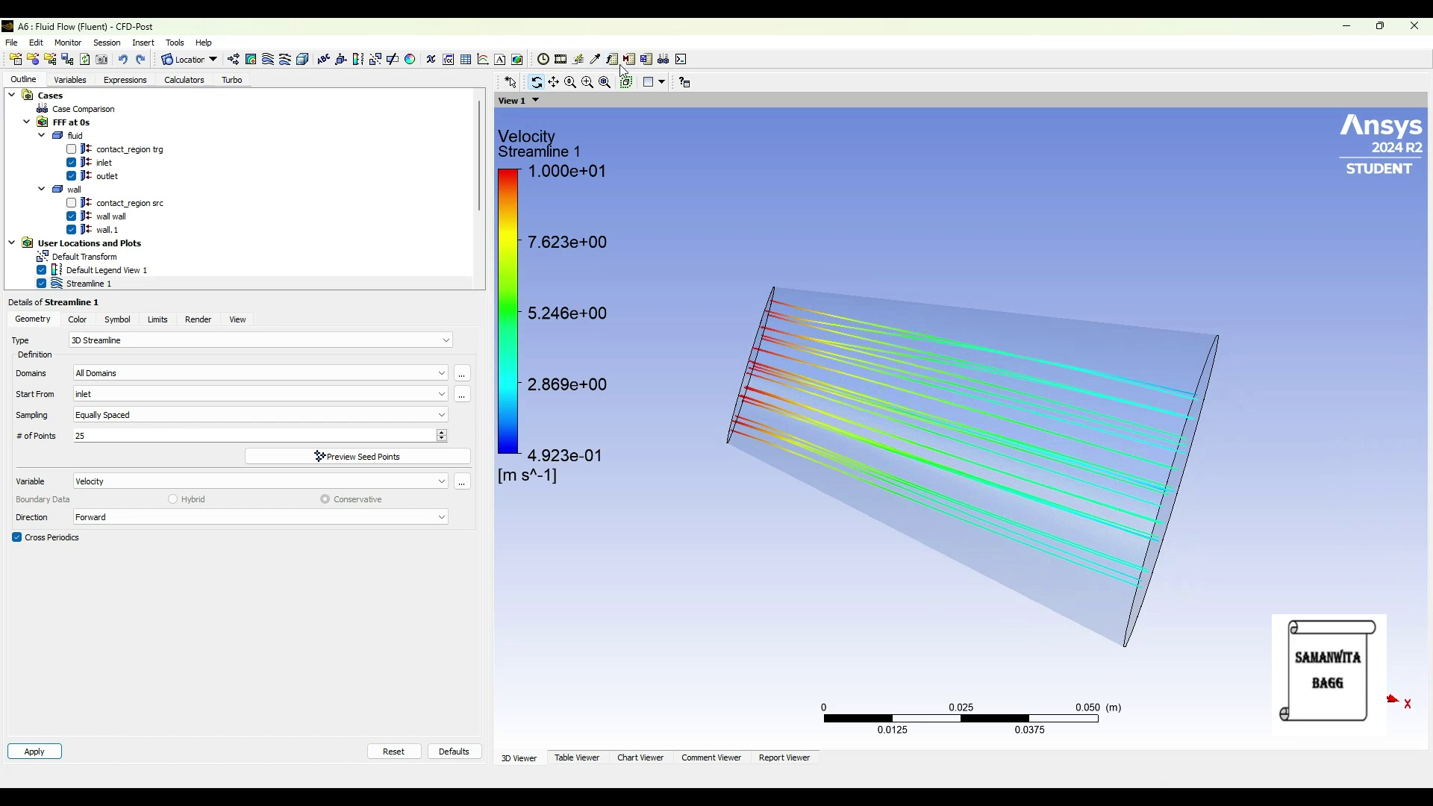
left_click(561, 60)
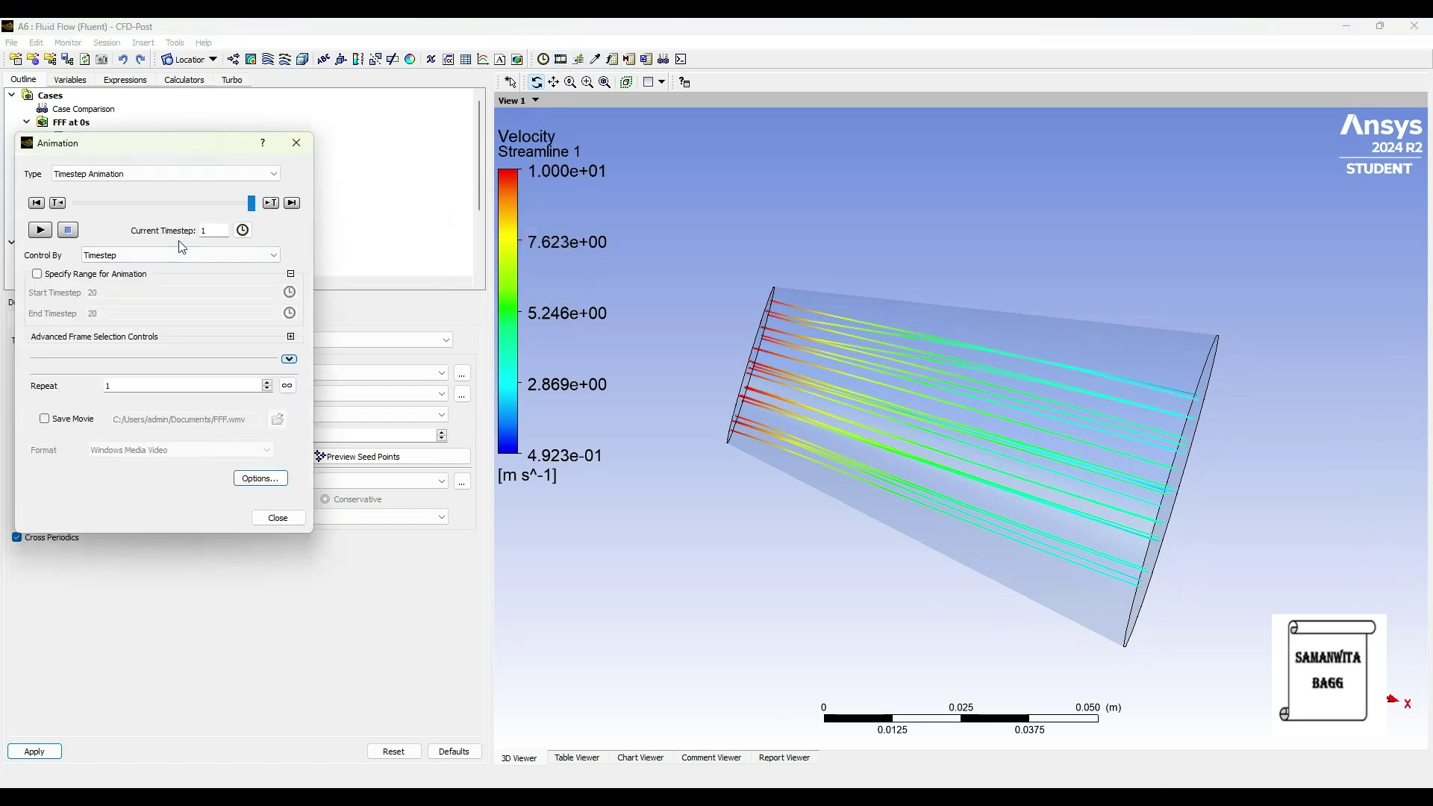
Set up a sweep animation of Streamline 1, slightly slower, limited repeats, symbol size 1.5
left_click(150, 174)
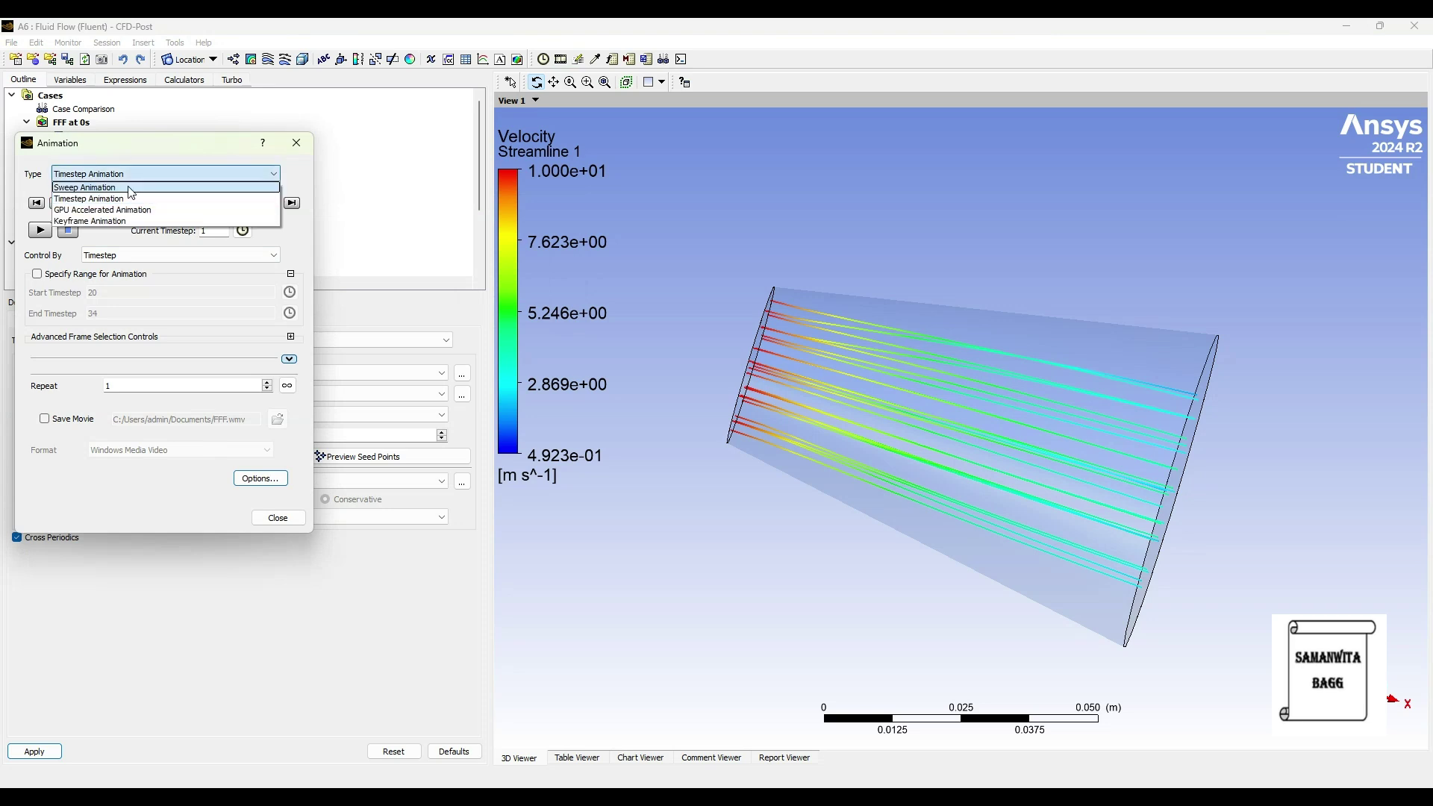
left_click(130, 189)
left_click(85, 217)
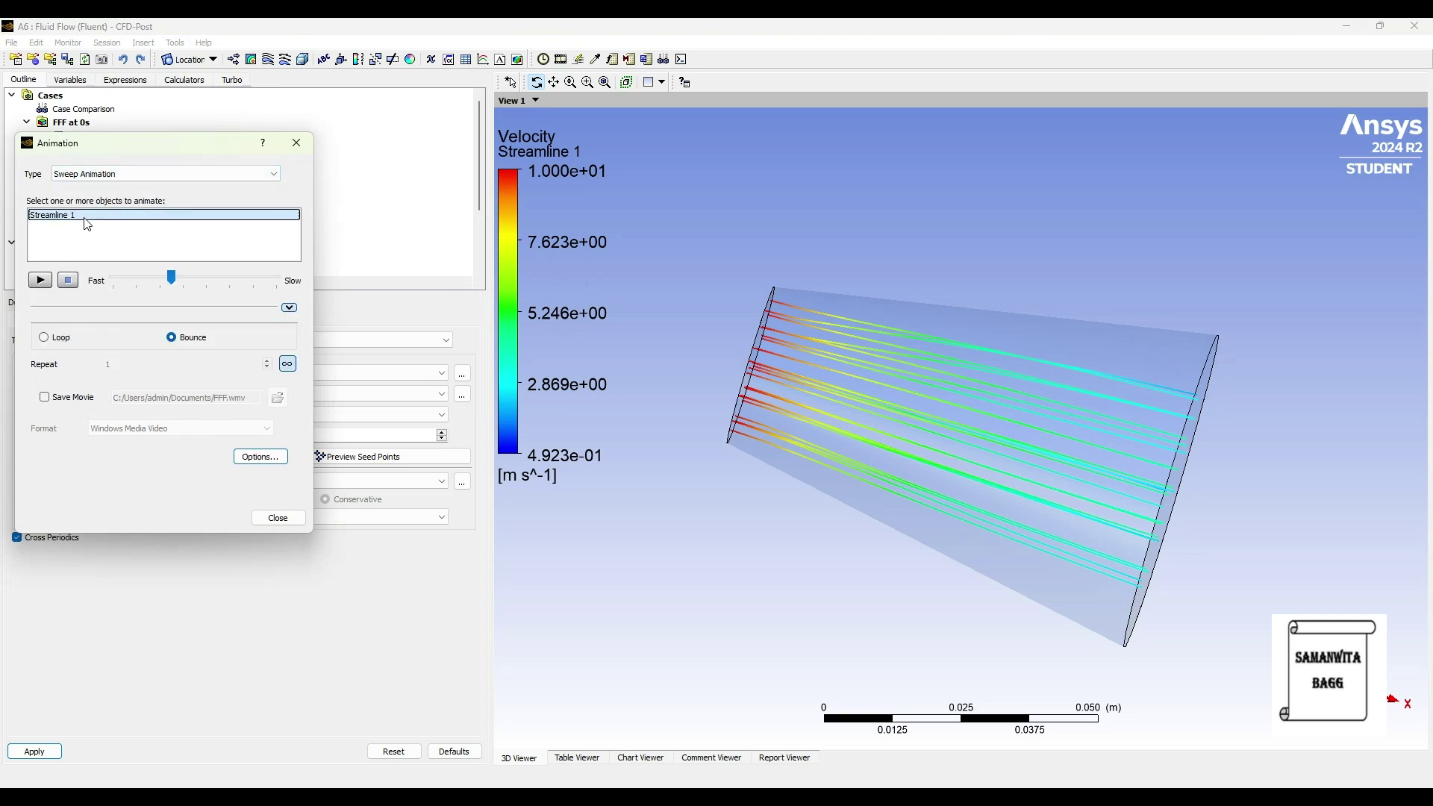
left_click_drag(172, 282, 197, 278)
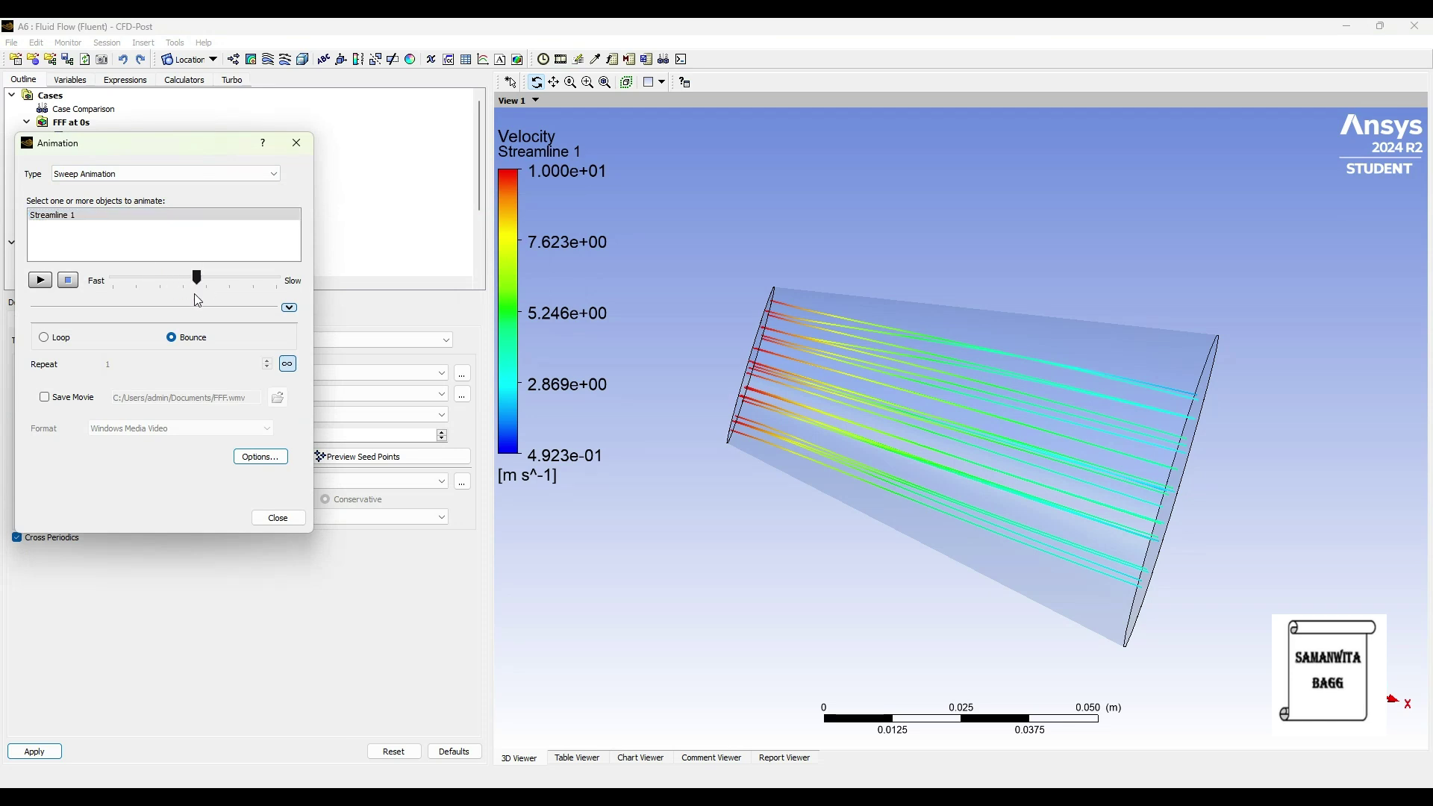
left_click(287, 364)
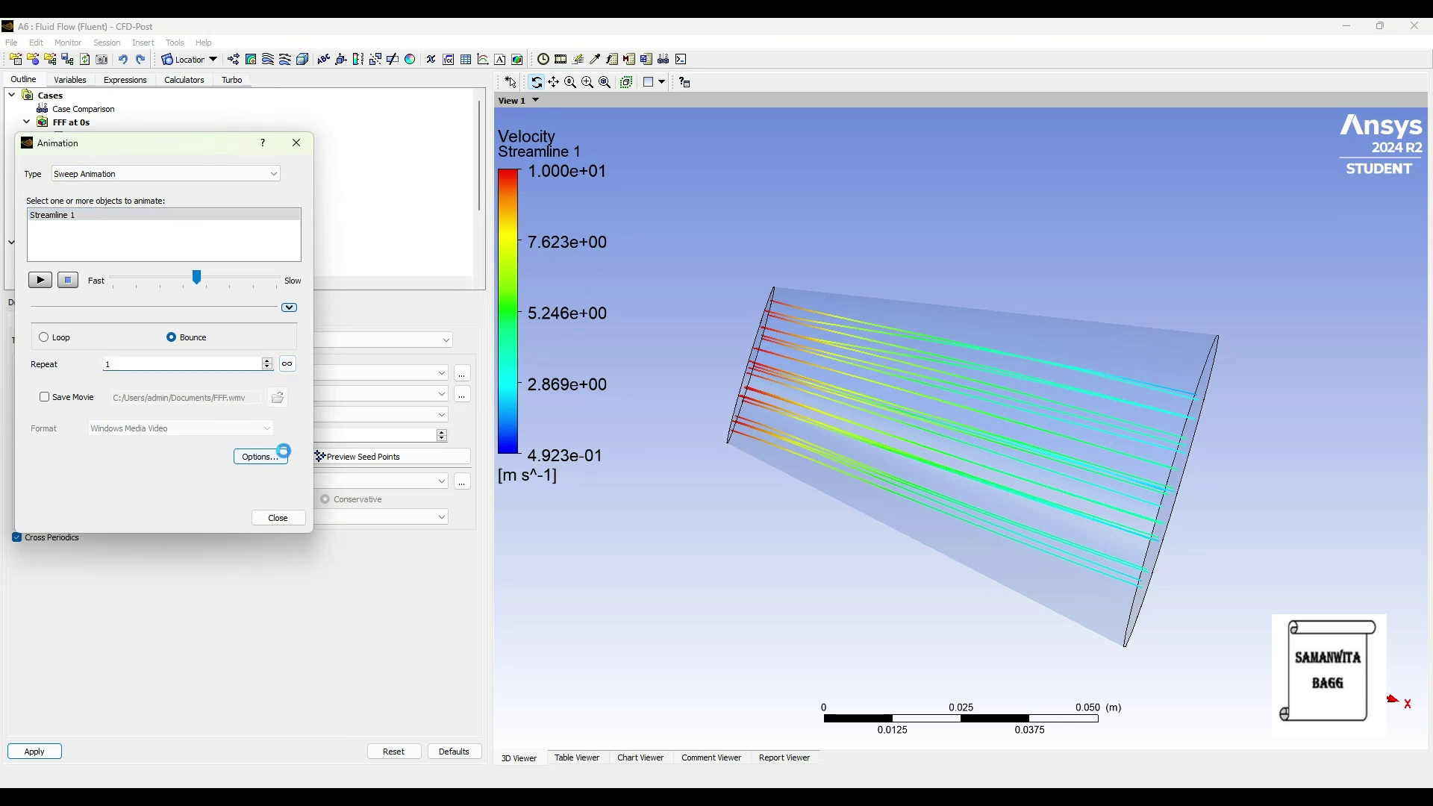
left_click(262, 461)
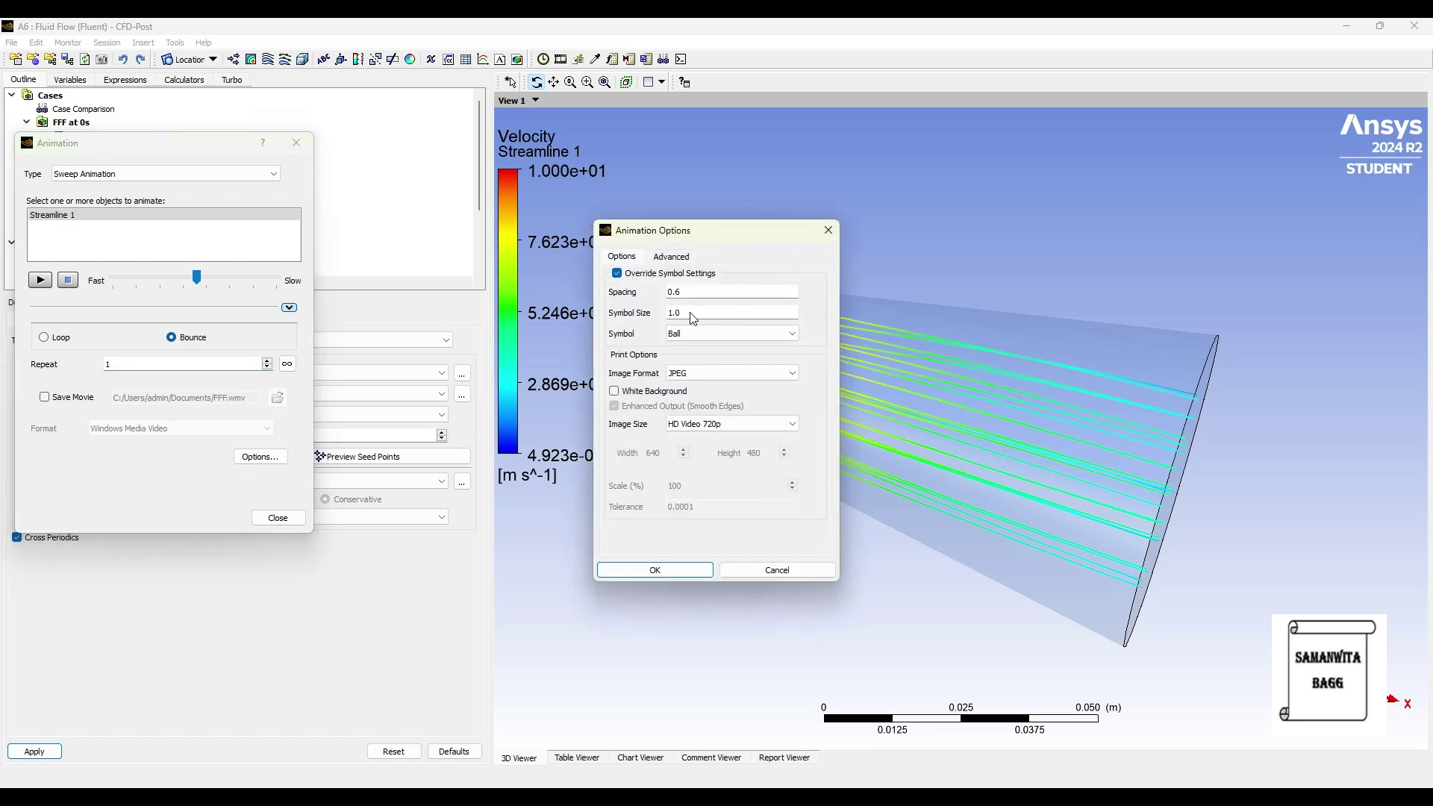
double_click(693, 318)
type("1.5")
left_click(641, 571)
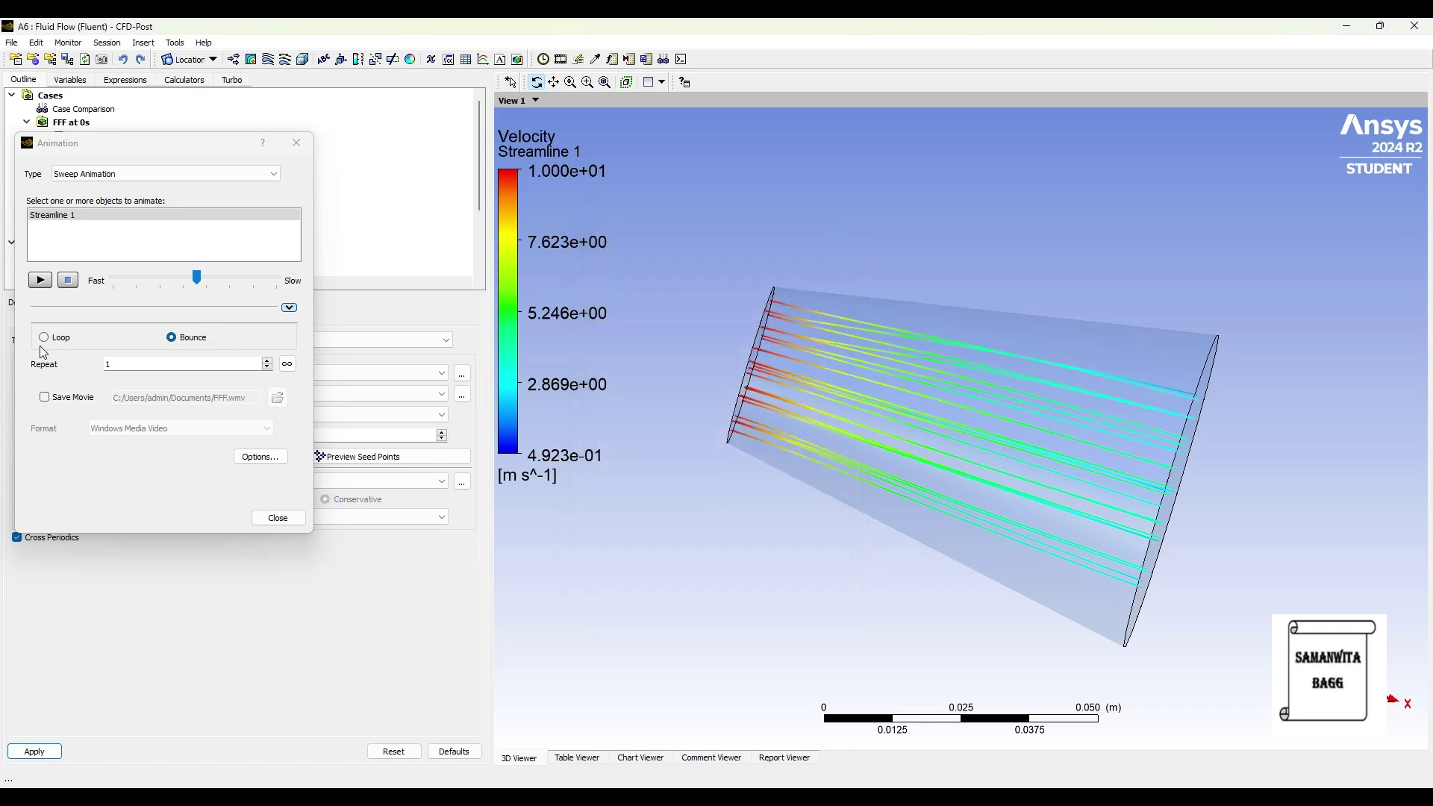
Play the Streamline 1 sweep animation with three repeats, then close the Animation dialog
left_click(41, 280)
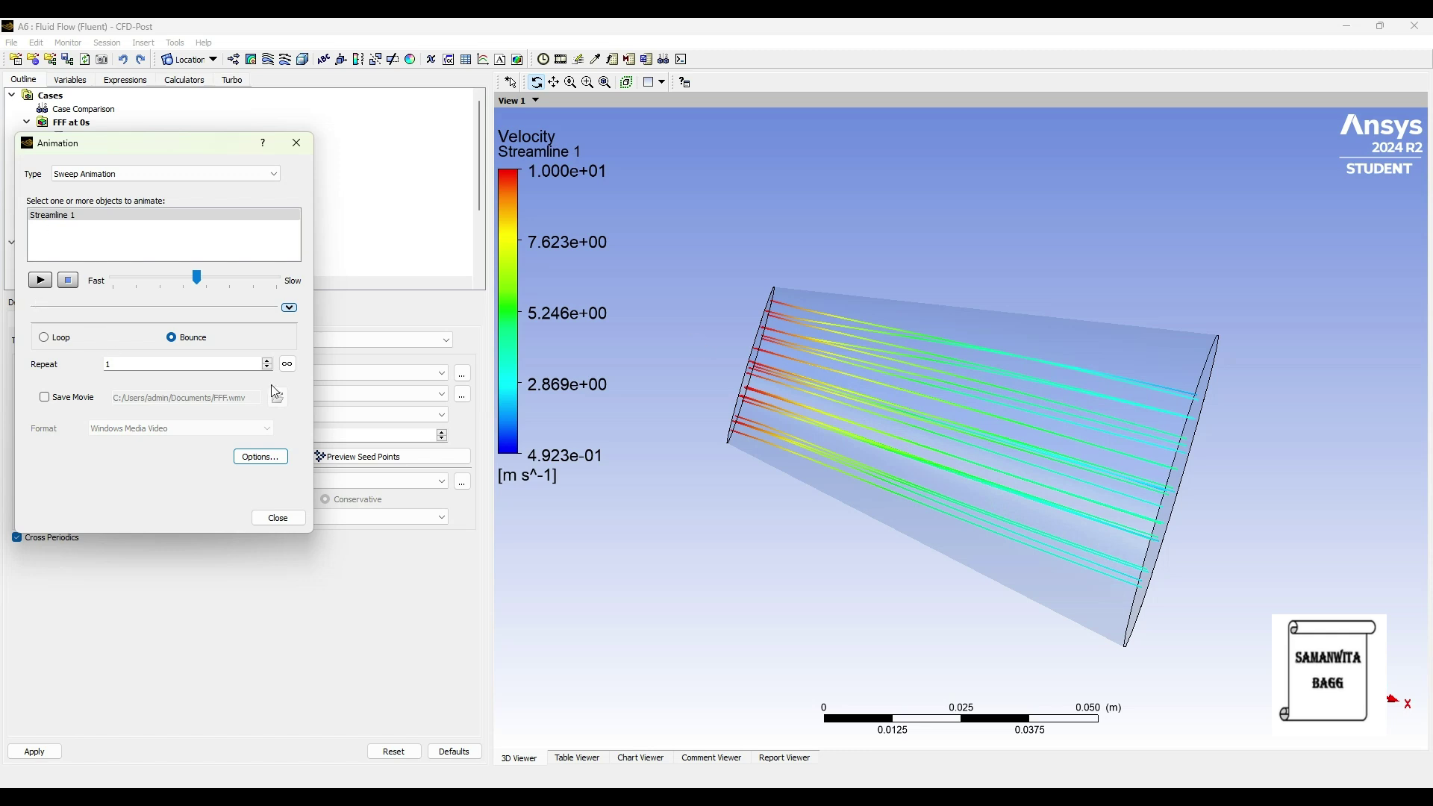
left_click(37, 282)
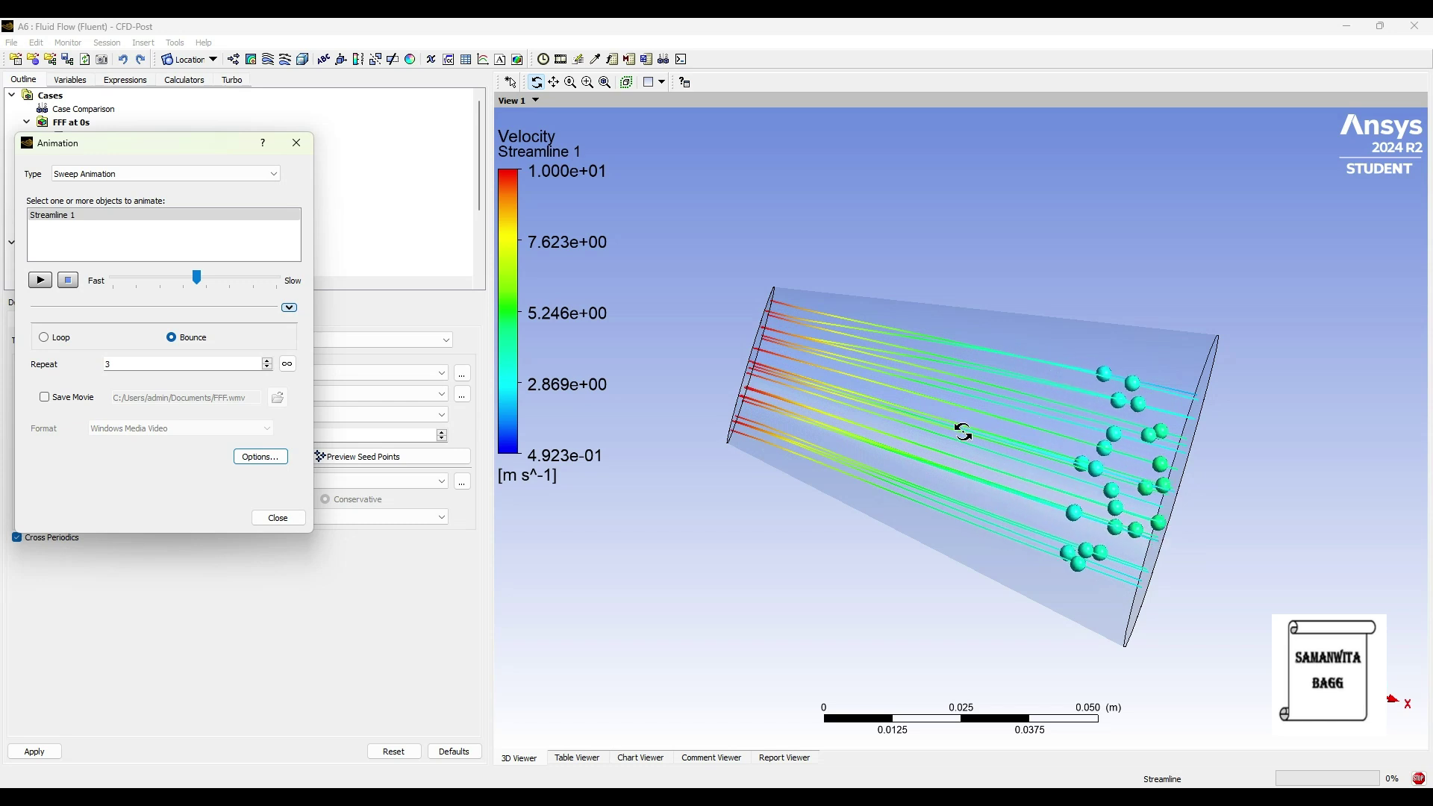
left_click(296, 142)
Hide Streamline 1 and create Contour 1 of Pressure, local range, on contact_region trg
left_click(41, 283)
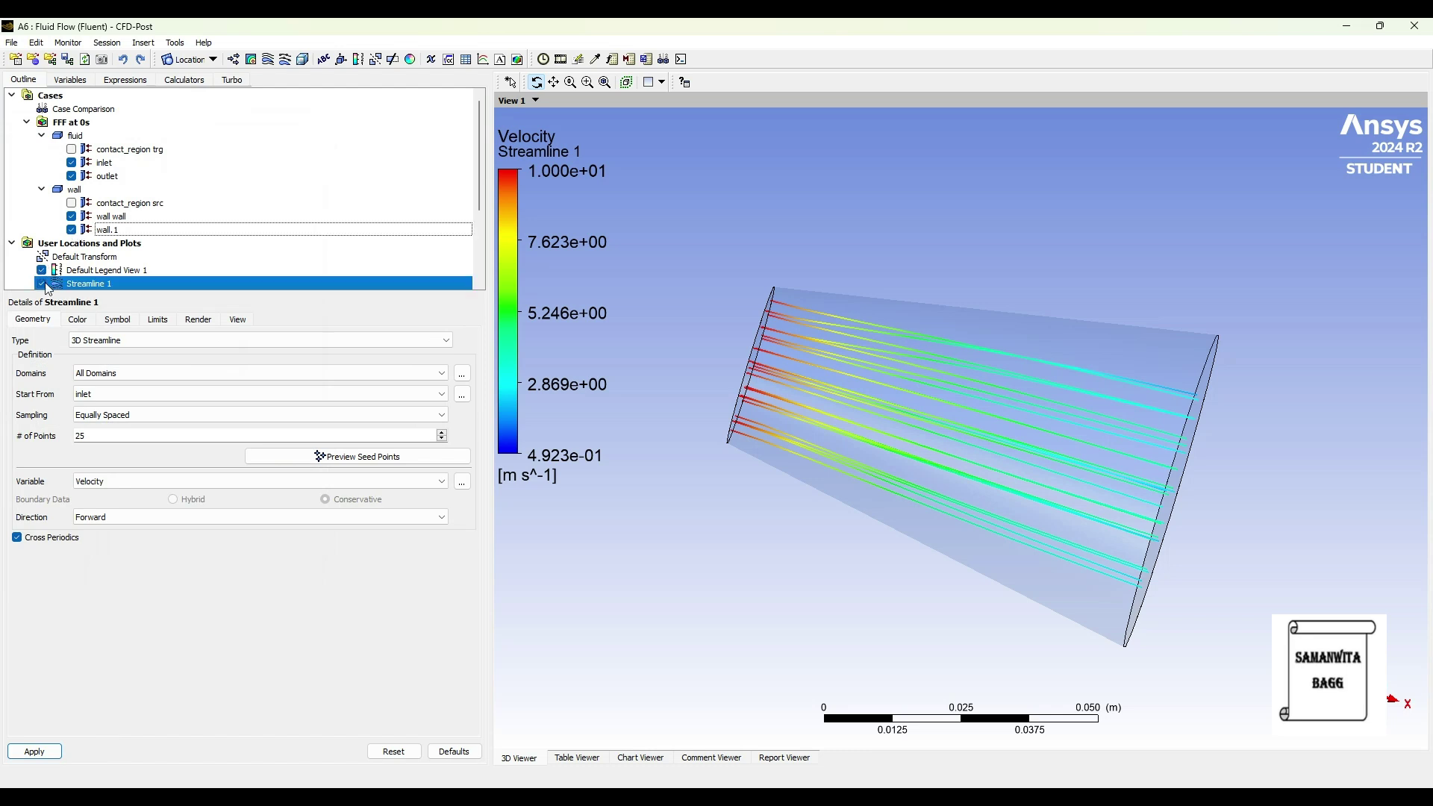
left_click(251, 61)
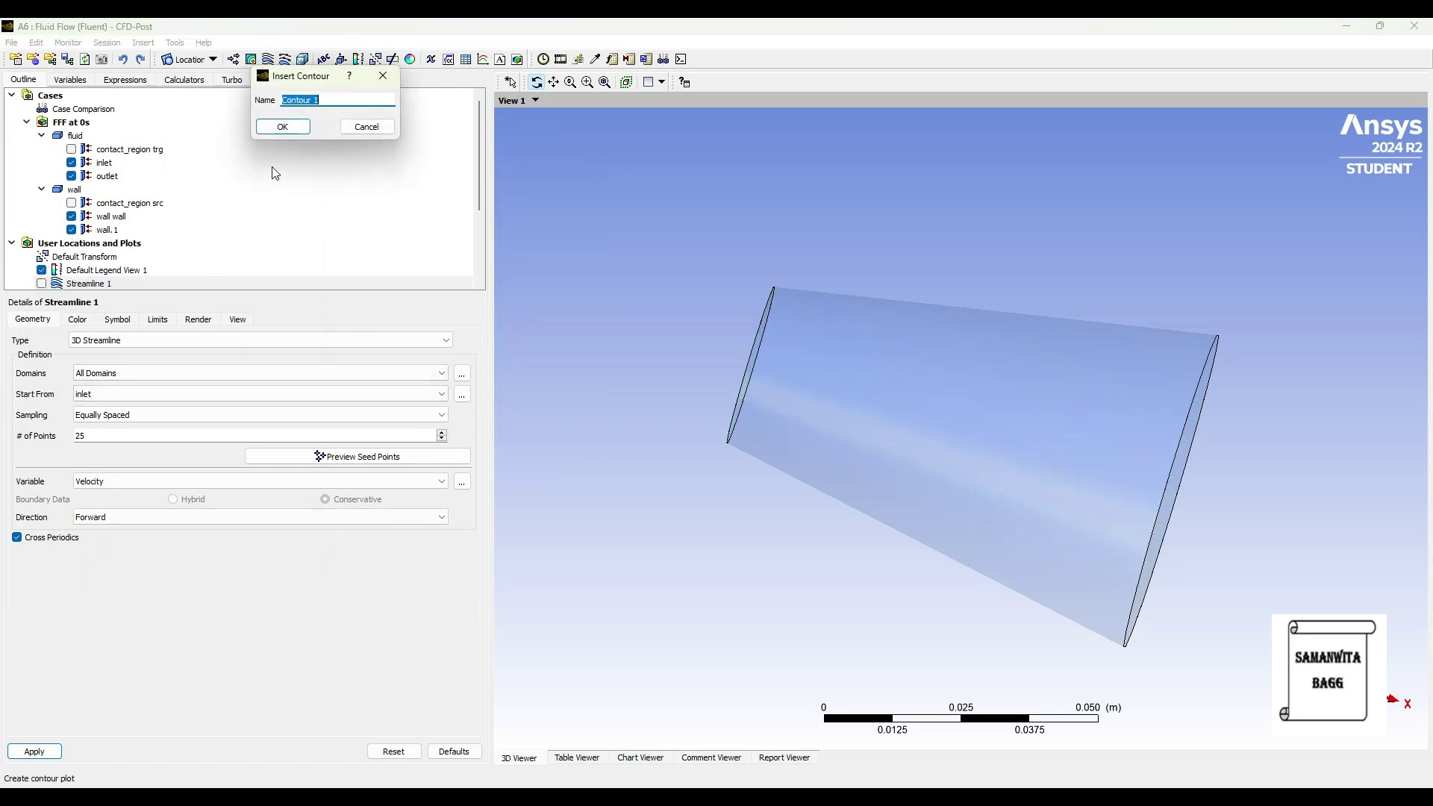
left_click(285, 127)
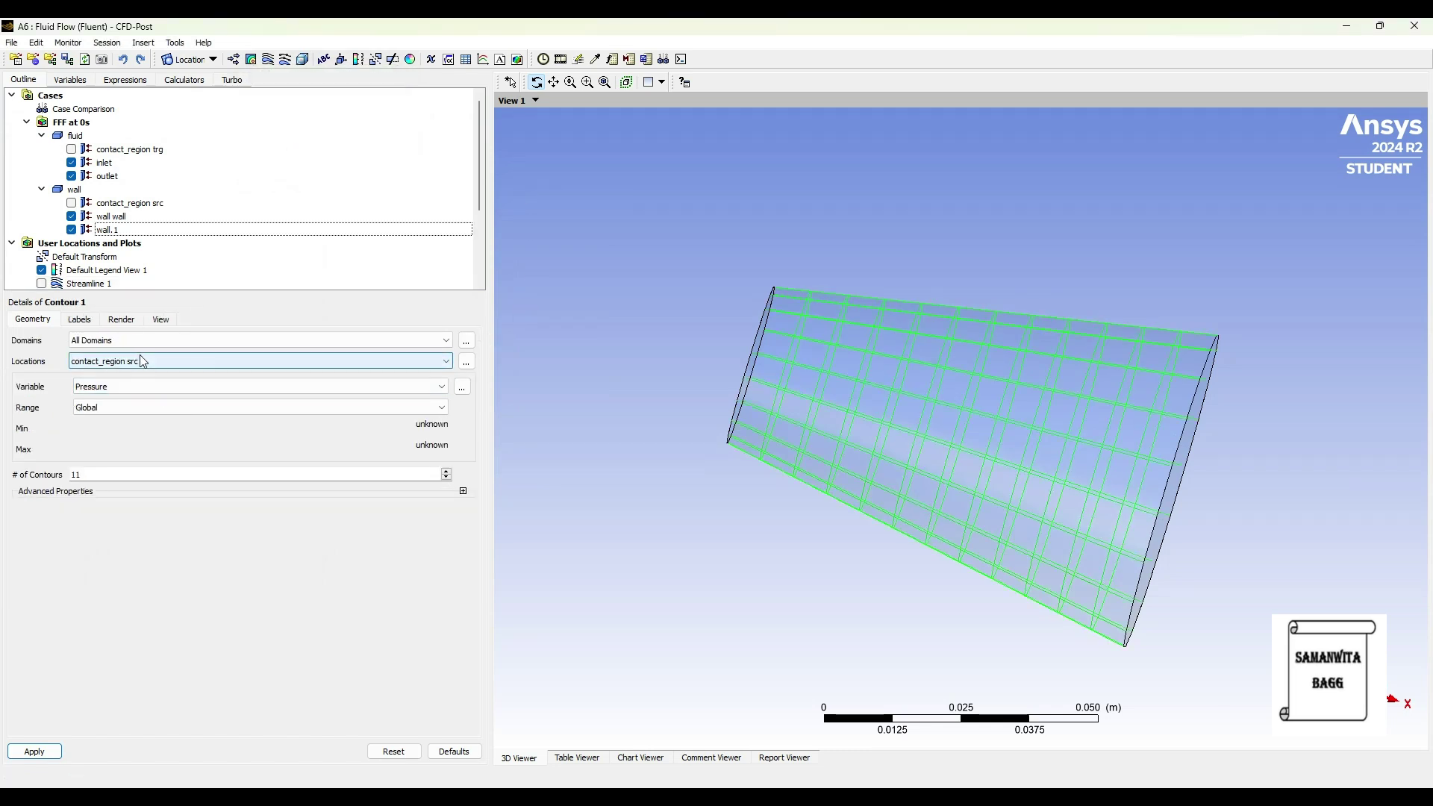
left_click(153, 386)
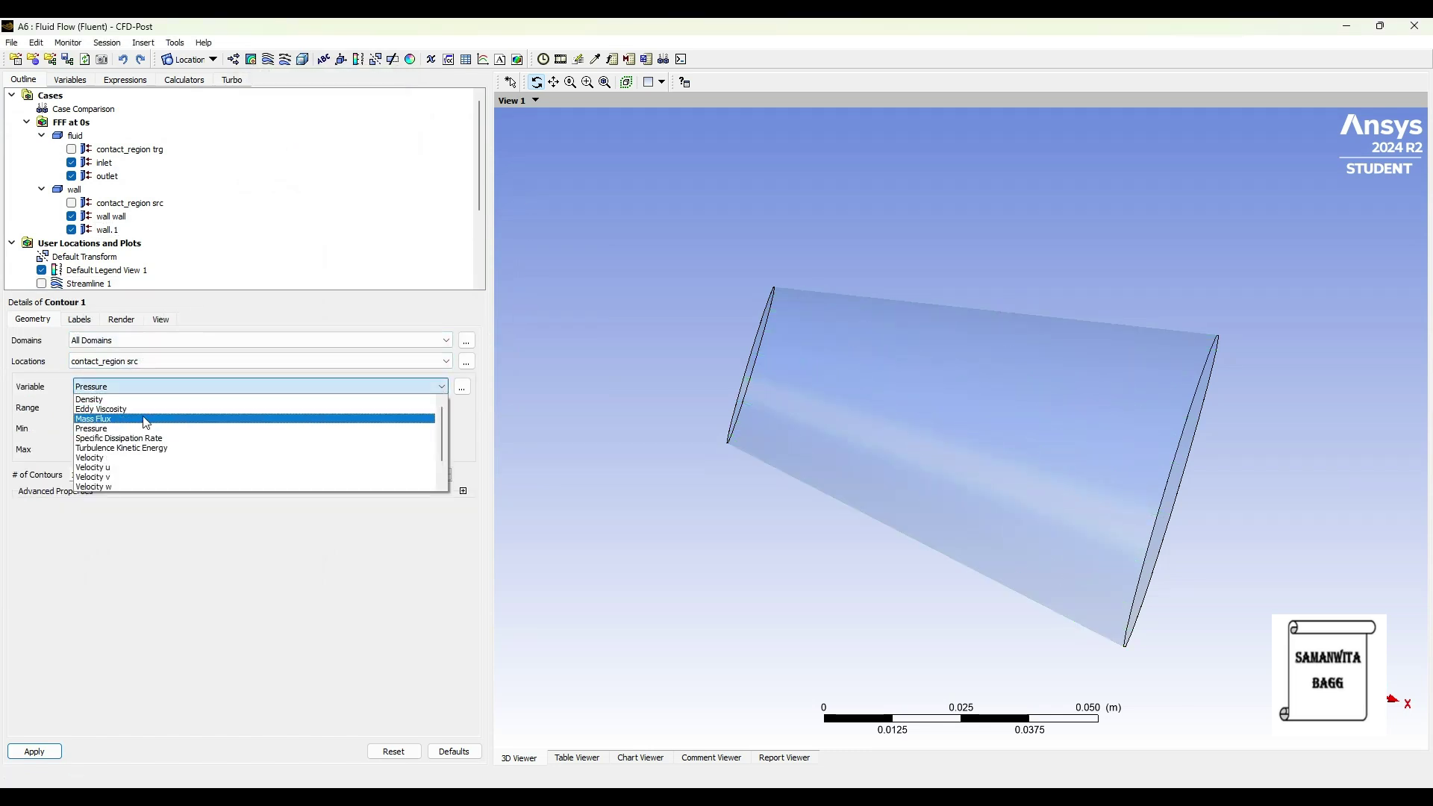
left_click(142, 429)
left_click(124, 405)
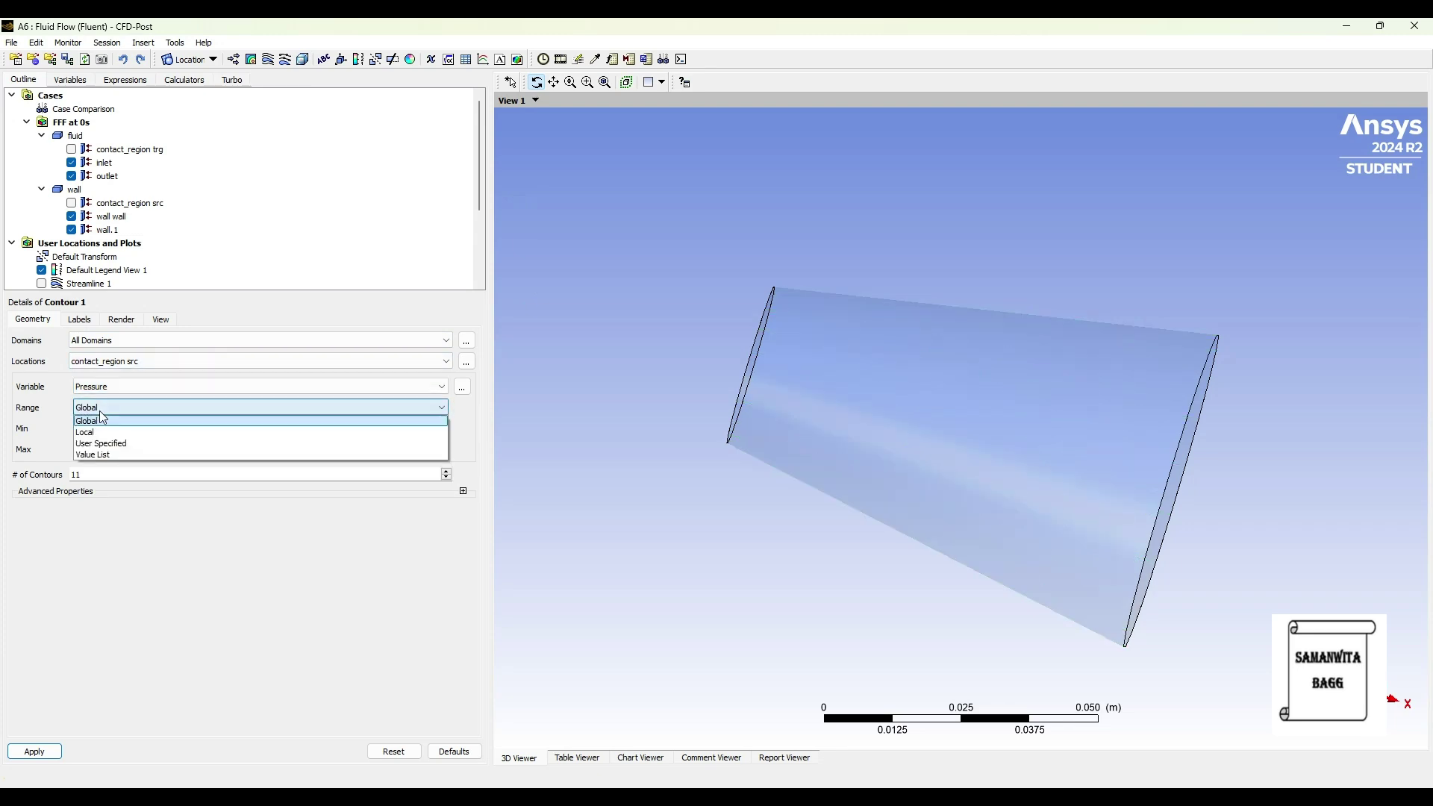
left_click(118, 435)
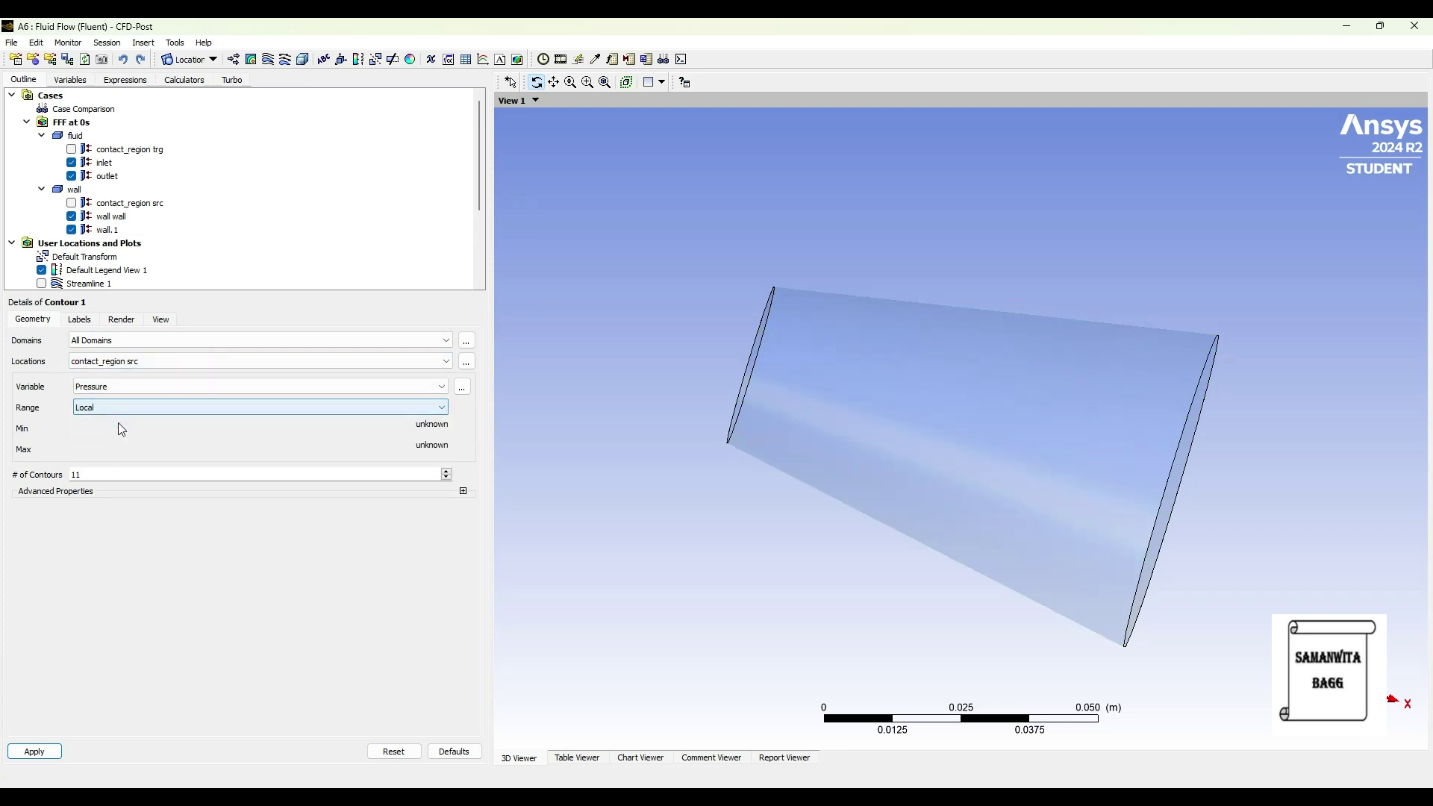
left_click(155, 361)
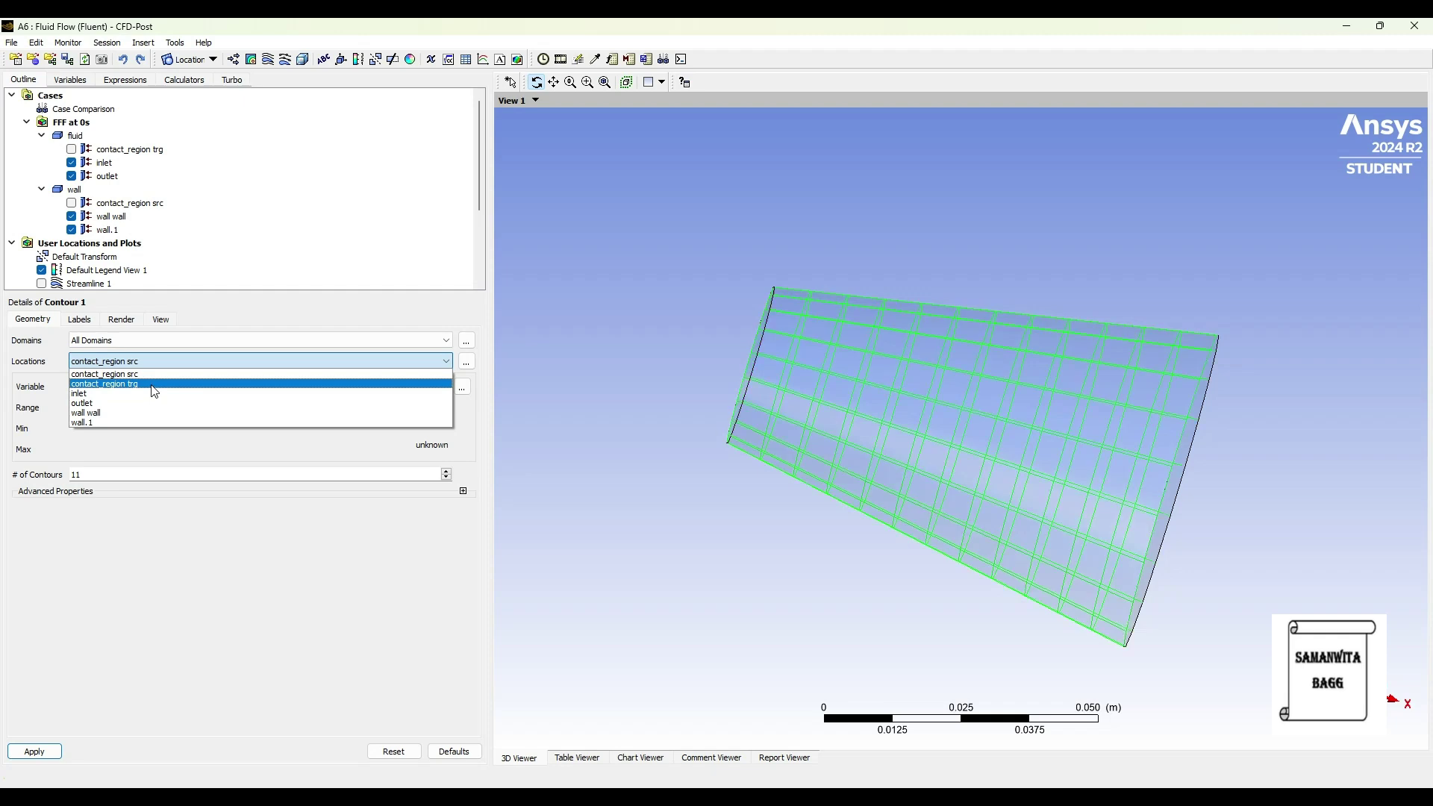
left_click(150, 383)
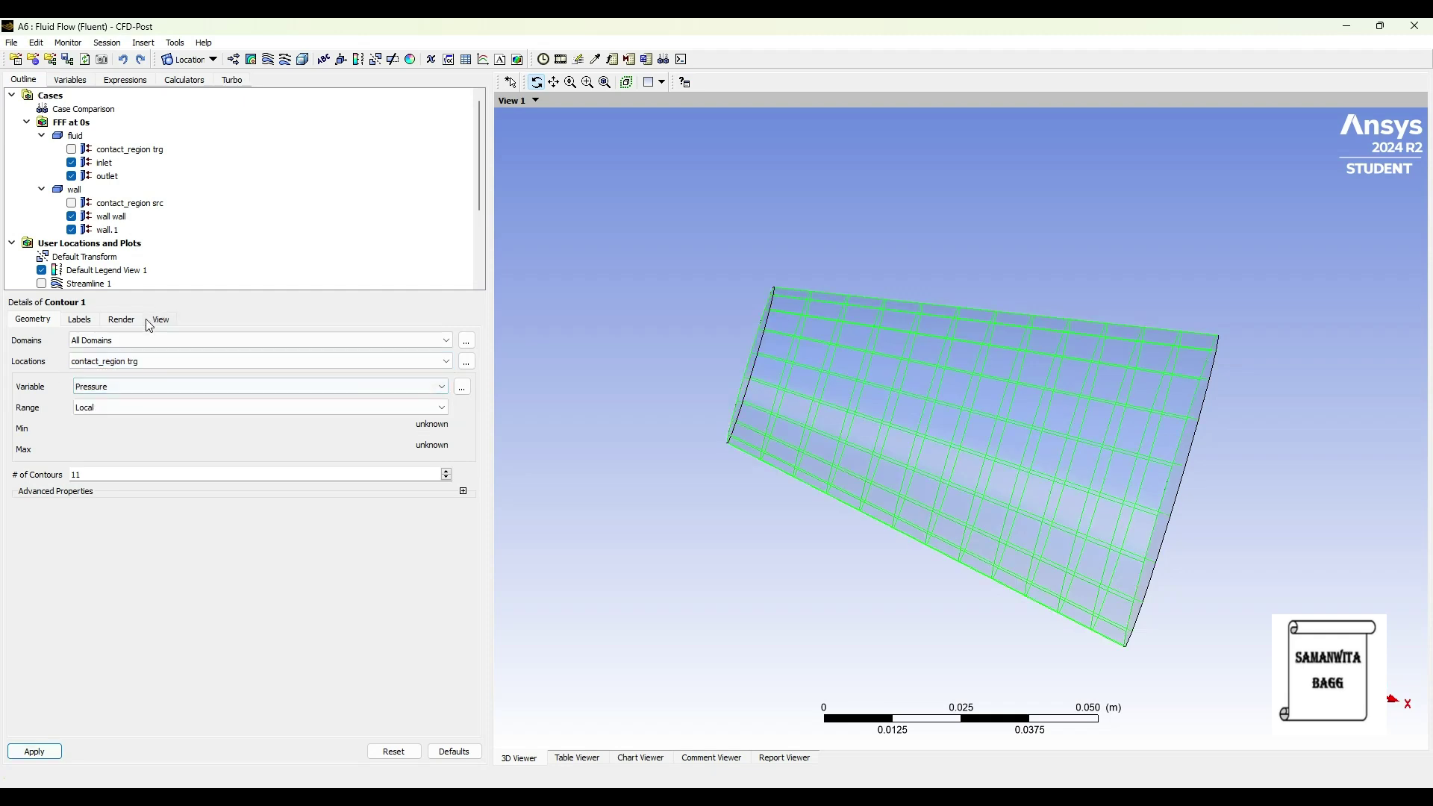
left_click(35, 751)
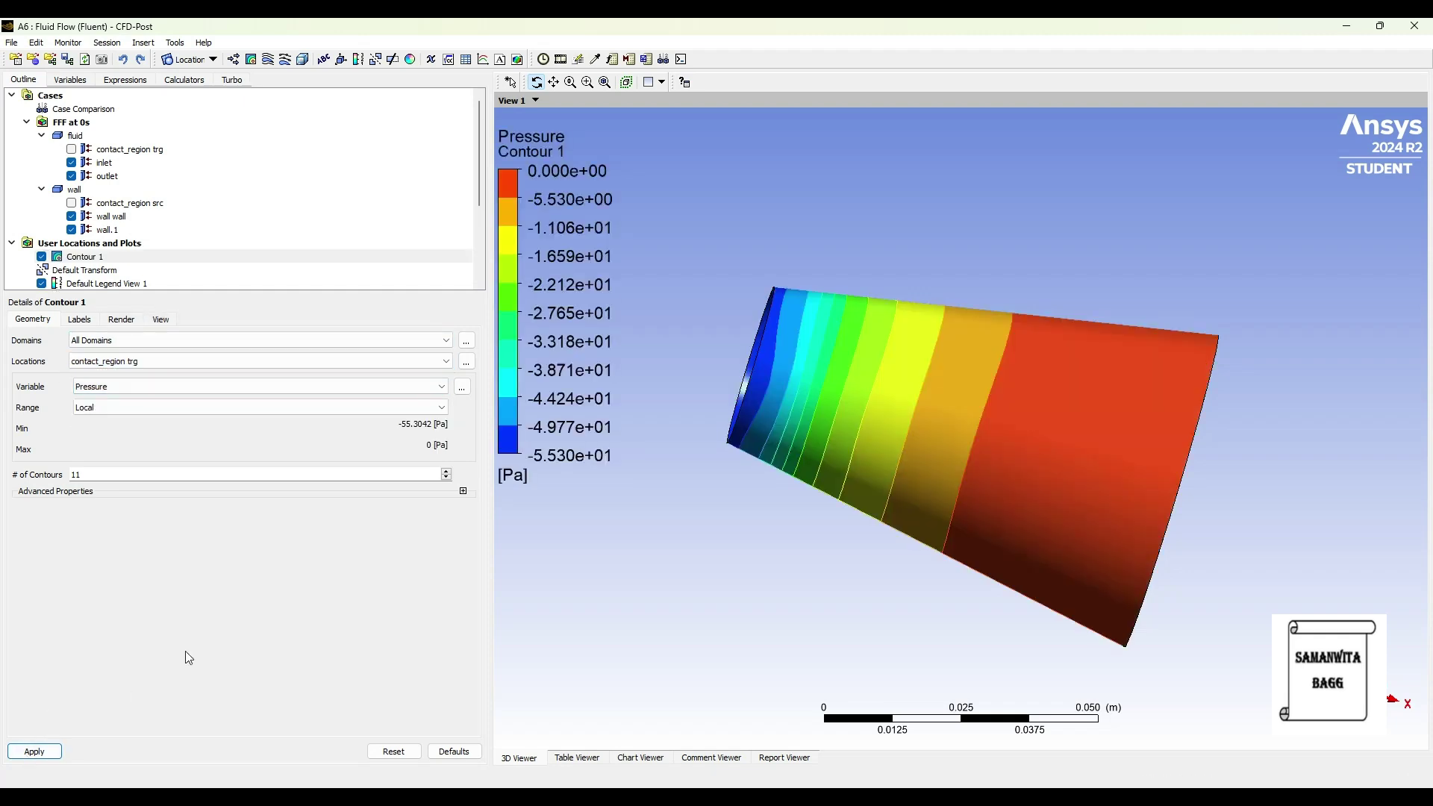
Apply Contour 1's Render settings without contour lines and rotate to show the open end
left_click_drag(934, 467, 909, 556)
left_click(120, 319)
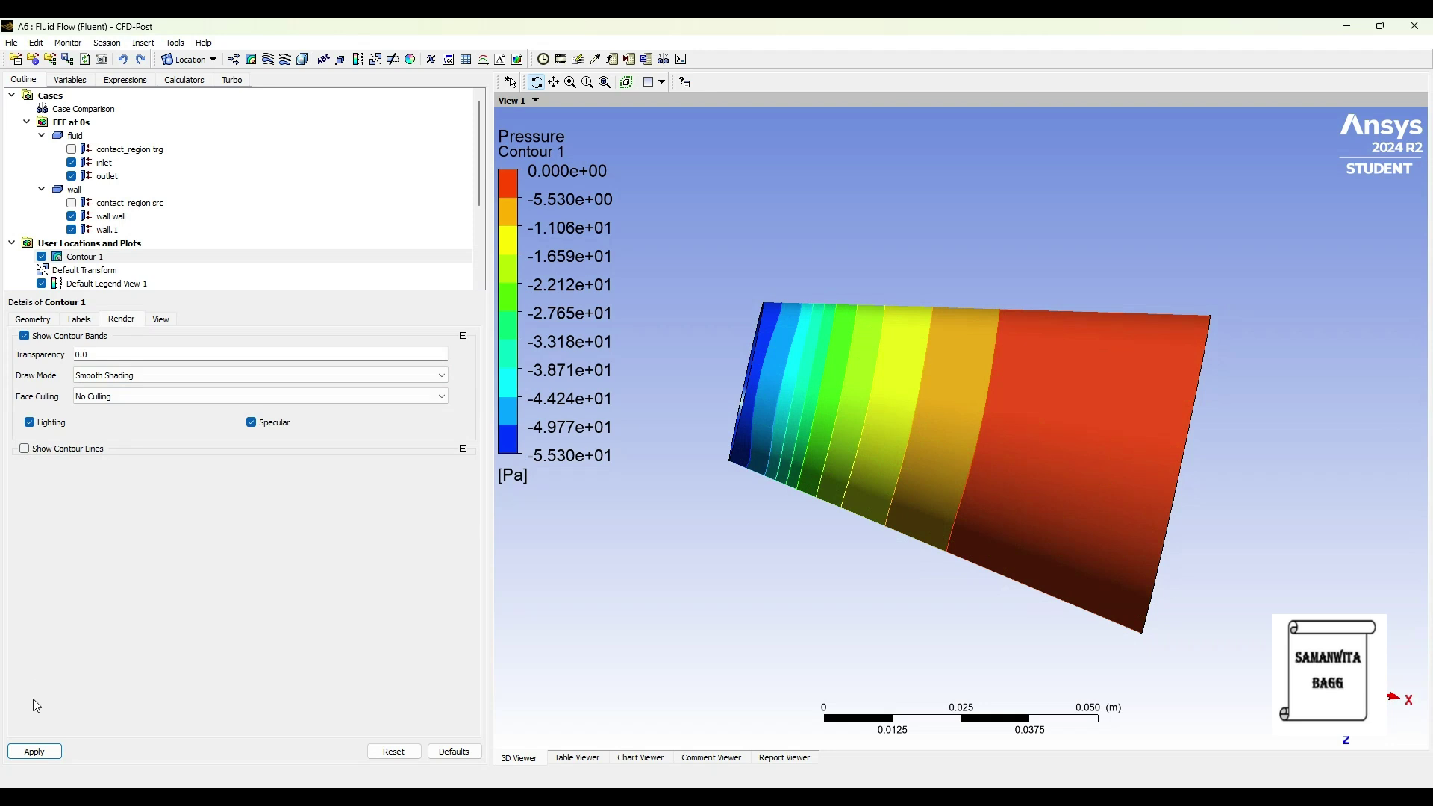
left_click(33, 751)
left_click_drag(1027, 435, 640, 217)
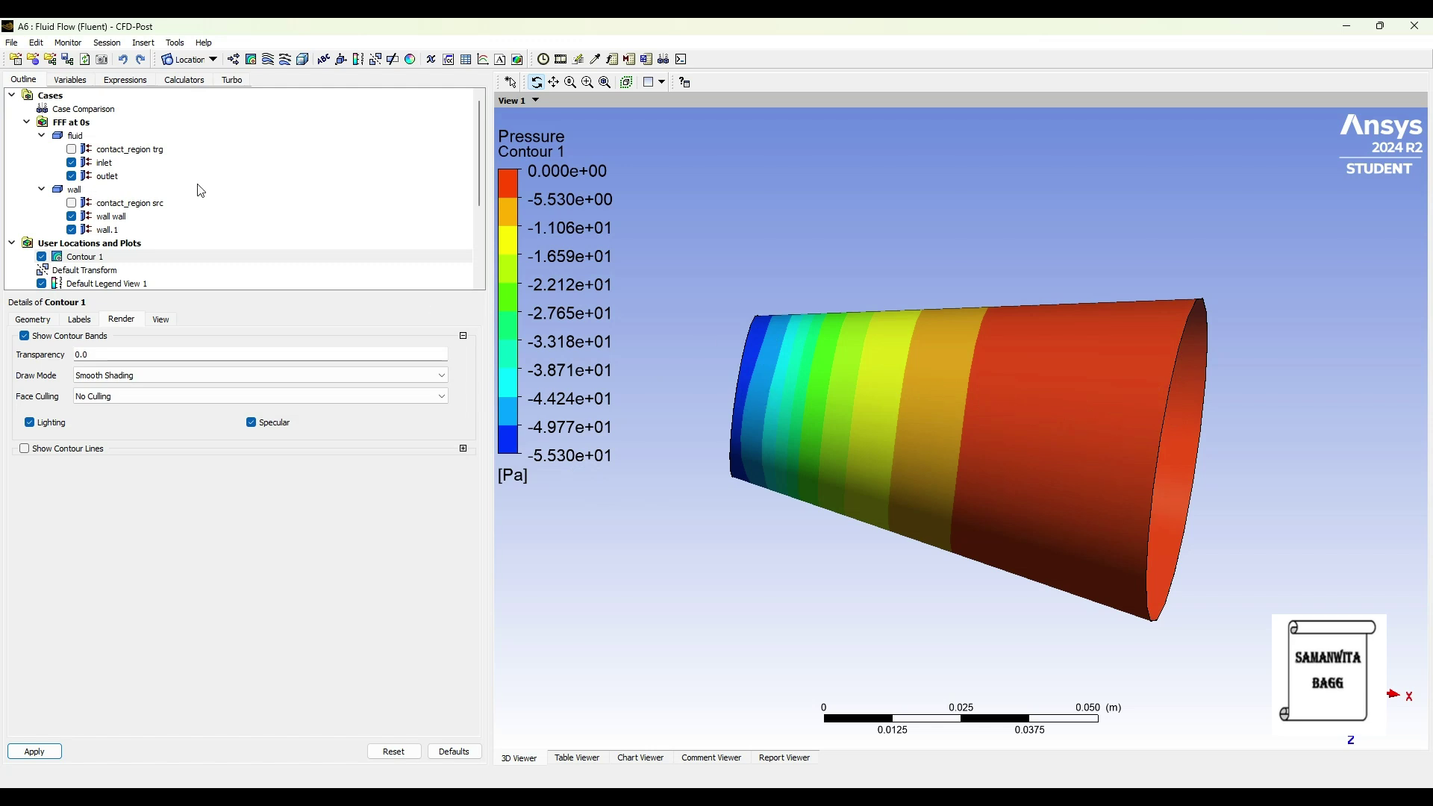
Create Contour 2 of Velocity, local range, on contact_region trg, with contour lines off
left_click(252, 60)
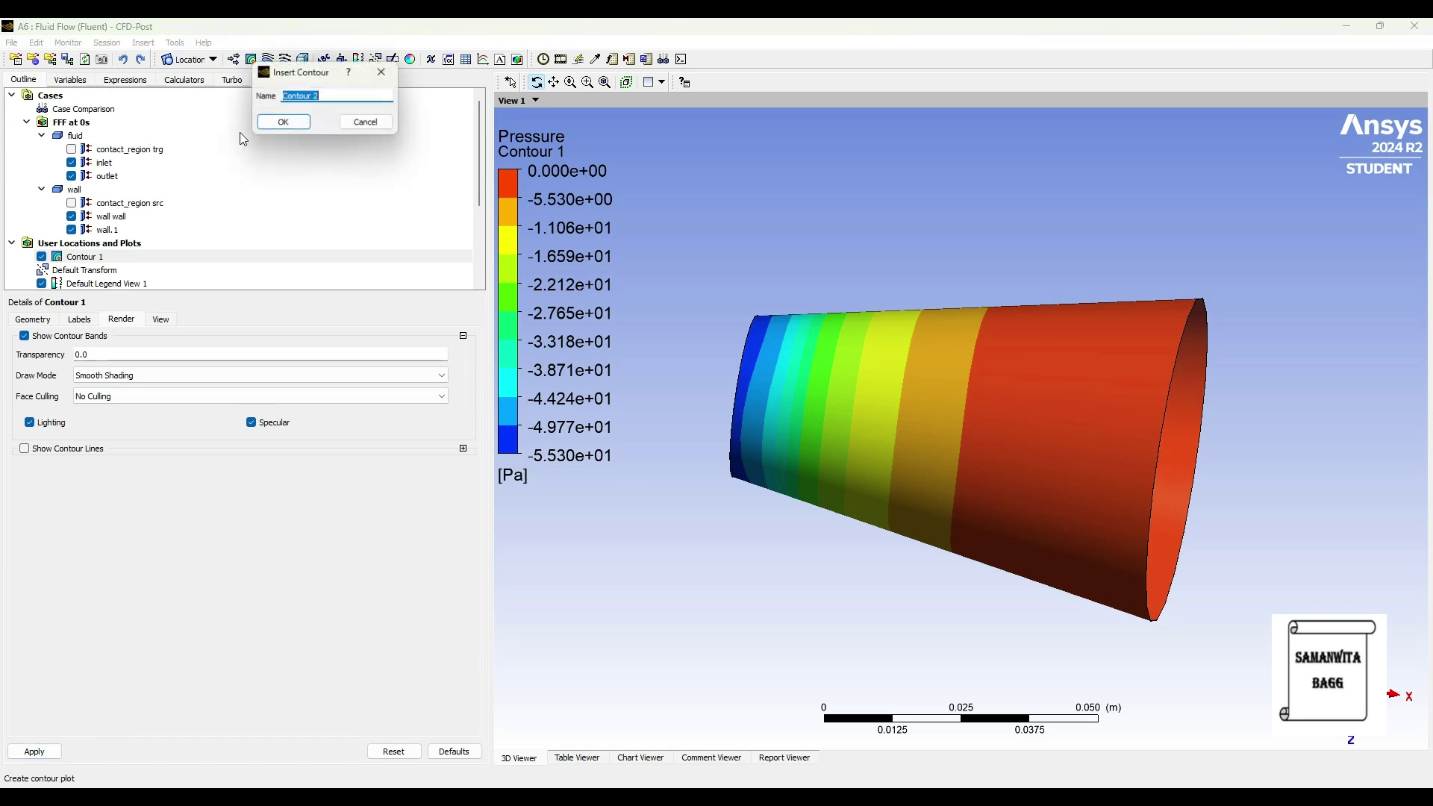
left_click(293, 121)
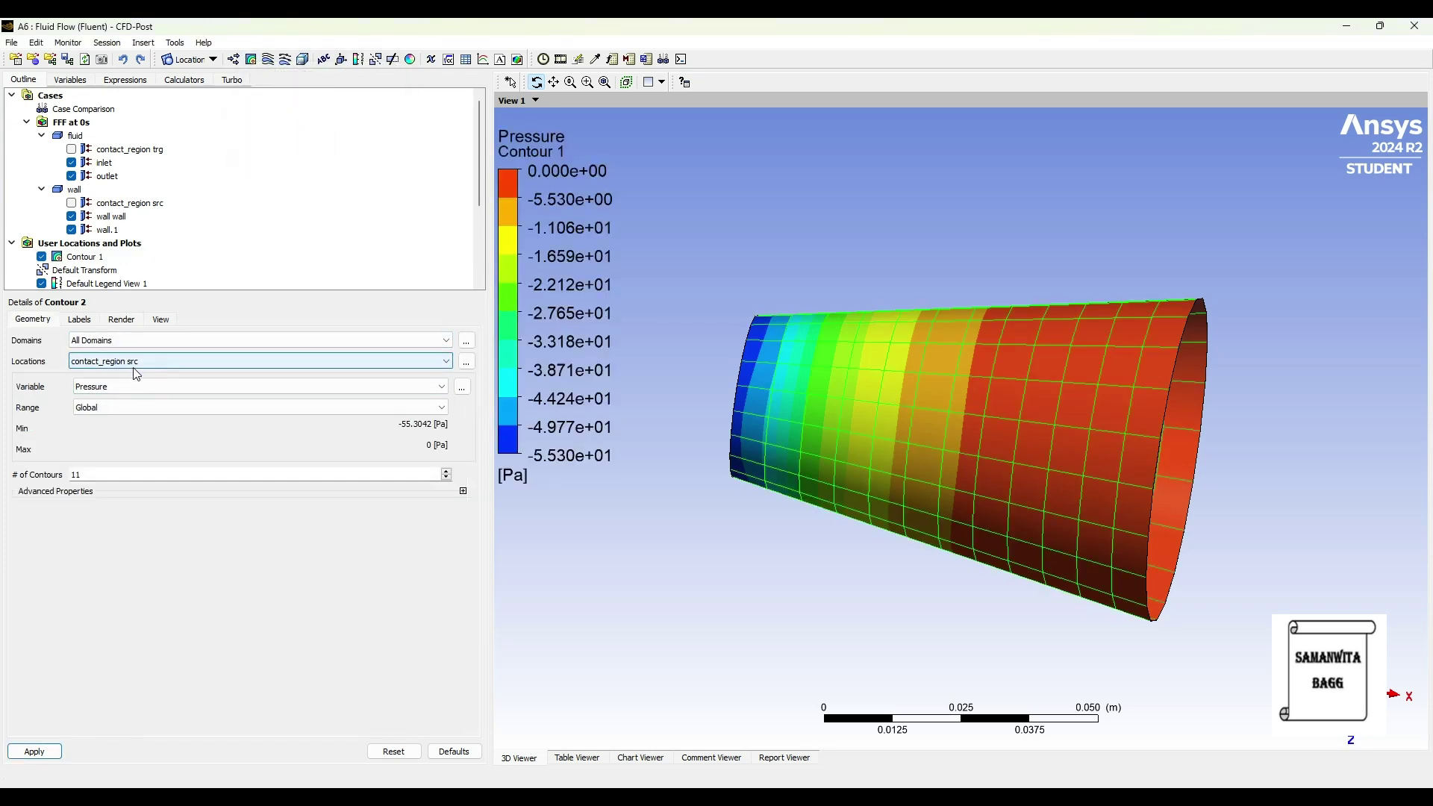
left_click(157, 363)
left_click(120, 386)
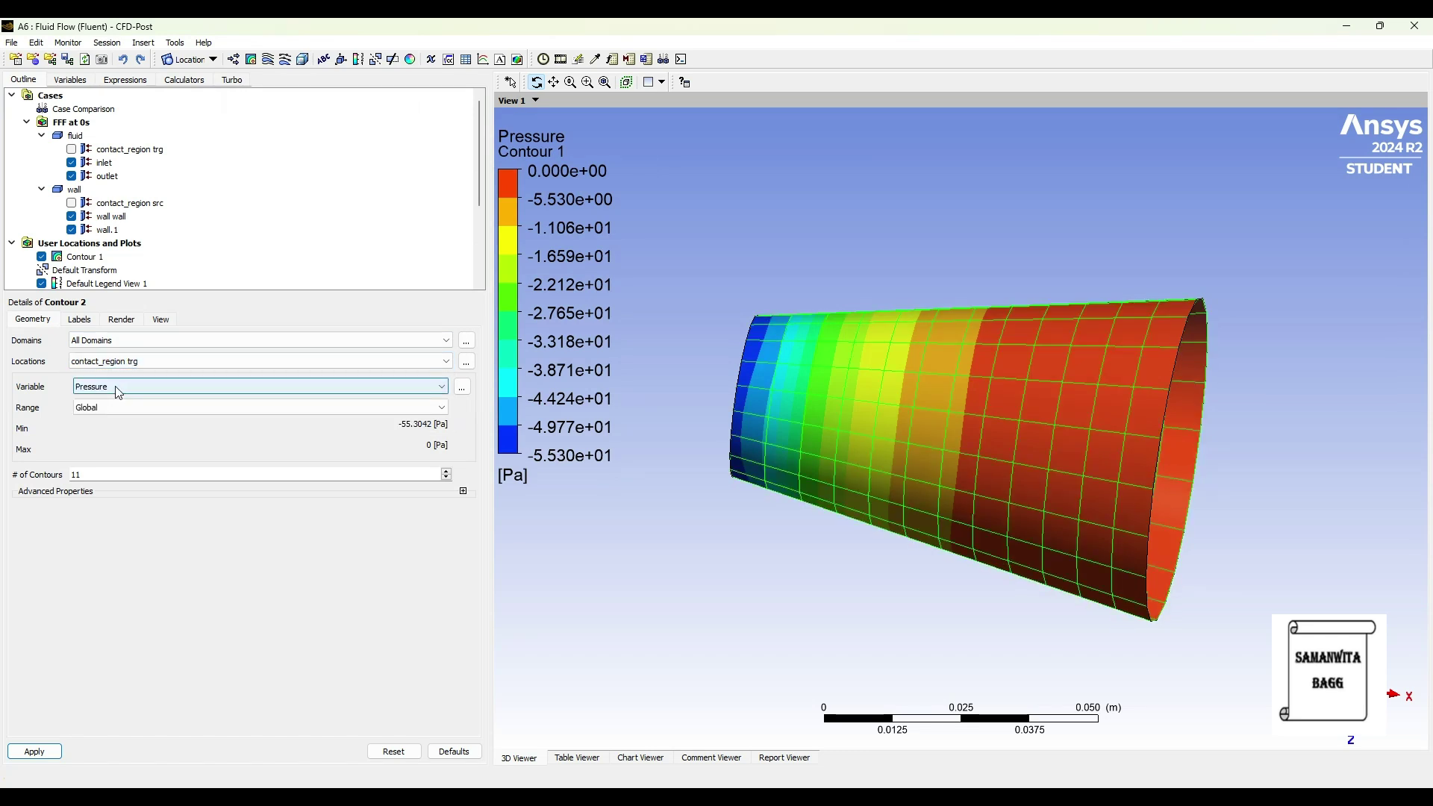
left_click(118, 388)
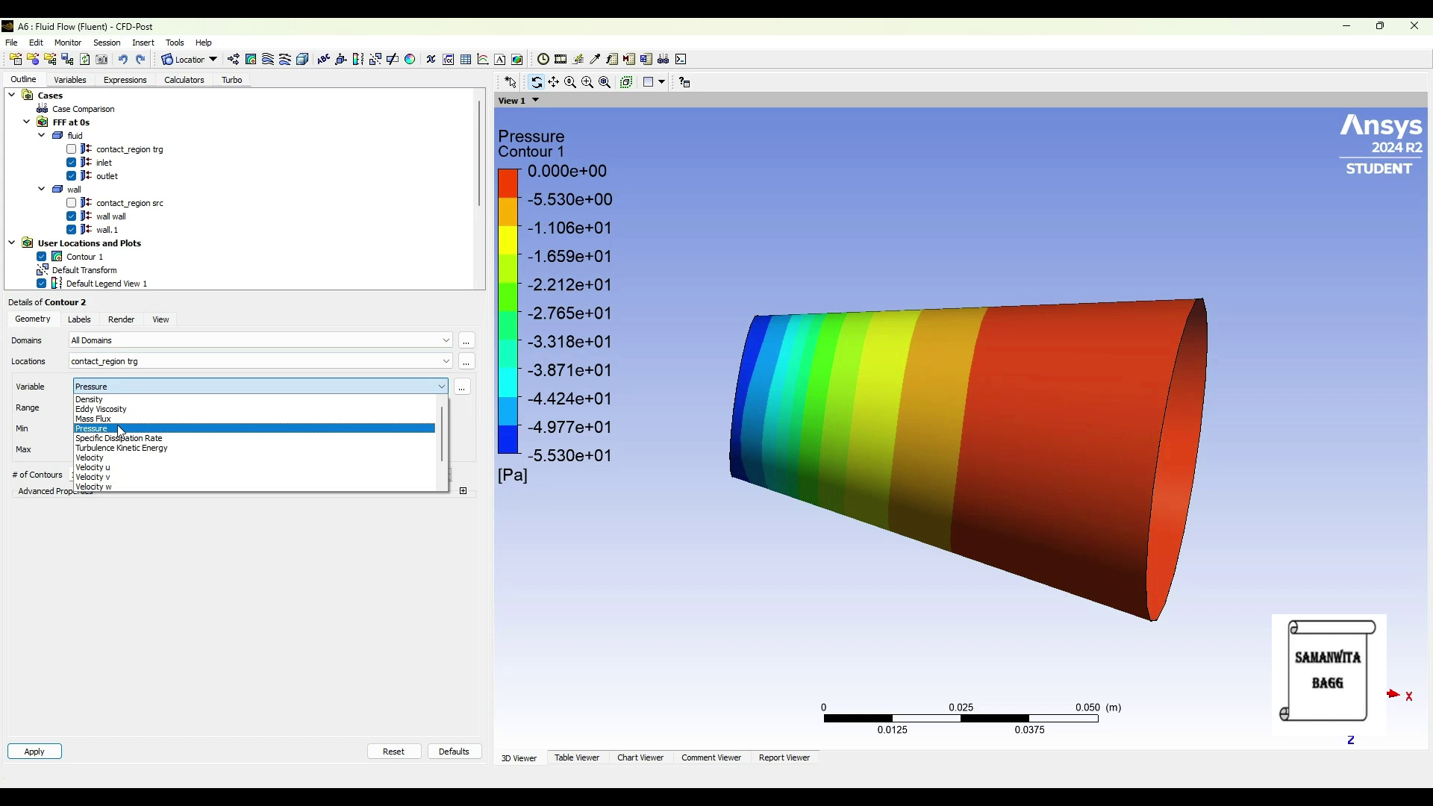
left_click(112, 458)
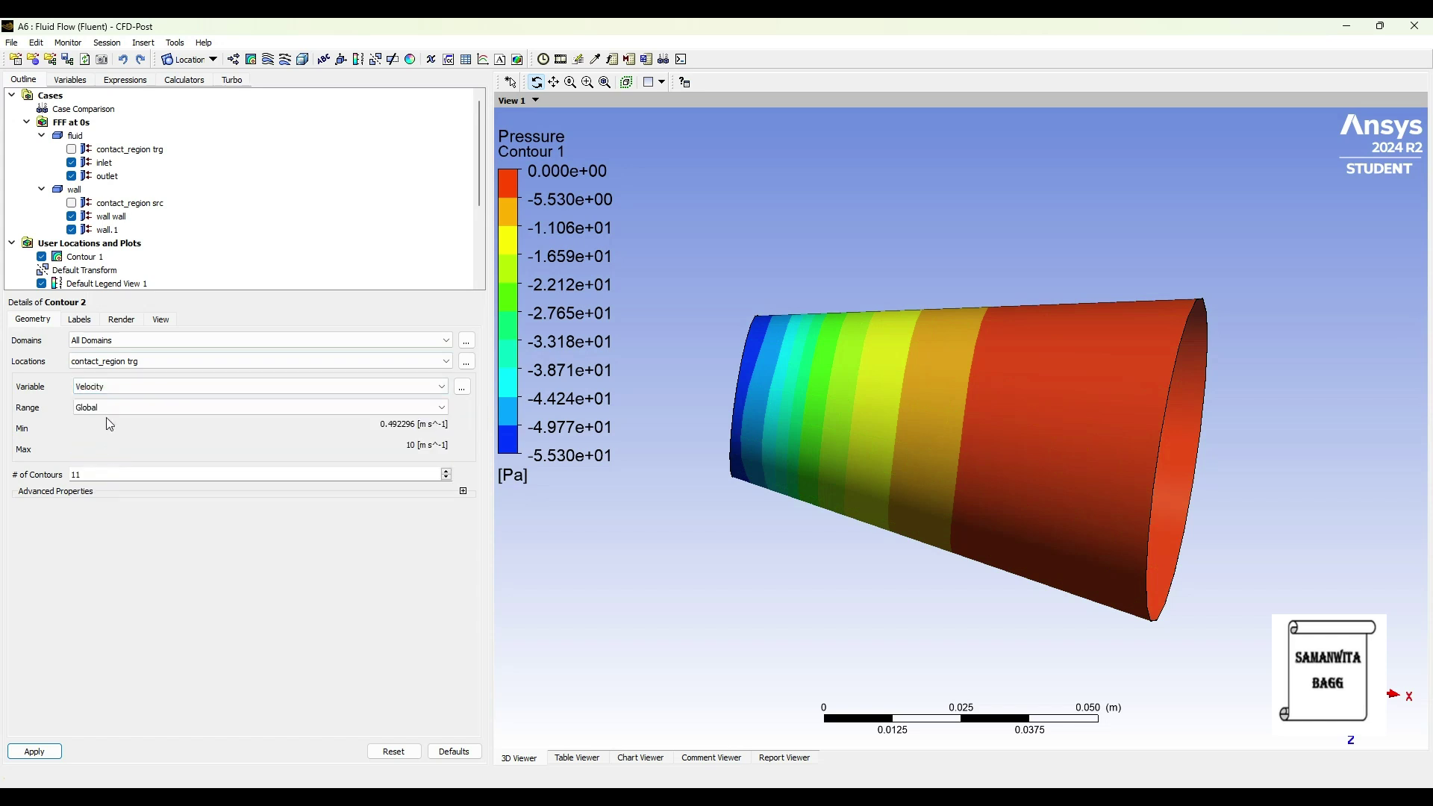
left_click(109, 407)
left_click(110, 430)
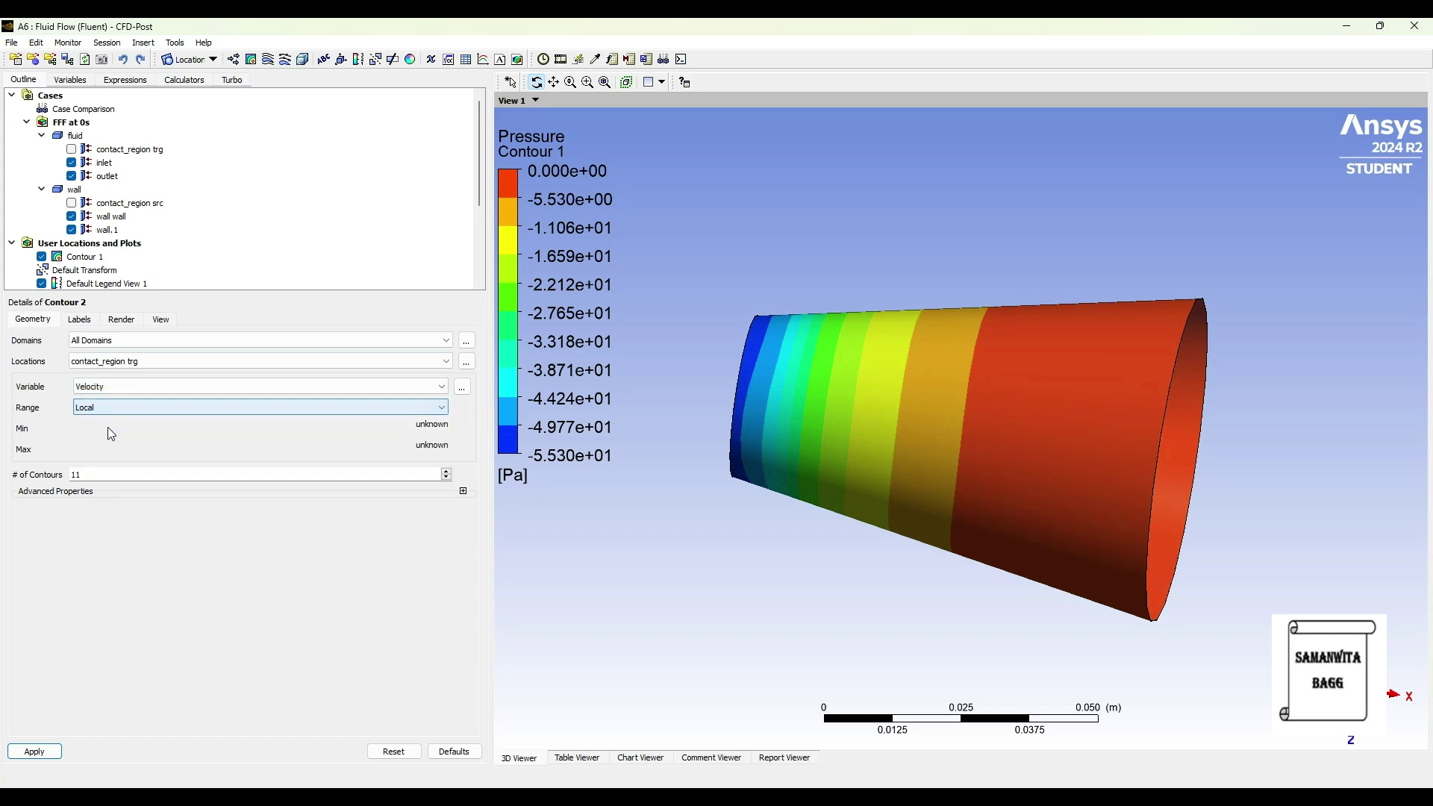
left_click(34, 751)
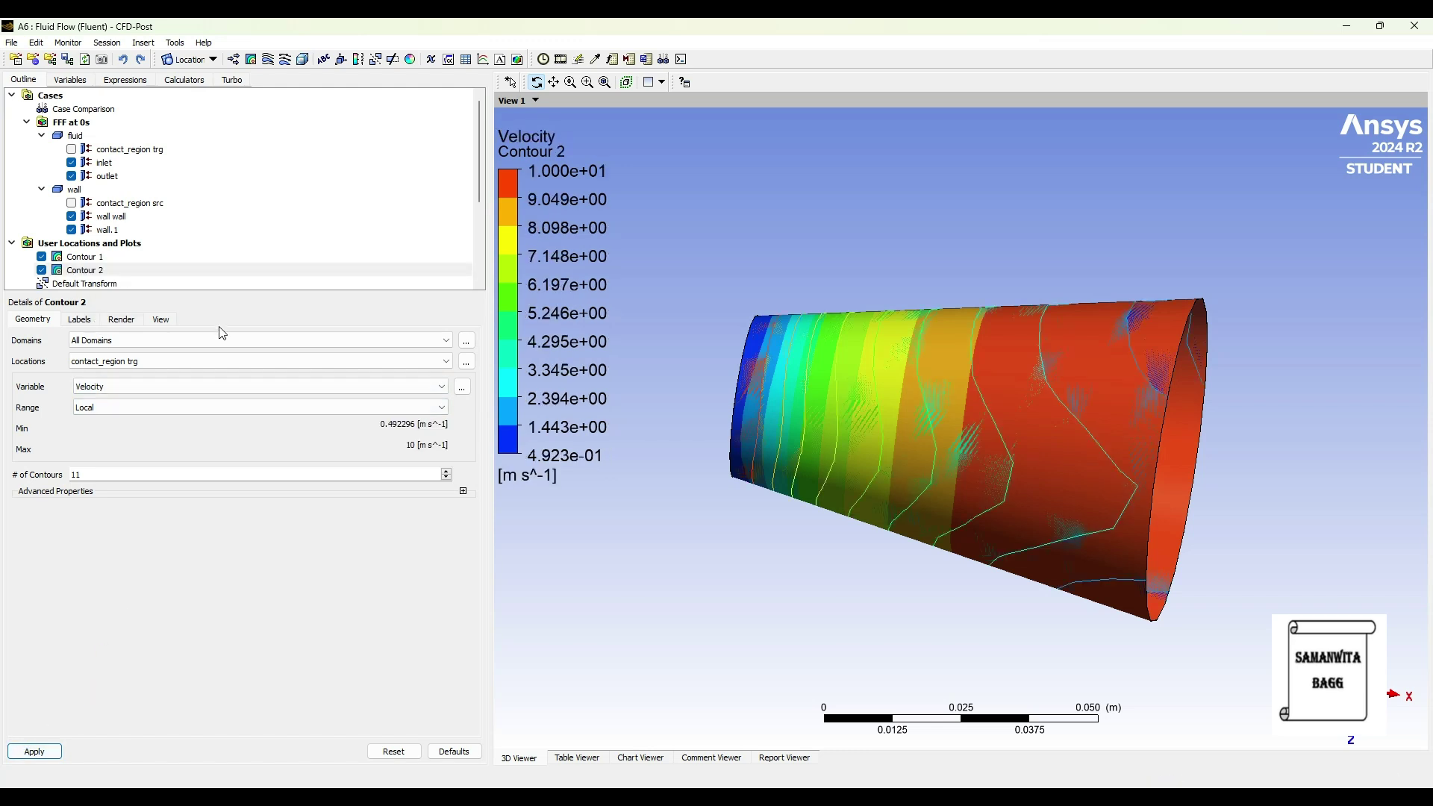
left_click(132, 323)
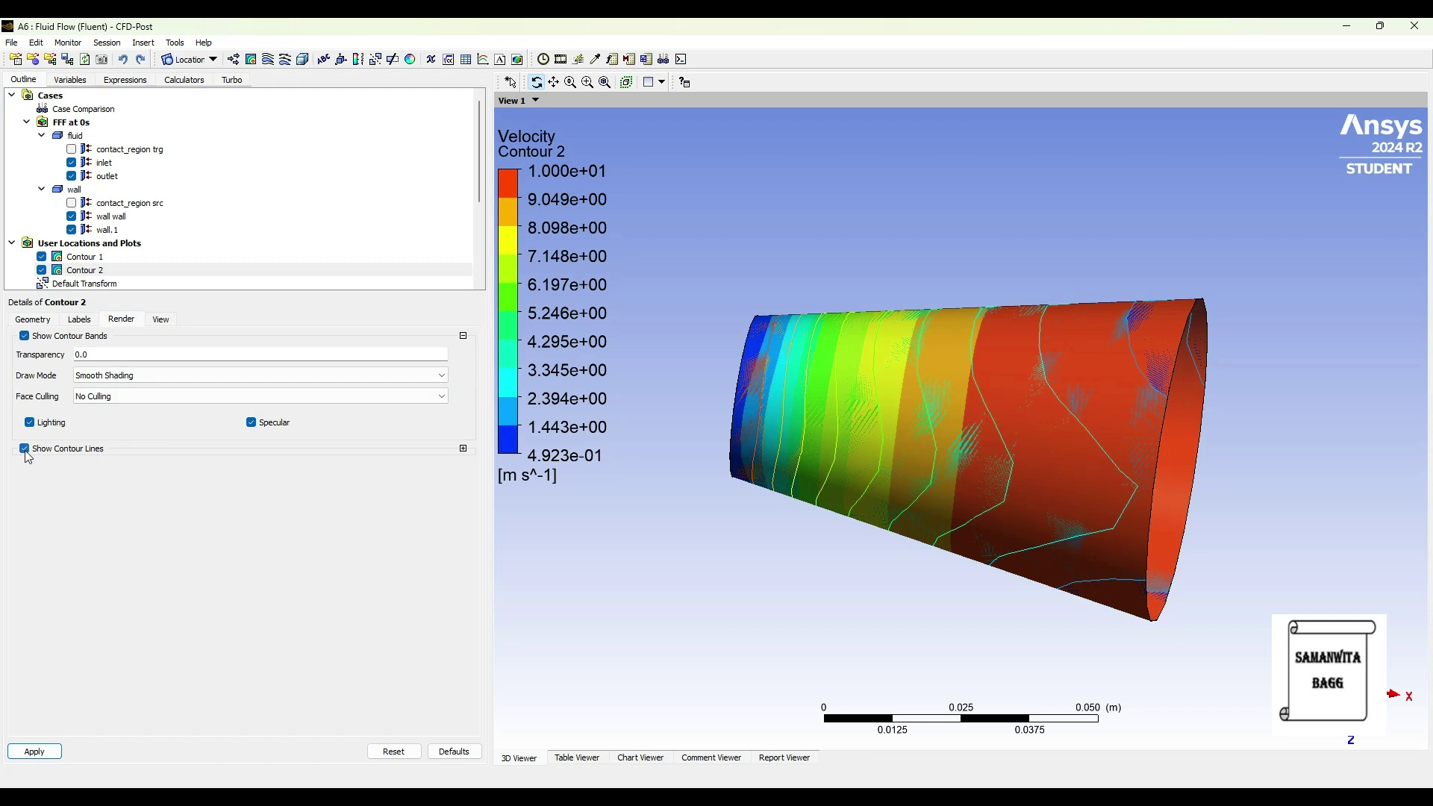
left_click(46, 747)
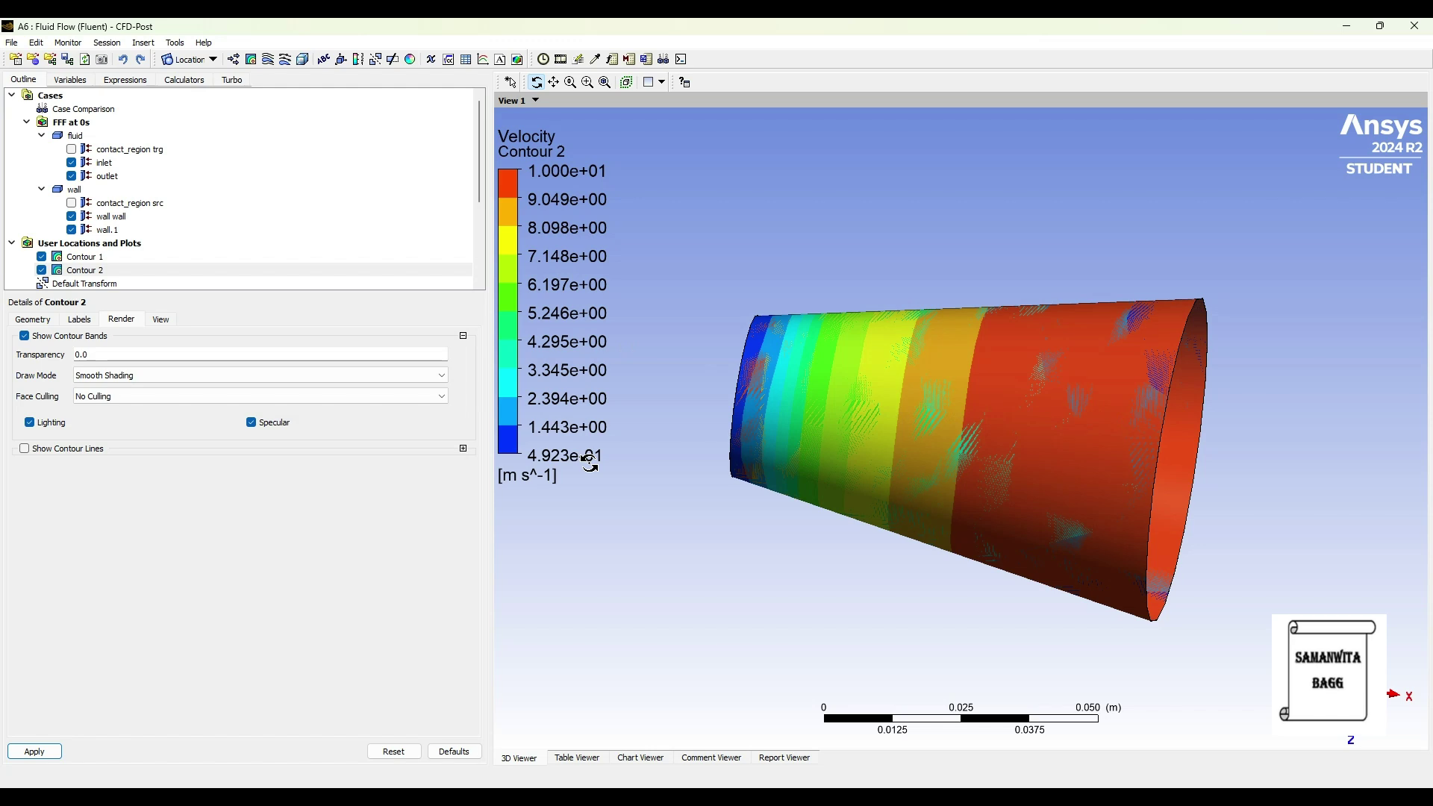
left_click_drag(898, 419, 892, 422)
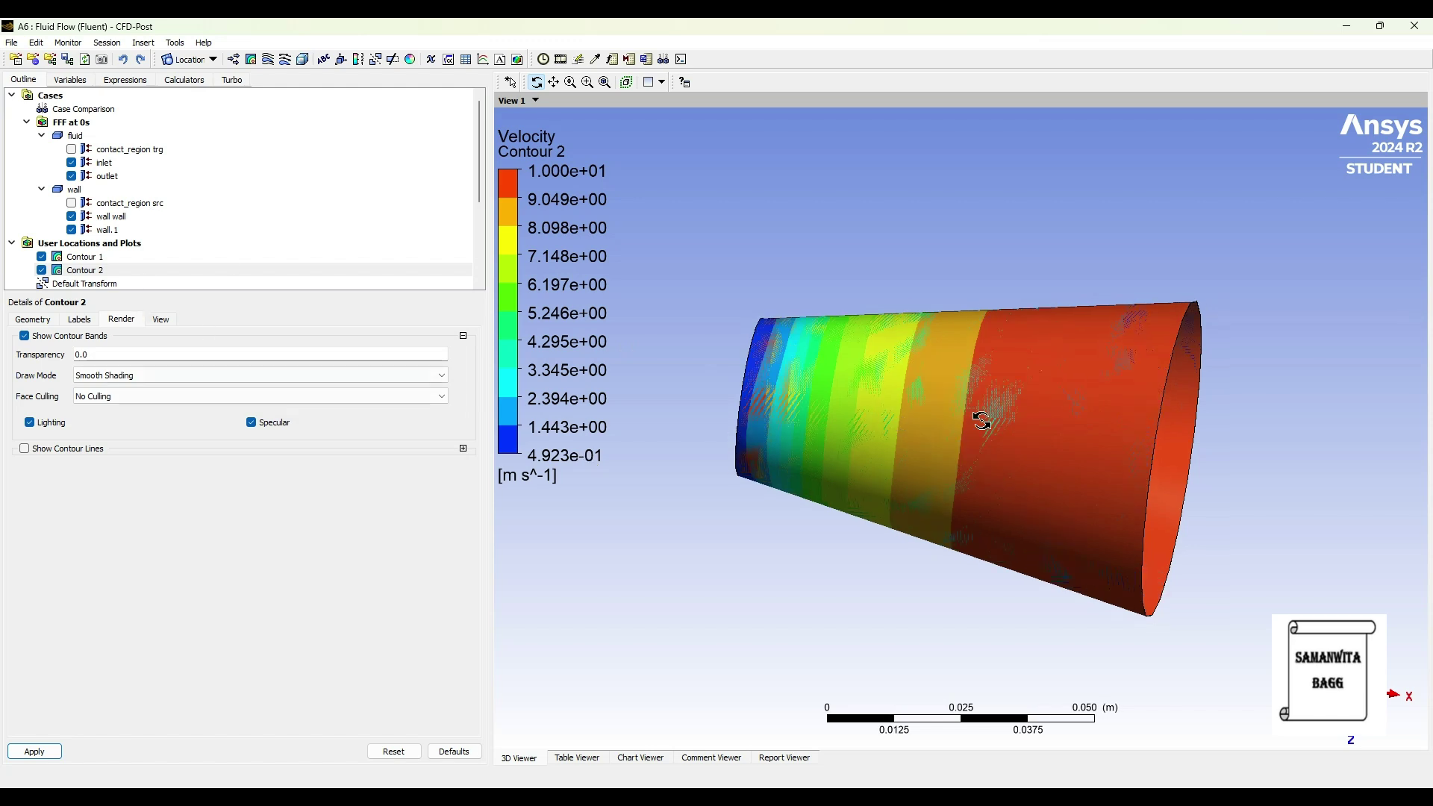